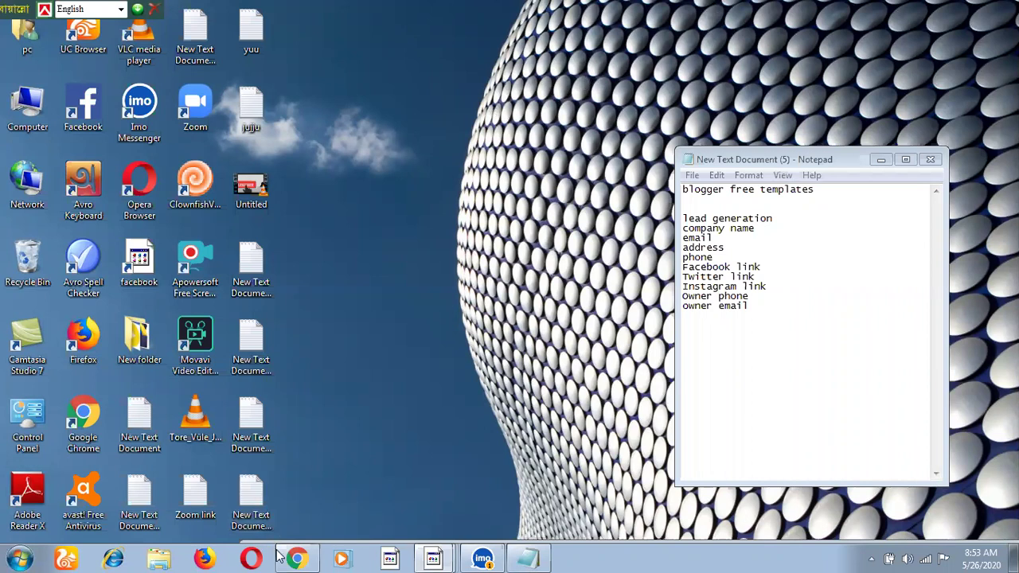
Switch to Google Chrome and open the Canva website
mouse_move(297, 559)
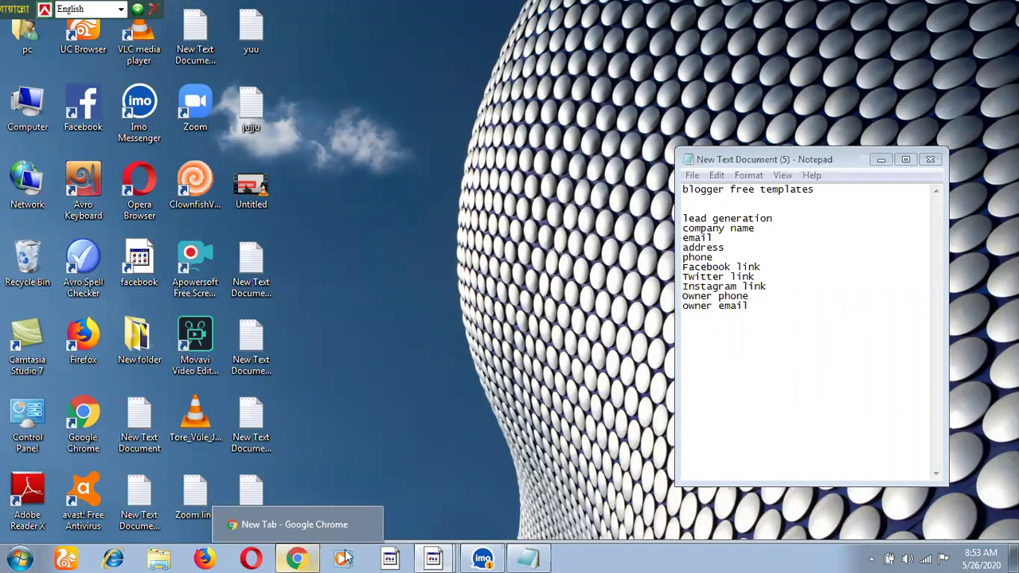
click(298, 558)
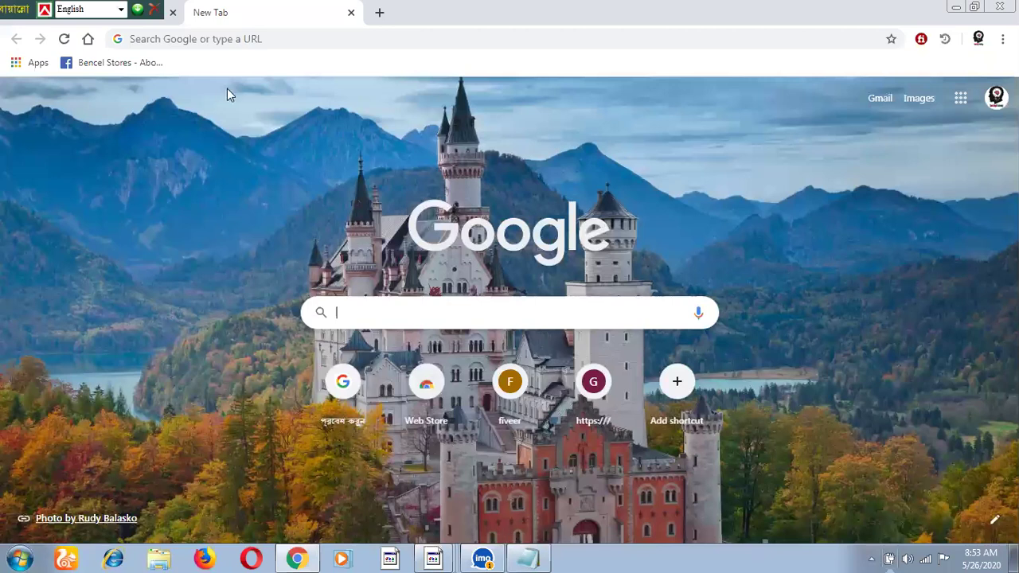
text(c)
click(281, 153)
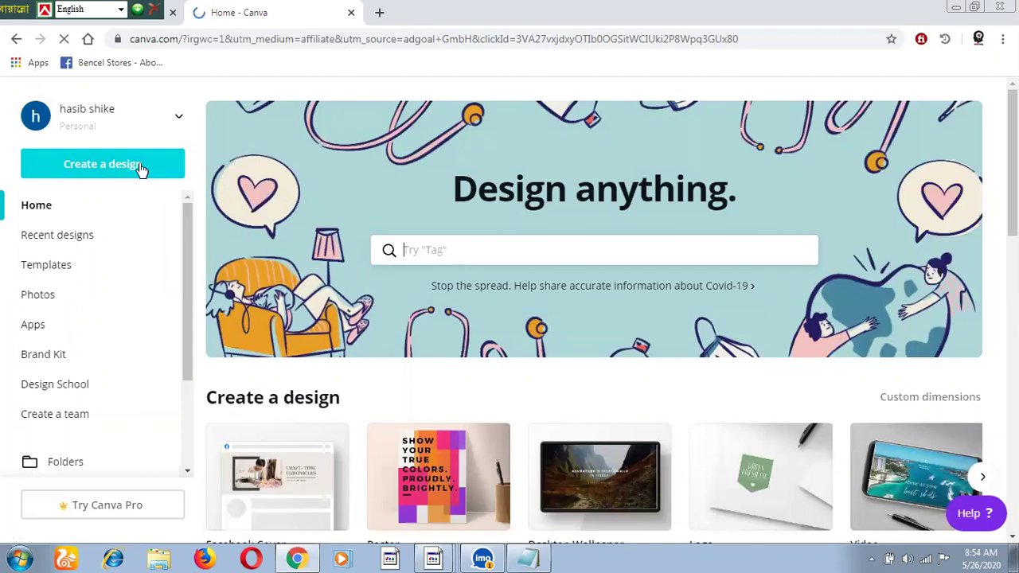
Create a new design with custom dimensions of 550 px width and 370 px height
click(159, 166)
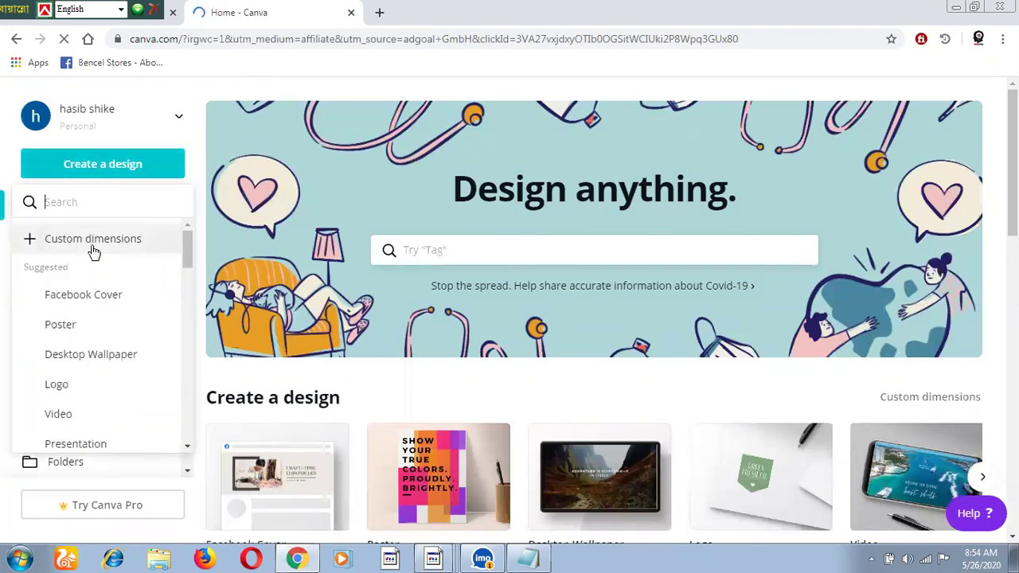
click(66, 239)
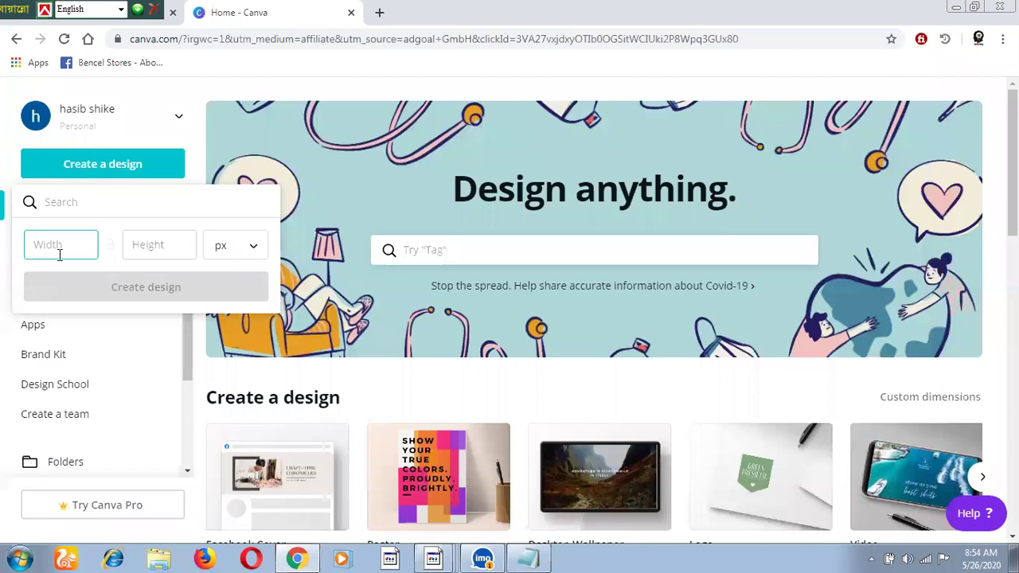
text(5)
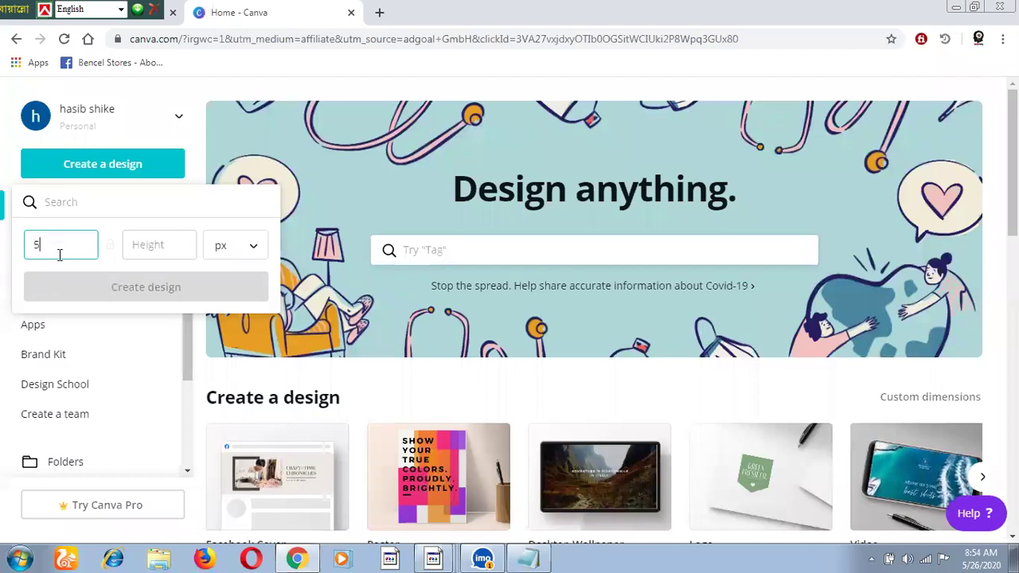
text(50)
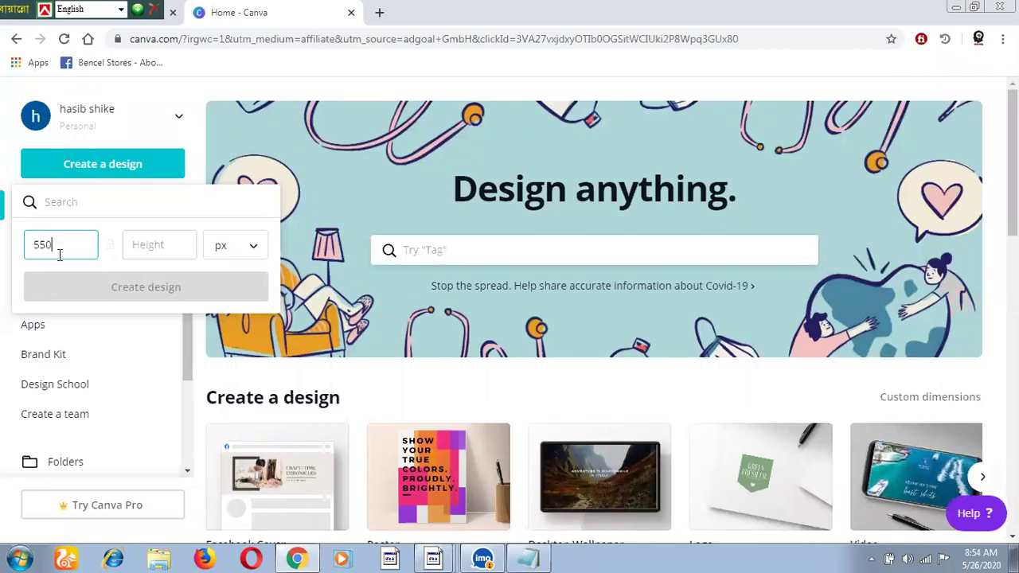
click(146, 252)
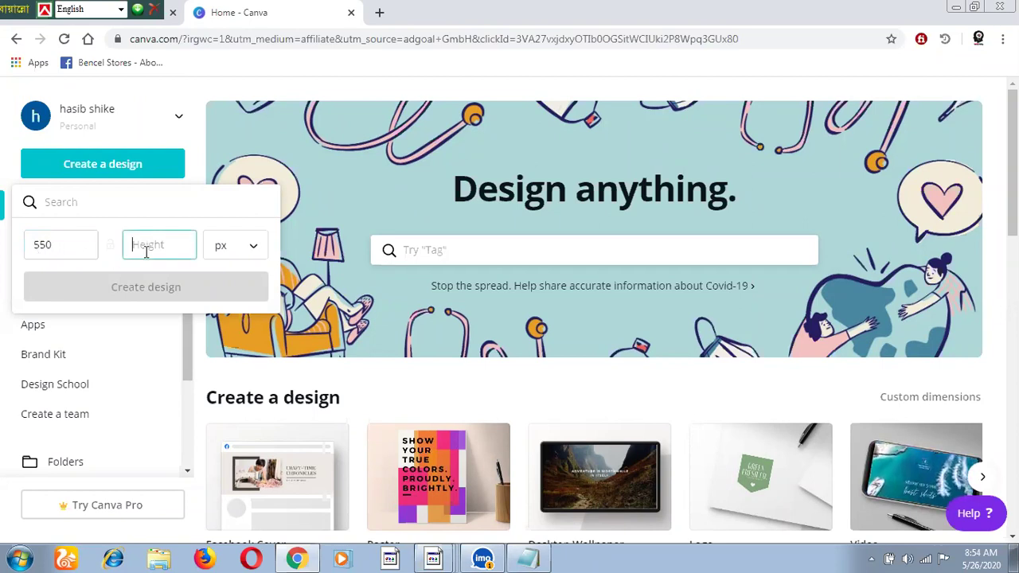
text(370)
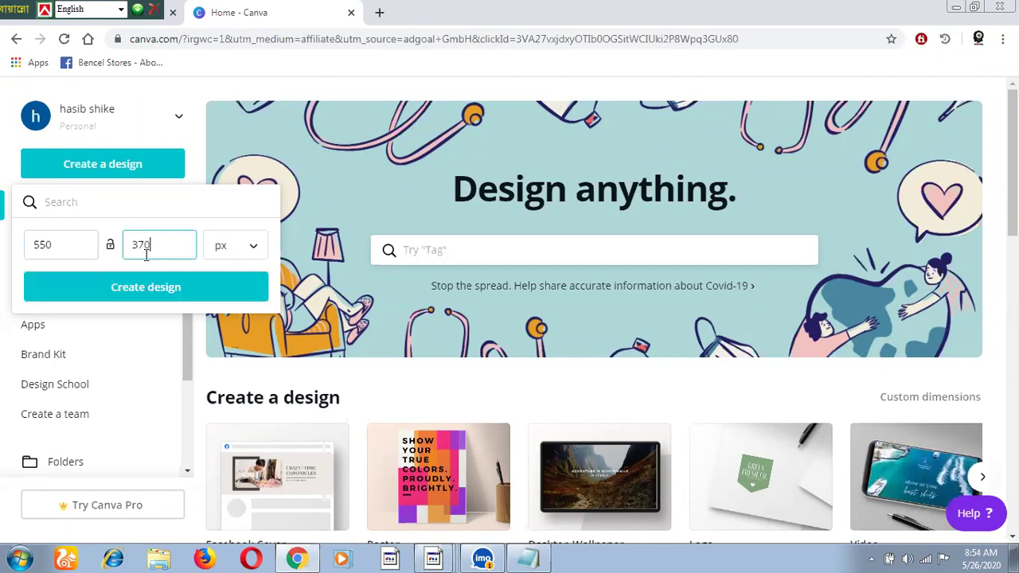
click(173, 288)
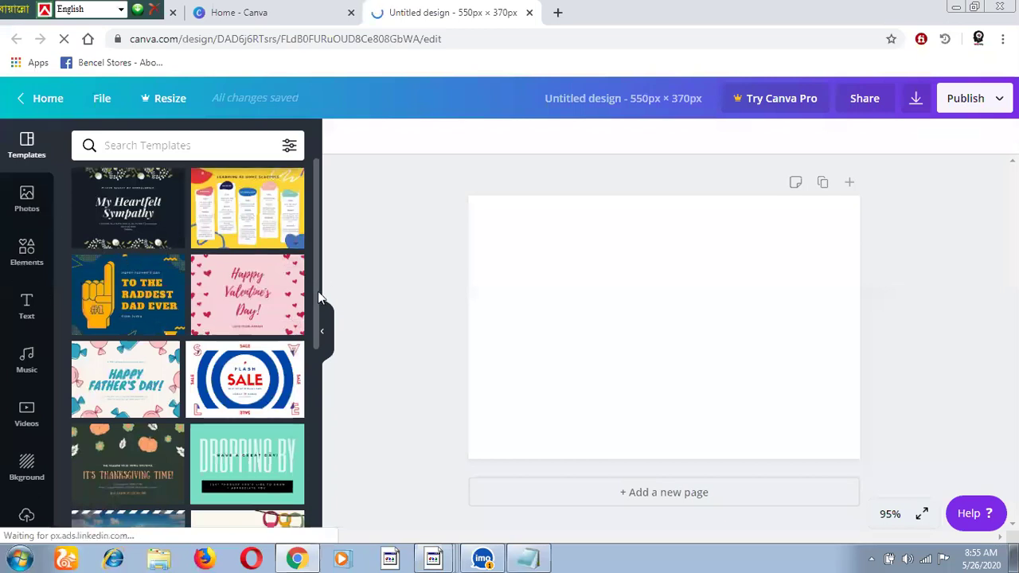
Browse through the available design templates for the blank canvas
scroll(296, 339, down, 3)
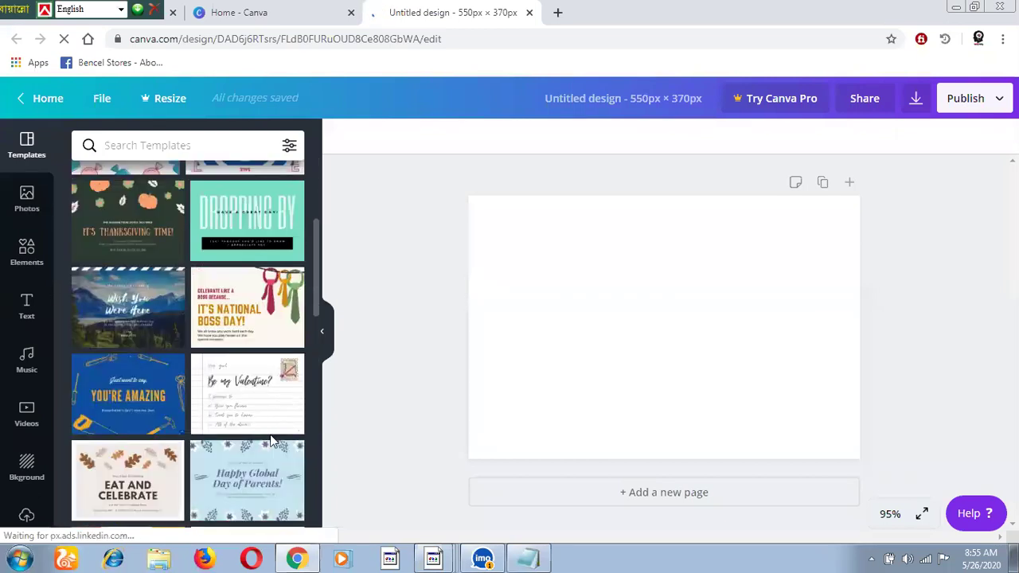
scroll(271, 446, down, 3)
scroll(251, 504, down, 6)
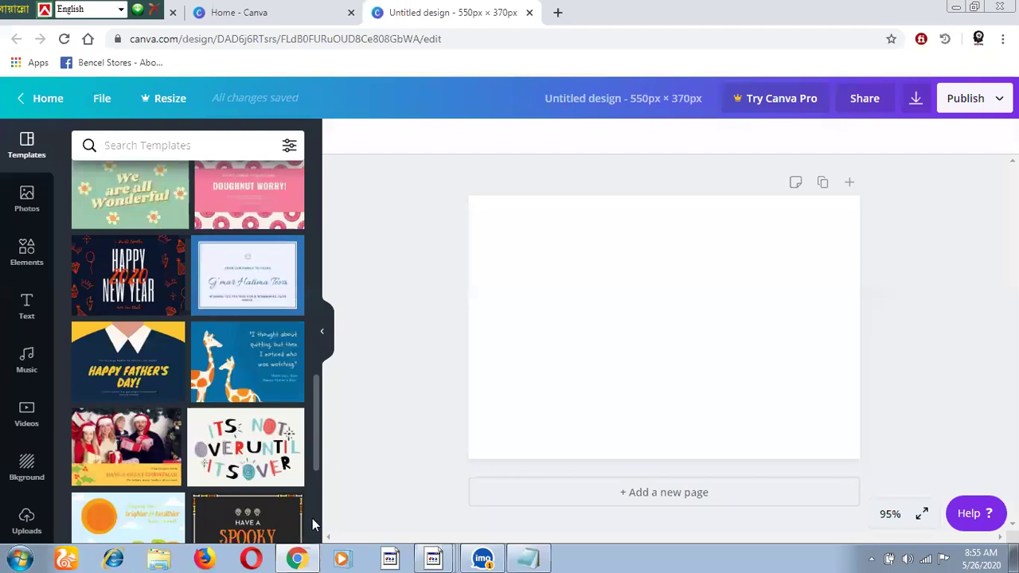
scroll(311, 526, down, 5)
scroll(306, 534, down, 2)
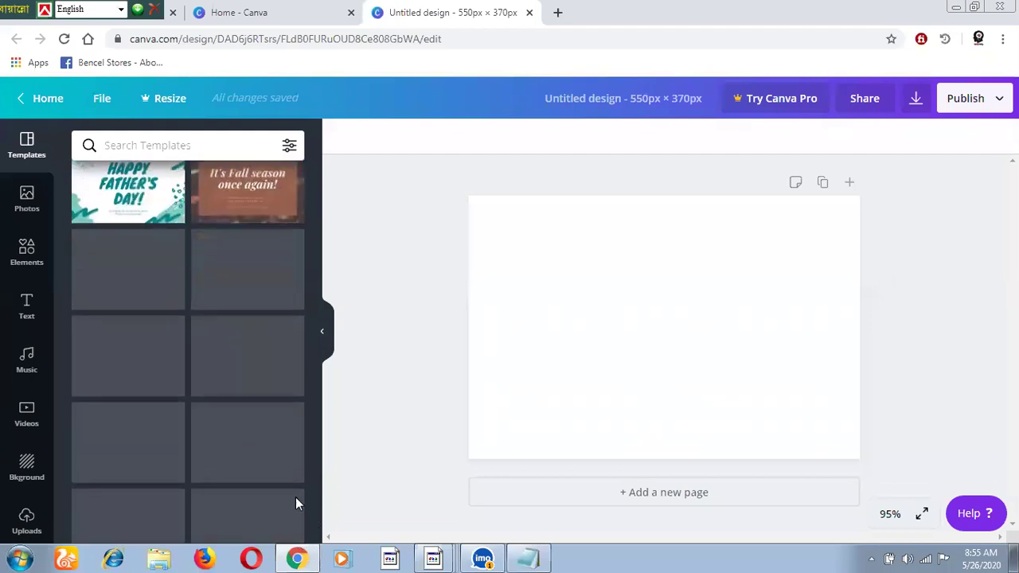
scroll(313, 462, down, 2)
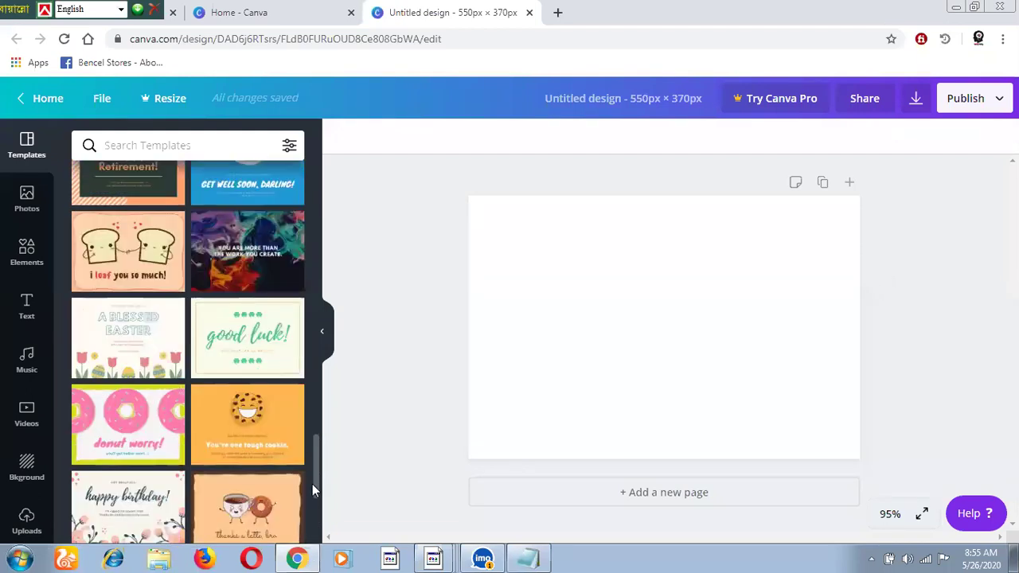
scroll(311, 528, down, 5)
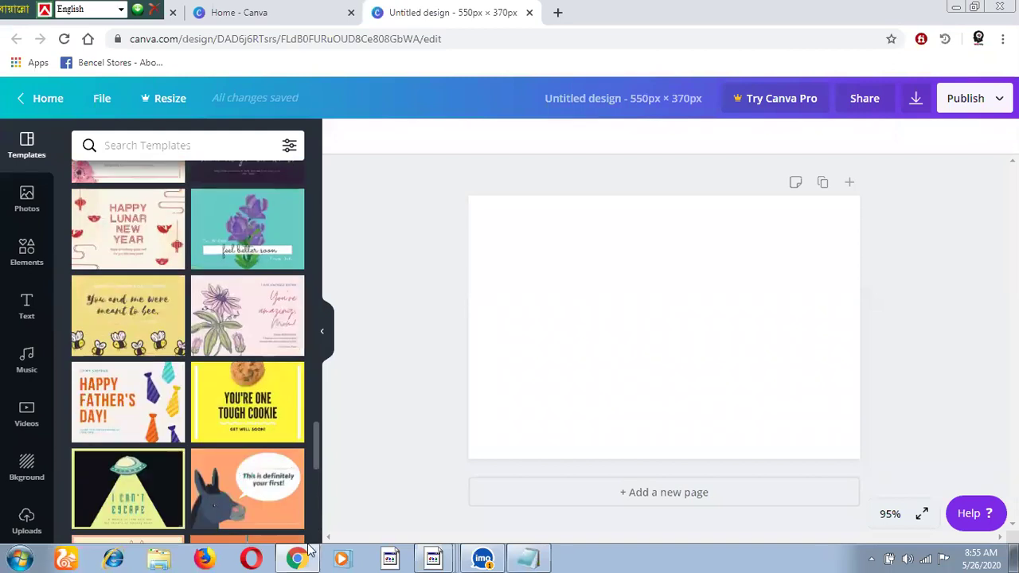
scroll(311, 457, down, 1)
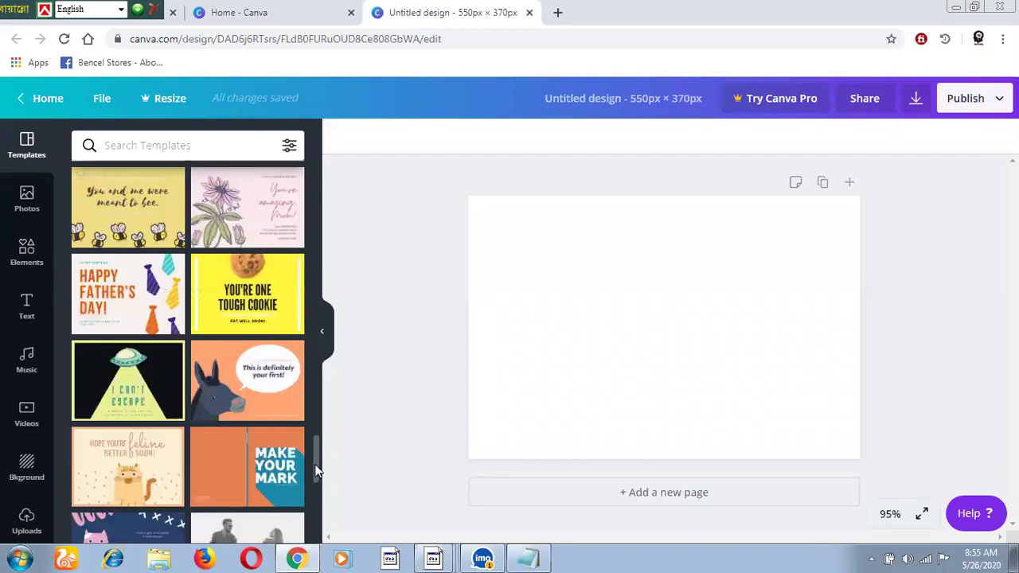
scroll(318, 509, down, 2)
scroll(319, 535, down, 3)
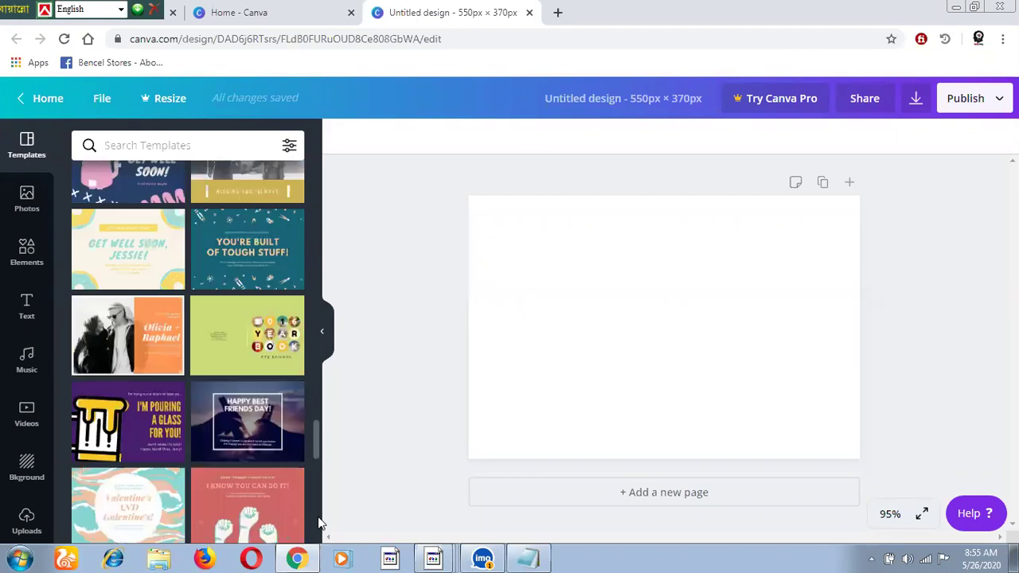
scroll(318, 532, down, 2)
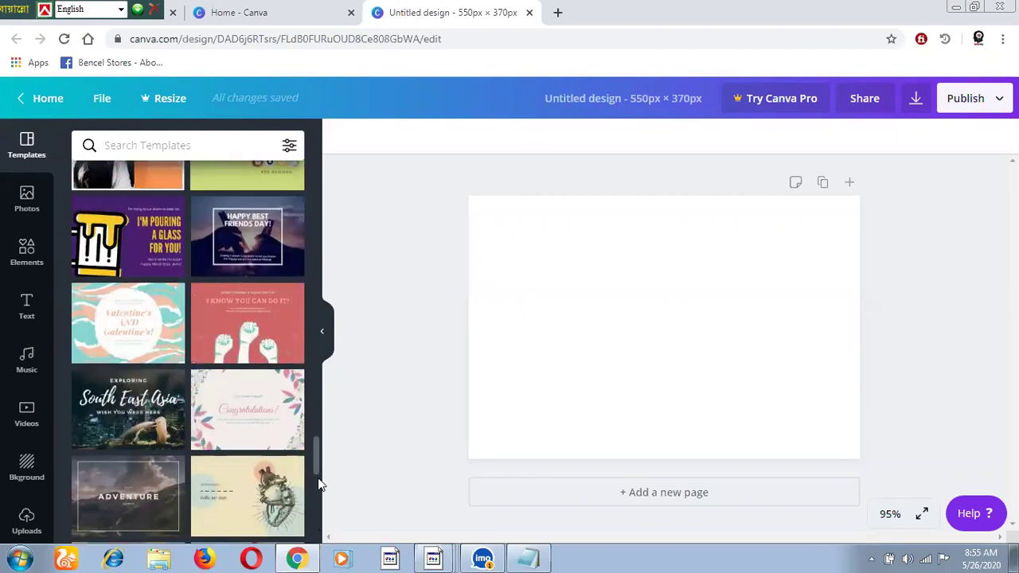
scroll(318, 502, down, 3)
scroll(317, 517, down, 2)
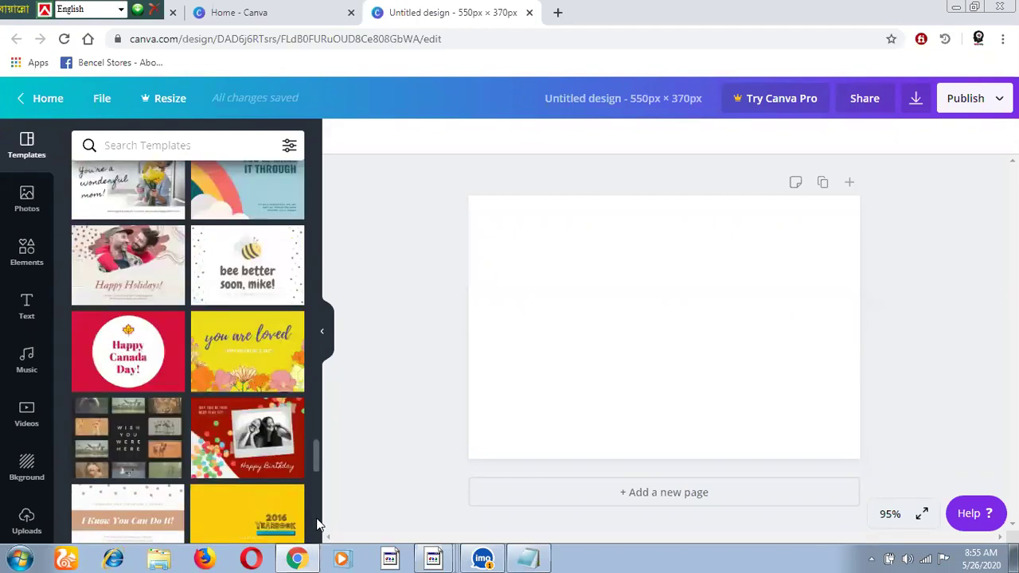
scroll(316, 494, down, 2)
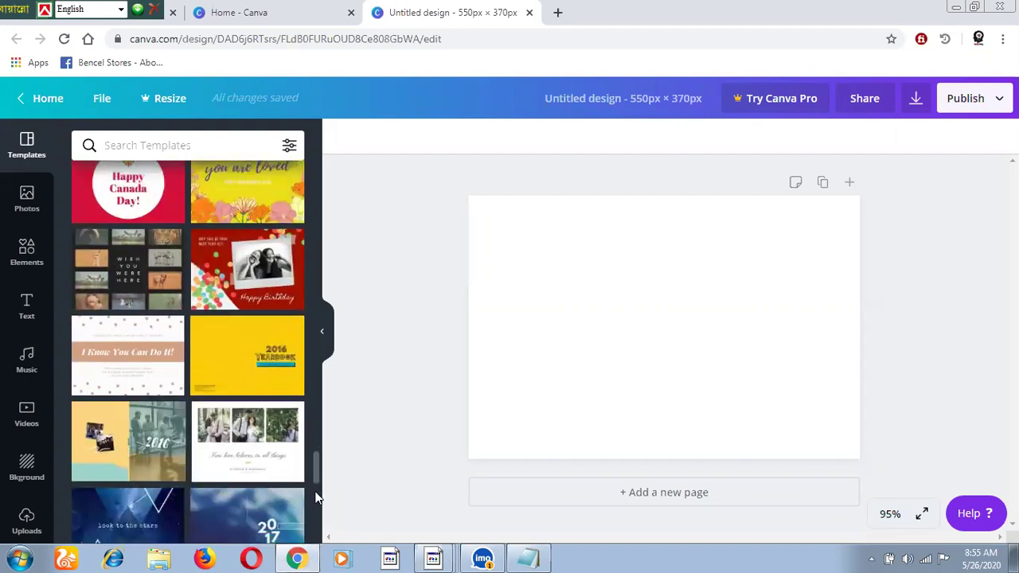
scroll(316, 502, down, 3)
scroll(316, 502, down, 1)
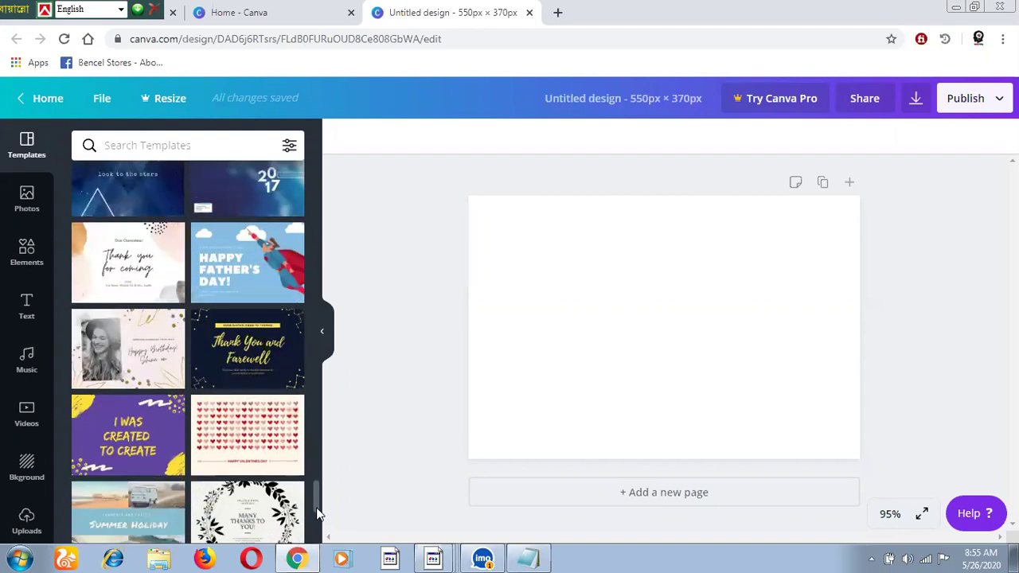
scroll(317, 520, down, 3)
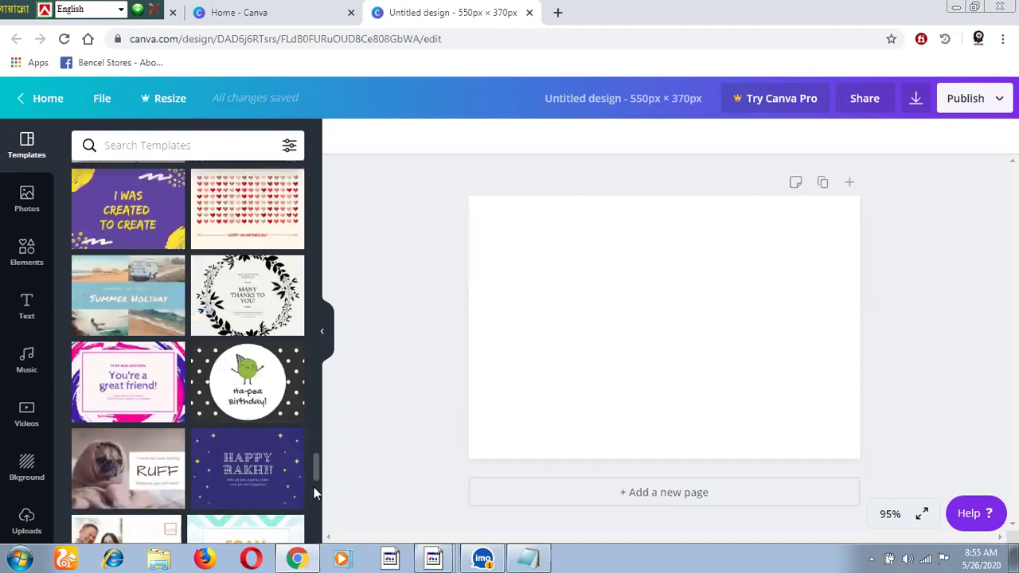
scroll(316, 518, down, 3)
scroll(316, 502, down, 3)
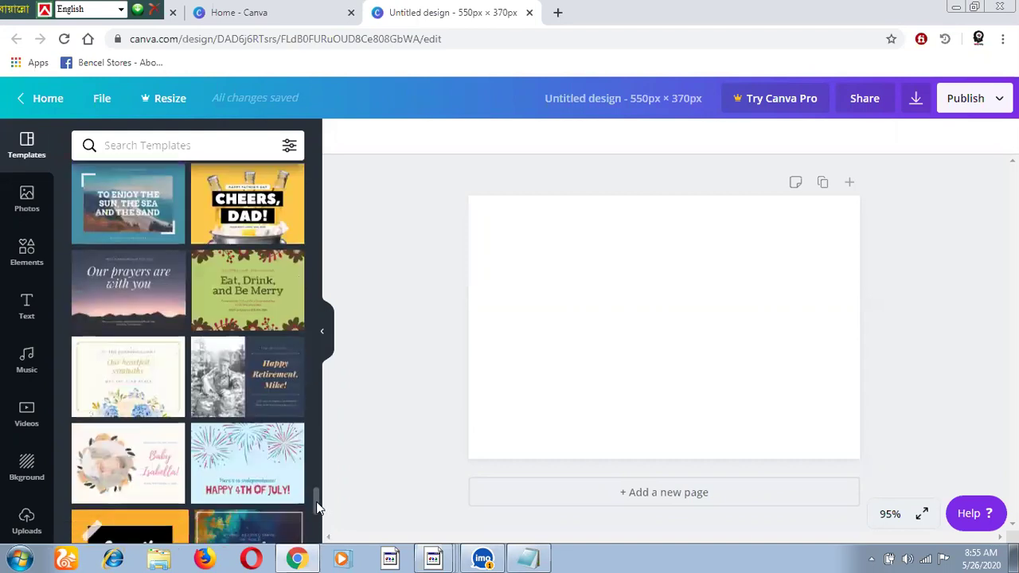
scroll(316, 514, down, 1)
scroll(314, 518, down, 2)
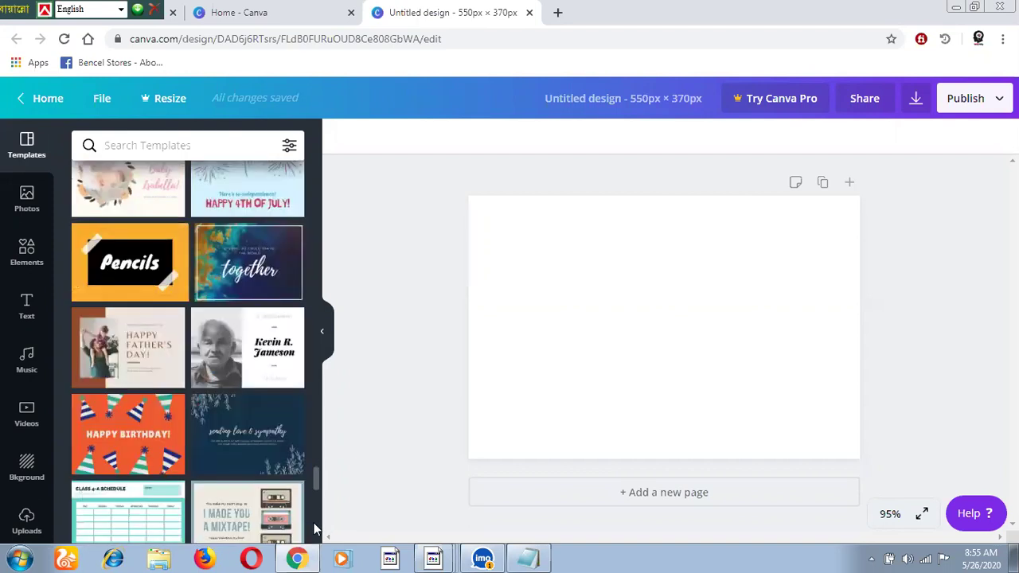
scroll(310, 501, down, 1)
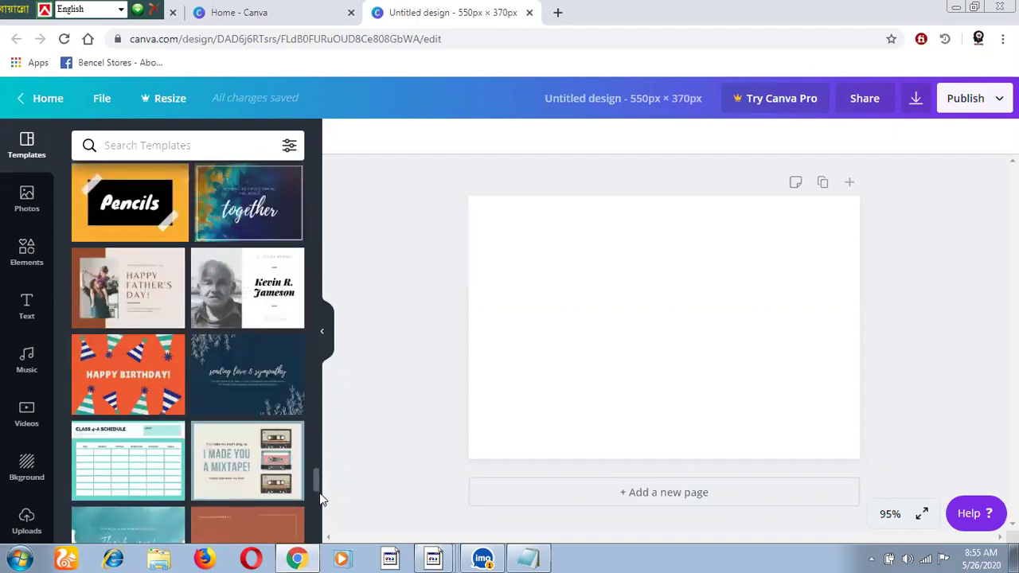
scroll(321, 501, down, 2)
scroll(319, 501, down, 2)
scroll(319, 512, down, 2)
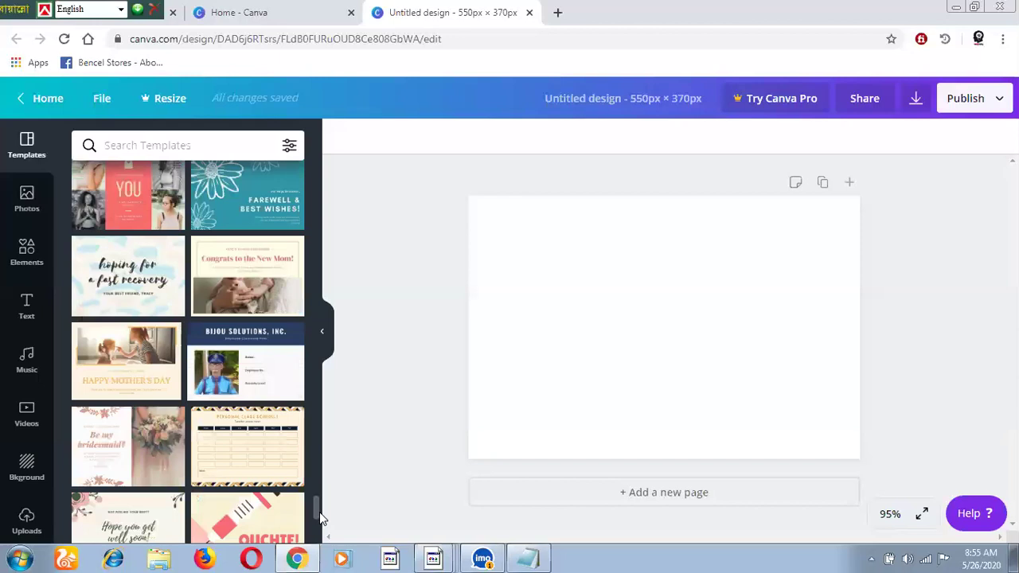
scroll(314, 505, down, 2)
scroll(318, 502, down, 1)
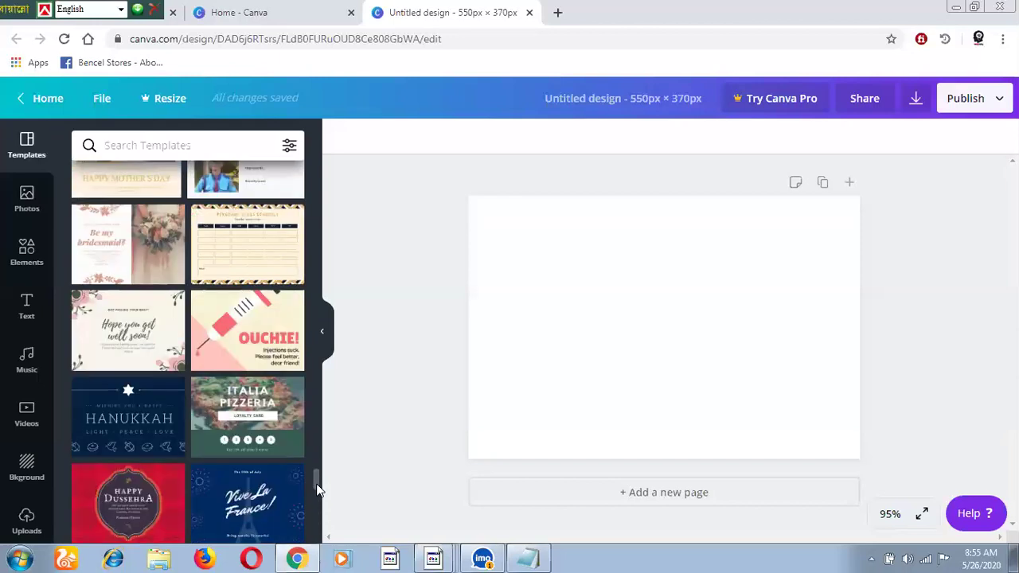
scroll(316, 500, down, 3)
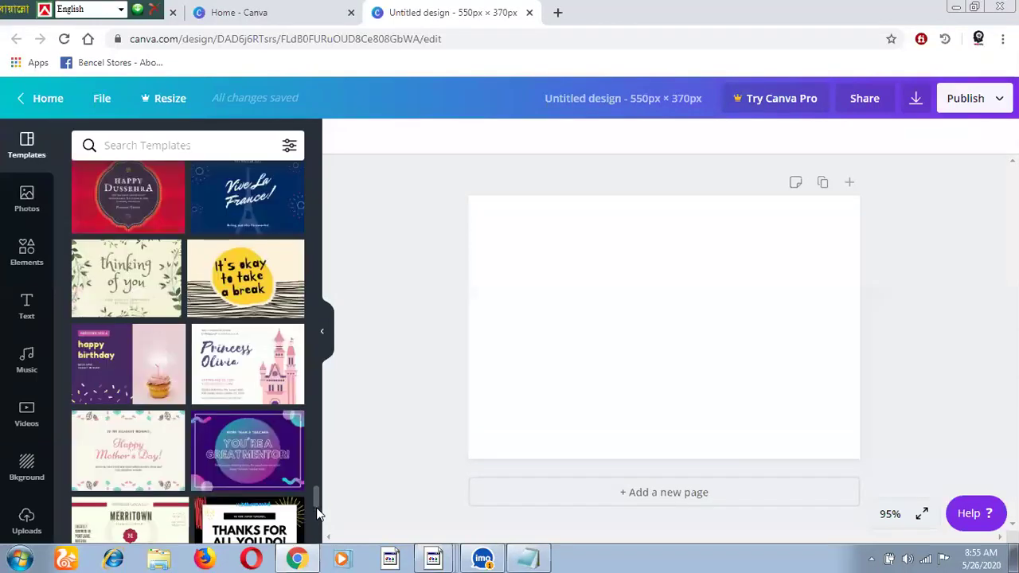
scroll(317, 514, down, 2)
scroll(311, 512, down, 2)
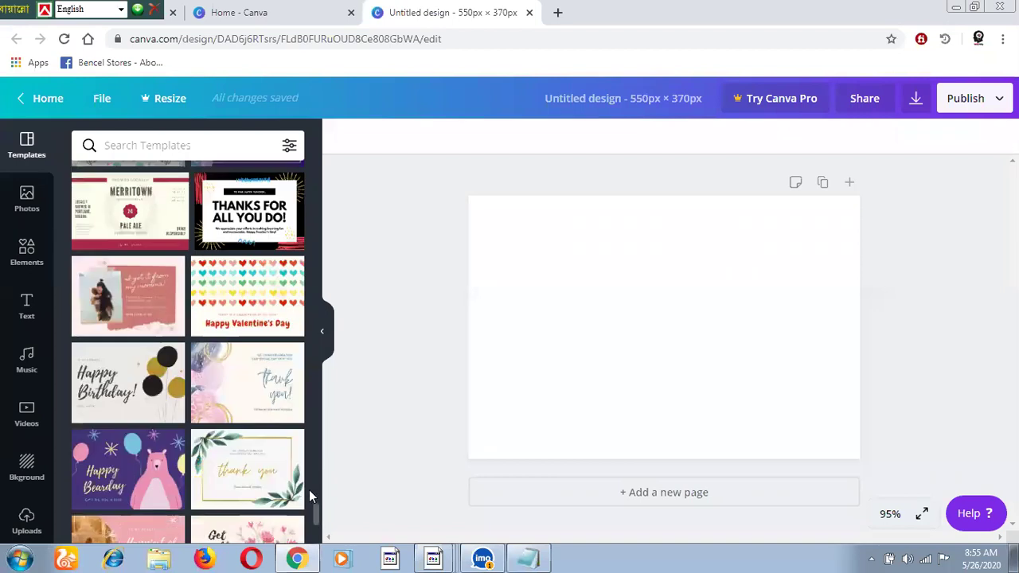
scroll(314, 522, down, 2)
scroll(317, 532, down, 2)
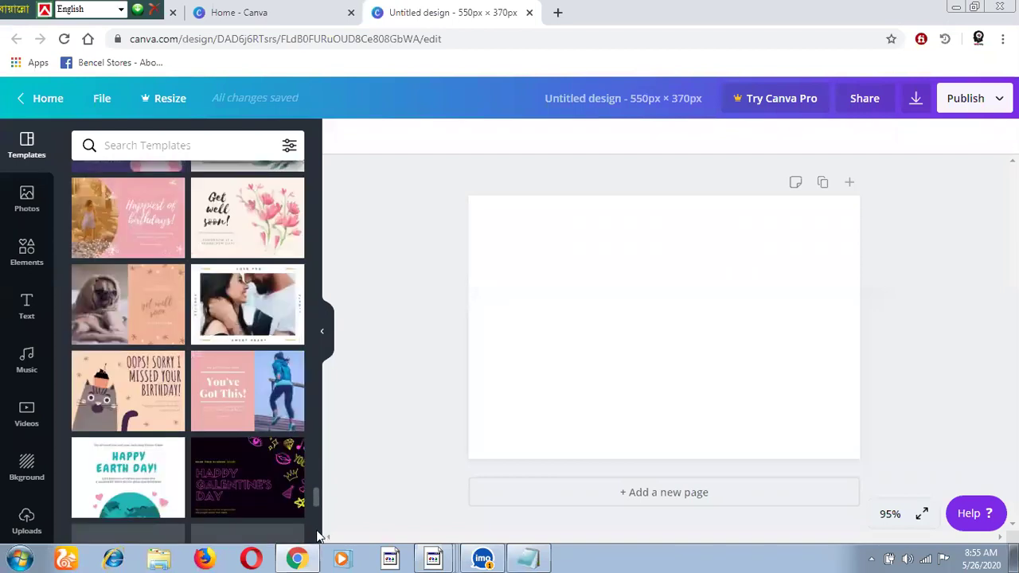
scroll(317, 538, down, 2)
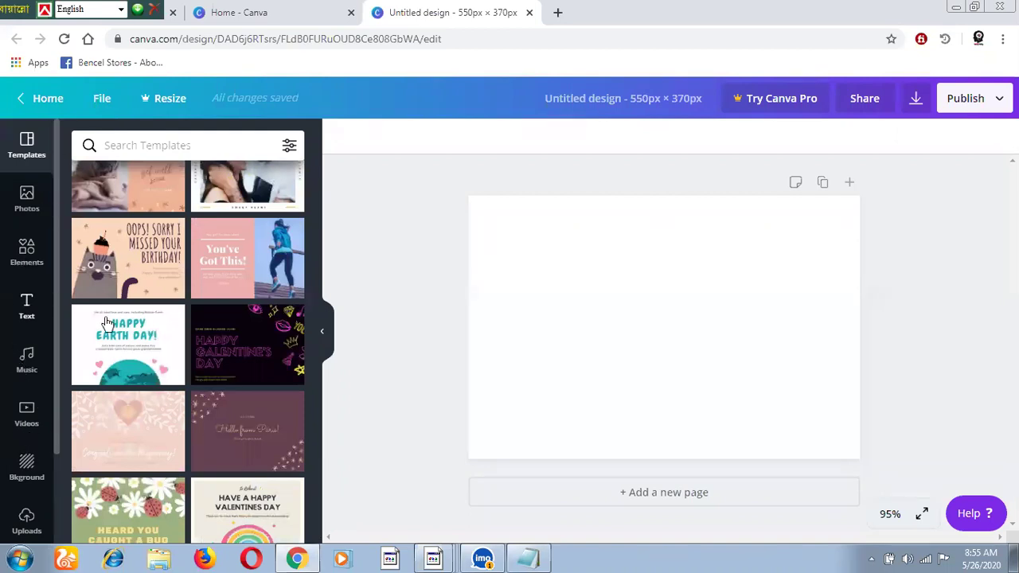
Apply the green grass image from the background collection to the blank page
click(26, 464)
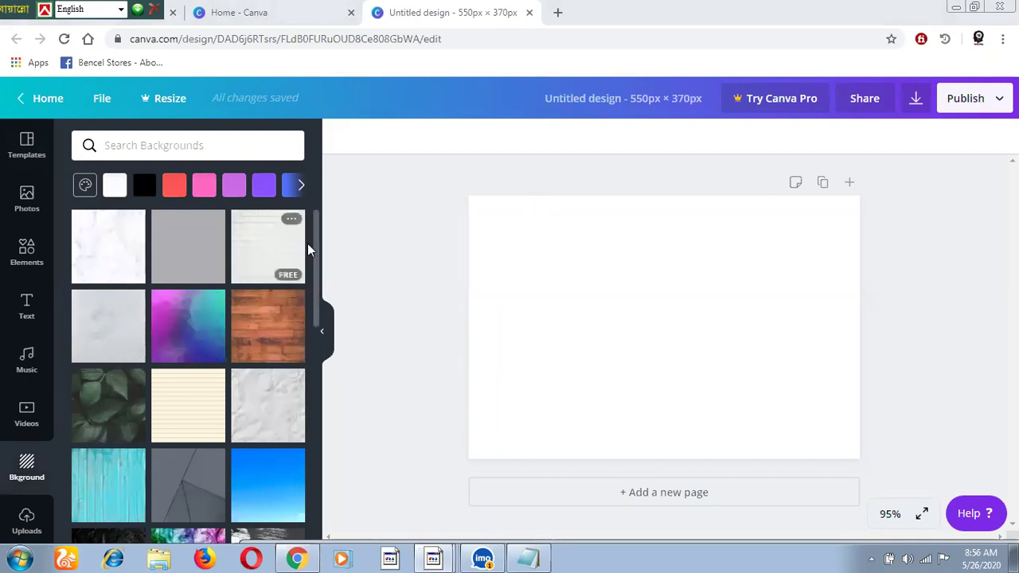
scroll(318, 263, down, 4)
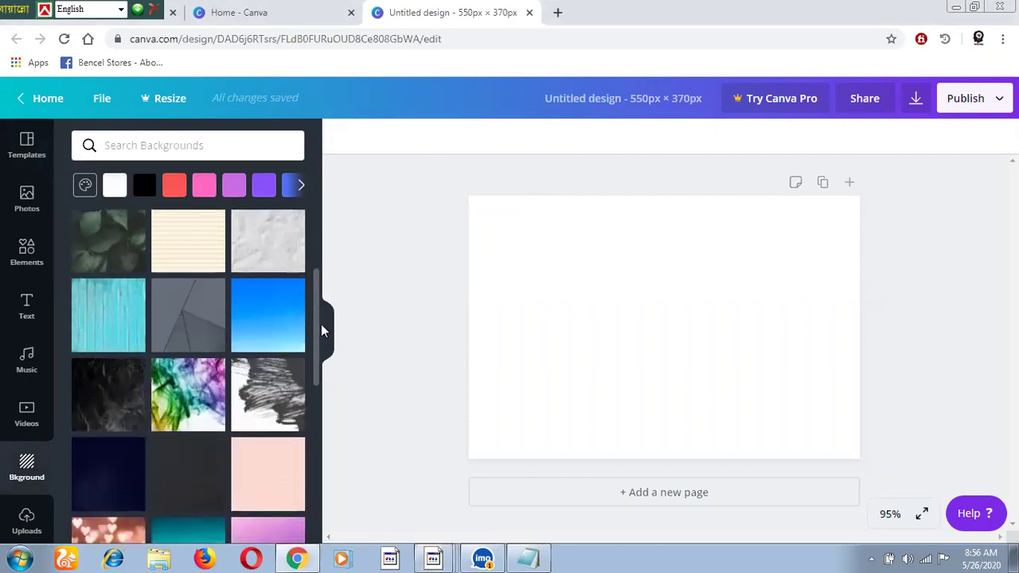
scroll(296, 410, down, 4)
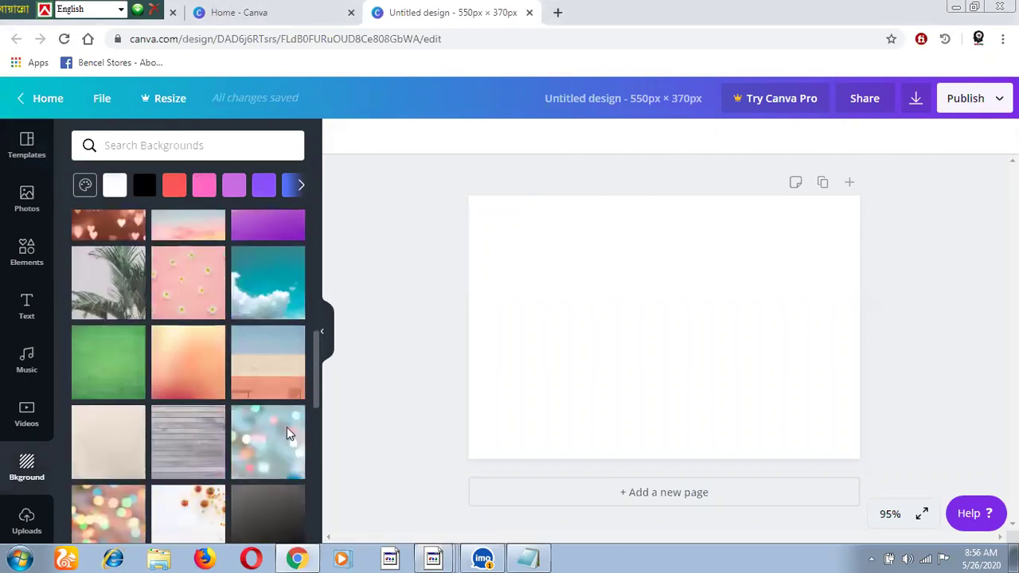
click(95, 373)
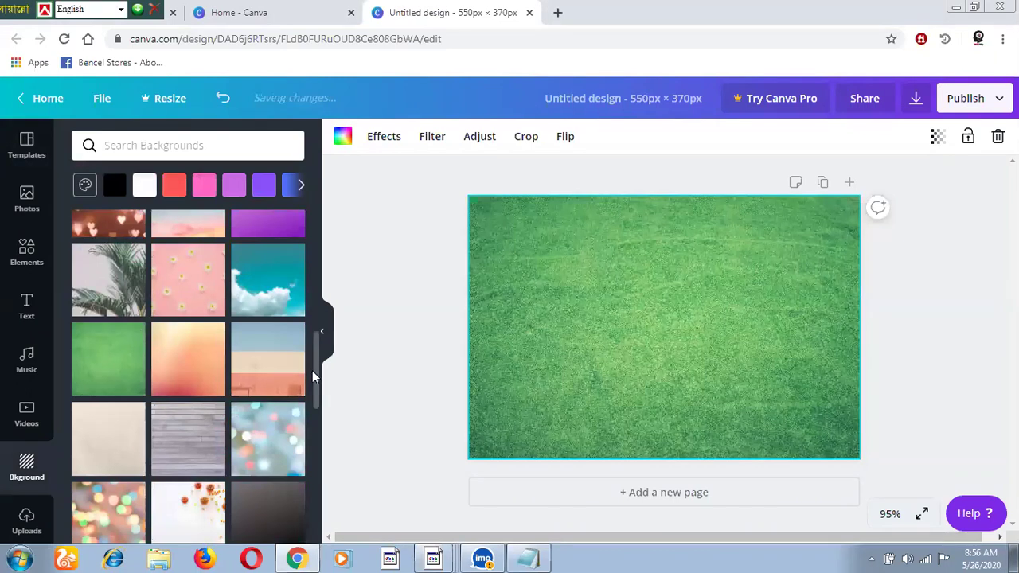
Search the background collection for "face", and clear the search again
scroll(316, 397, down, 2)
drag(316, 397, 318, 548)
click(181, 150)
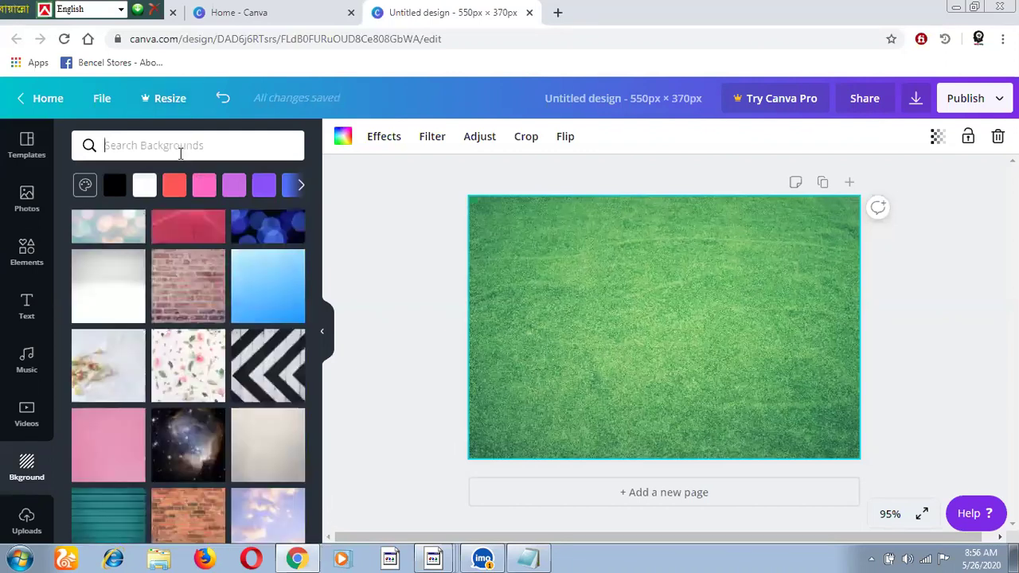
text(face)
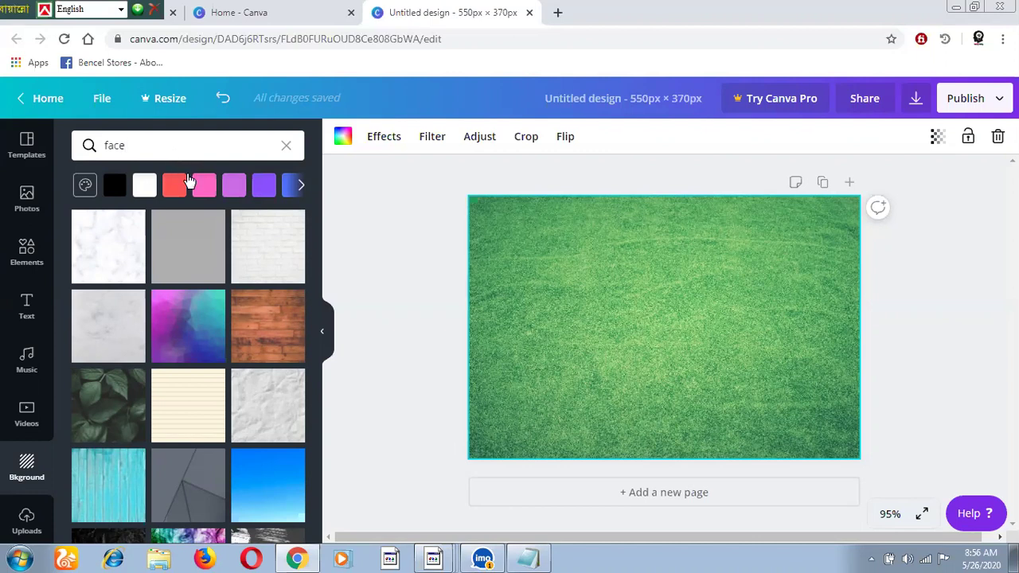
click(289, 185)
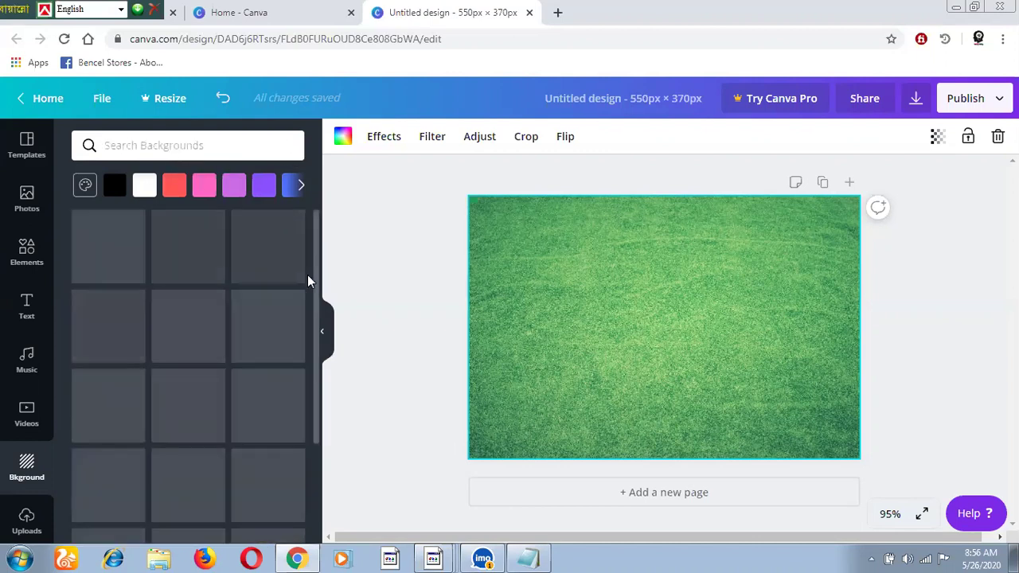
Browse through the full background collection for other suitable images
scroll(319, 323, down, 5)
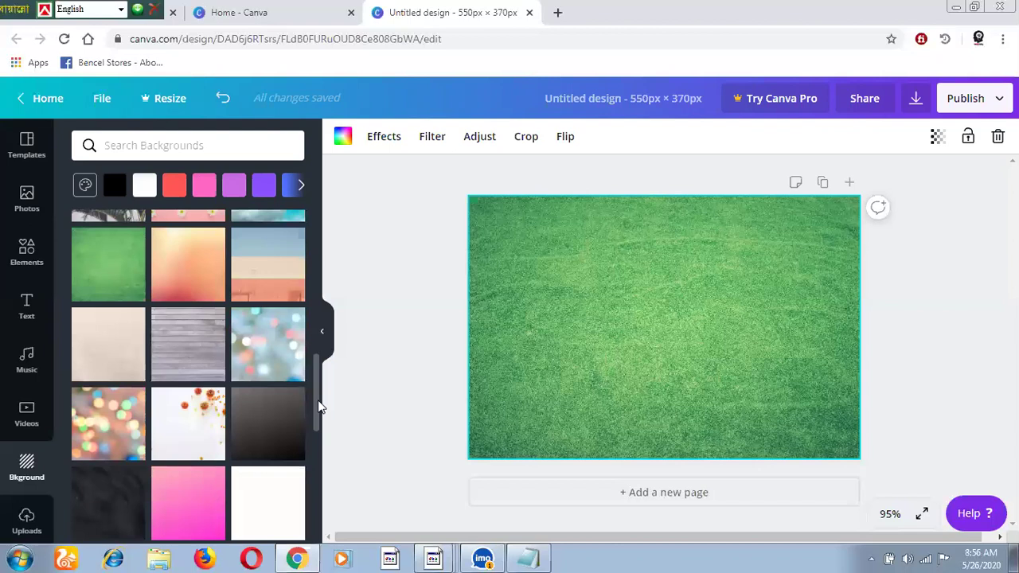
scroll(319, 406, down, 7)
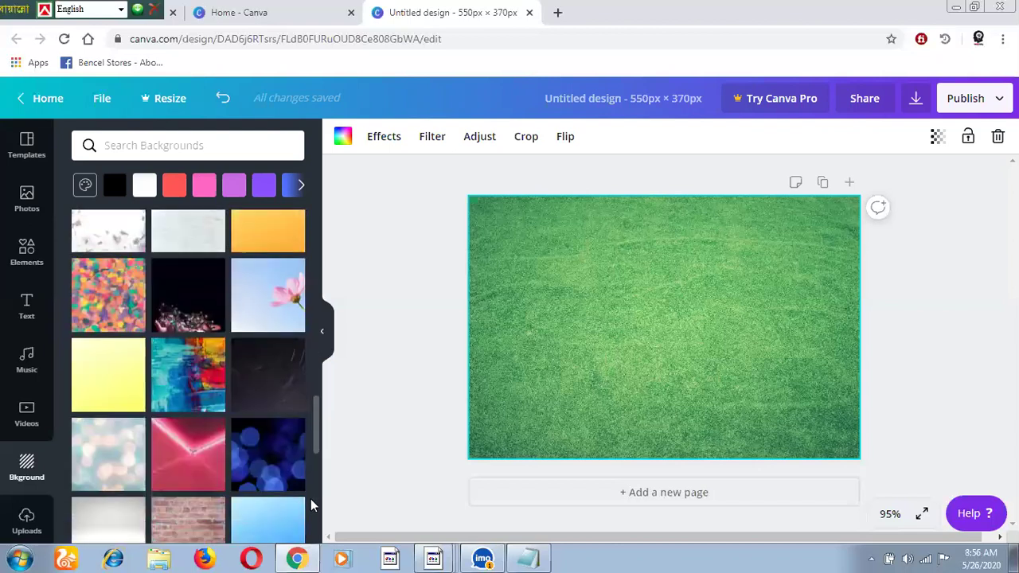
scroll(310, 502, down, 4)
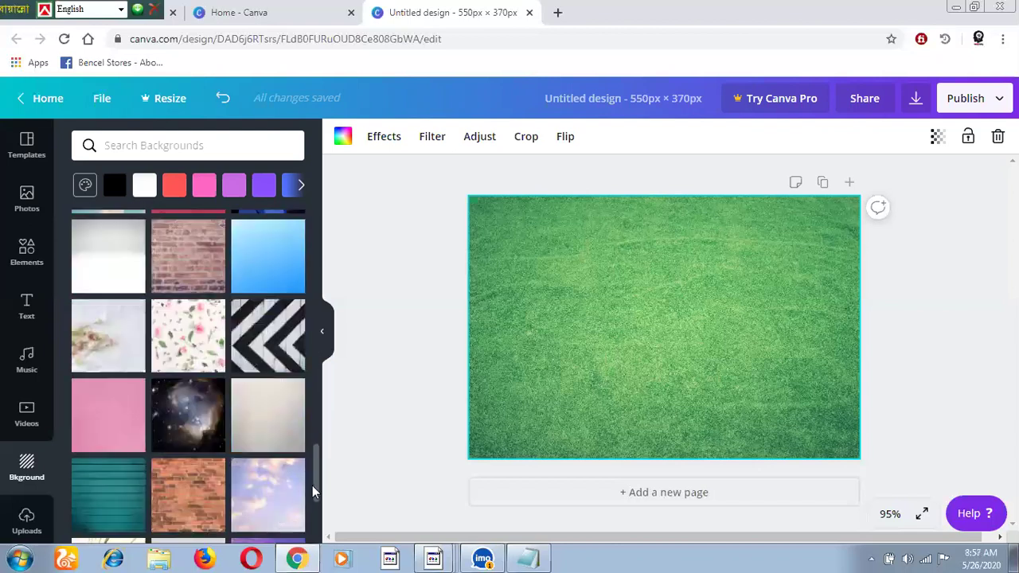
scroll(311, 503, down, 4)
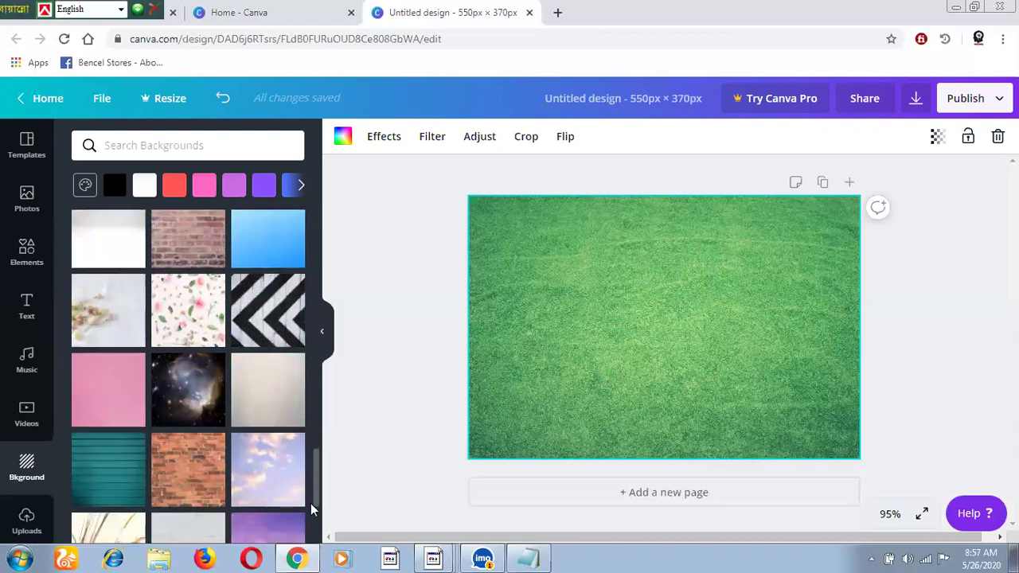
scroll(317, 485, down, 1)
scroll(315, 482, down, 5)
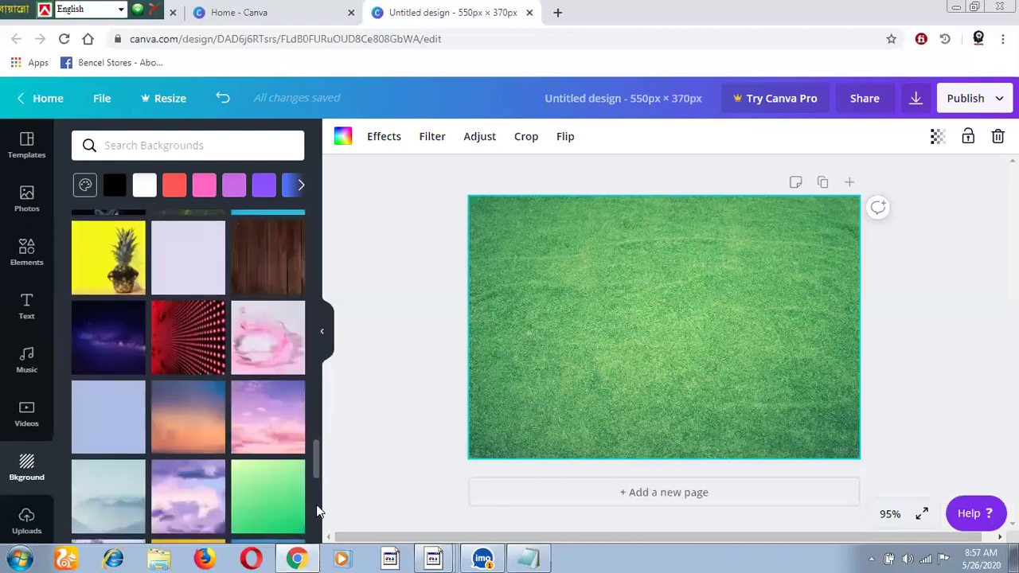
scroll(317, 510, down, 1)
scroll(317, 515, down, 1)
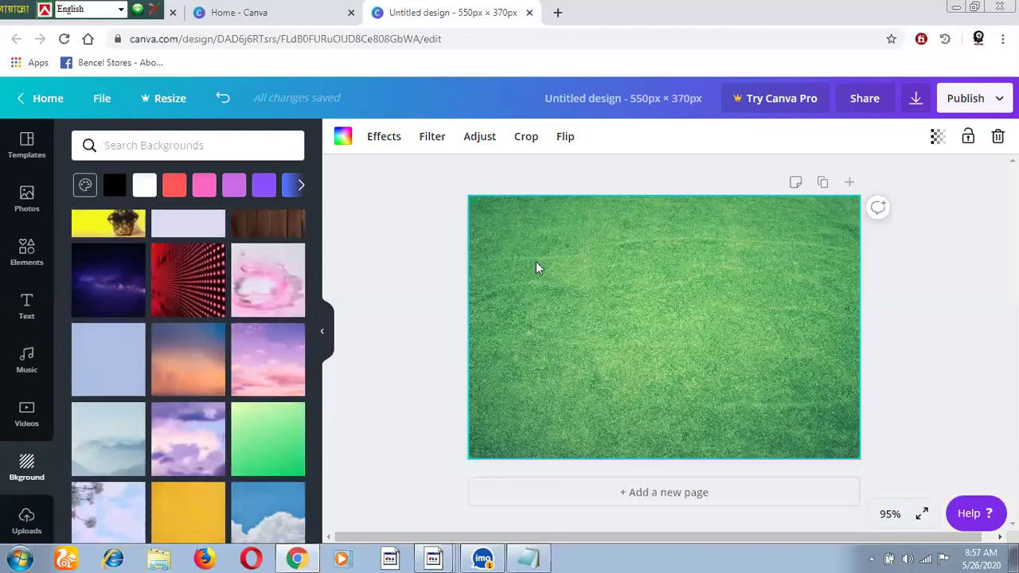
Add a single-image grid to the page and reduce it to about 212 px high, leaving the grass uncovered beneath it
click(27, 210)
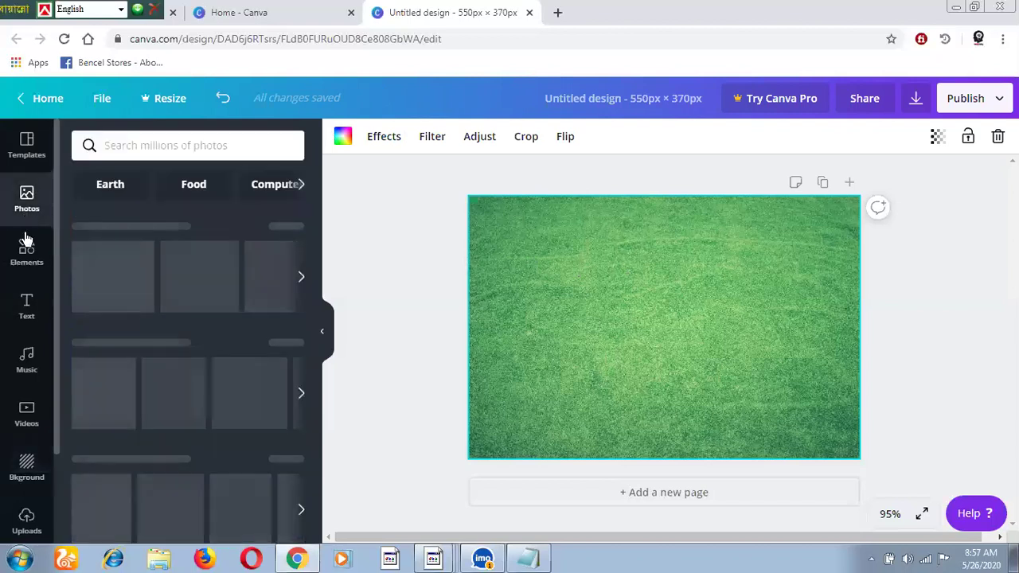
click(26, 312)
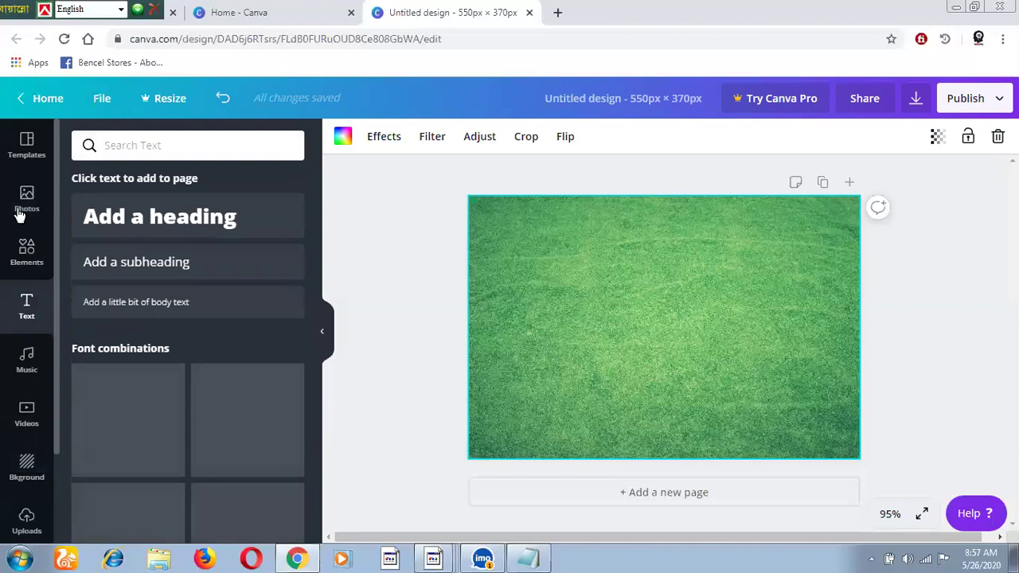
click(27, 259)
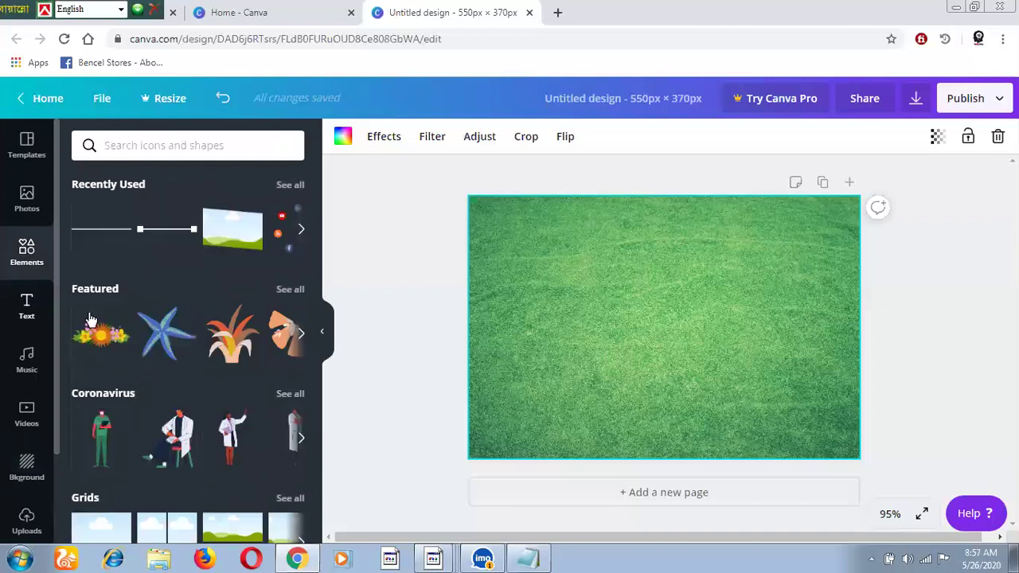
scroll(210, 372, down, 5)
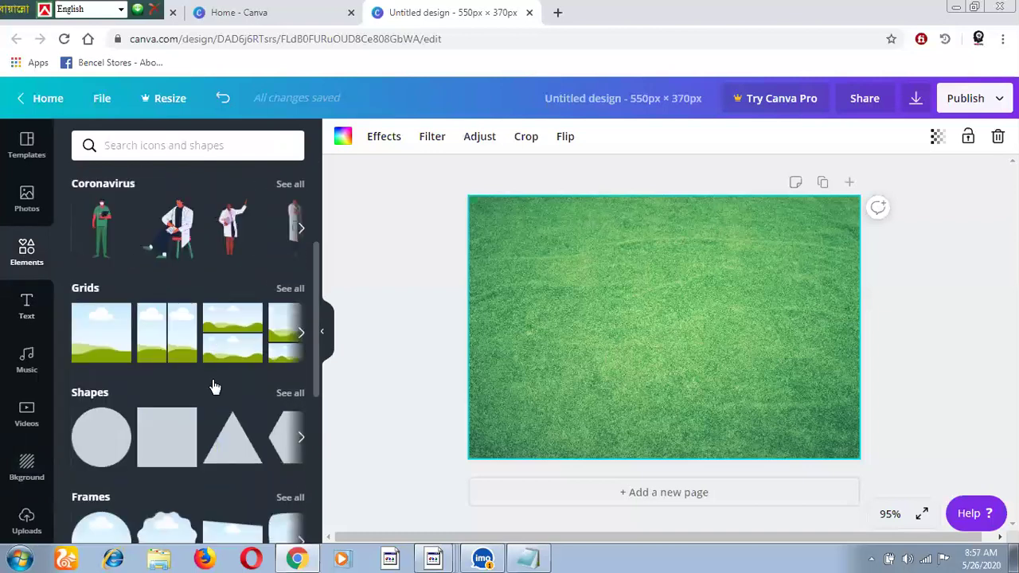
scroll(120, 234, up, 2)
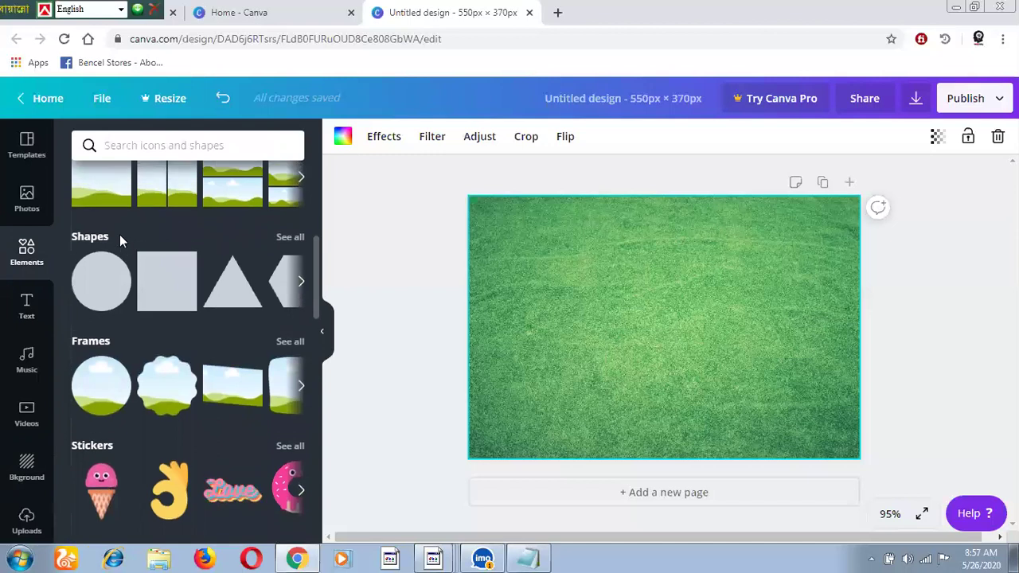
scroll(120, 236, up, 3)
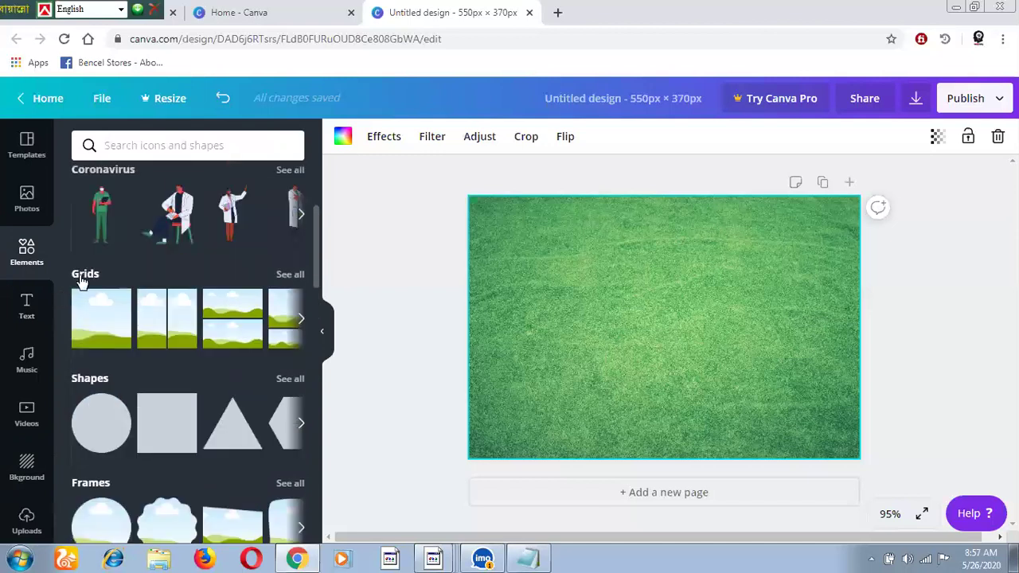
click(94, 326)
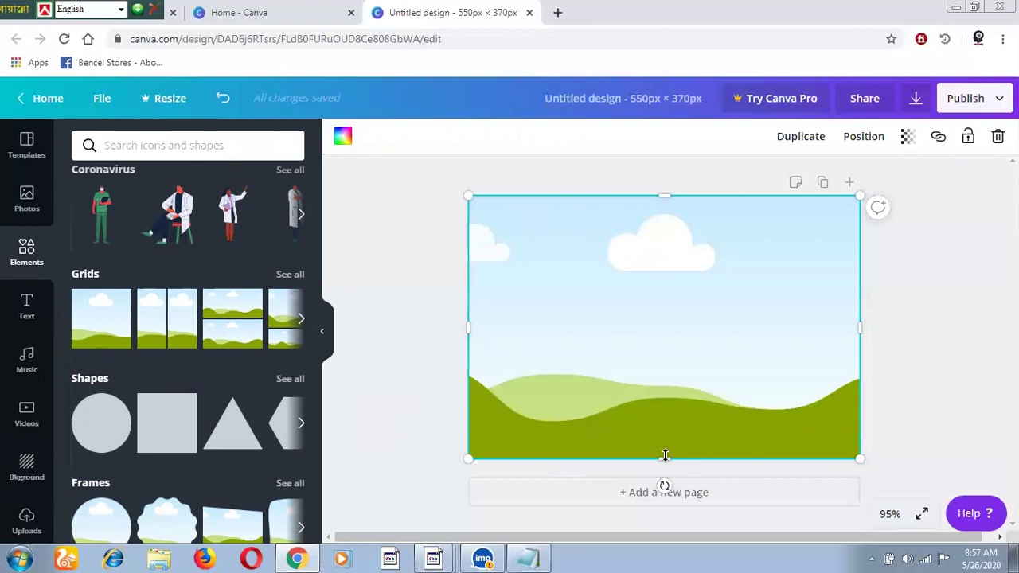
drag(667, 367, 671, 345)
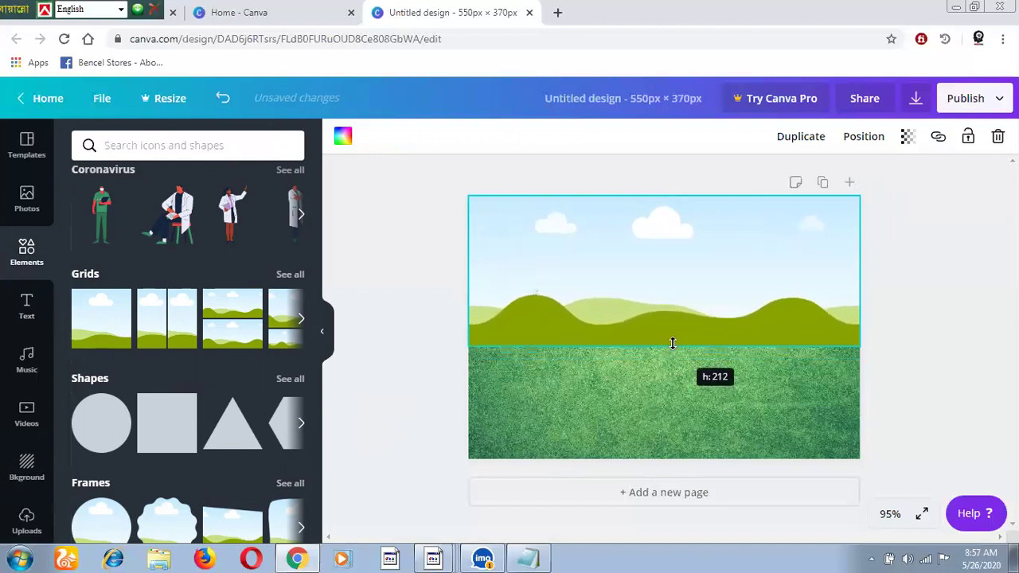
Fill the grid over the upper part of the page with white
click(343, 136)
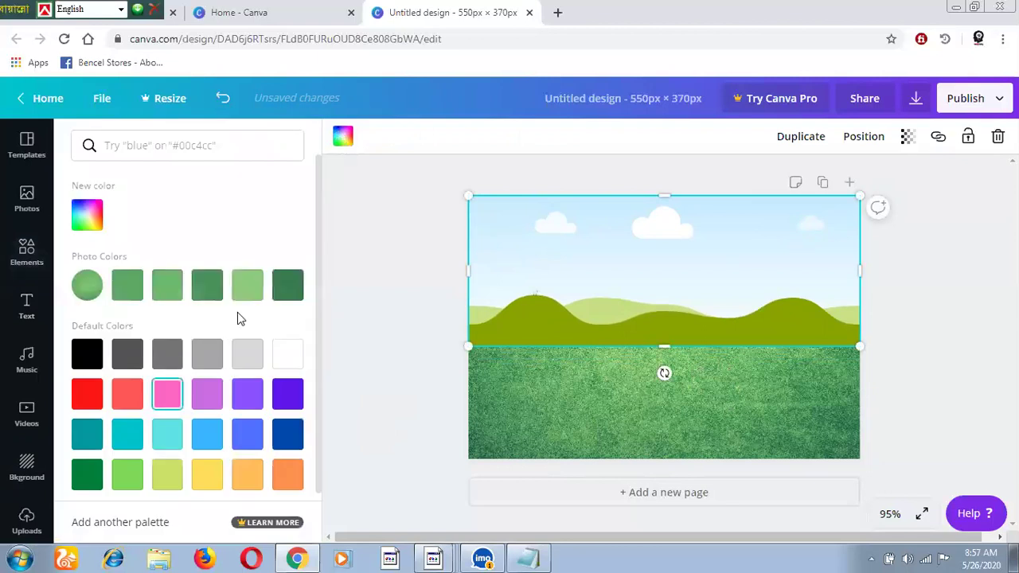
click(285, 360)
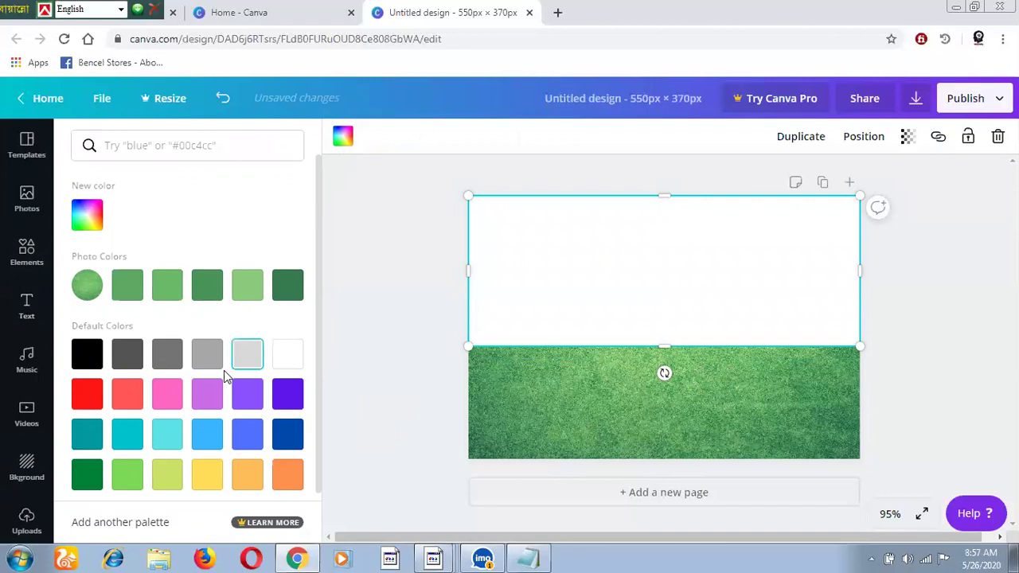
Try the pink water-splash image as the page background, and reapply the green grass background
click(18, 472)
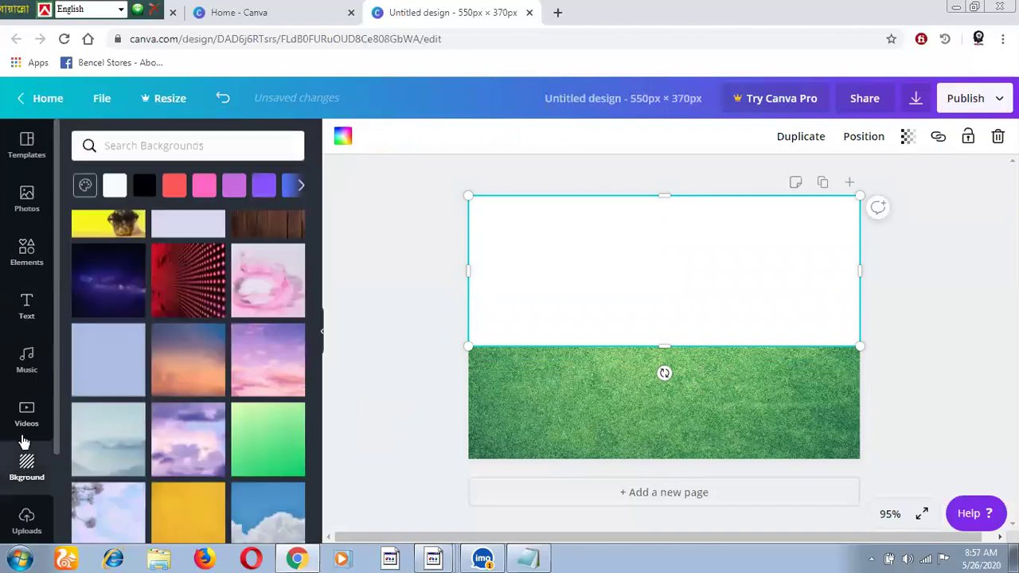
click(266, 279)
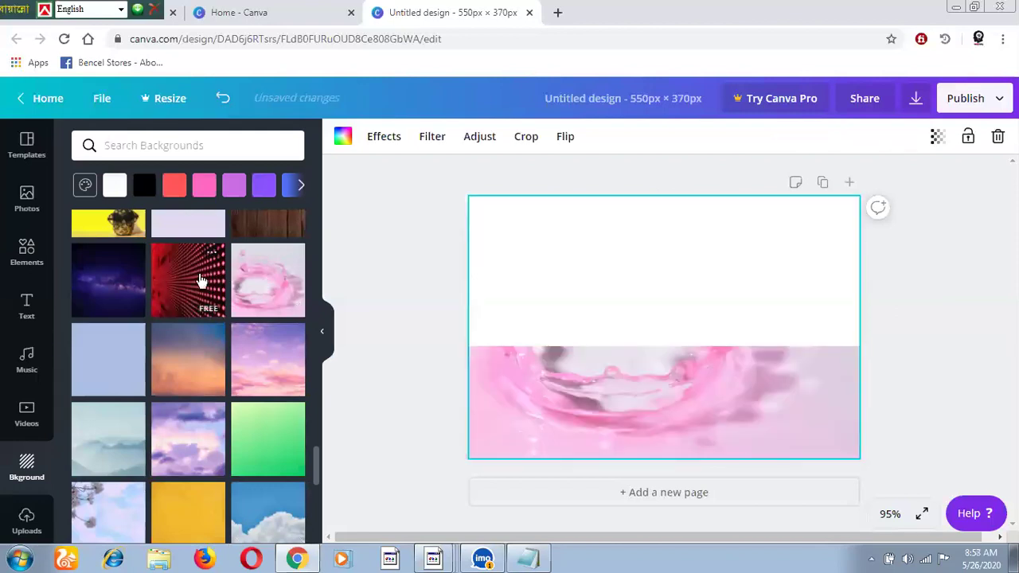
click(535, 234)
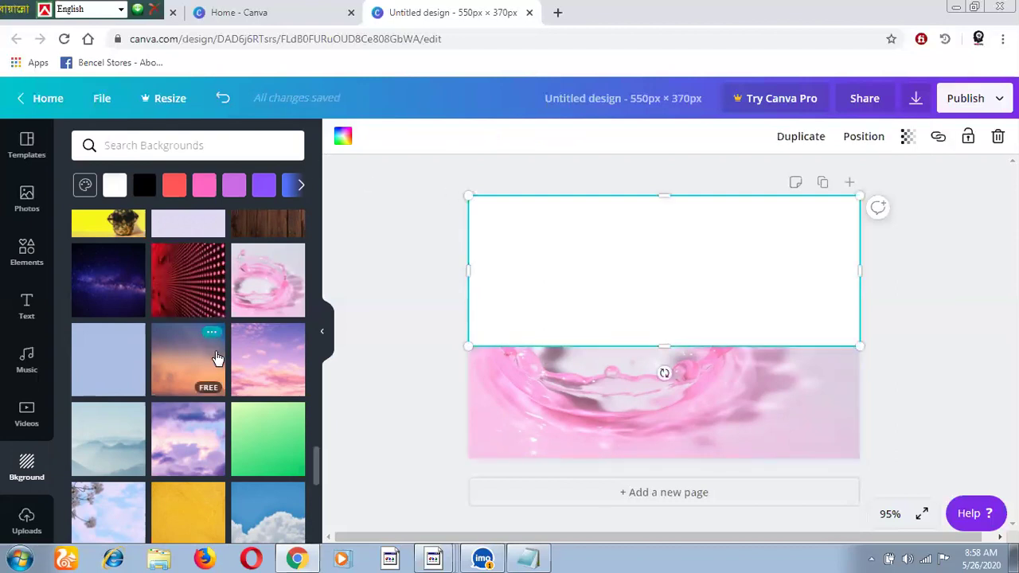
scroll(211, 340, down, 5)
scroll(215, 344, up, 5)
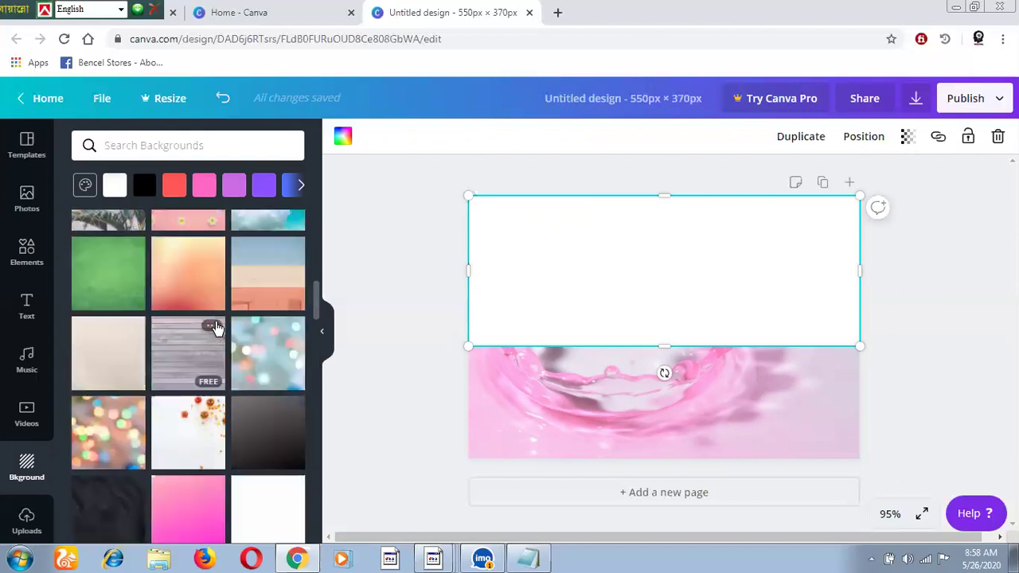
click(121, 399)
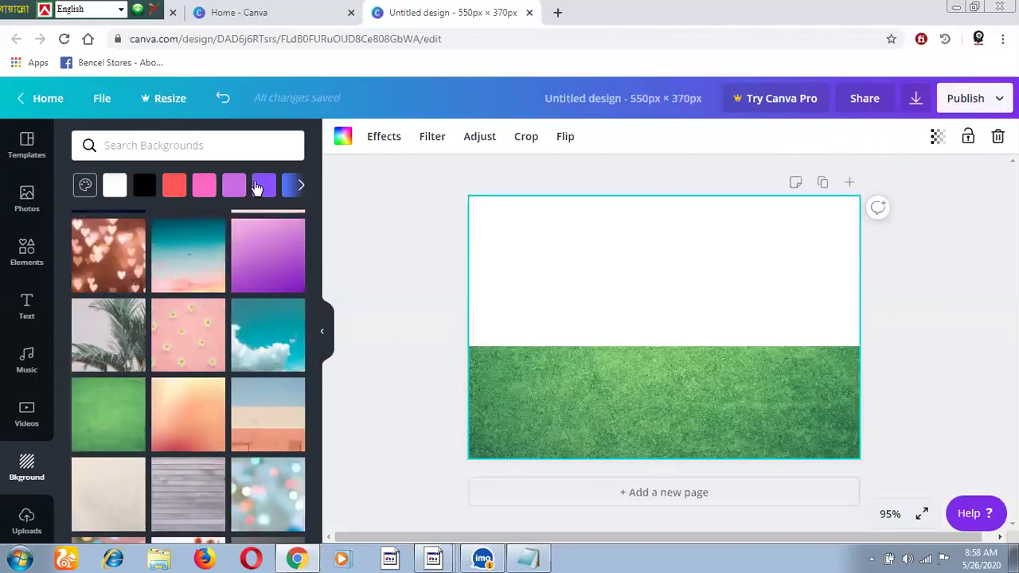
Change the fill of the grid above the grass to light grey from the default colors
click(532, 227)
click(342, 139)
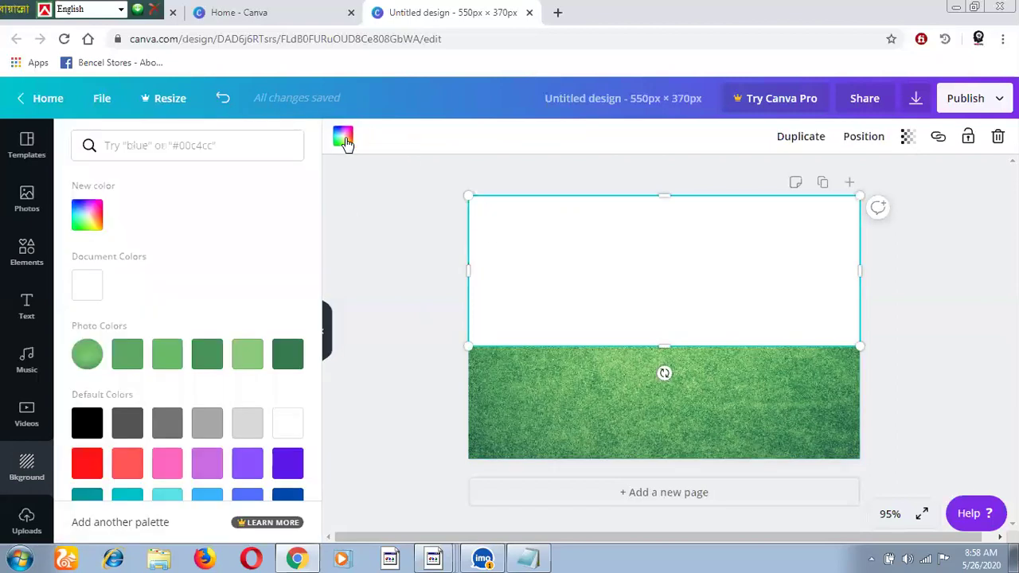
click(253, 426)
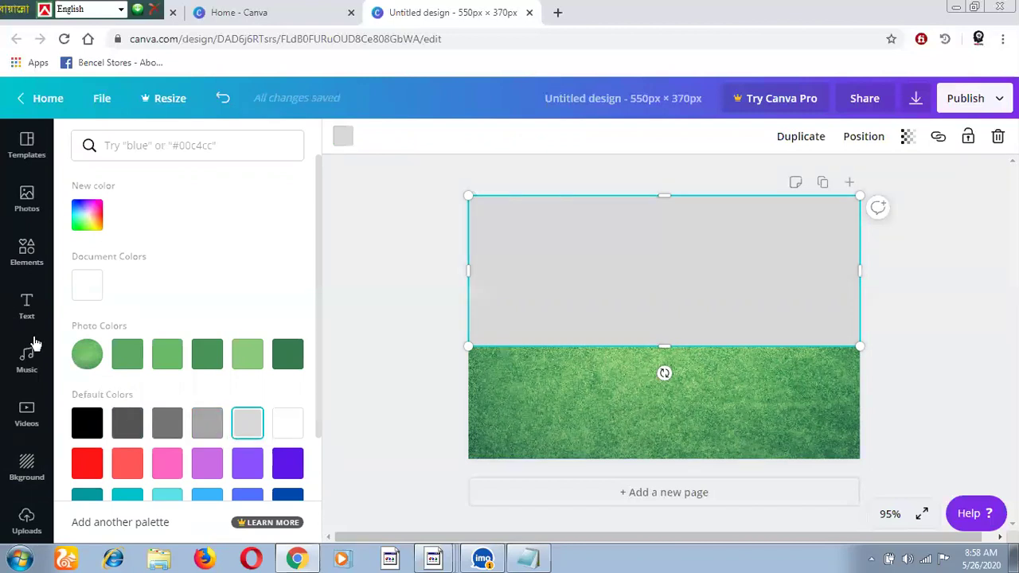
Try adding a circle shape from the elements, and discard it by moving it off the page
click(28, 264)
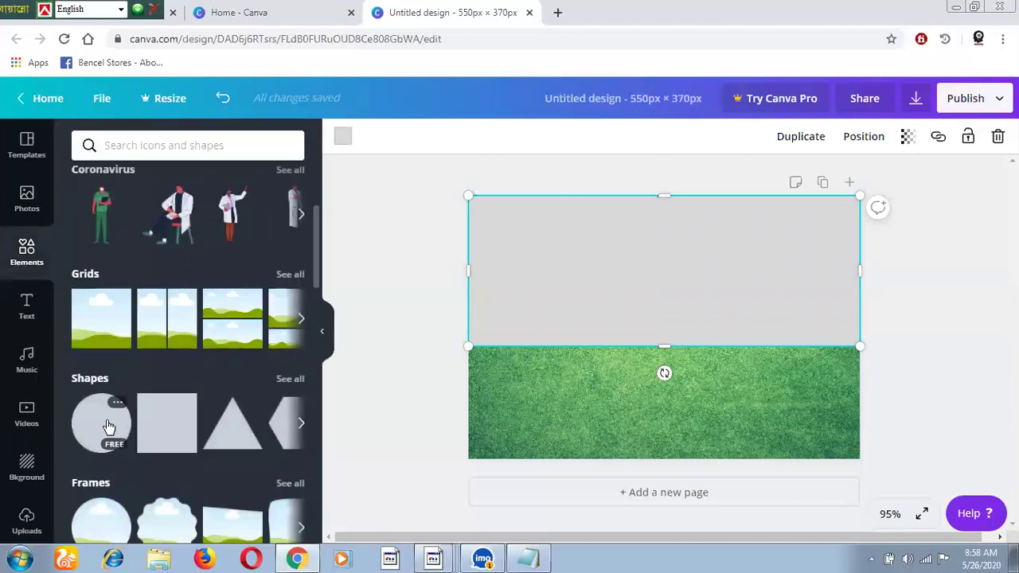
click(109, 428)
drag(693, 342, 370, 322)
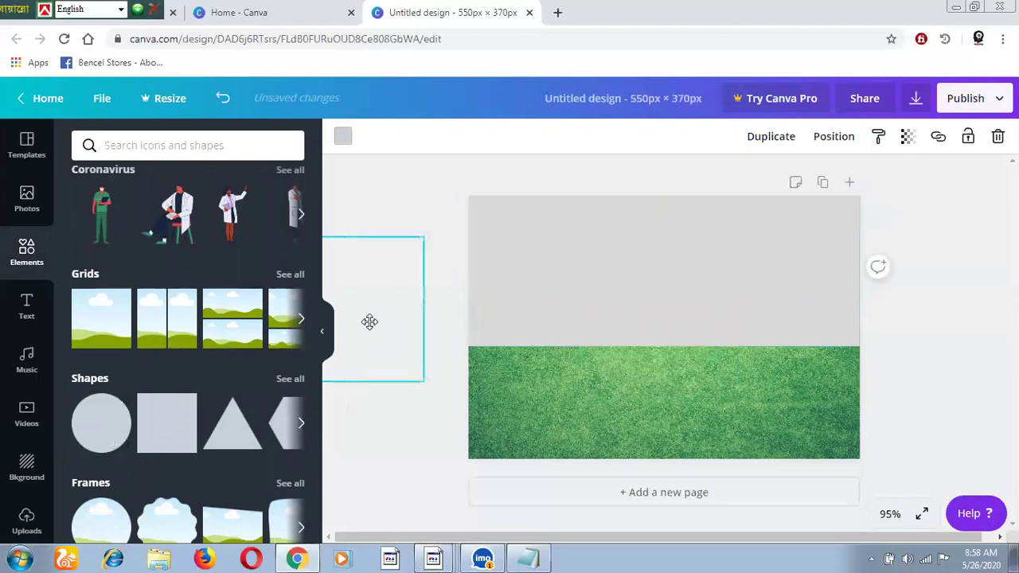
Add a circular frame, scale it to about 161 × 161 px, and place it near the left edge of the grey area
click(102, 532)
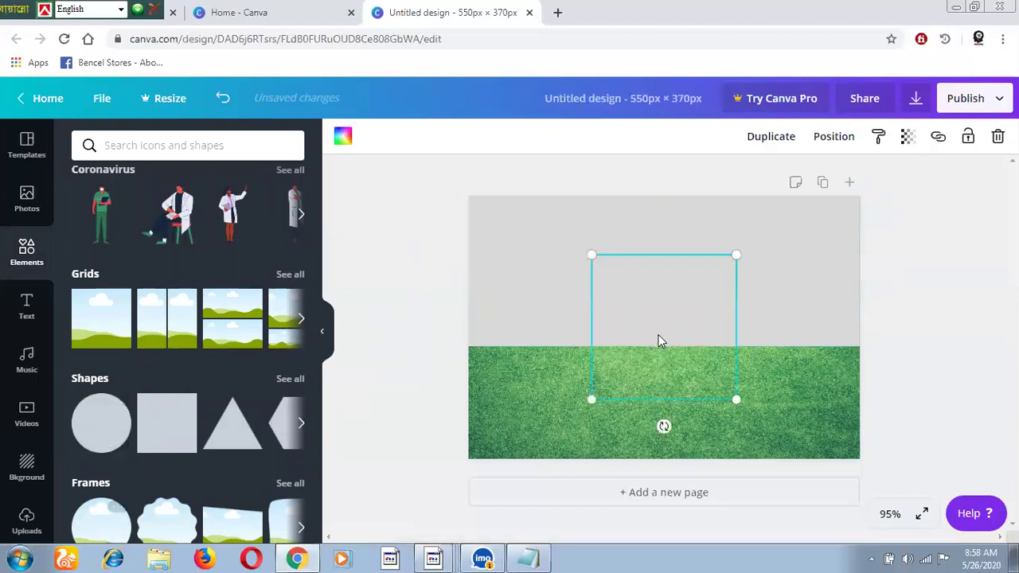
drag(585, 316, 535, 278)
drag(608, 343, 561, 312)
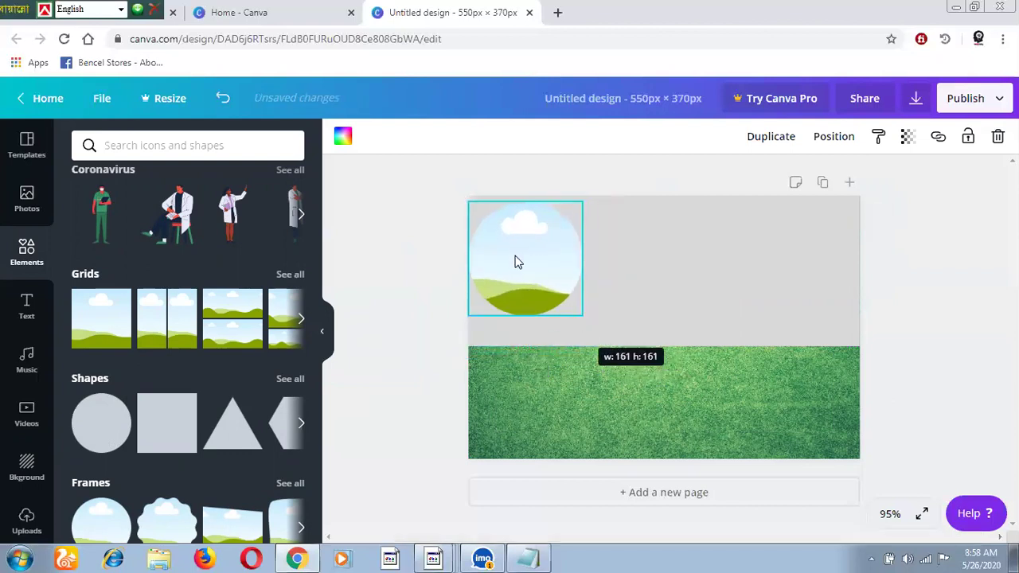
drag(516, 262, 522, 270)
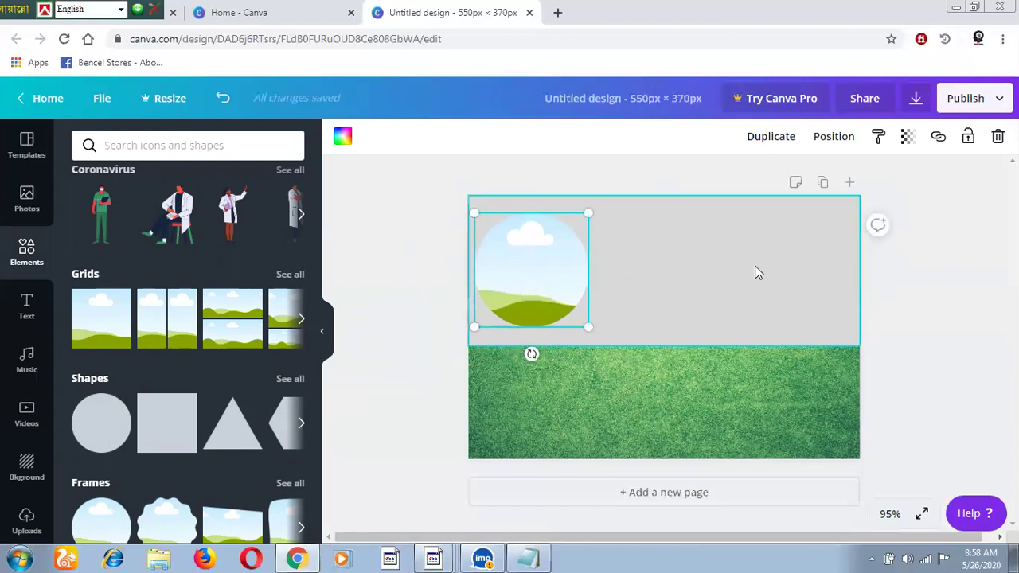
Try adding the recently used office meeting photo to the page, and discard it by moving it off the page
scroll(319, 261, down, 1)
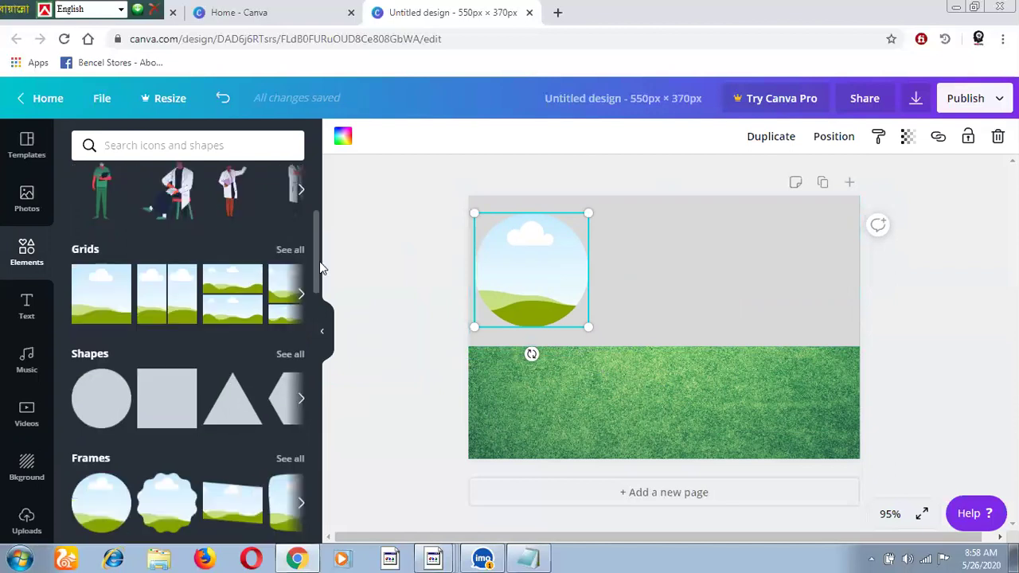
click(24, 204)
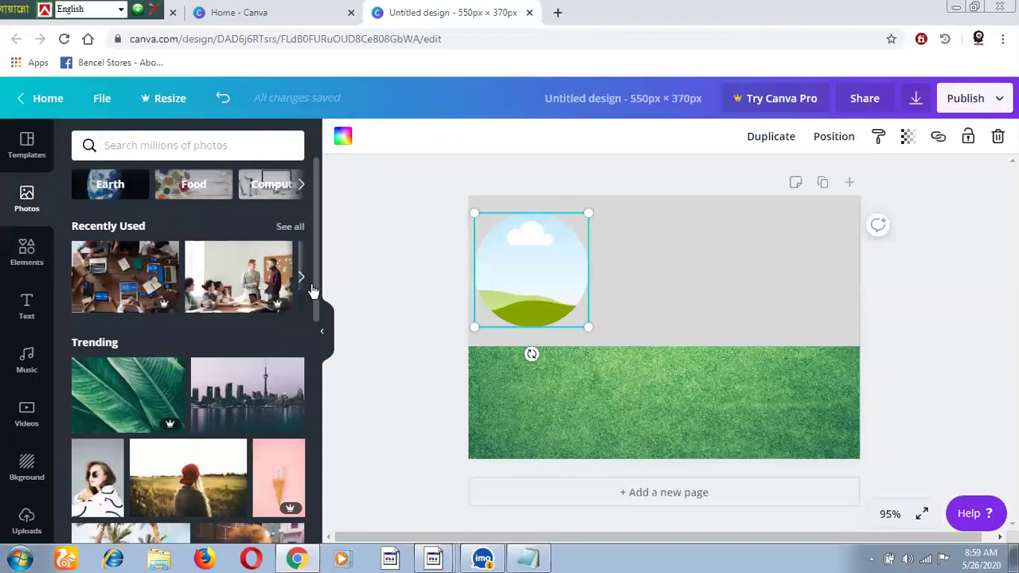
click(256, 287)
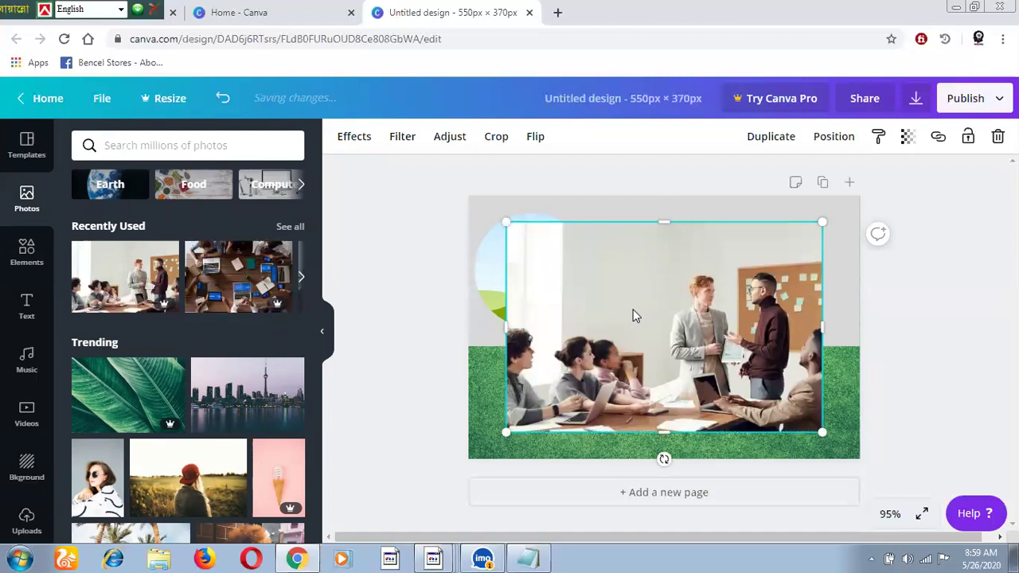
drag(632, 315, 203, 330)
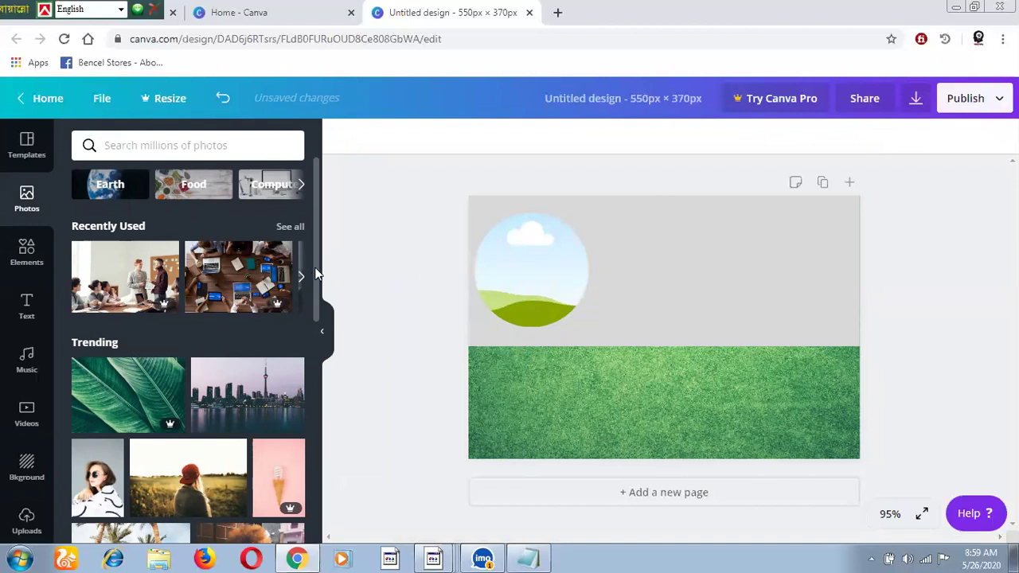
Look through the trending photos and the previously uploaded images for a picture to fill the circular frame
scroll(316, 275, down, 5)
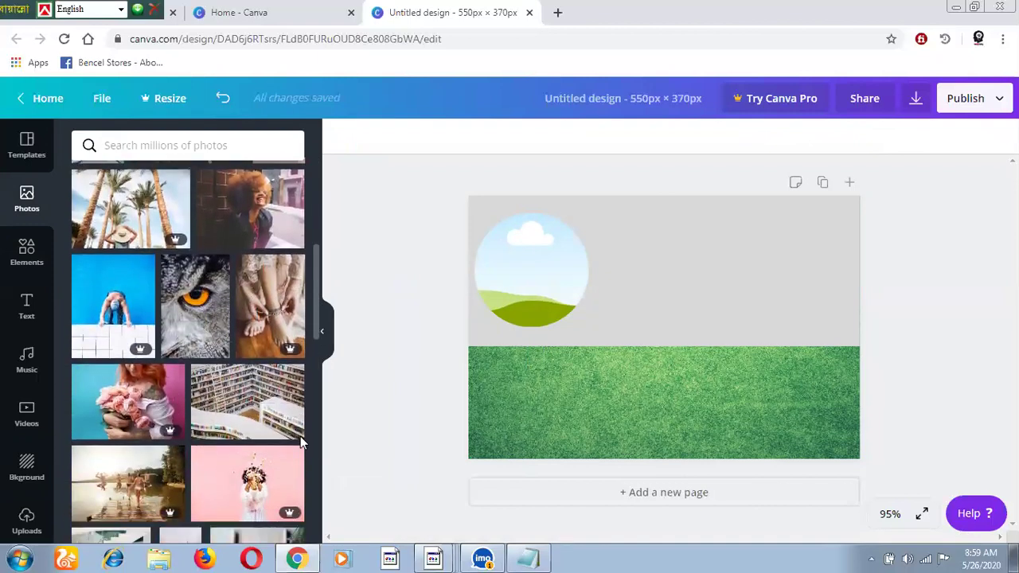
scroll(298, 447, down, 3)
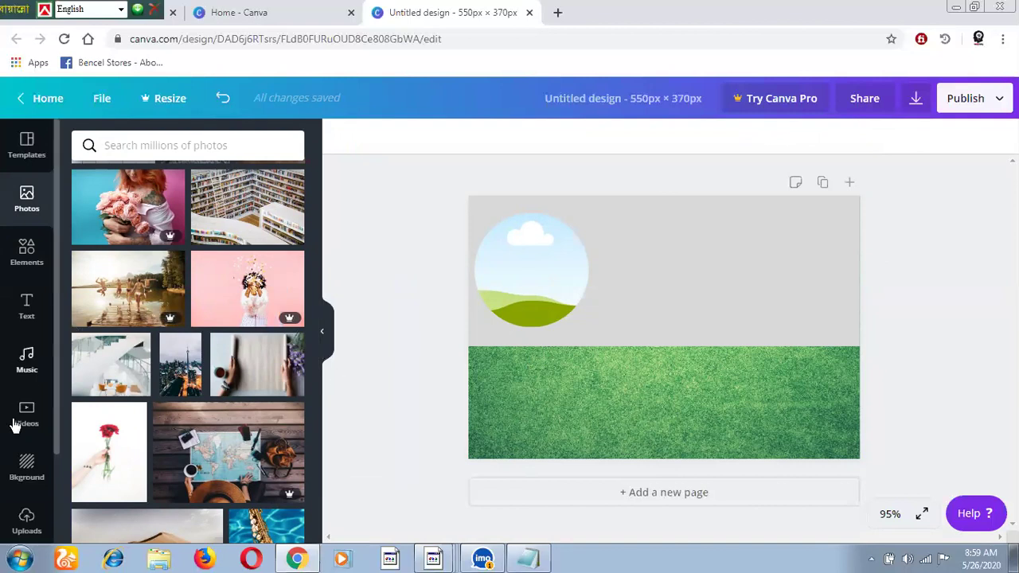
click(28, 520)
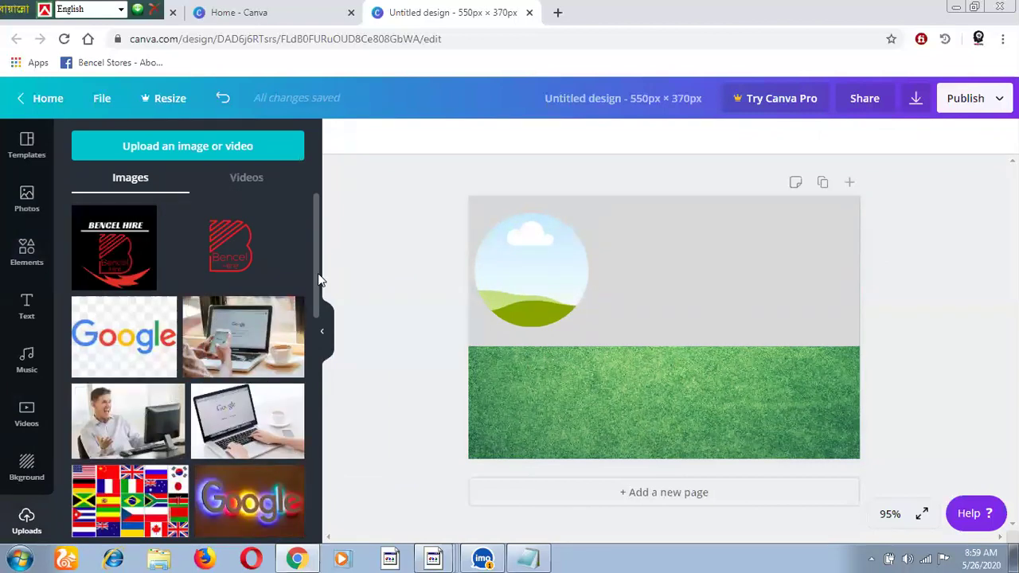
drag(318, 273, 318, 405)
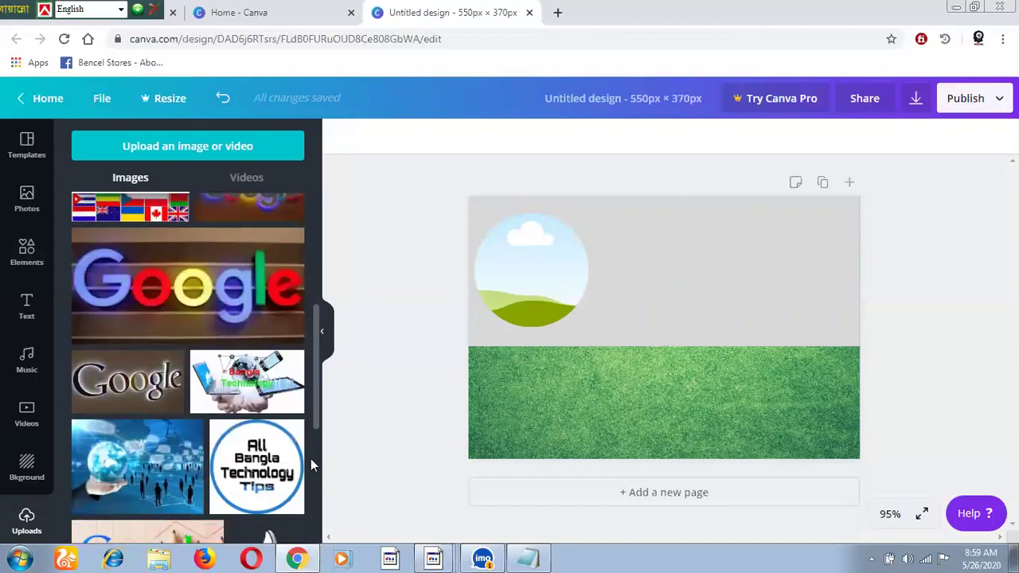
scroll(308, 469, down, 4)
scroll(305, 486, down, 2)
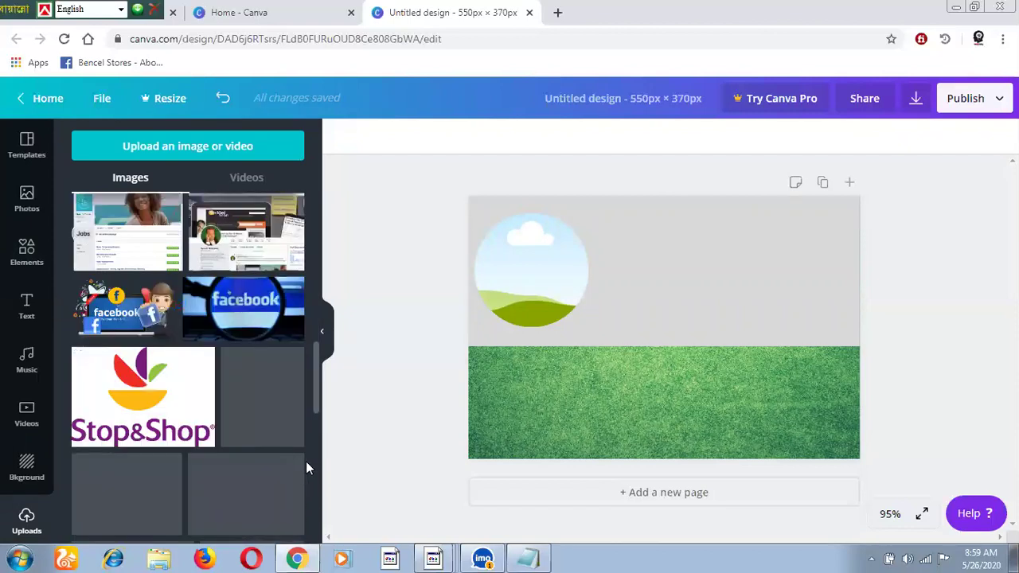
scroll(306, 461, up, 3)
scroll(311, 500, down, 6)
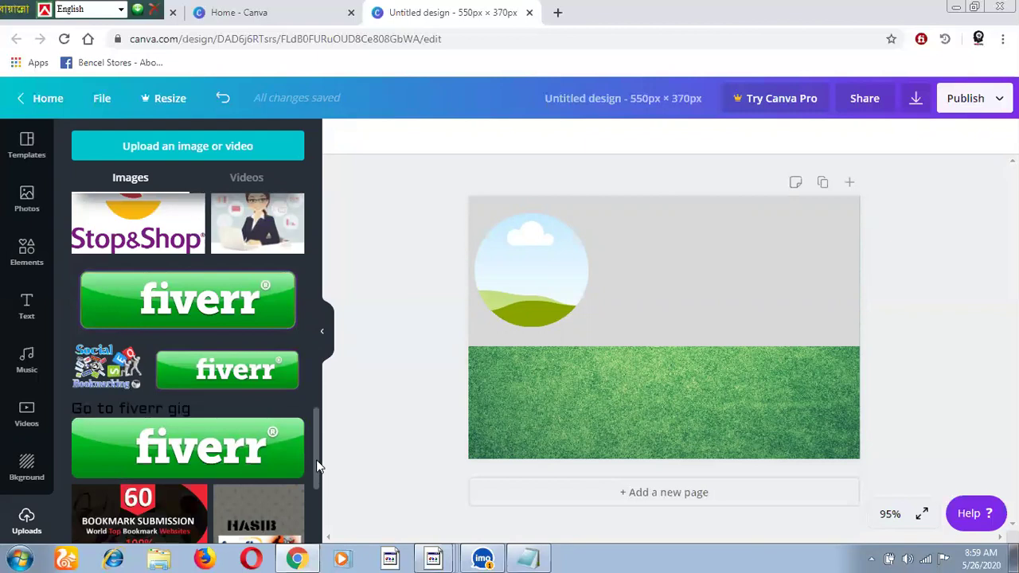
drag(317, 459, 310, 508)
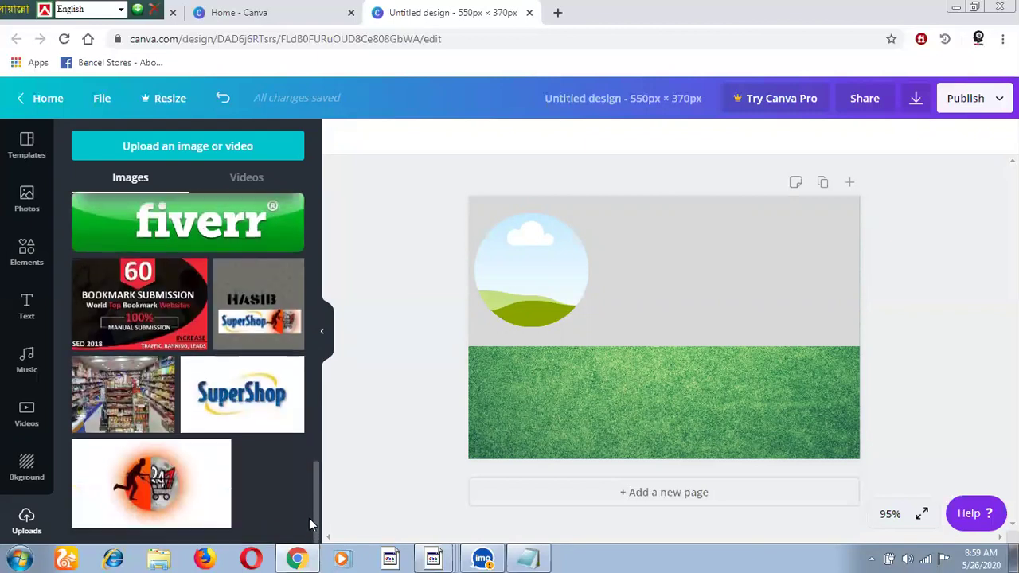
scroll(312, 478, up, 2)
scroll(329, 415, up, 5)
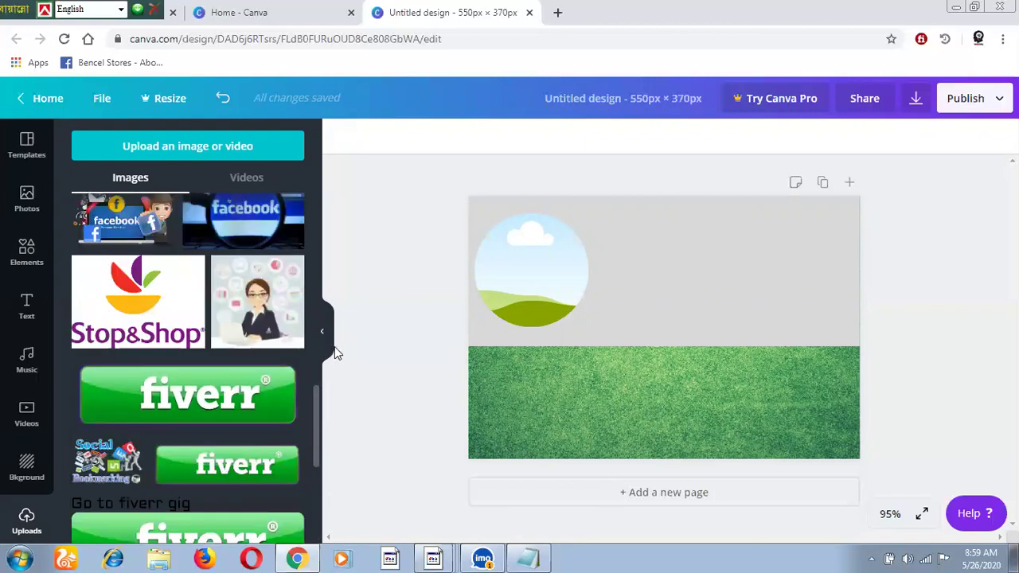
scroll(340, 254, up, 4)
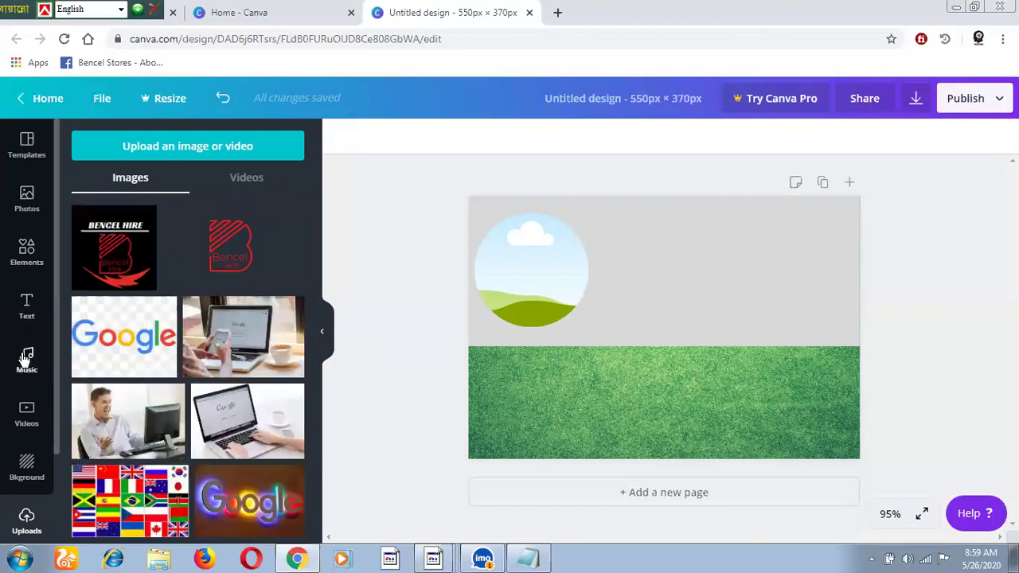
Browse the templates and recheck the stock photo collection for a suitable picture
click(34, 151)
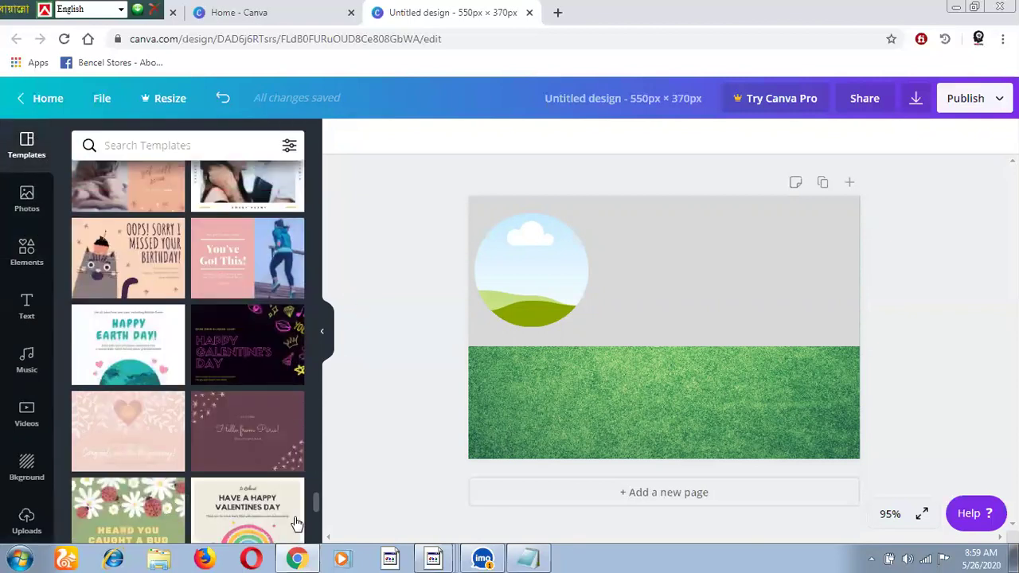
drag(316, 506, 316, 541)
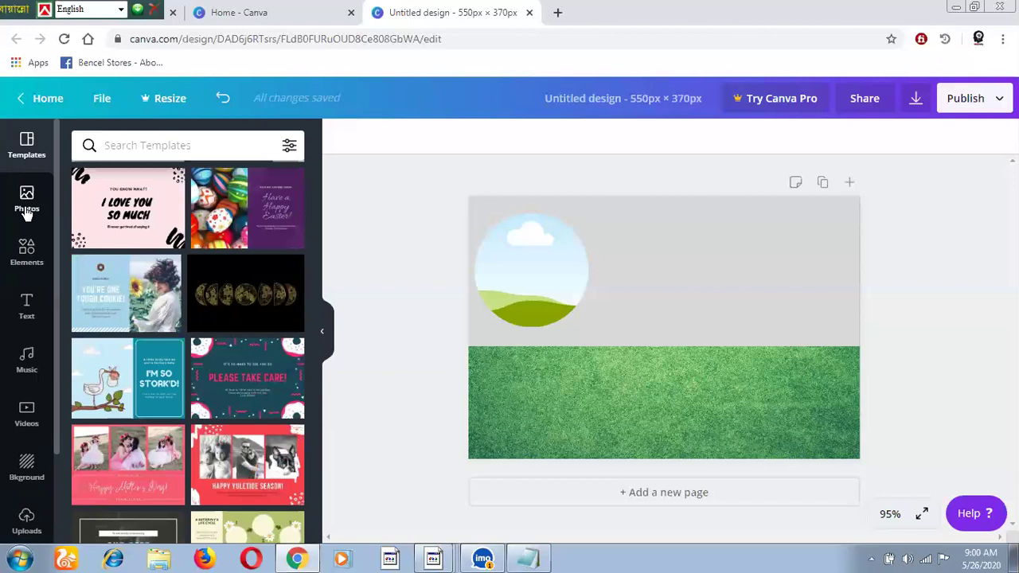
click(27, 211)
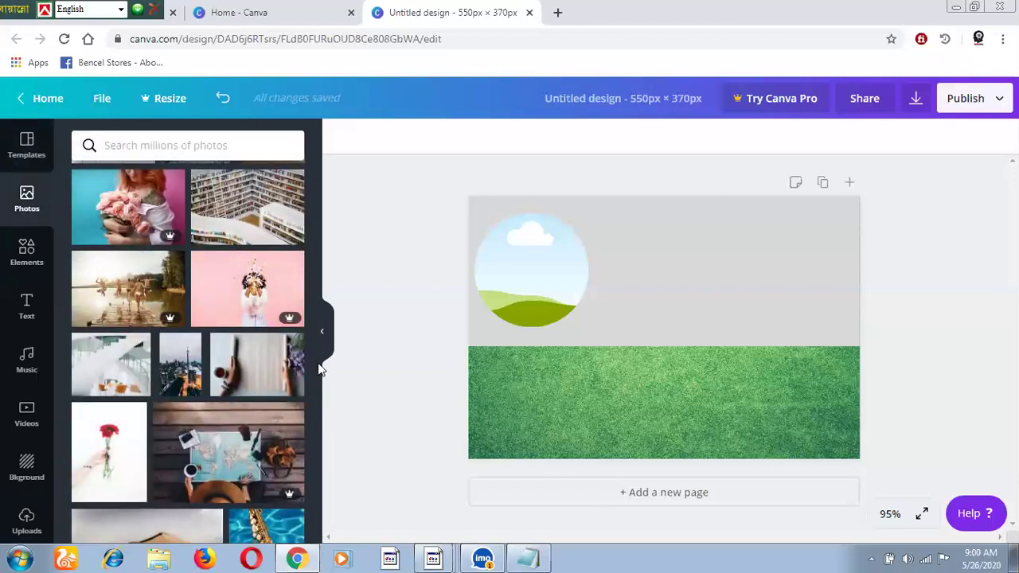
scroll(317, 374, down, 2)
drag(318, 399, 335, 176)
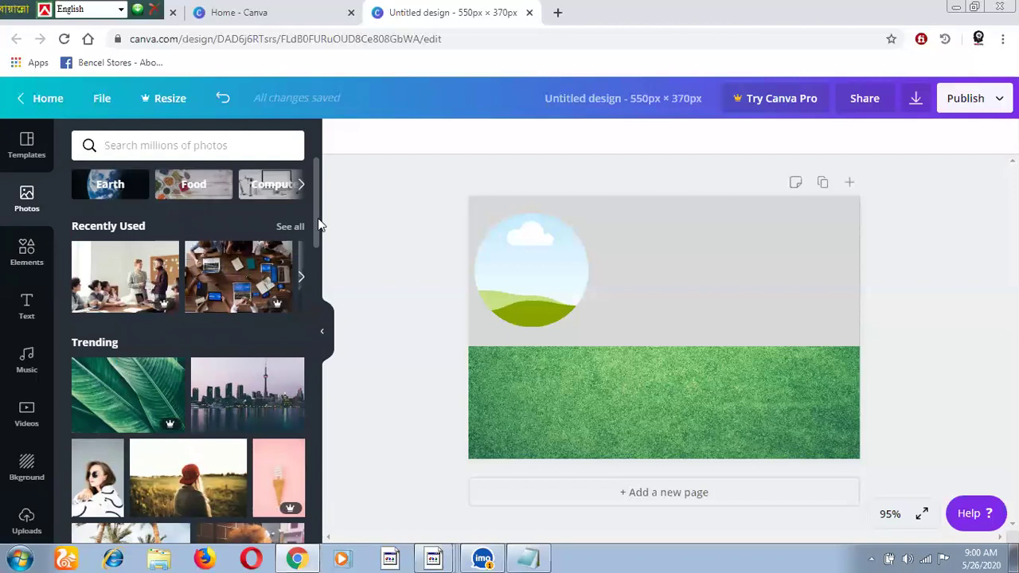
Search the photos for the suggested term "face book" and look through the results
click(222, 151)
text(f)
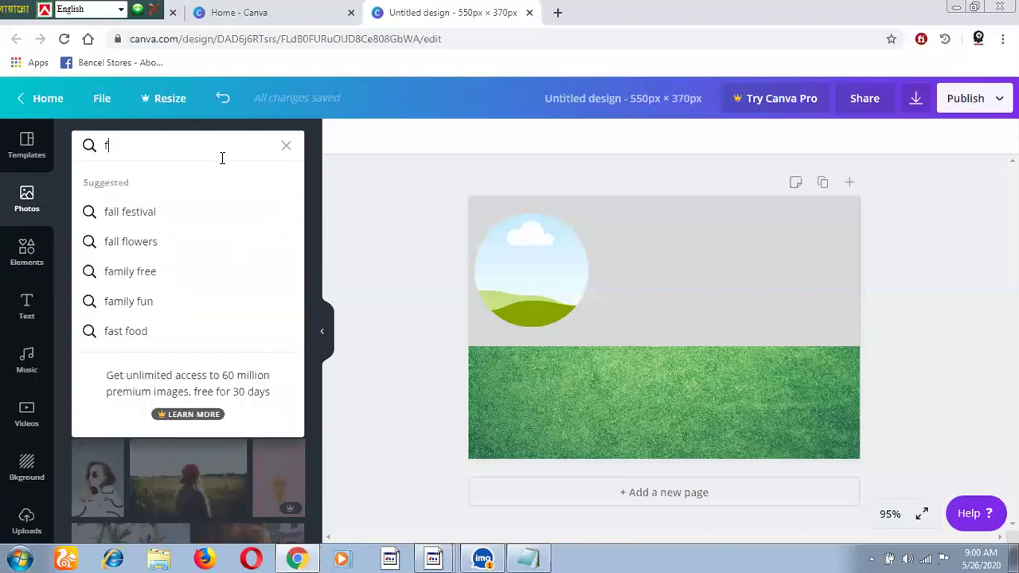
text(ace)
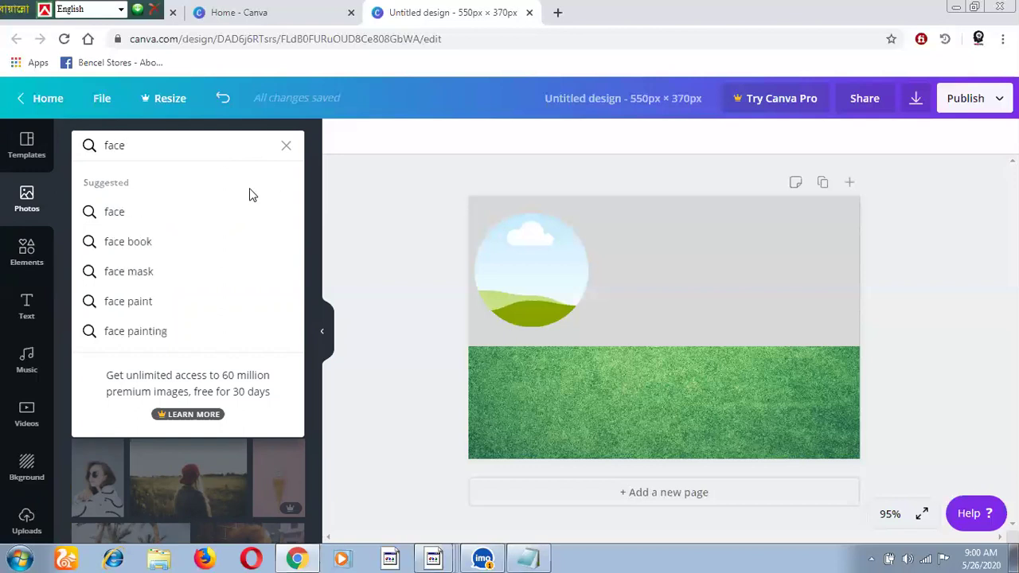
click(167, 243)
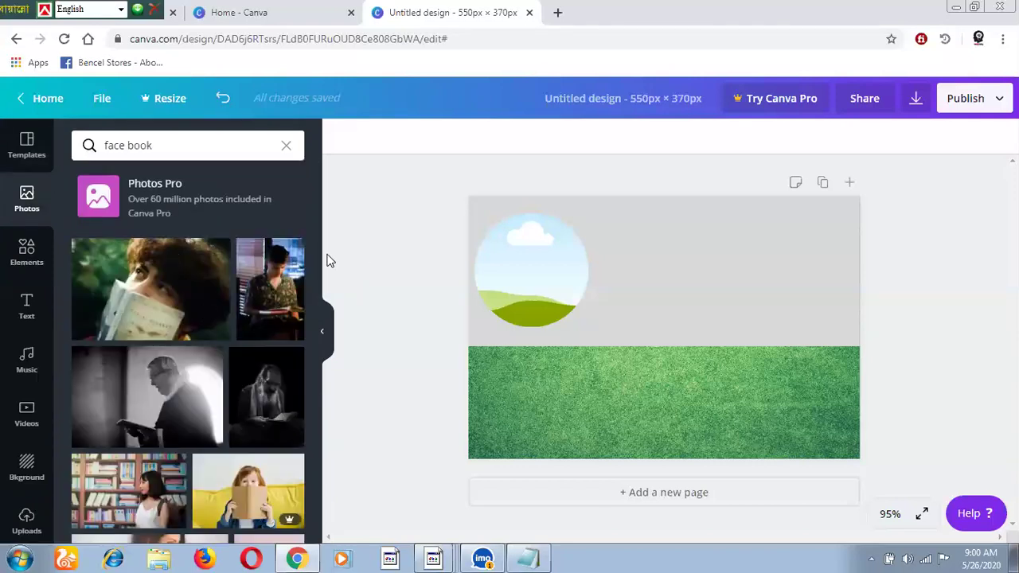
drag(316, 261, 306, 350)
scroll(301, 398, down, 3)
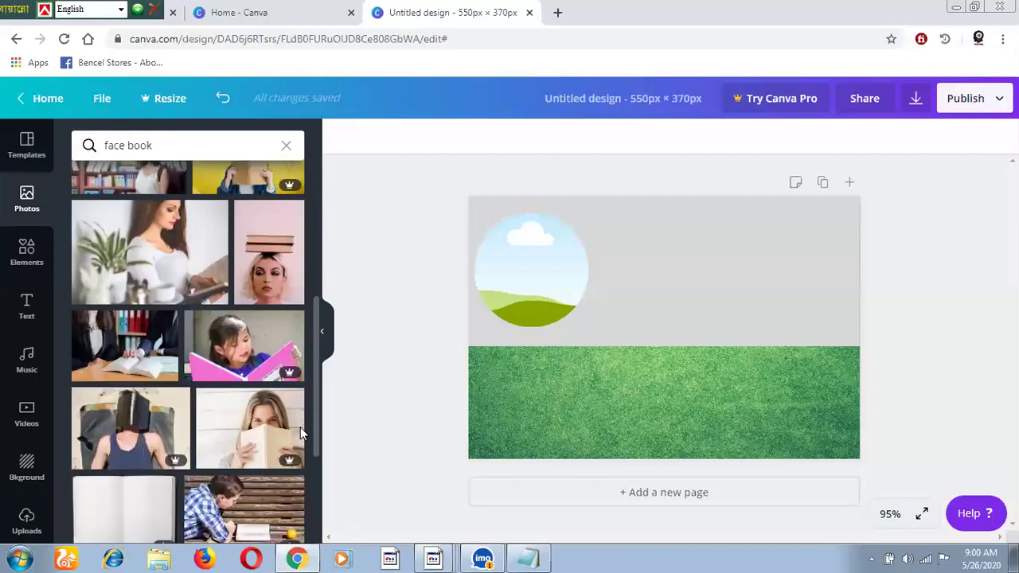
scroll(301, 427, down, 5)
scroll(288, 489, down, 4)
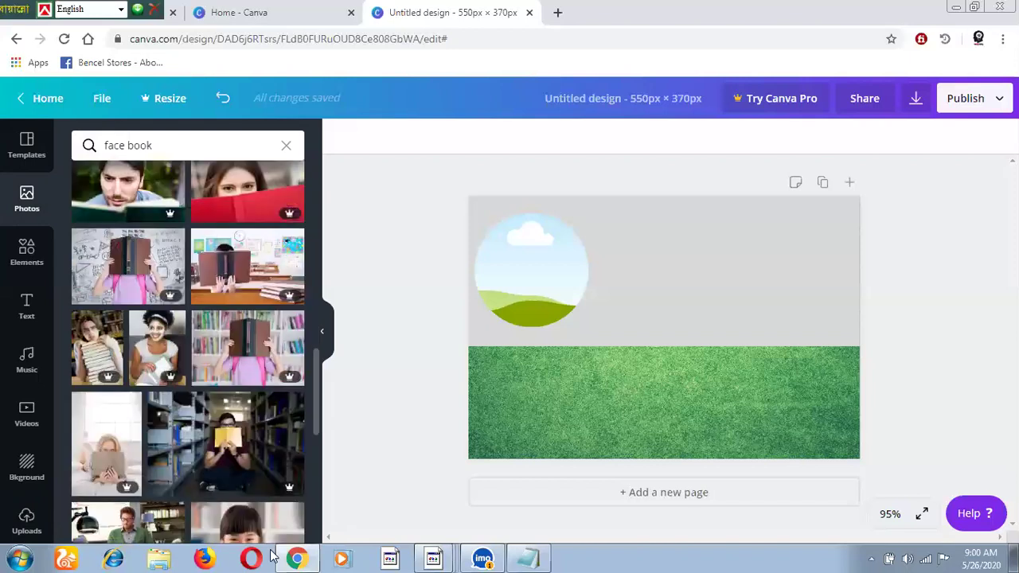
scroll(275, 541, down, 3)
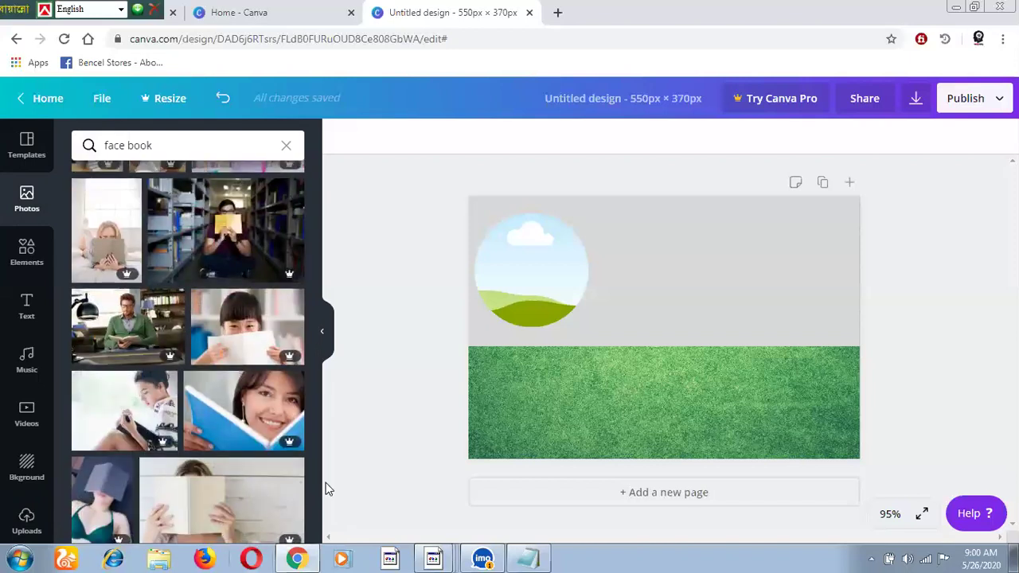
Switch to the open Notepad document and copy the line "lead generation"
click(540, 558)
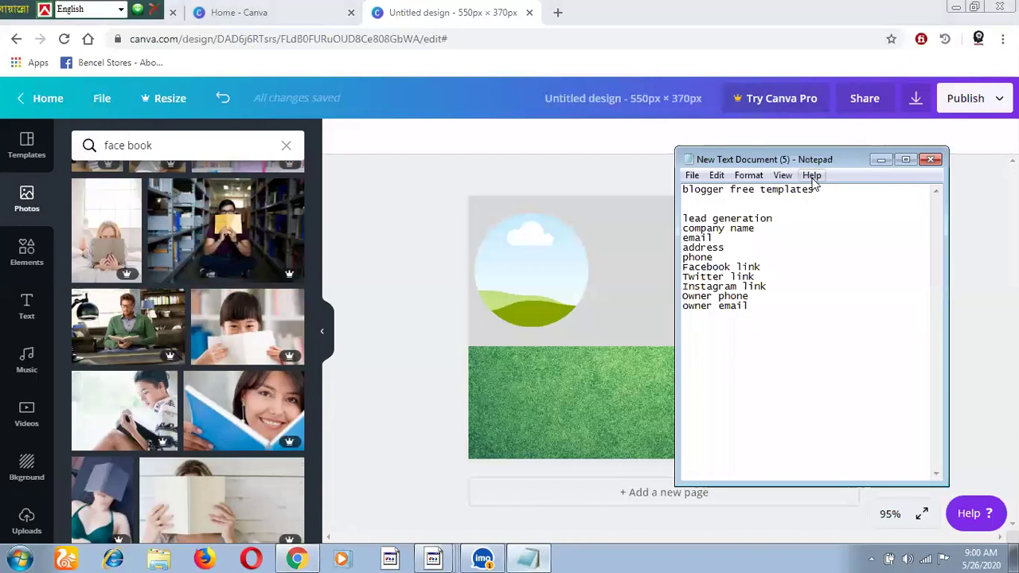
key(shift+Left)
key(shift+Left)
drag(773, 185, 687, 191)
click(709, 199)
drag(775, 218, 685, 215)
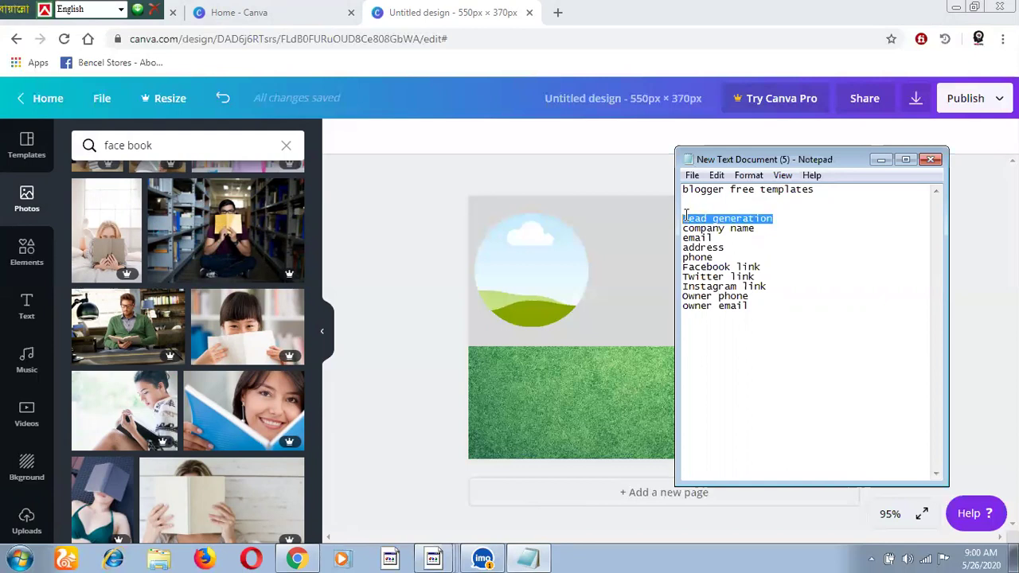
right_click(695, 215)
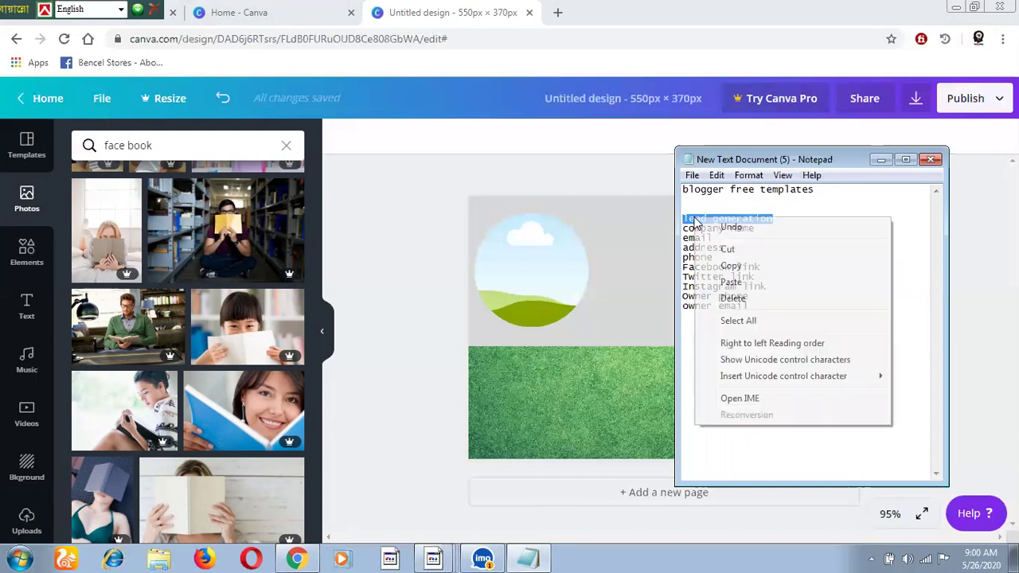
click(731, 266)
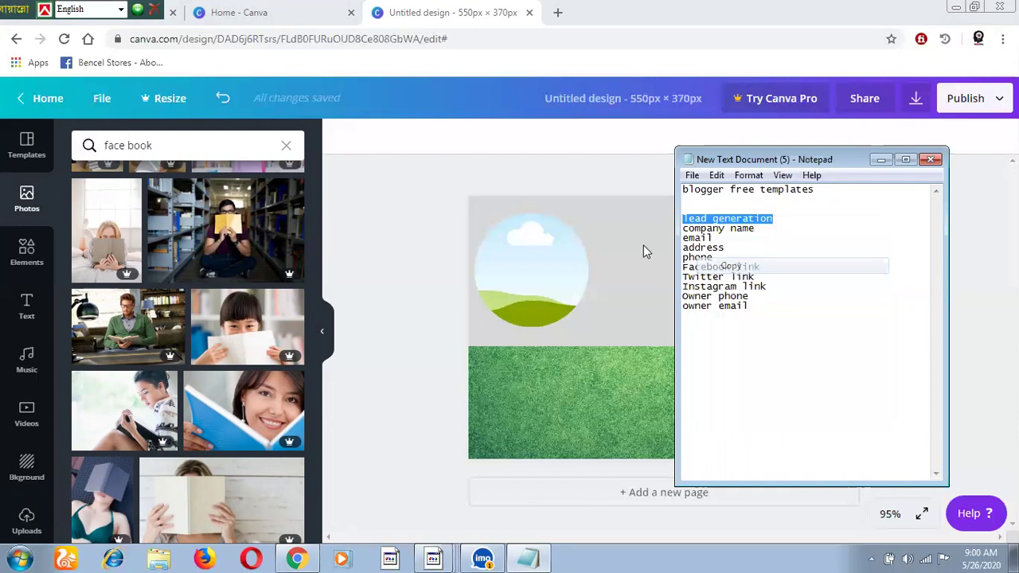
Return to Canva, clear the previous photo search term, and search for the copied text "lead generation"
click(161, 152)
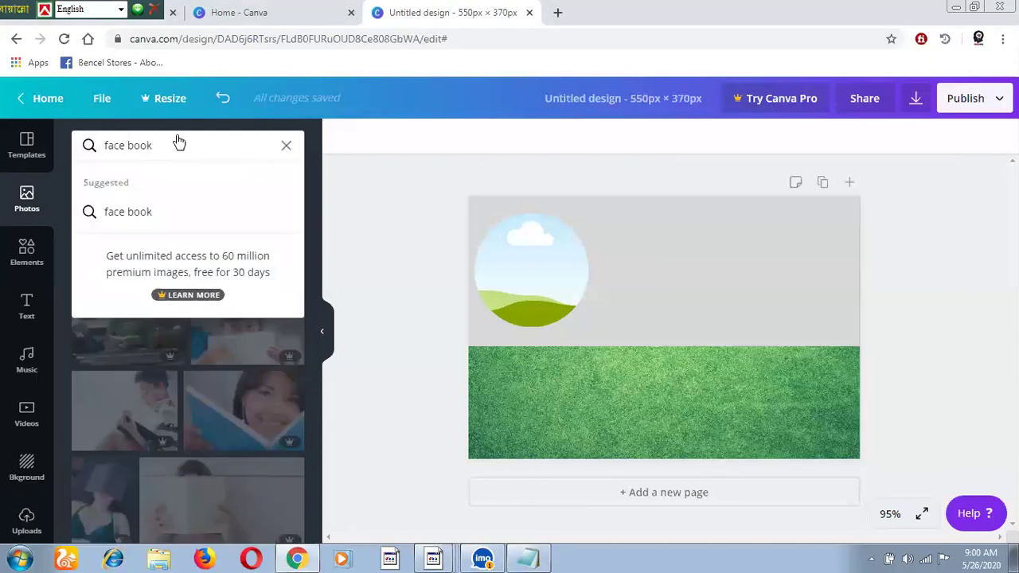
click(286, 146)
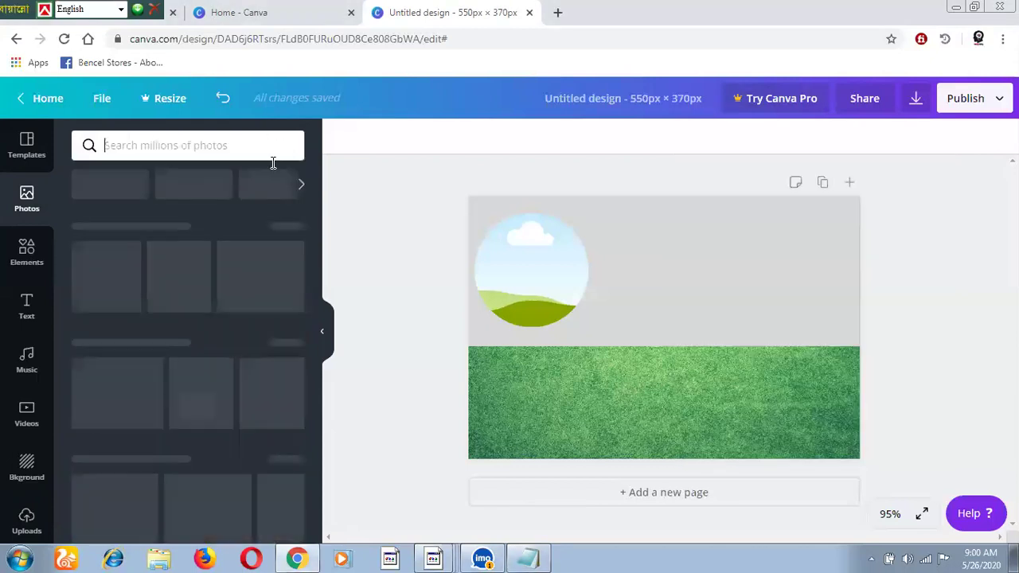
right_click(196, 150)
click(236, 236)
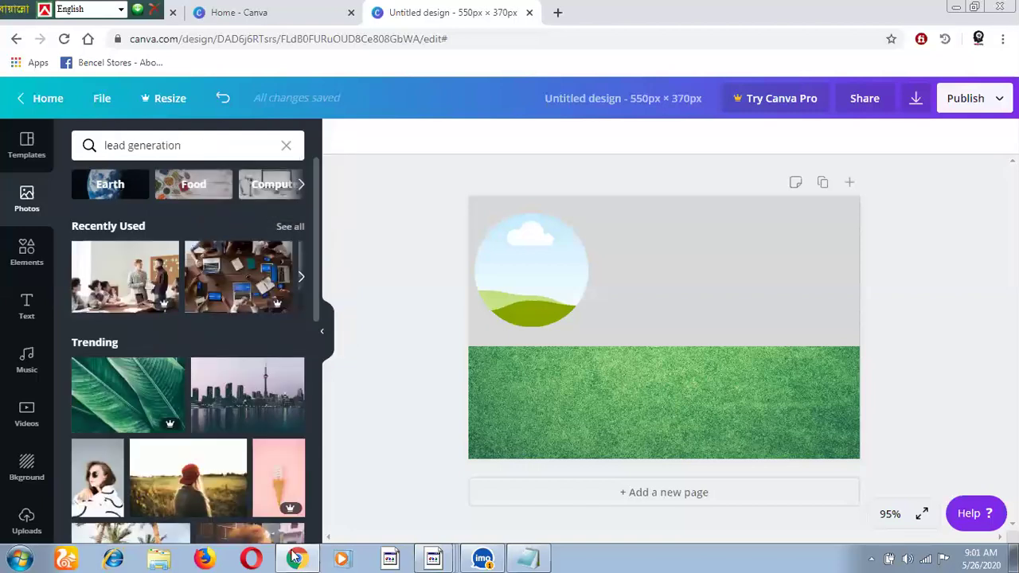
key(Return)
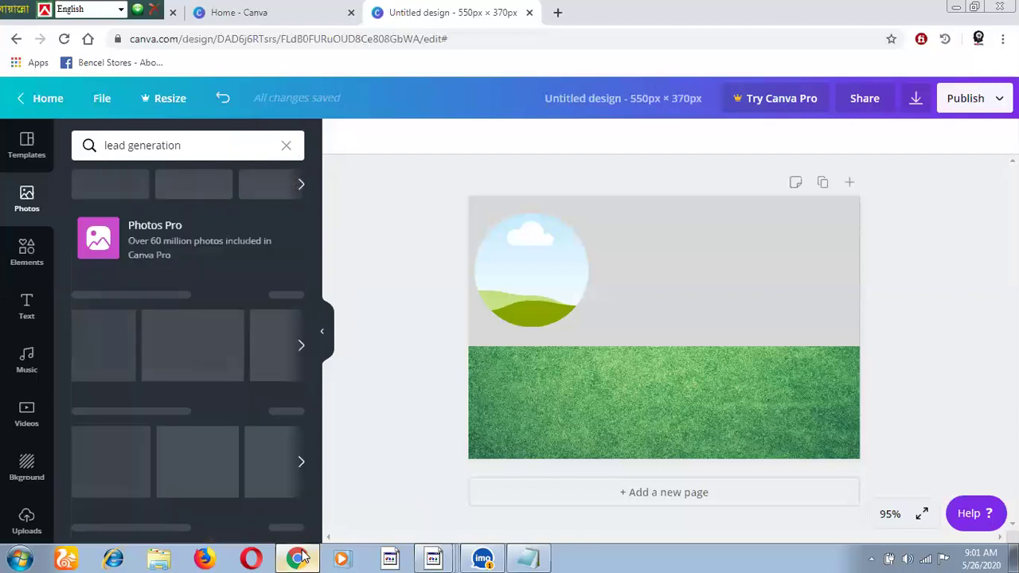
mouse_move(285, 555)
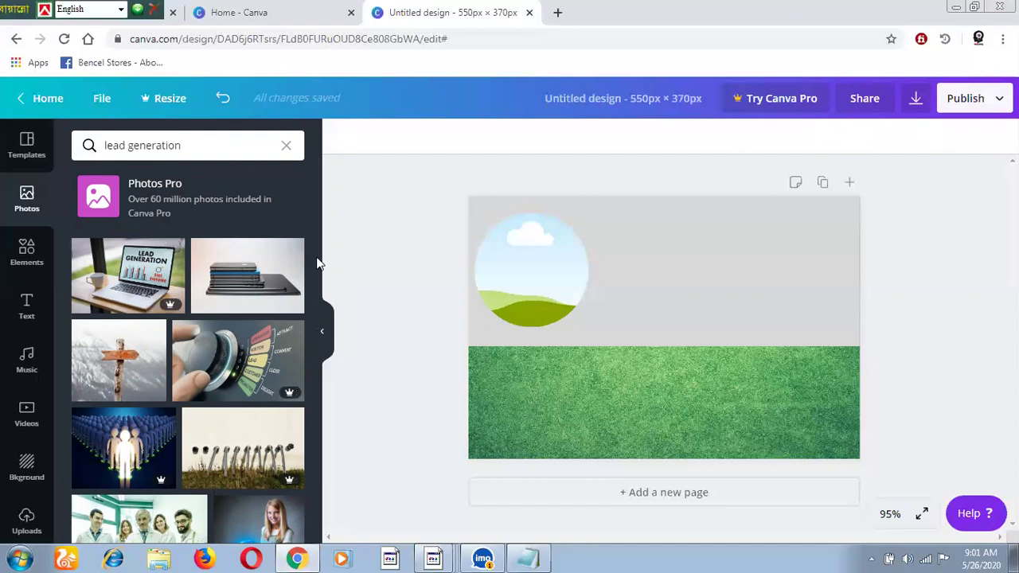
Examine the "lead generation" photo results for a picture that suits the circular frame
drag(318, 276, 308, 317)
scroll(296, 342, down, 4)
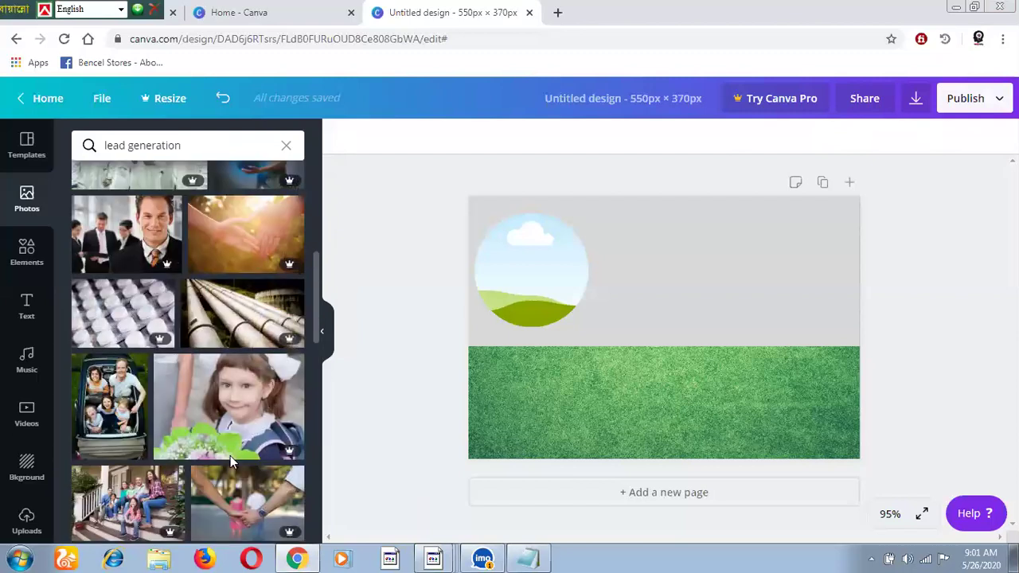
scroll(230, 456, down, 2)
scroll(228, 459, down, 2)
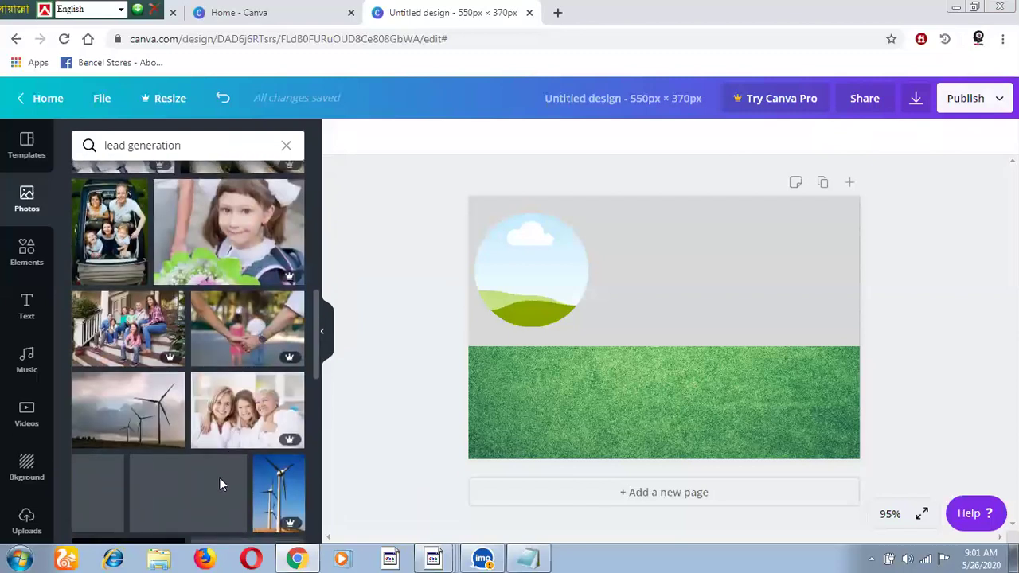
scroll(215, 497, down, 1)
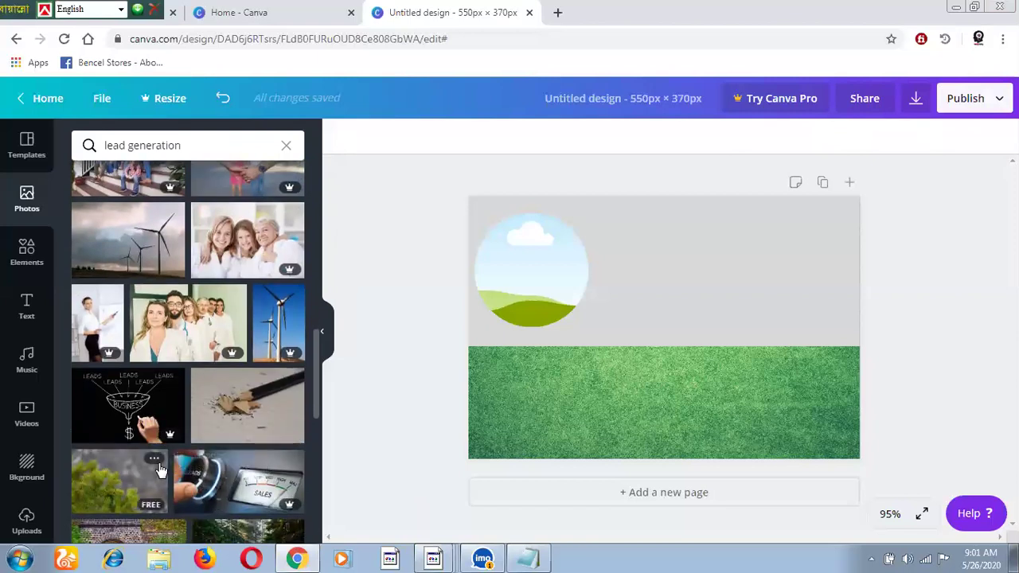
drag(318, 344, 318, 401)
scroll(317, 430, down, 2)
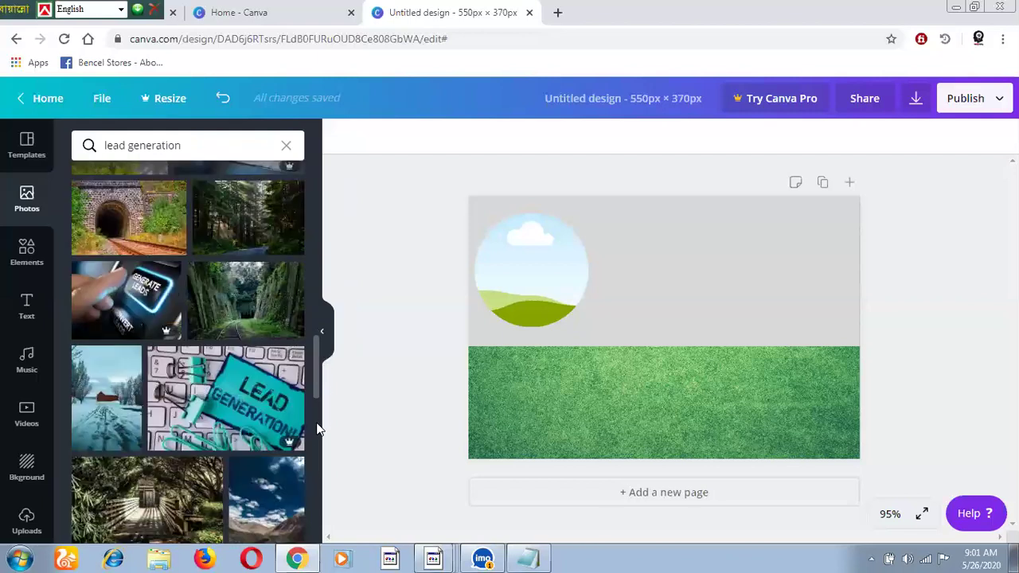
scroll(312, 450, down, 2)
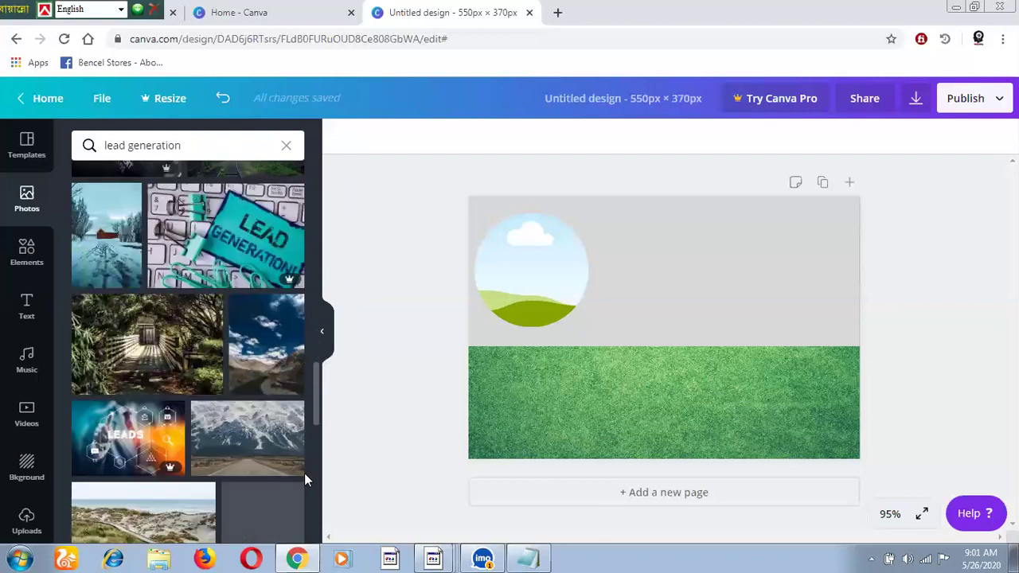
scroll(304, 473, down, 2)
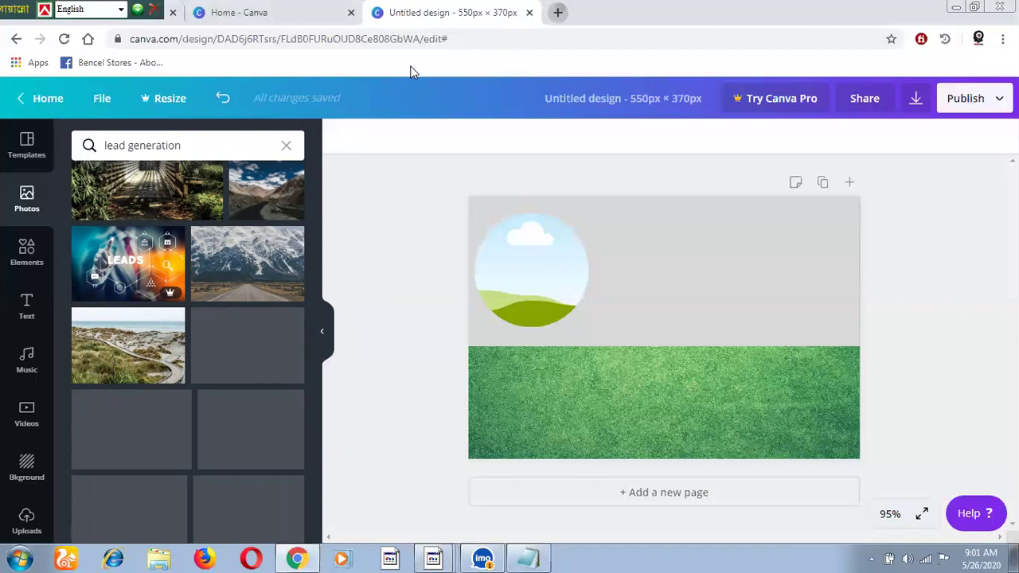
Open a new browser tab, run a Google search for the copied text "lead generation", and show the image results
key(ctrl+t)
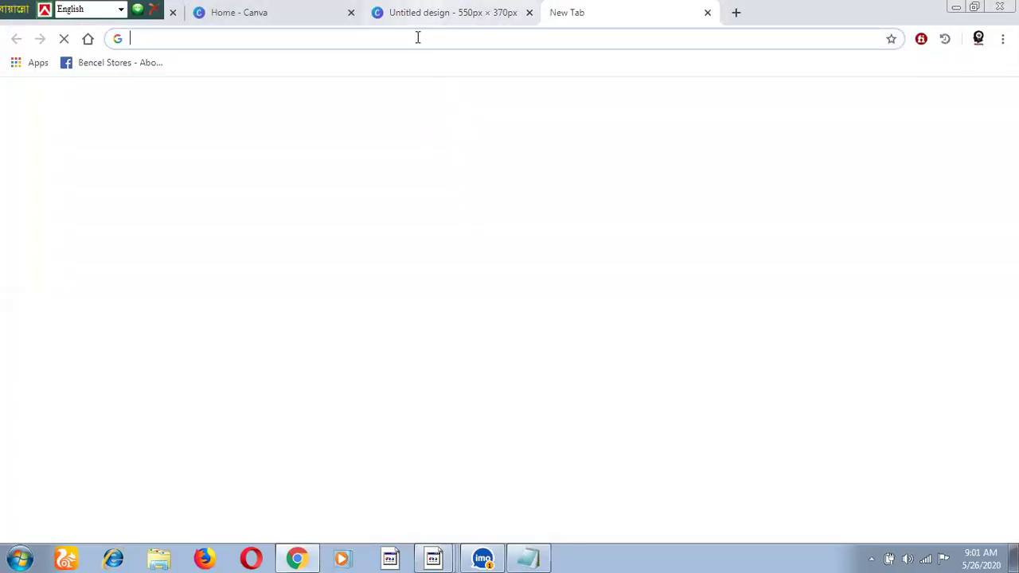
right_click(417, 37)
click(466, 112)
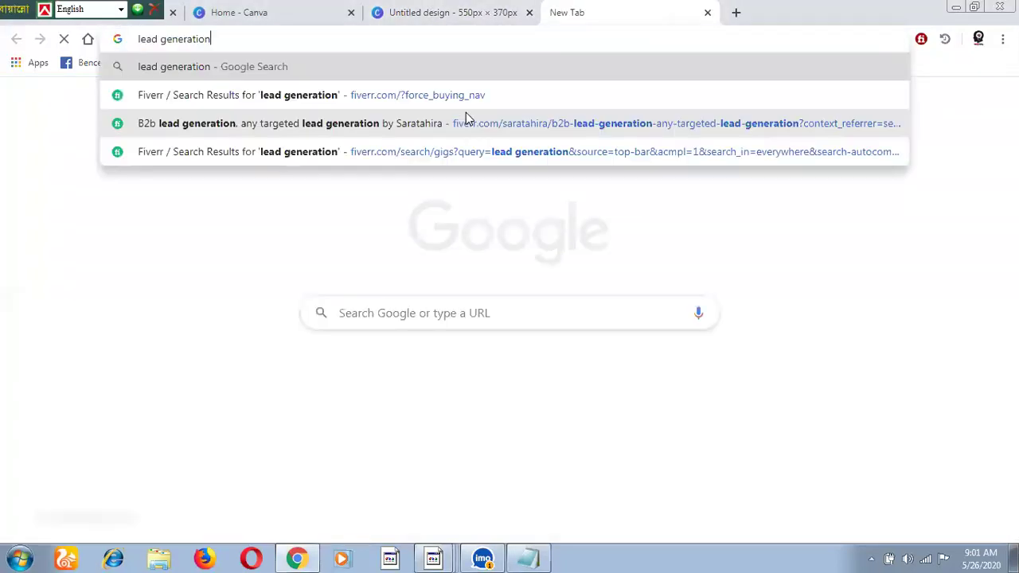
key(Return)
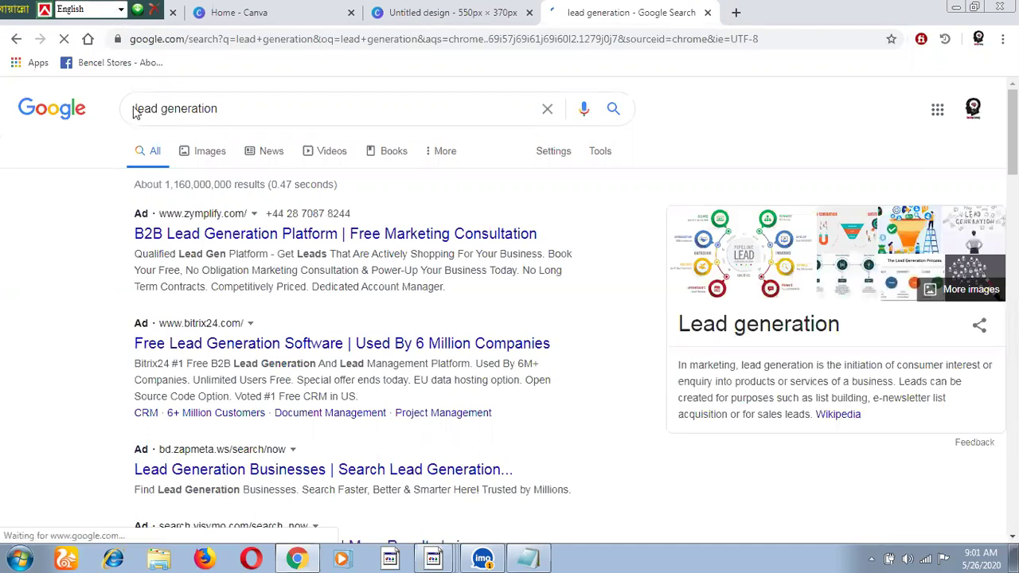
click(197, 152)
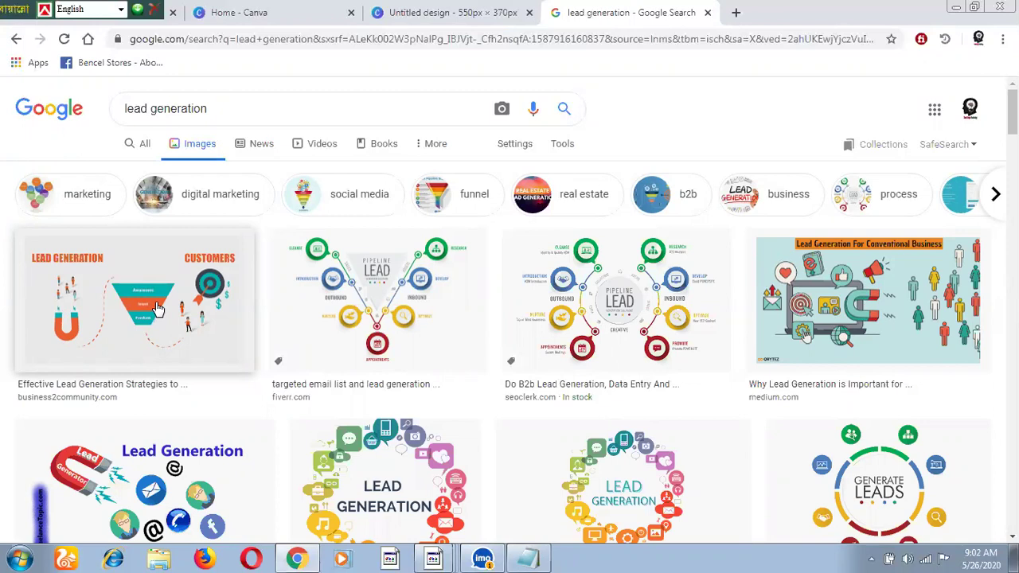
Examine the Google image results for "lead generation" to find a picture that suits the design's circular frame
scroll(359, 327, down, 5)
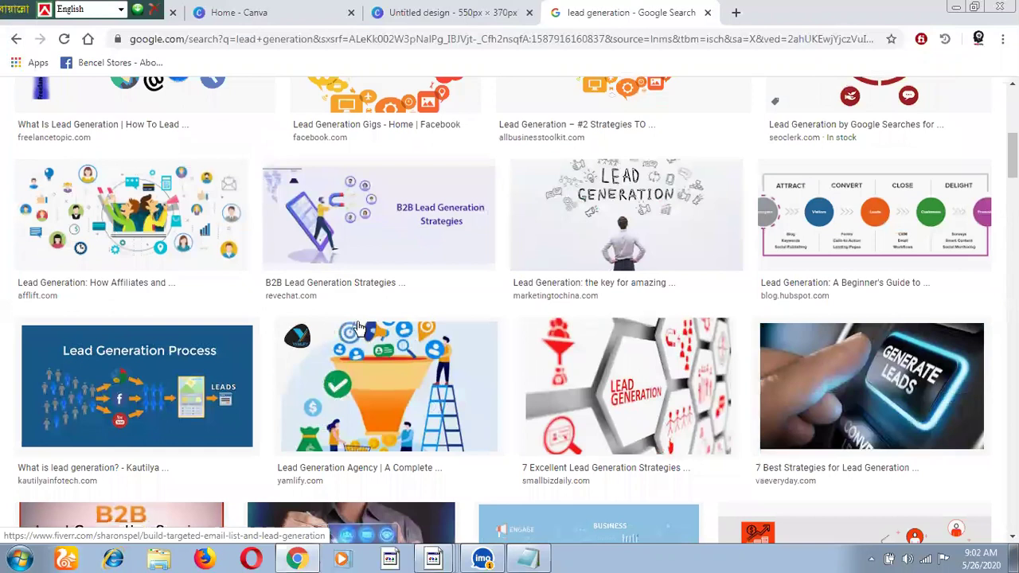
scroll(358, 327, down, 5)
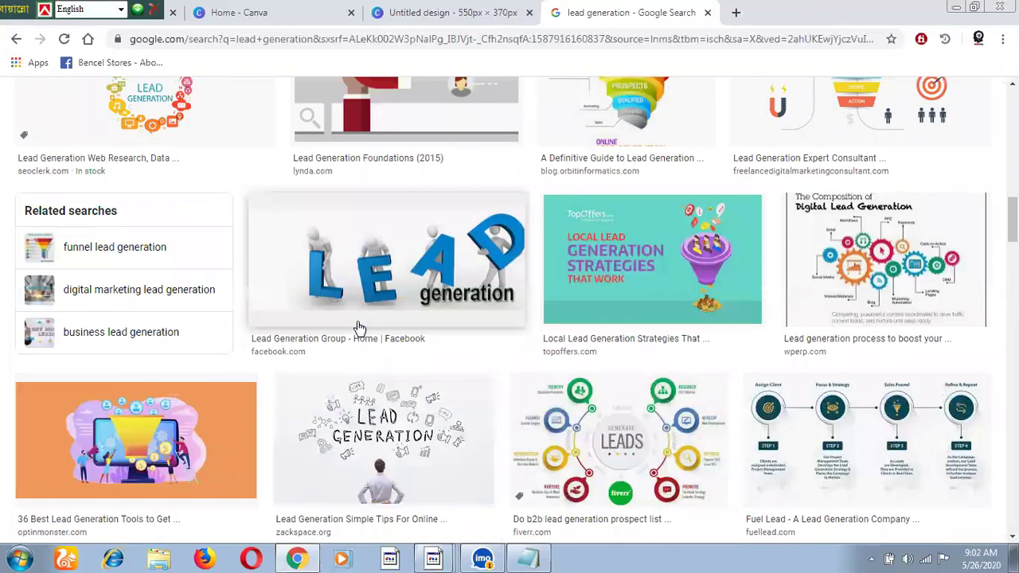
scroll(358, 327, down, 2)
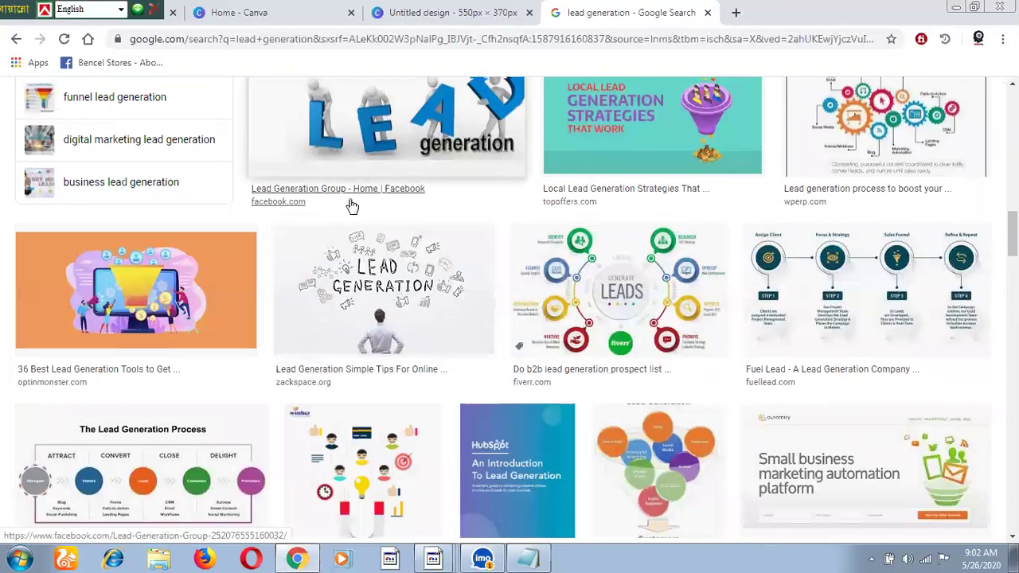
scroll(352, 206, down, 4)
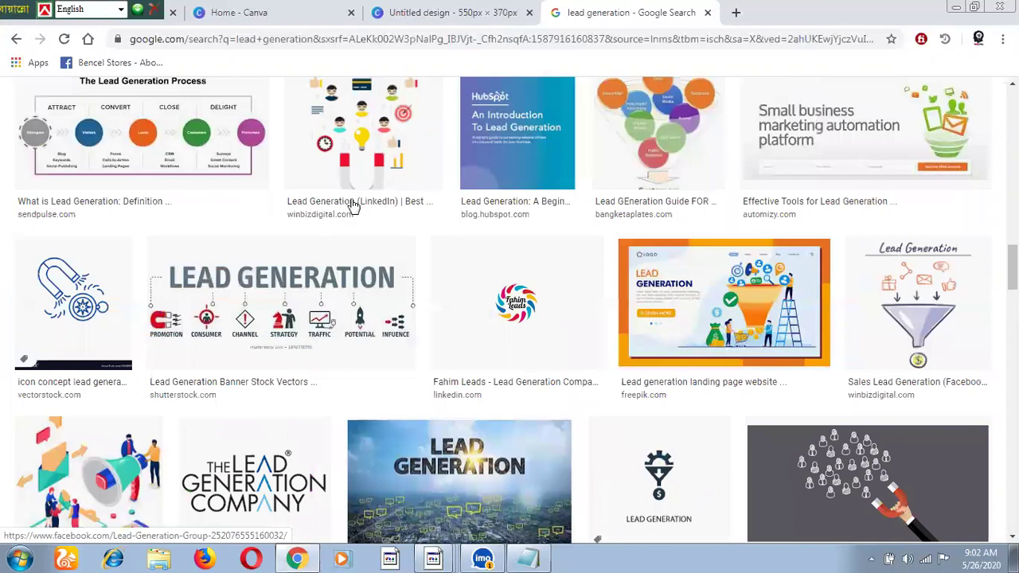
scroll(353, 205, down, 4)
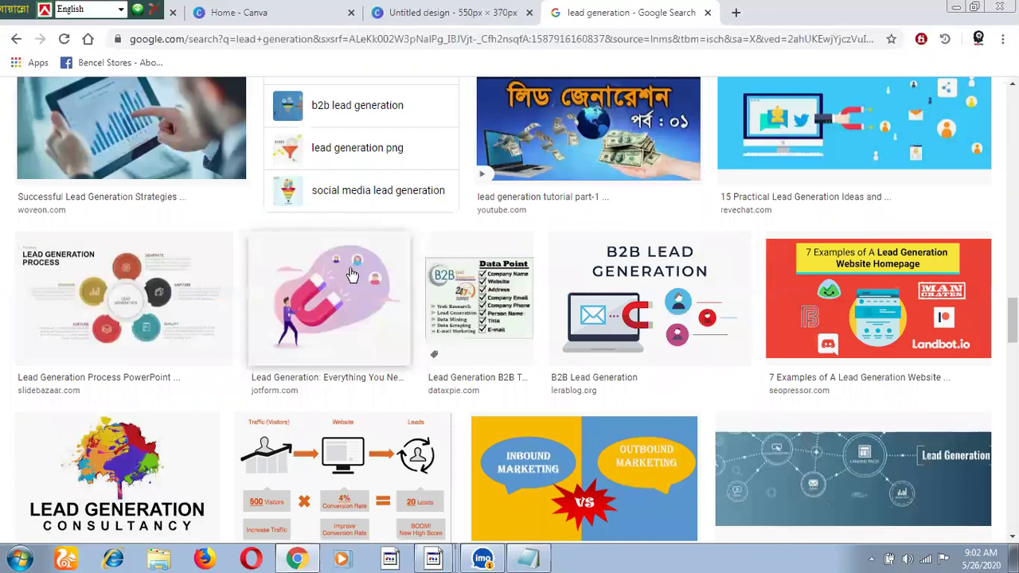
scroll(344, 314, down, 1)
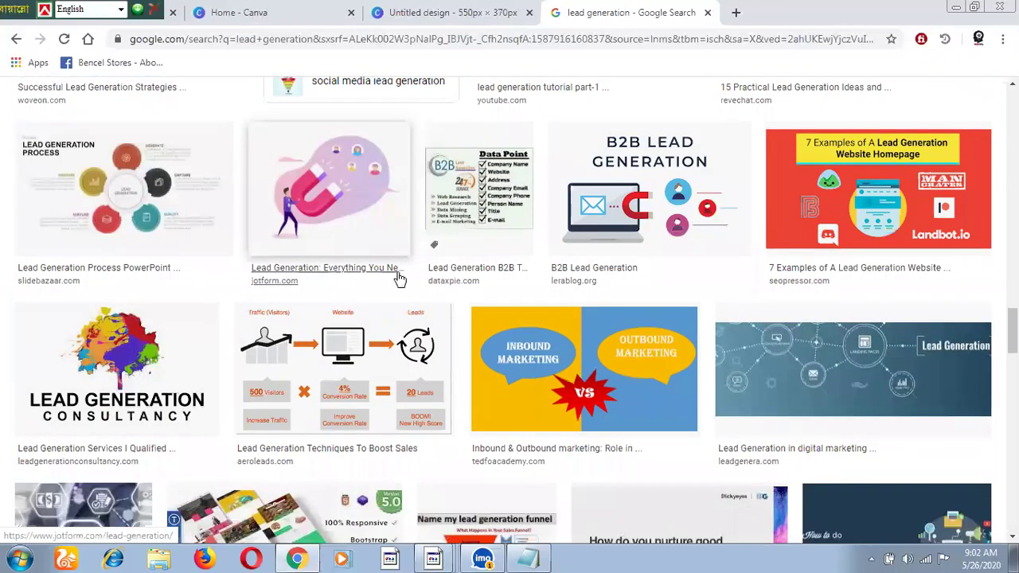
scroll(836, 322, down, 5)
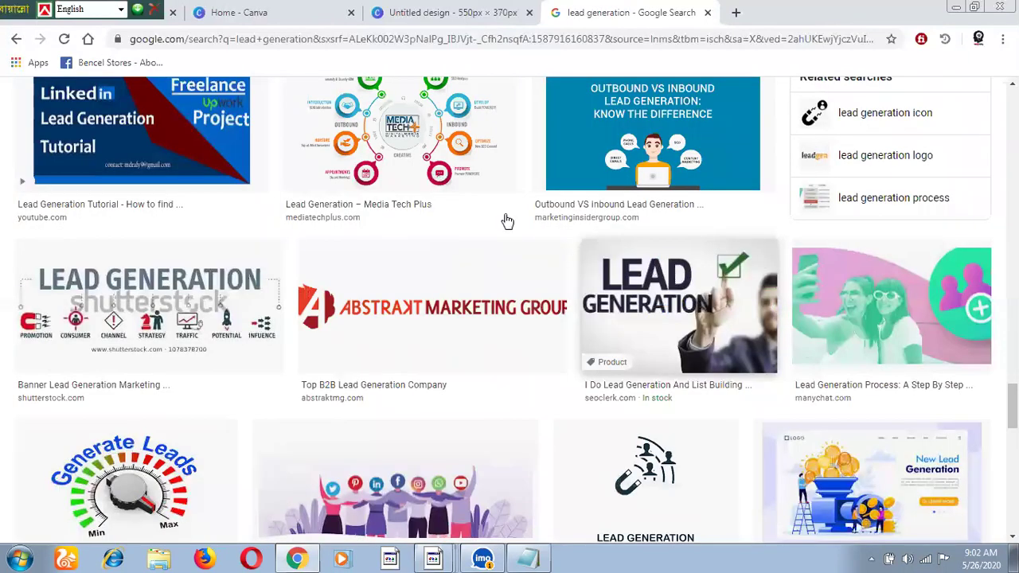
scroll(507, 221, down, 3)
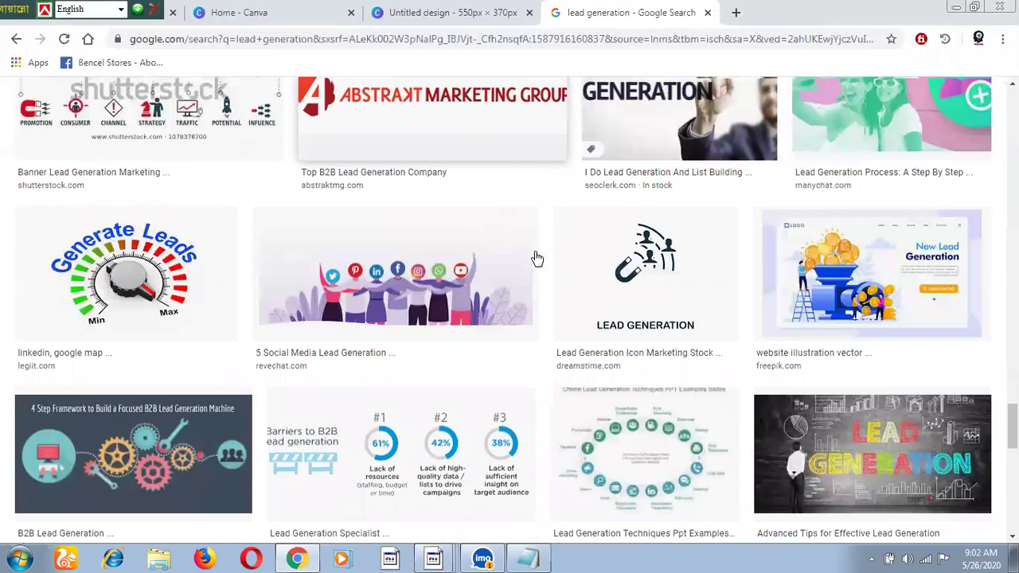
scroll(399, 293, down, 3)
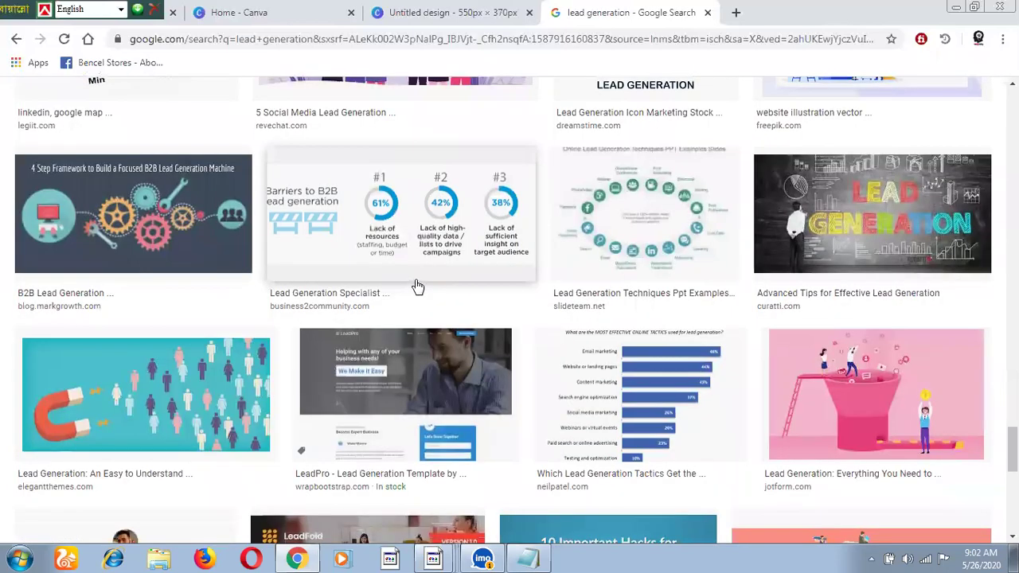
scroll(417, 287, down, 6)
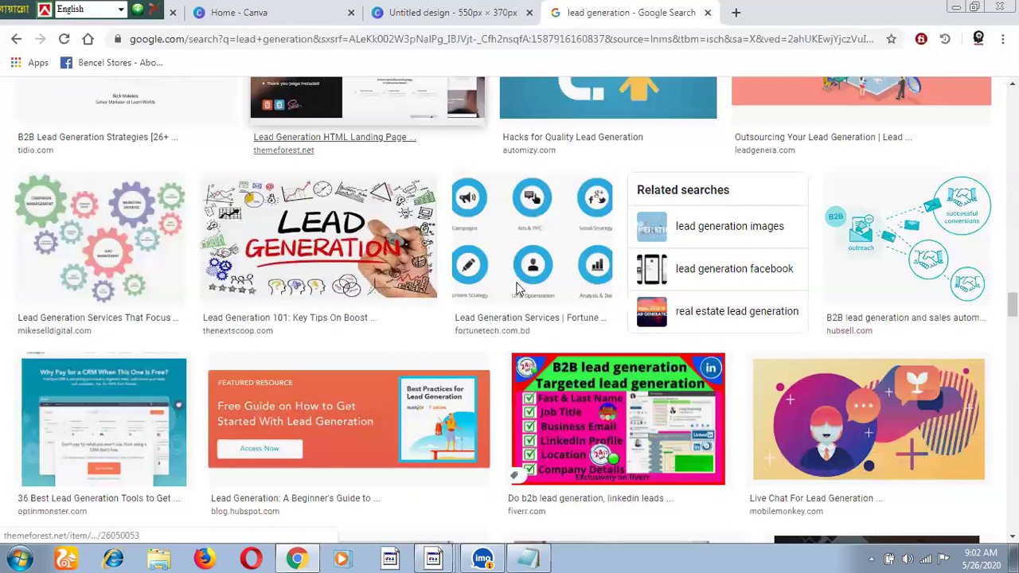
scroll(79, 285, down, 5)
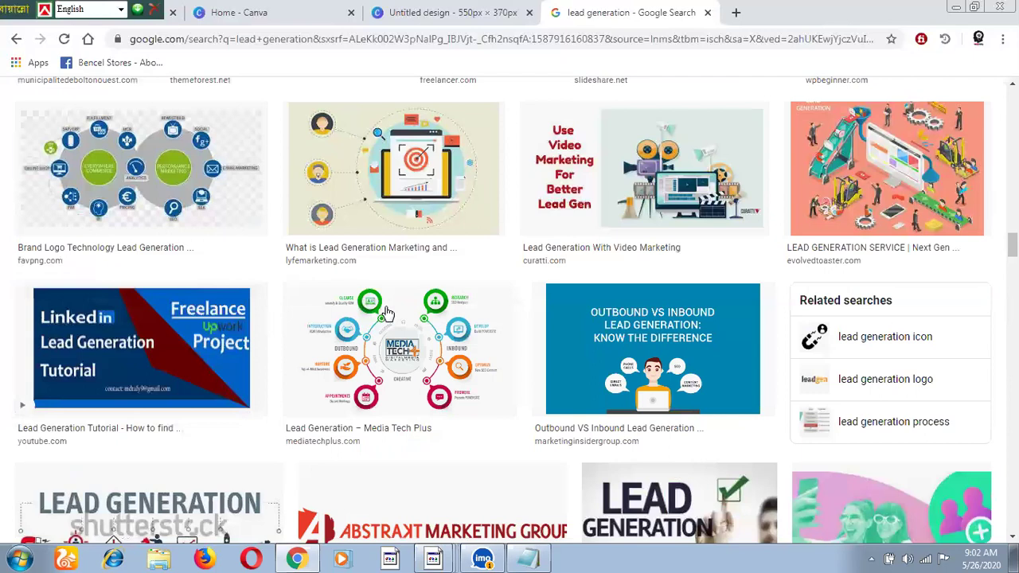
scroll(406, 310, down, 5)
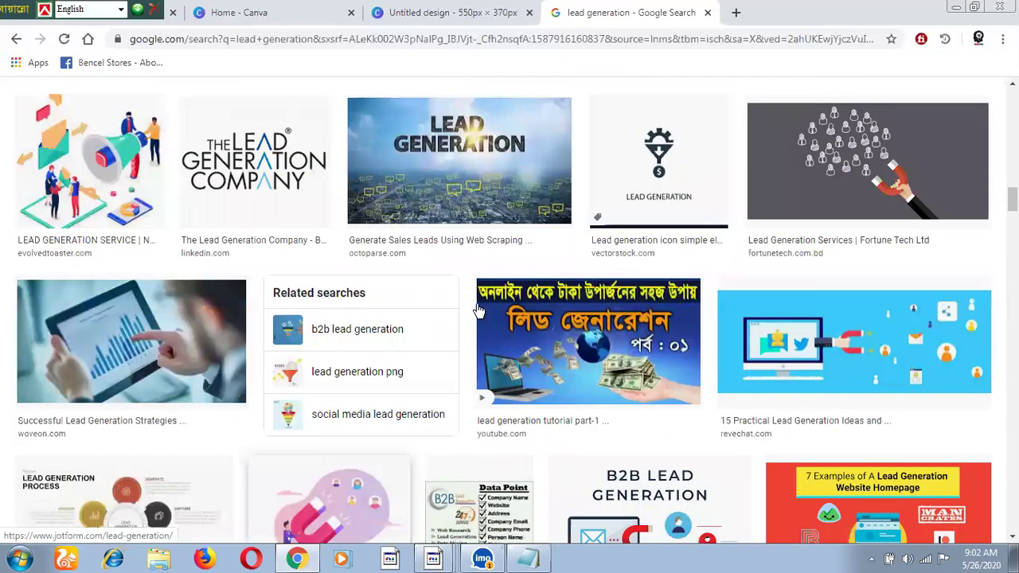
scroll(479, 311, up, 4)
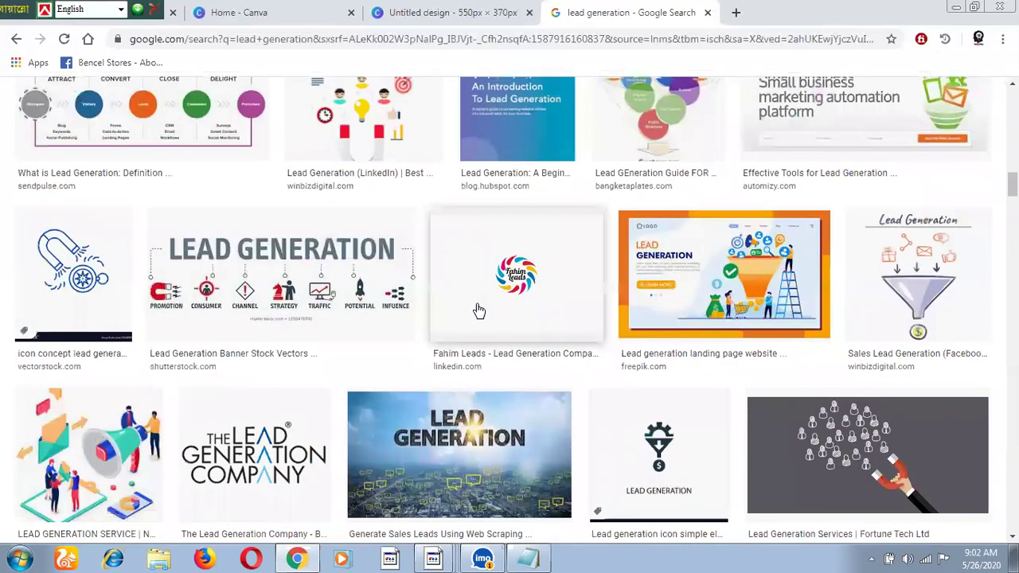
scroll(478, 309, down, 1)
scroll(477, 308, up, 4)
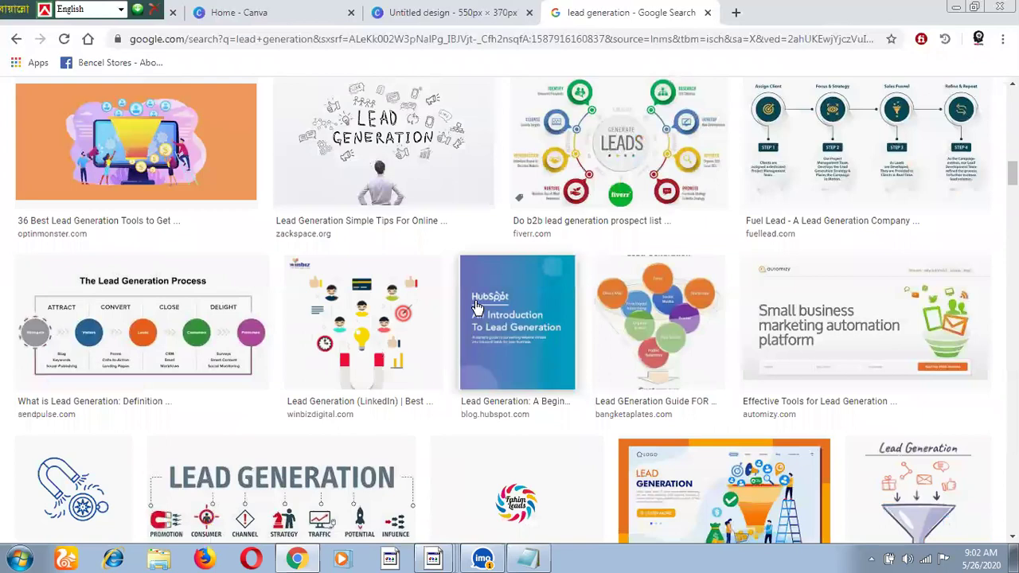
scroll(476, 307, down, 7)
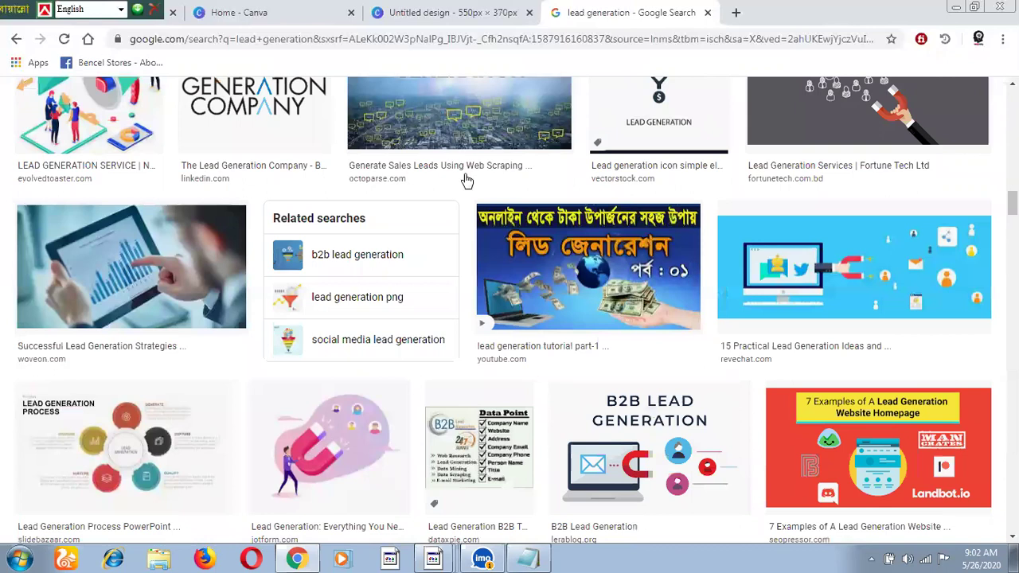
scroll(471, 196, up, 4)
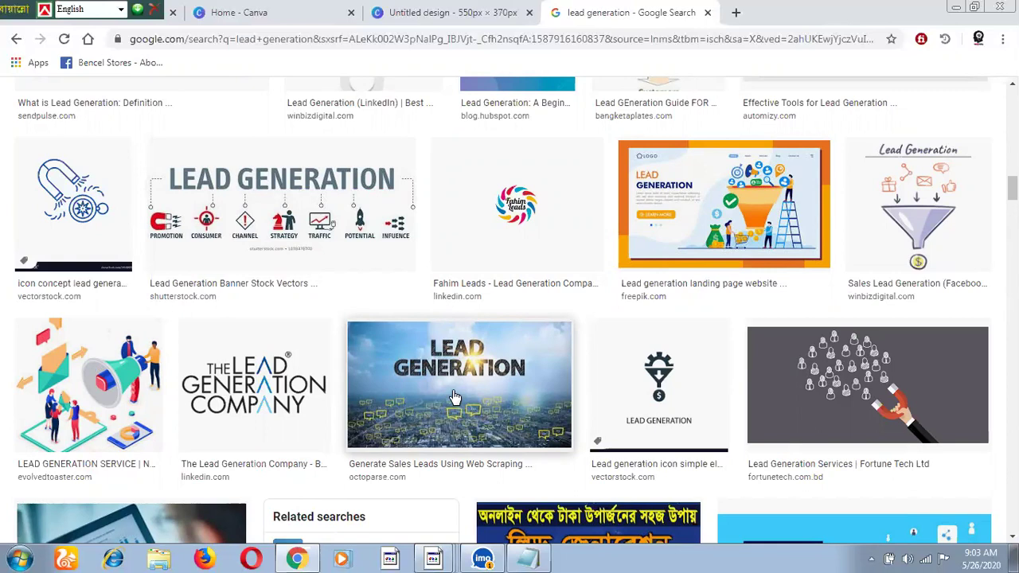
scroll(454, 396, down, 1)
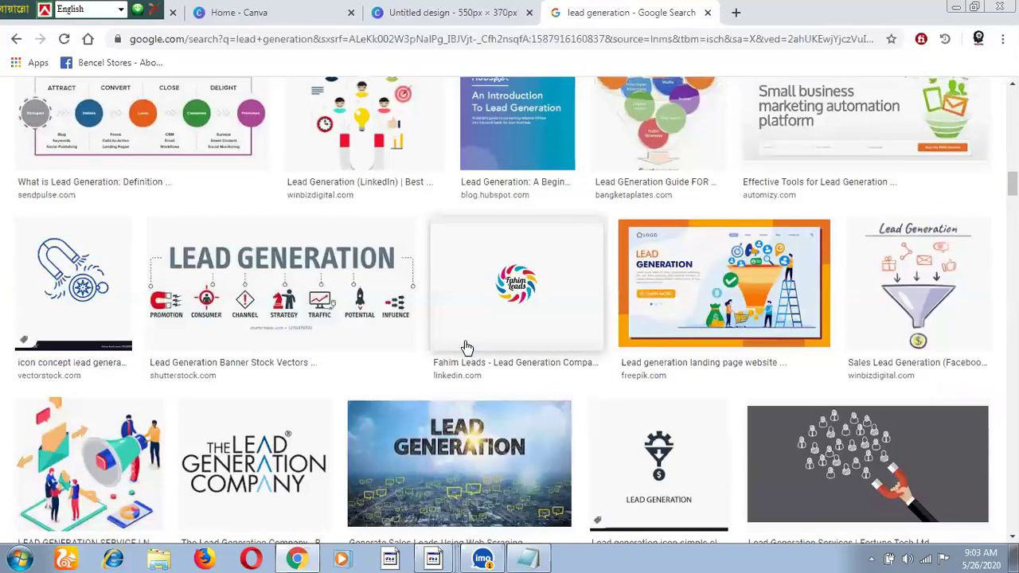
scroll(467, 348, up, 5)
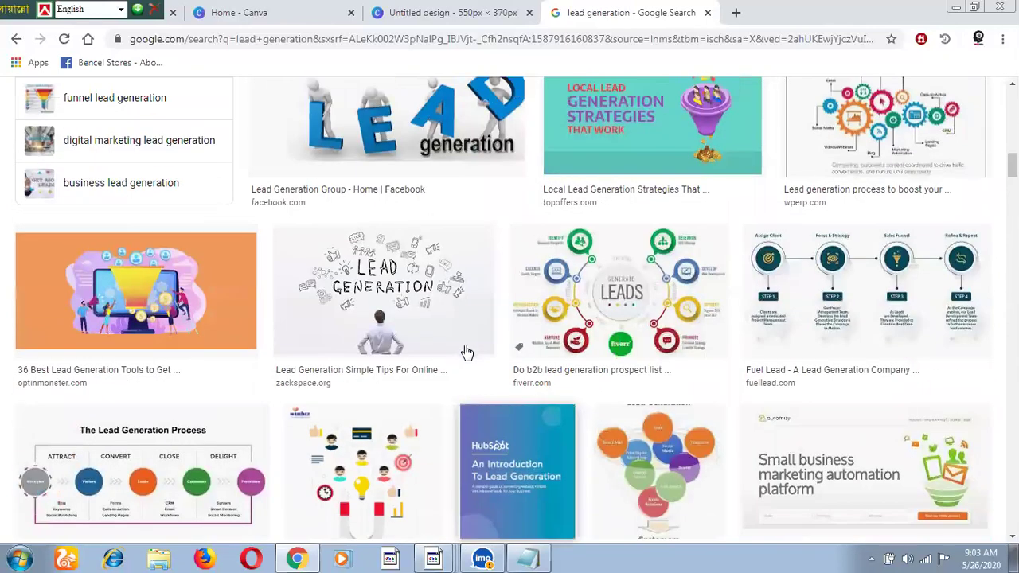
scroll(466, 351, down, 5)
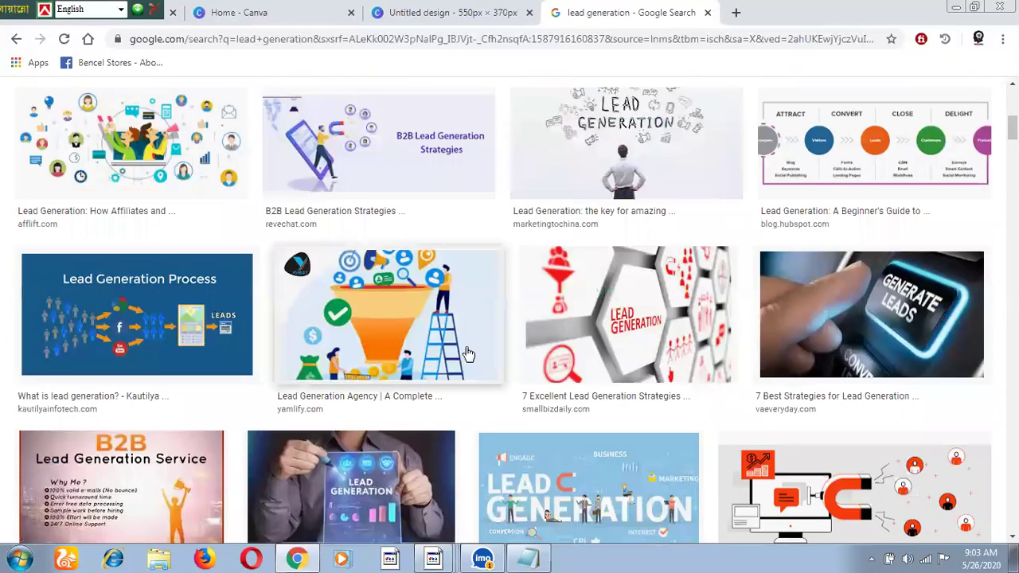
scroll(469, 352, up, 5)
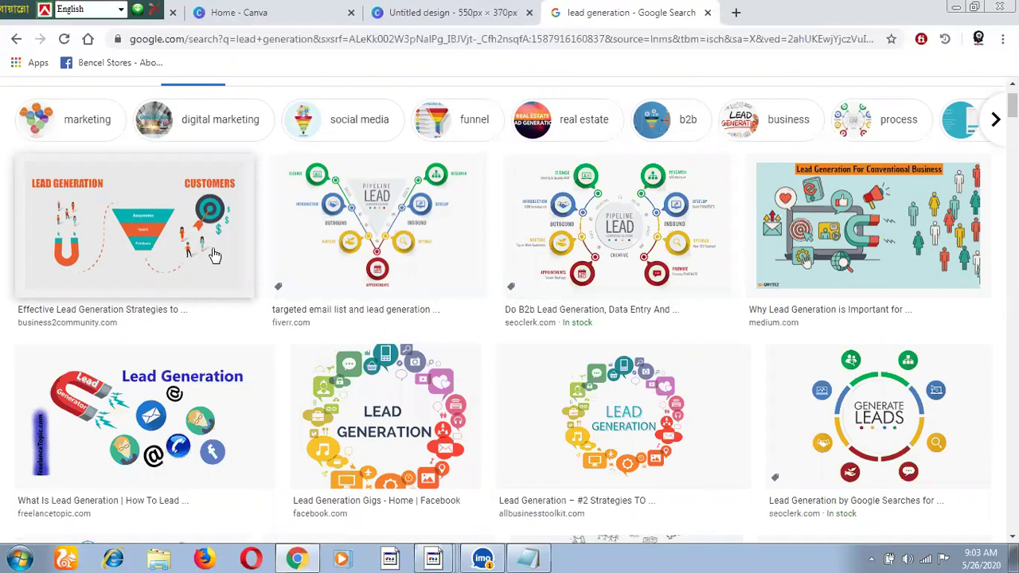
scroll(203, 248, down, 5)
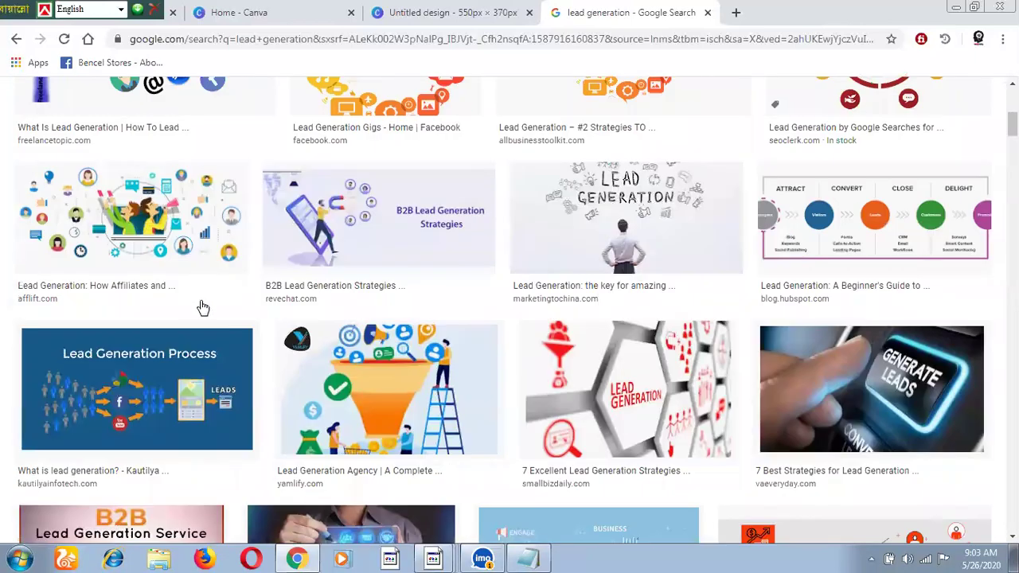
scroll(203, 310, down, 1)
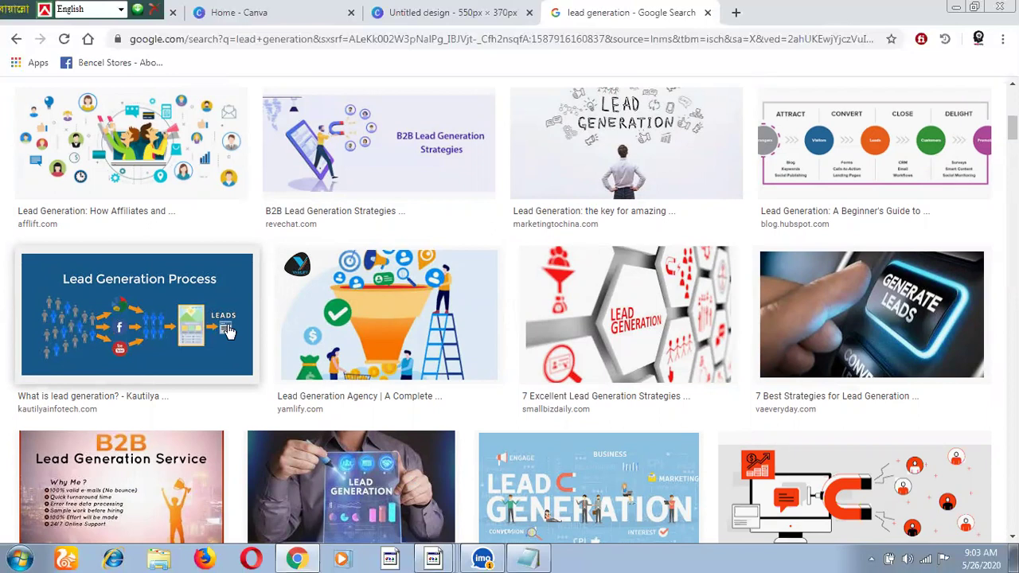
scroll(436, 292, down, 2)
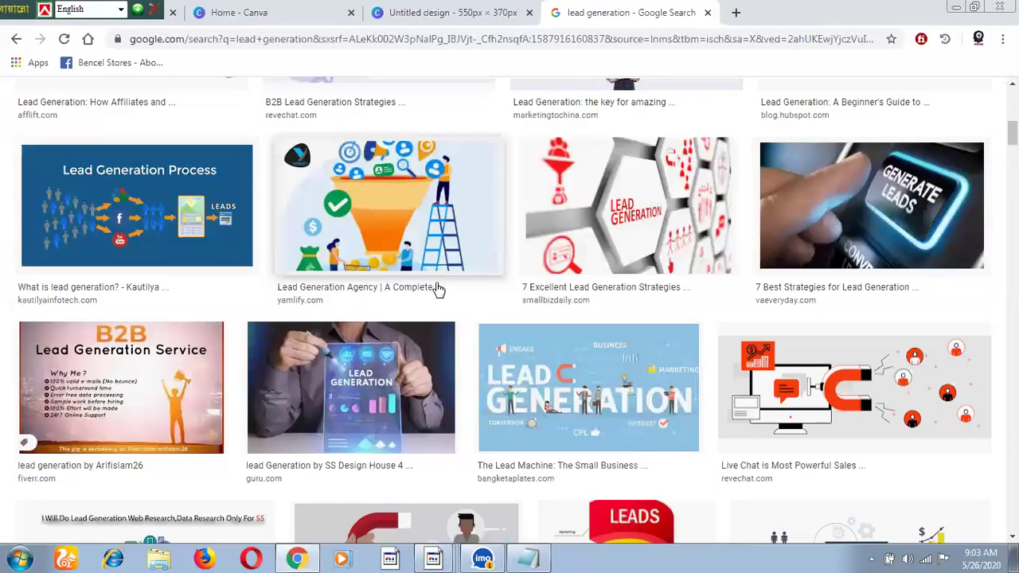
scroll(437, 292, down, 8)
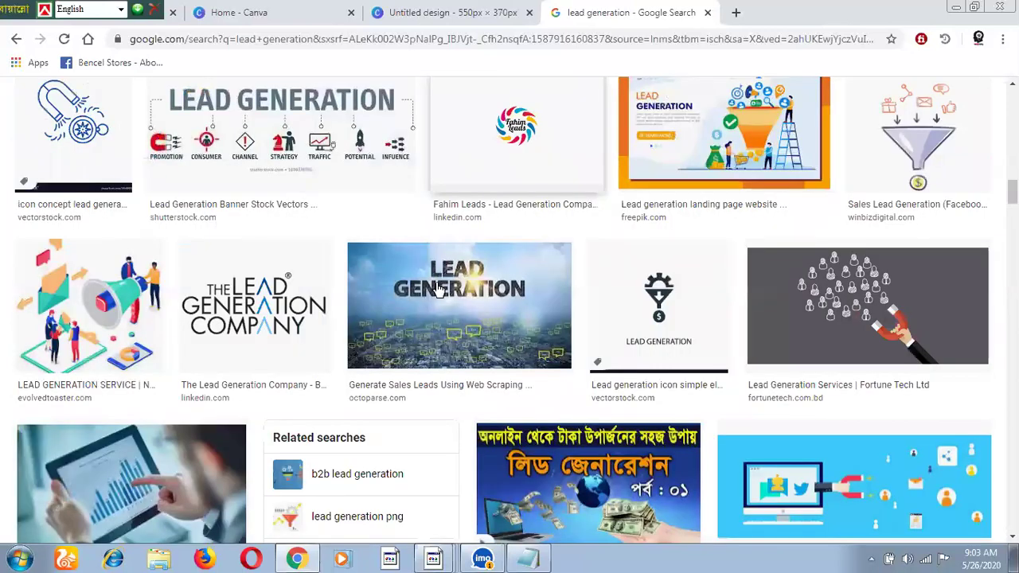
scroll(436, 291, down, 5)
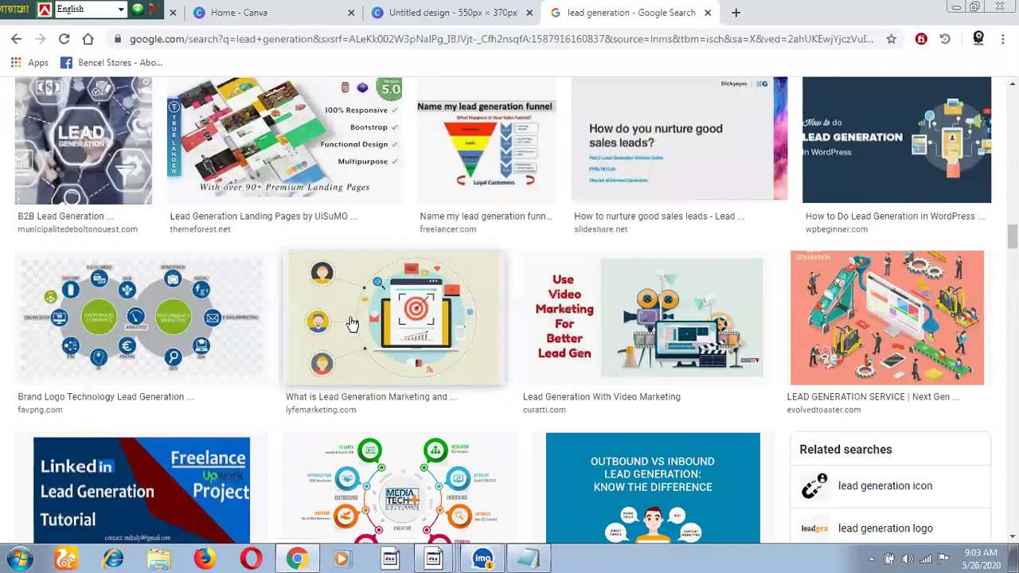
scroll(351, 323, down, 3)
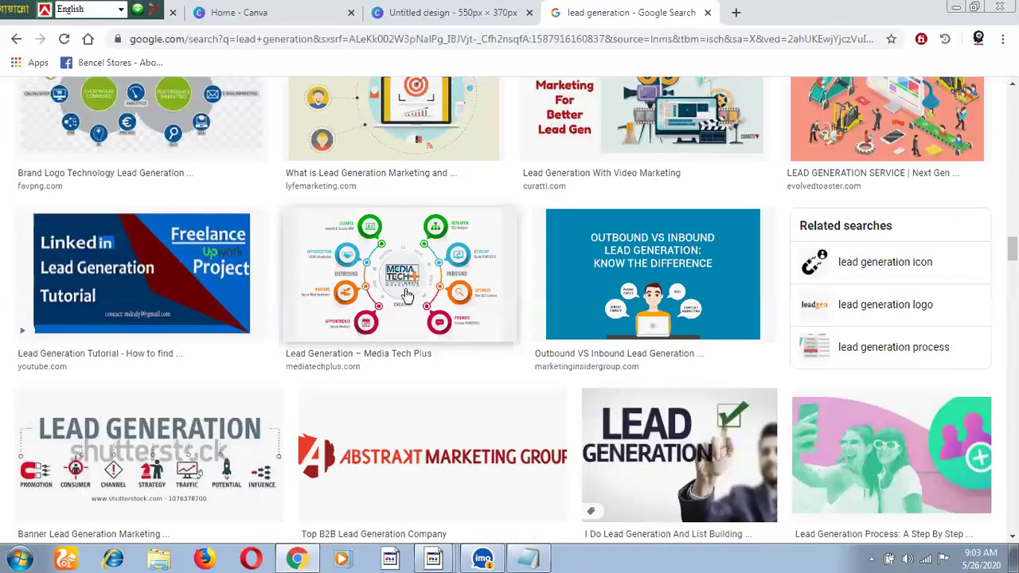
scroll(687, 277, down, 3)
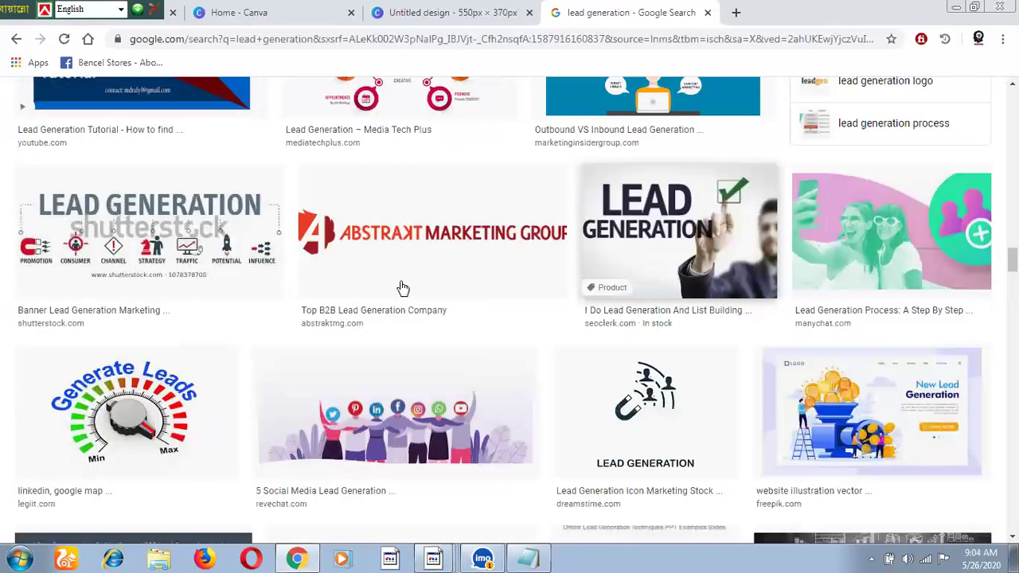
scroll(403, 287, down, 5)
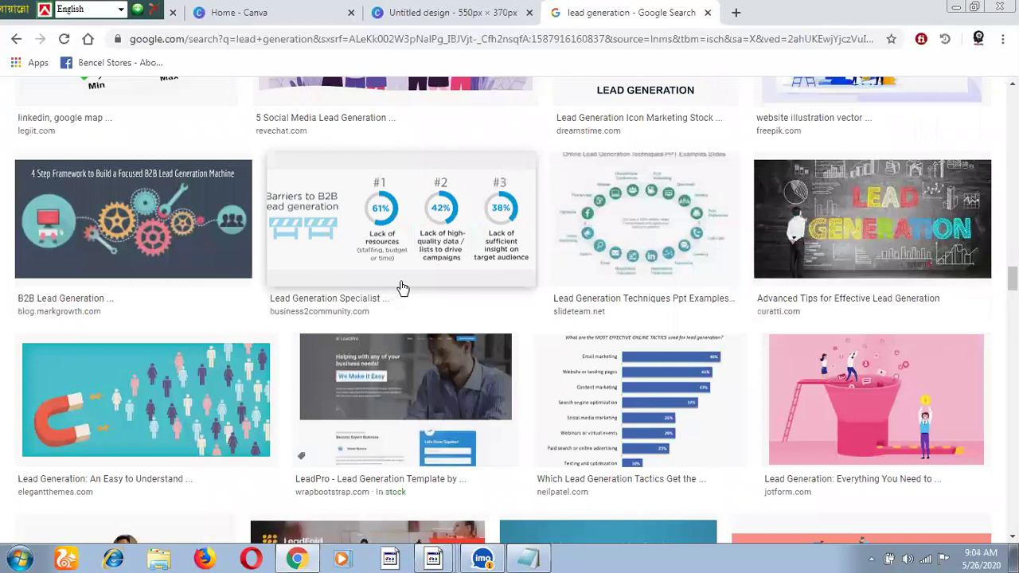
scroll(403, 287, down, 4)
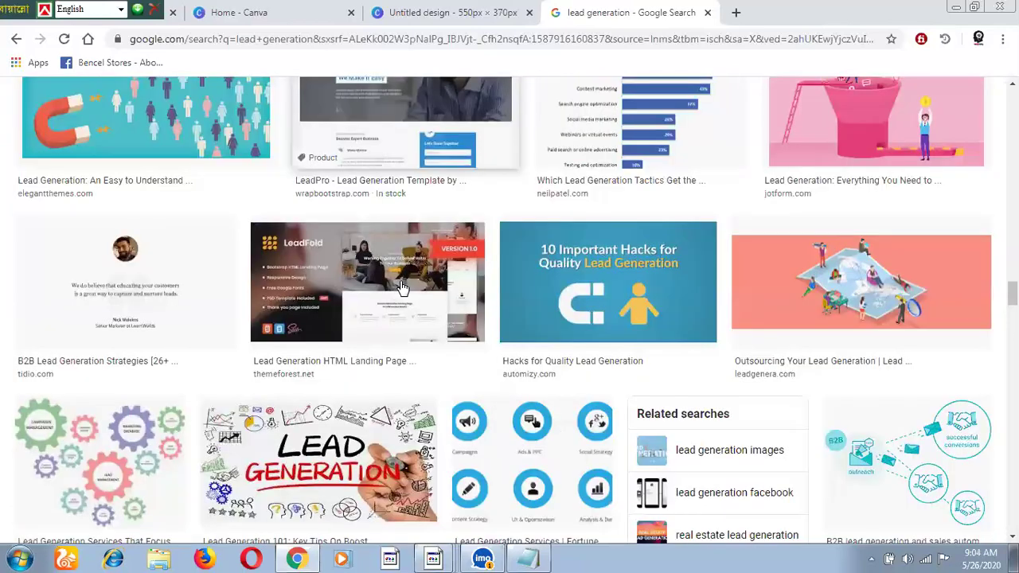
scroll(403, 288, down, 3)
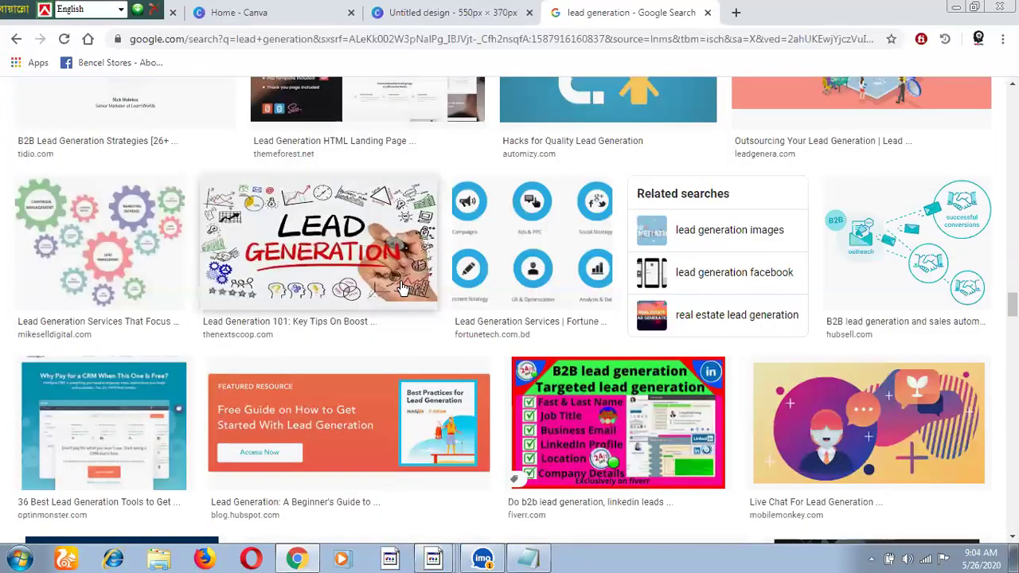
scroll(403, 288, down, 2)
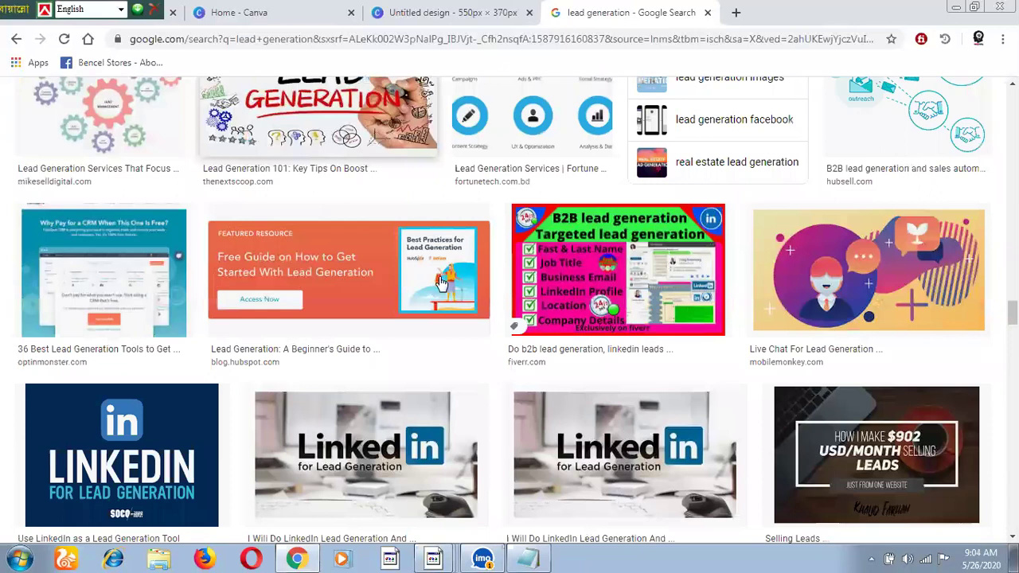
Examine more of the "lead generation" image results, both further down and further up the page, for a picture suiting the circular frame
scroll(355, 300, down, 2)
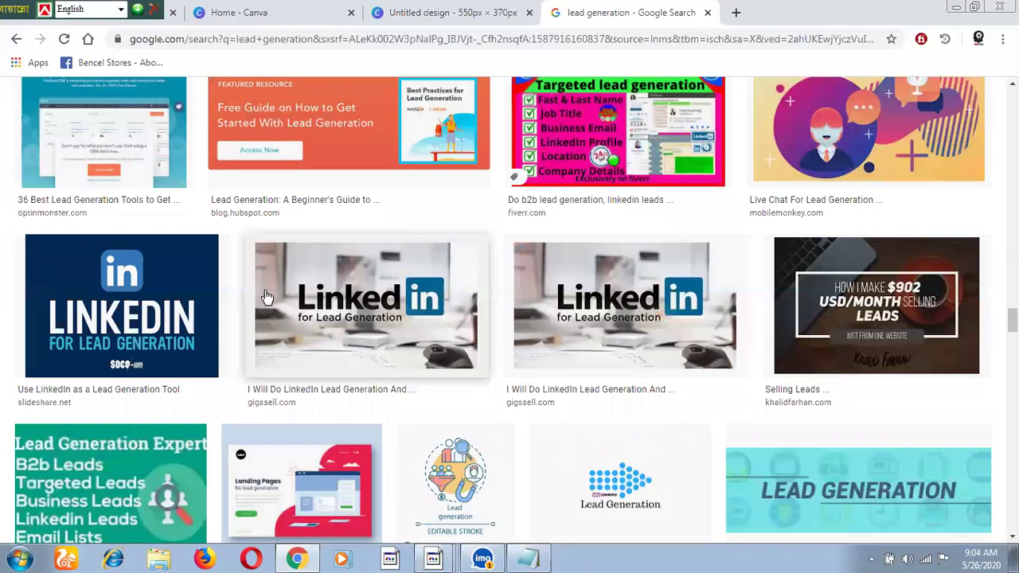
scroll(264, 290, down, 8)
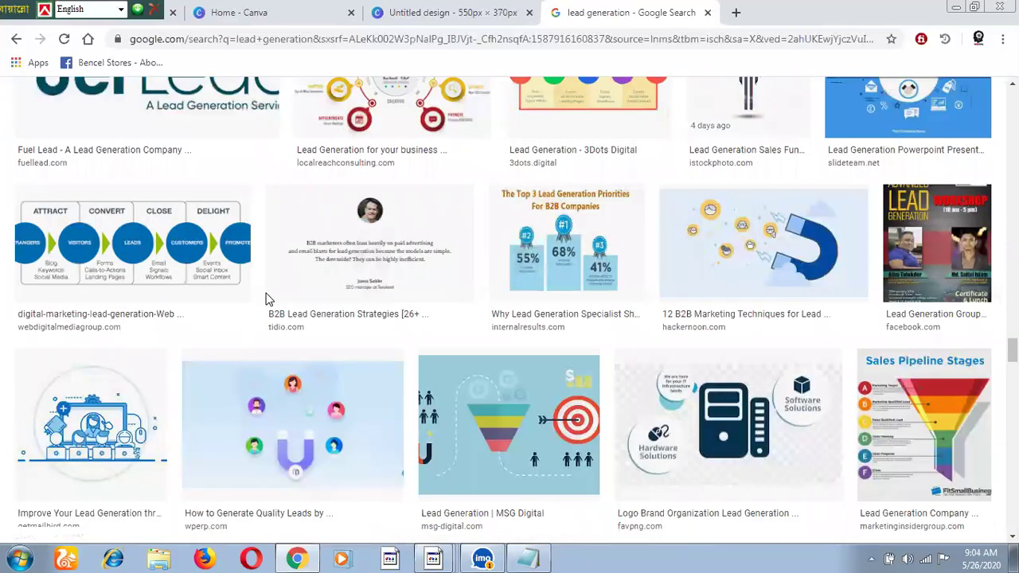
scroll(265, 292, down, 5)
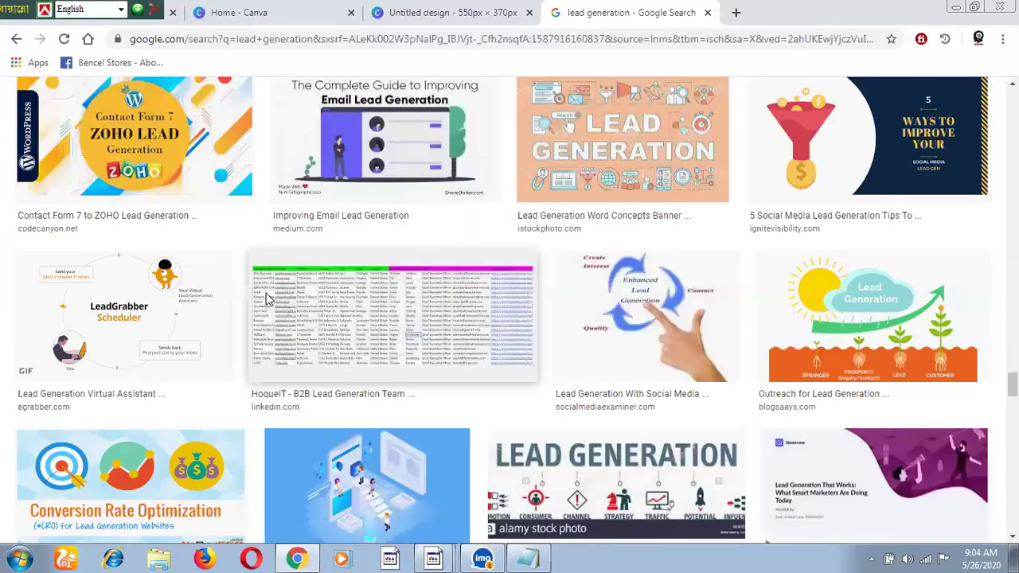
scroll(267, 298, down, 5)
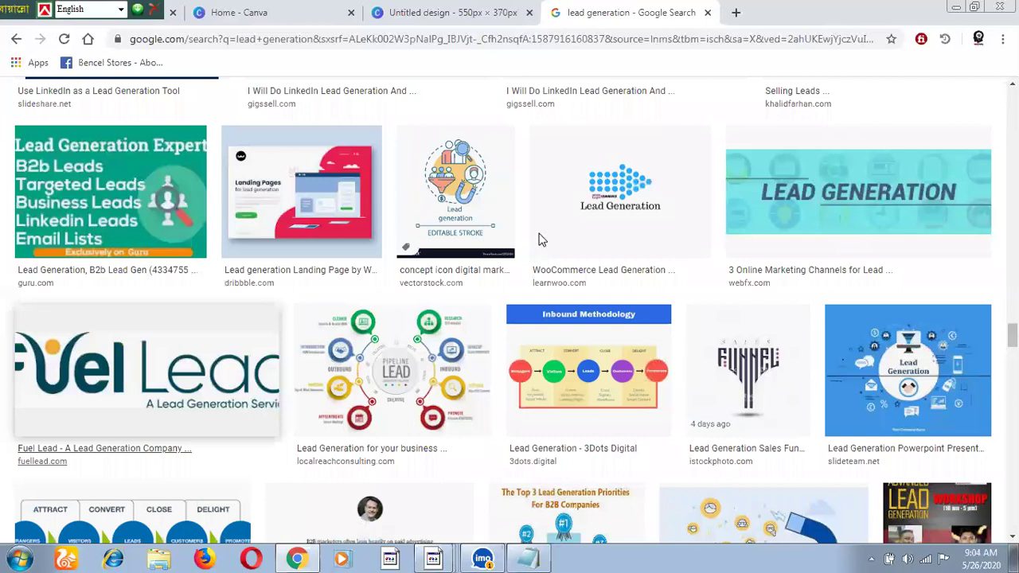
scroll(541, 240, down, 5)
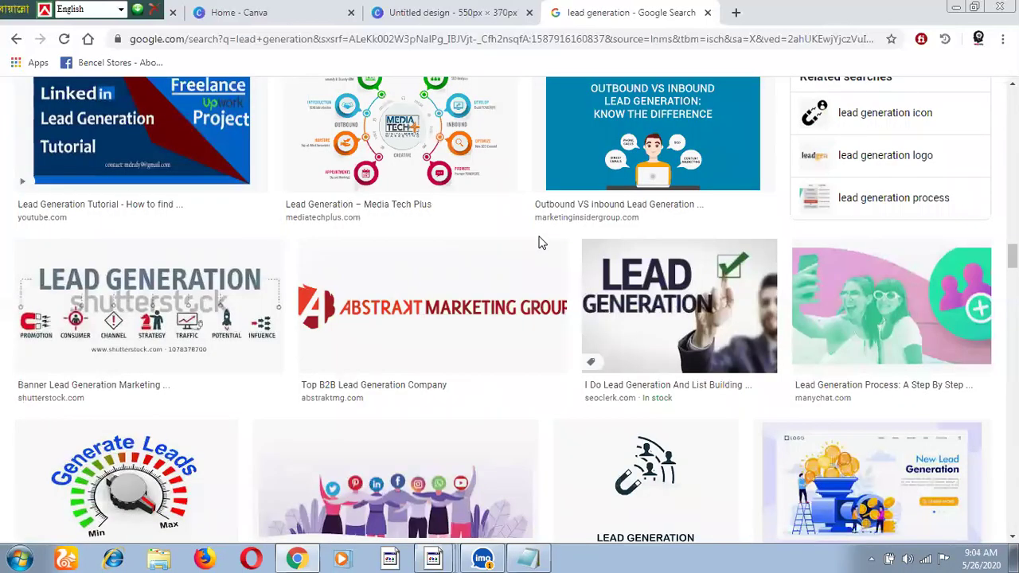
scroll(541, 244, down, 5)
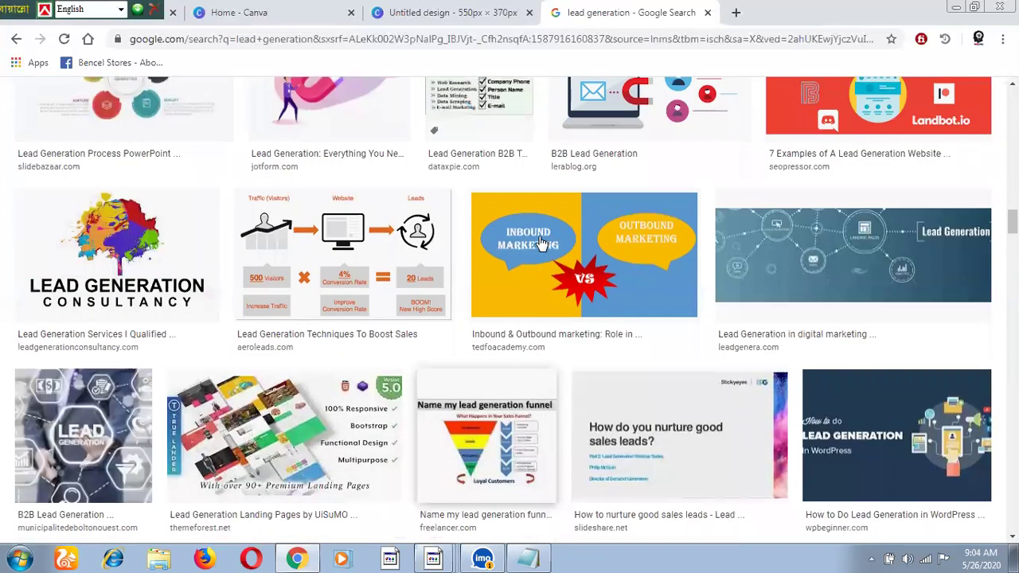
scroll(383, 255, down, 5)
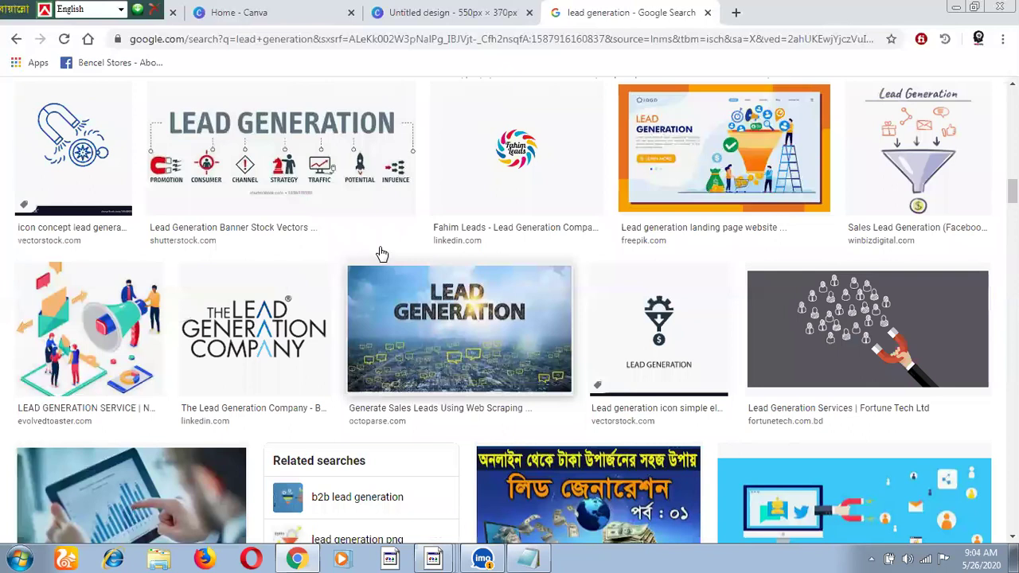
scroll(383, 254, down, 5)
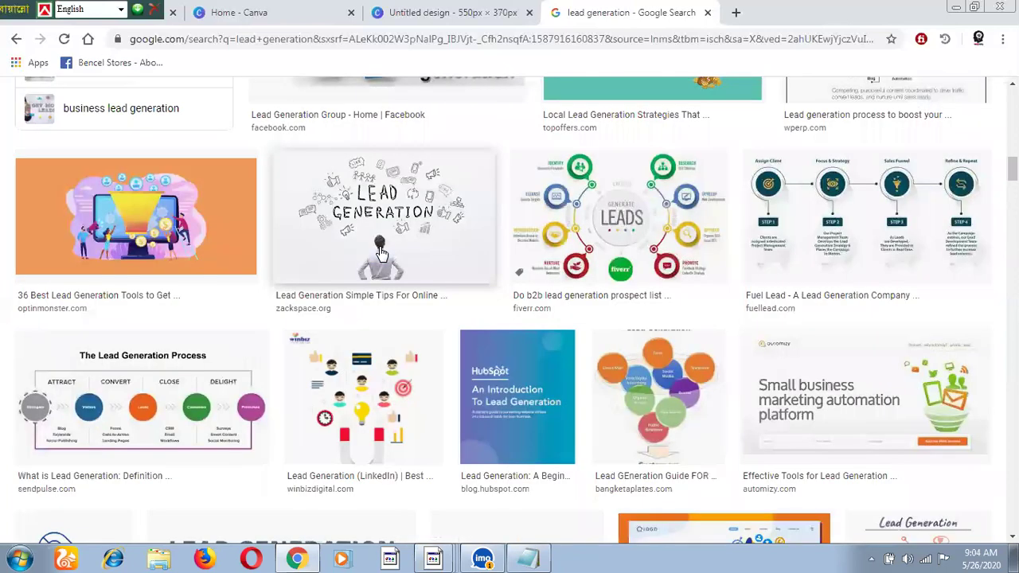
scroll(382, 253, up, 5)
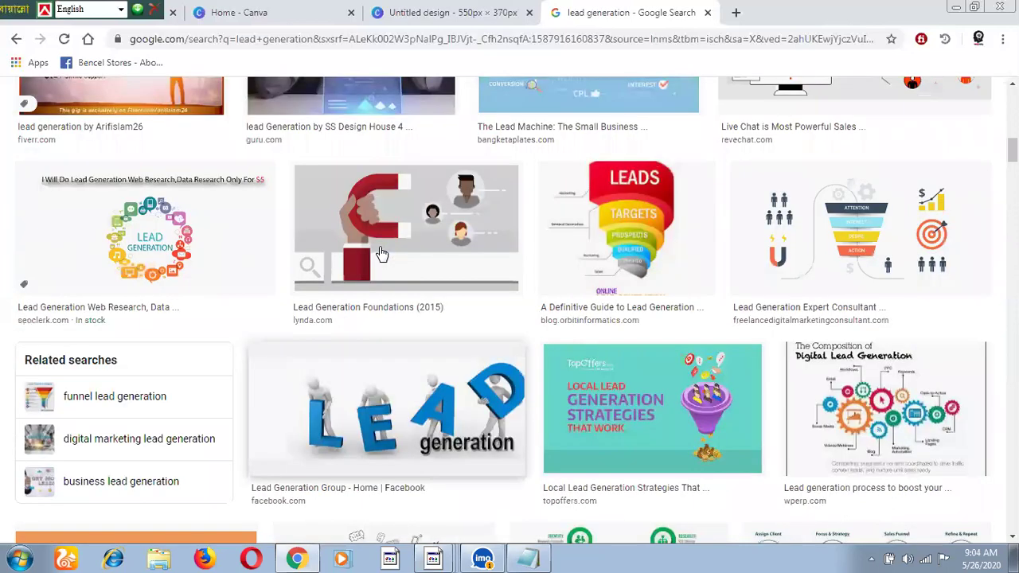
scroll(381, 253, up, 5)
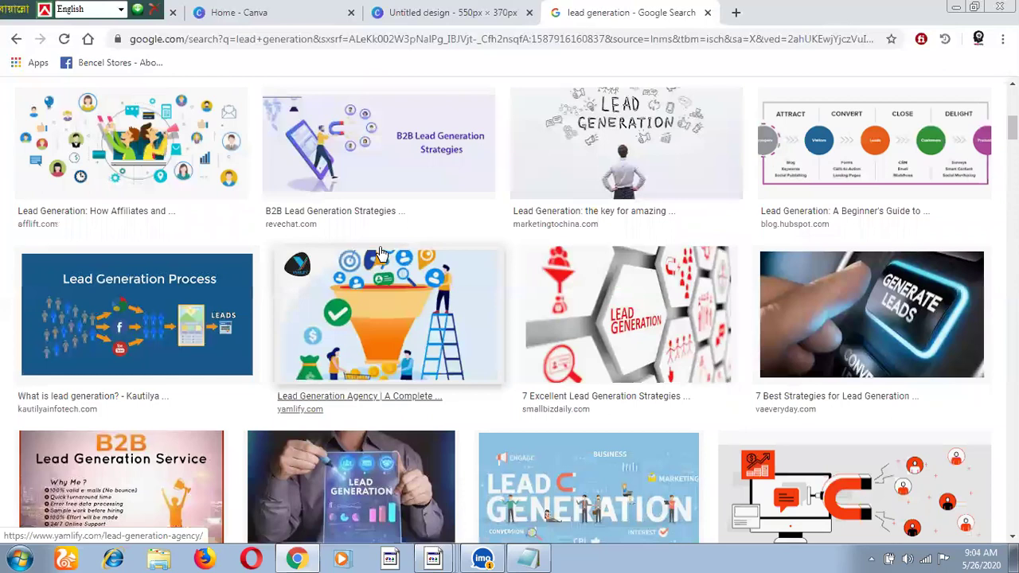
scroll(381, 253, up, 5)
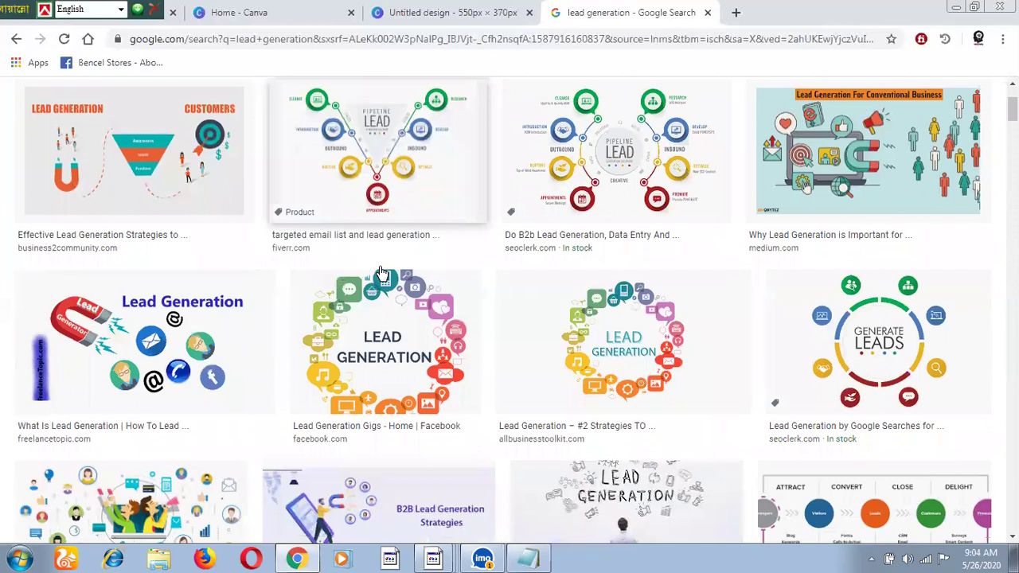
scroll(382, 273, down, 5)
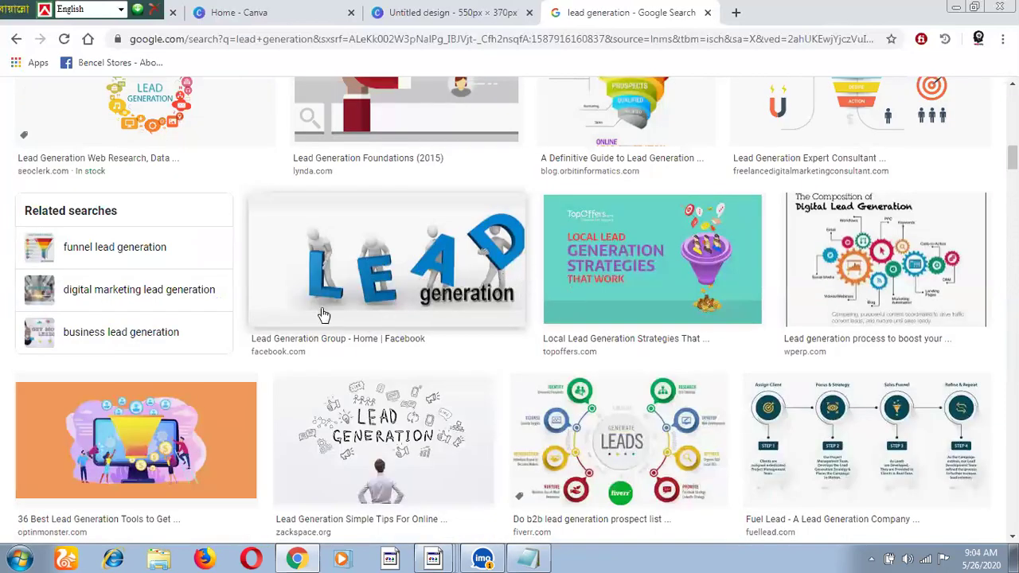
scroll(324, 314, down, 5)
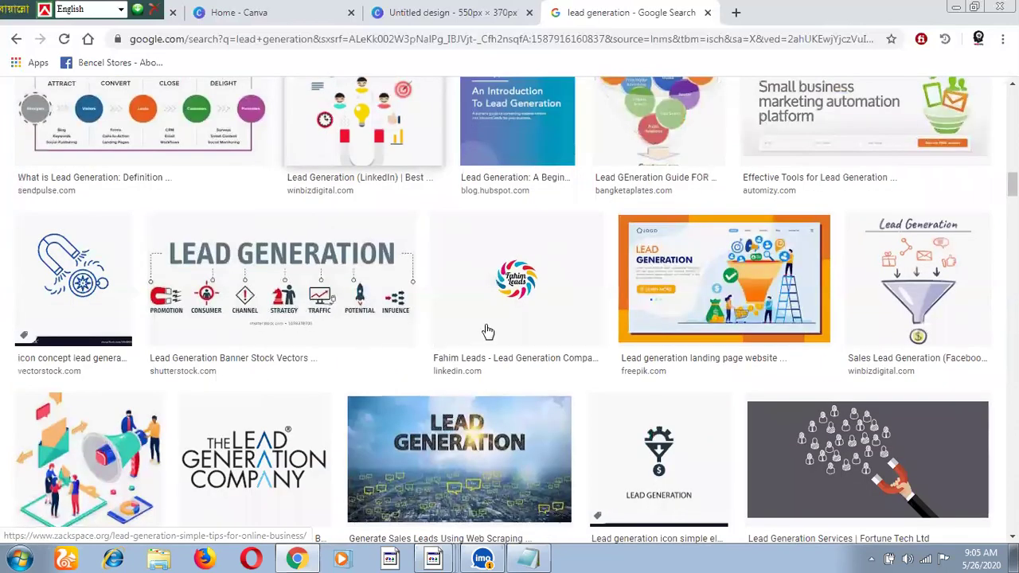
scroll(488, 332, down, 2)
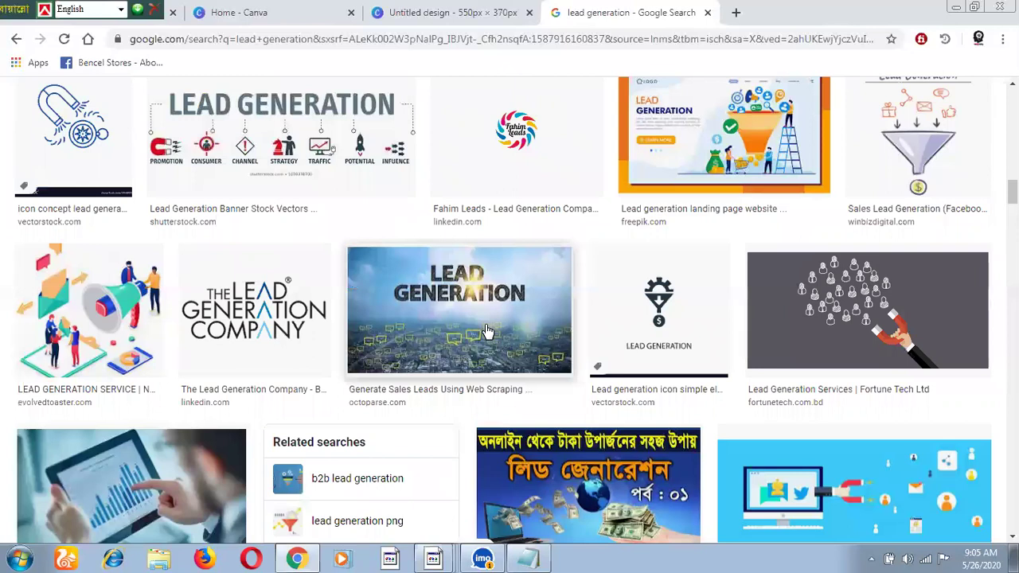
scroll(436, 311, down, 1)
Preview the Octoparse "Lead Generation" city skyline picture and examine its related images
click(441, 288)
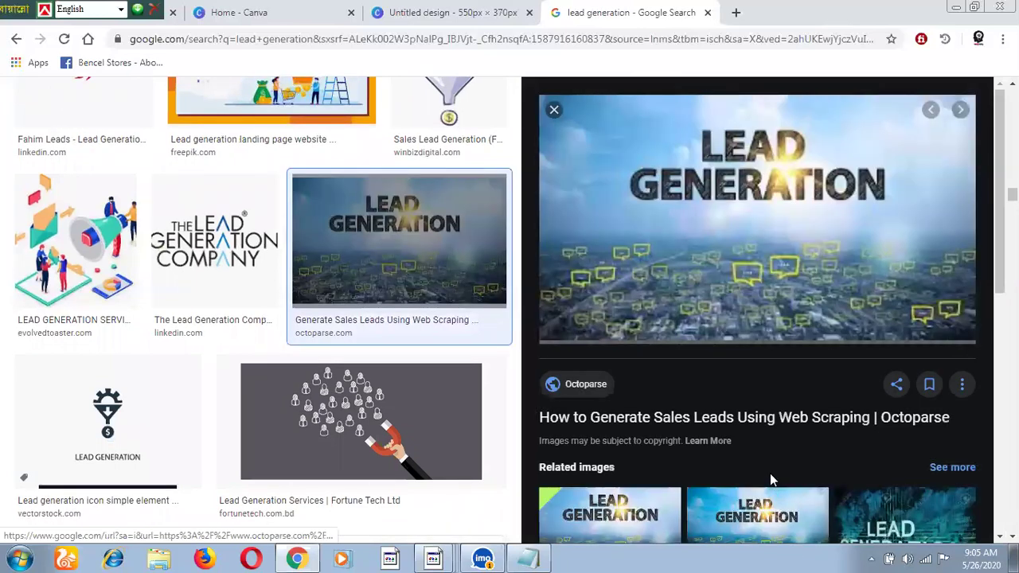
scroll(780, 421, down, 3)
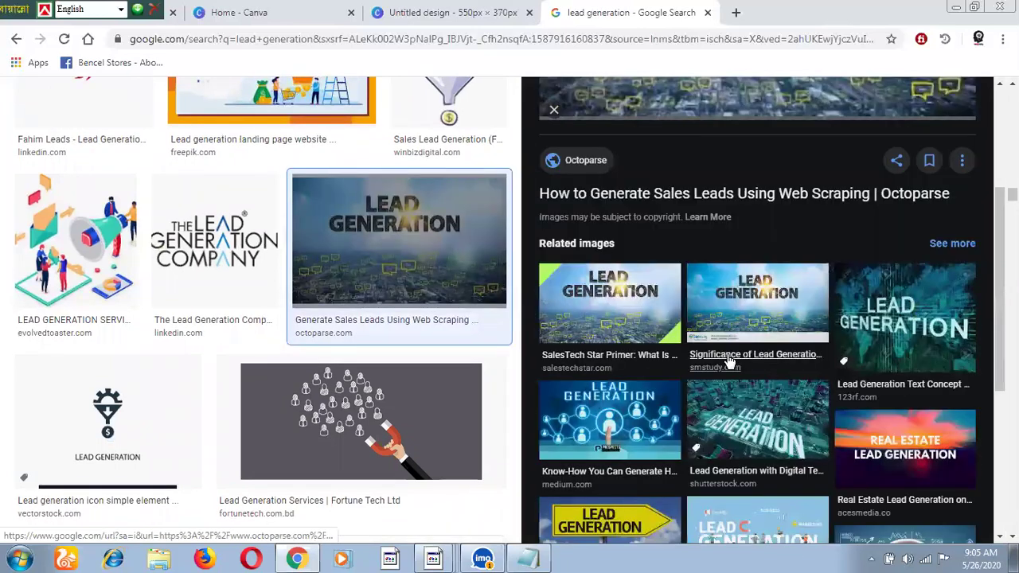
scroll(730, 360, down, 2)
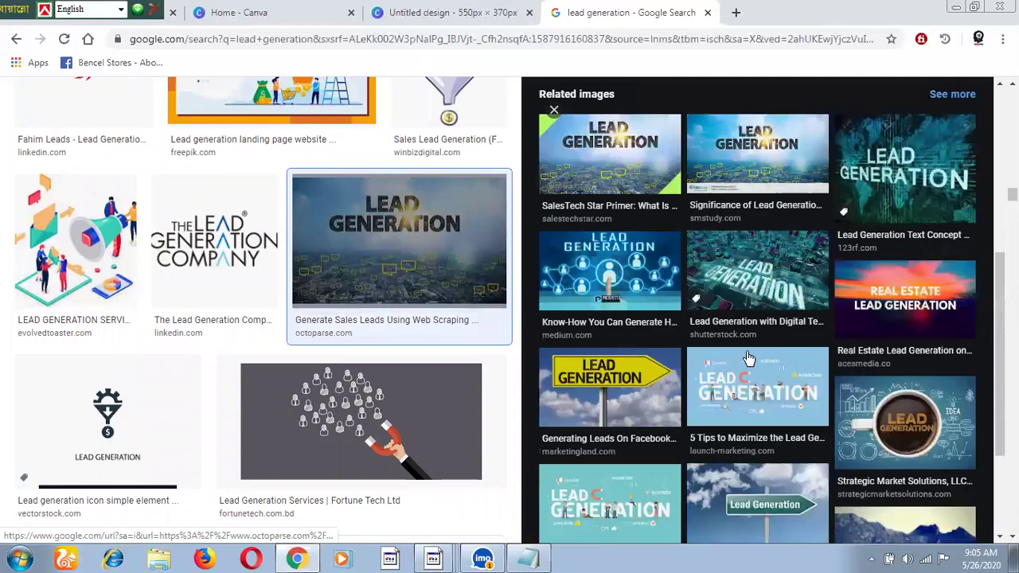
scroll(750, 359, down, 2)
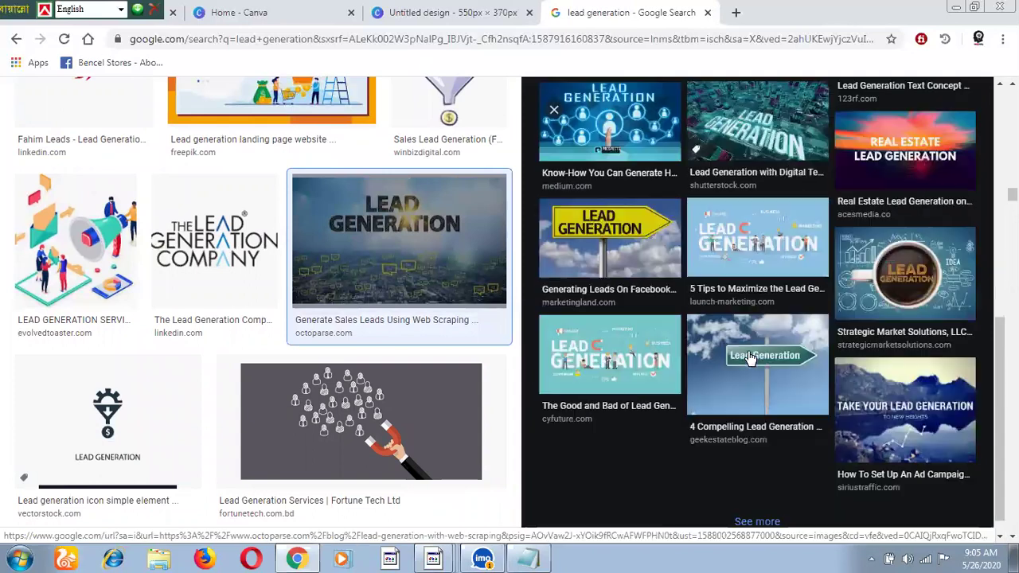
Preview the teal Cyfuture "Lead Generation" picture from the related images and examine the similar pictures below it
click(569, 355)
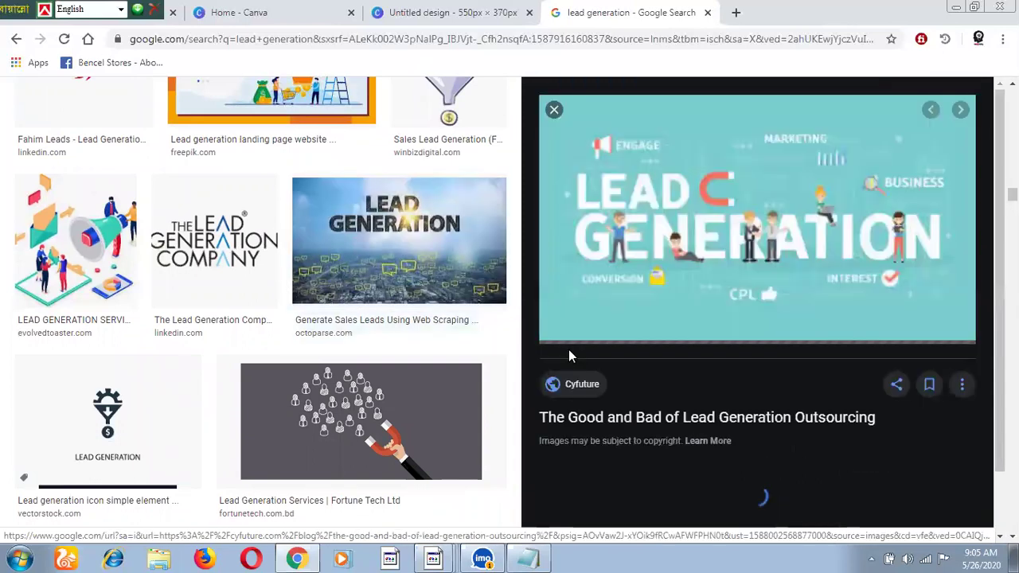
scroll(704, 326, down, 2)
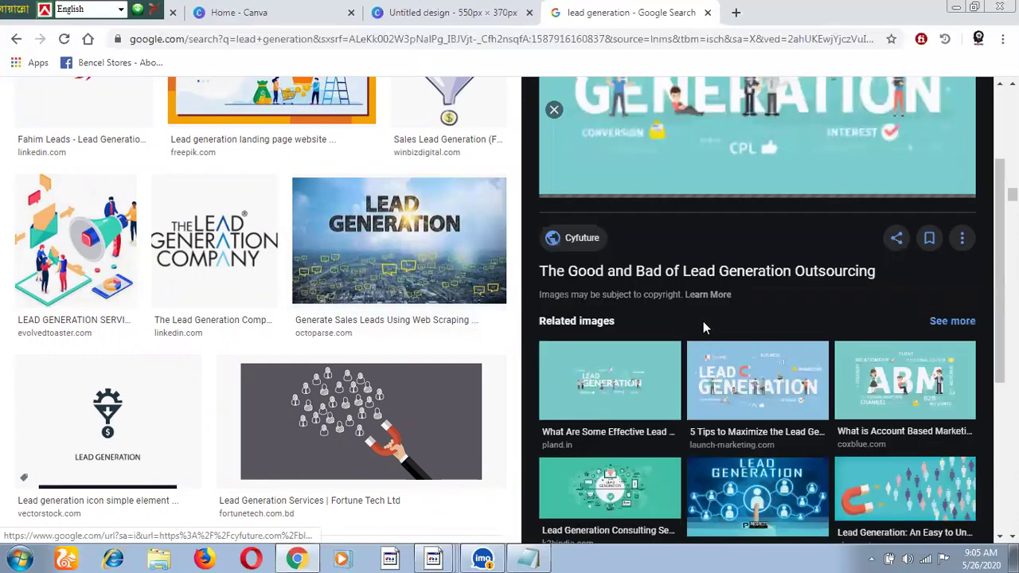
scroll(703, 321, down, 3)
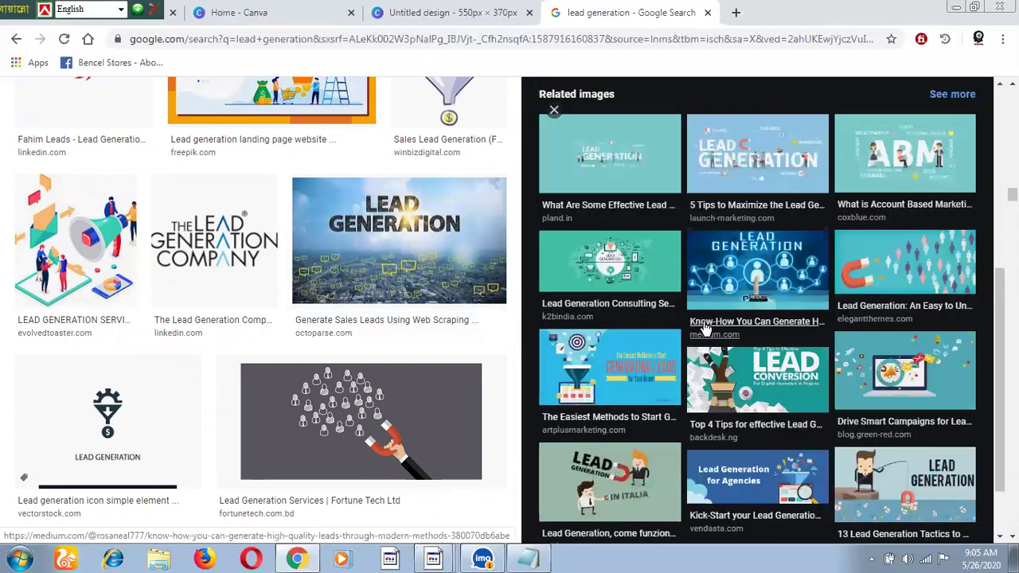
scroll(705, 327, down, 1)
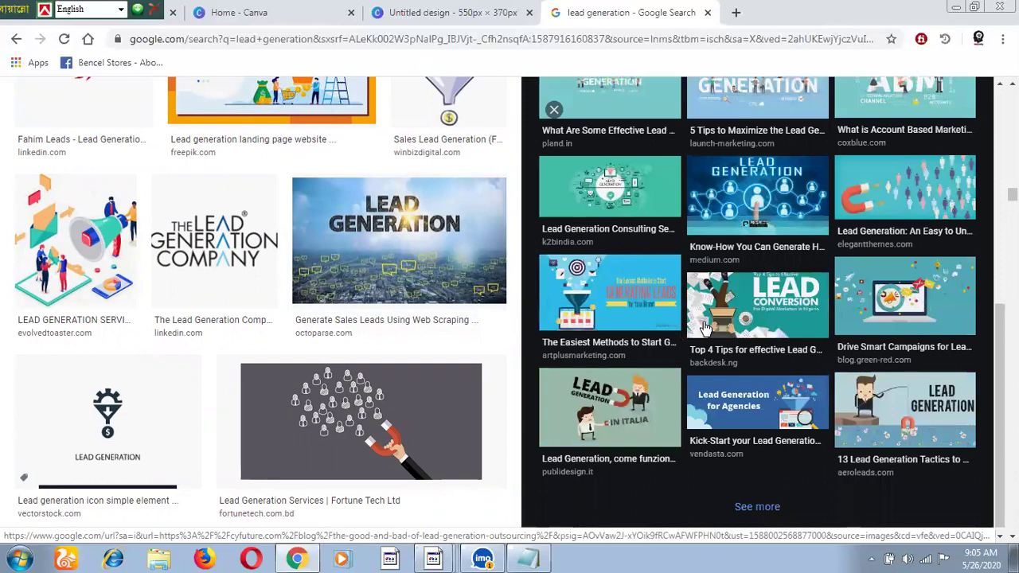
scroll(705, 327, up, 2)
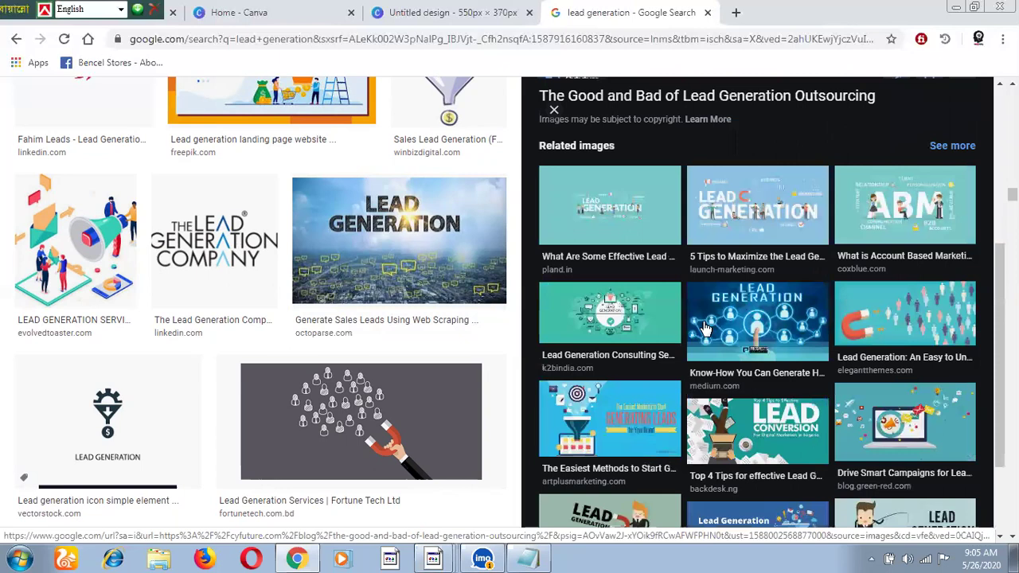
scroll(704, 327, down, 2)
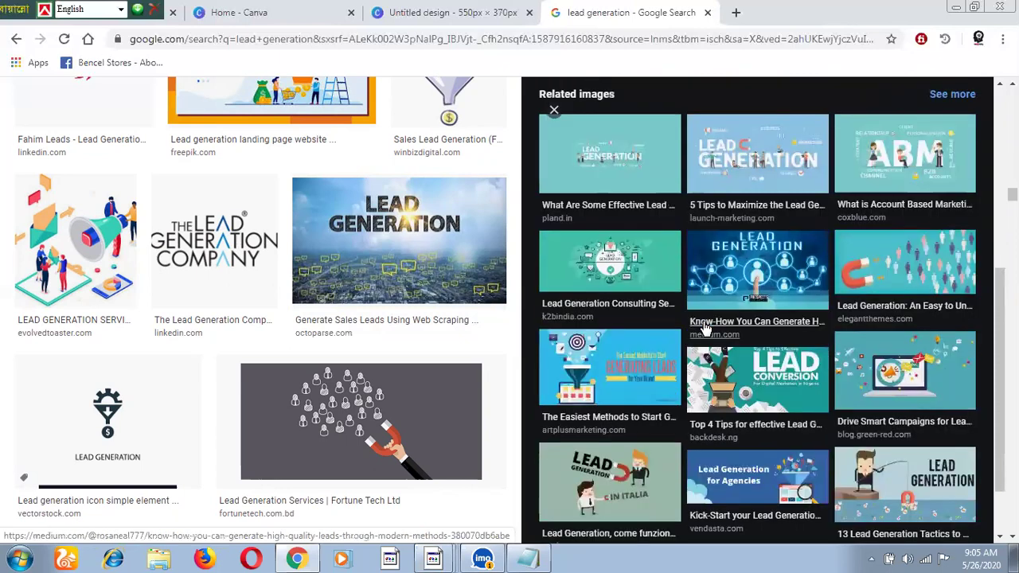
Preview the Publidesign.it "Lead Generation in Italia" cartoon picture and examine its related images
click(614, 408)
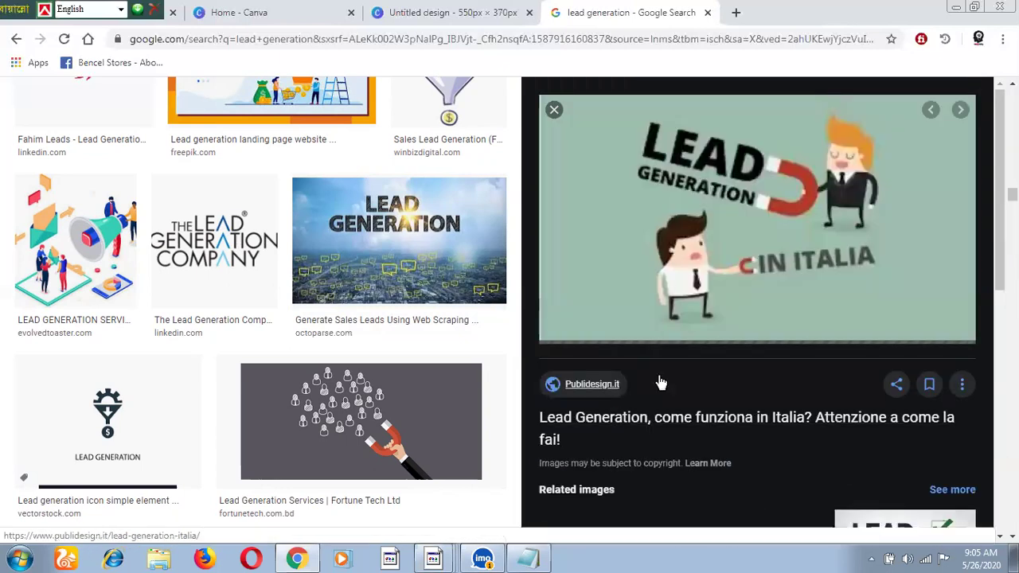
scroll(665, 378, down, 3)
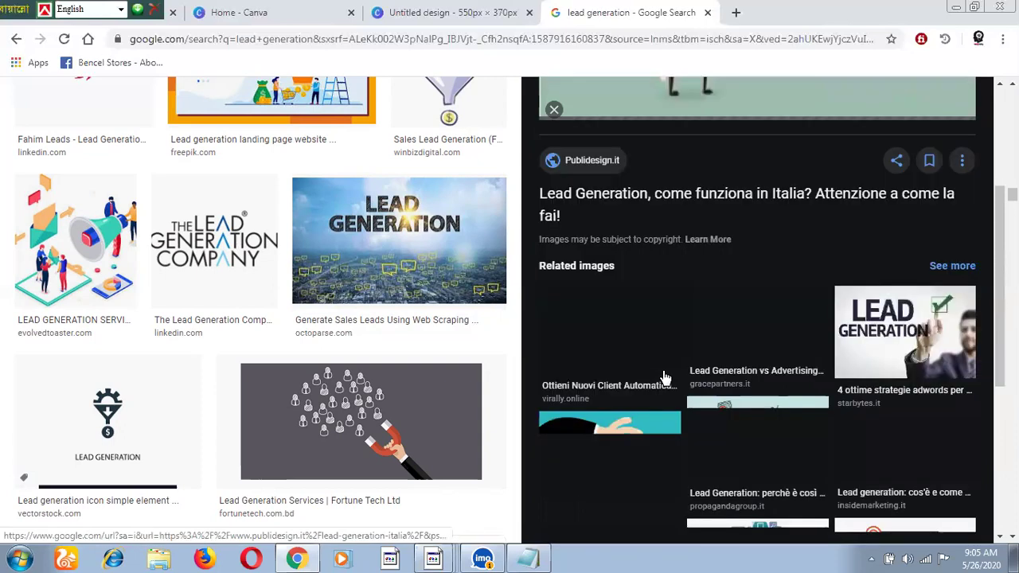
scroll(666, 377, down, 3)
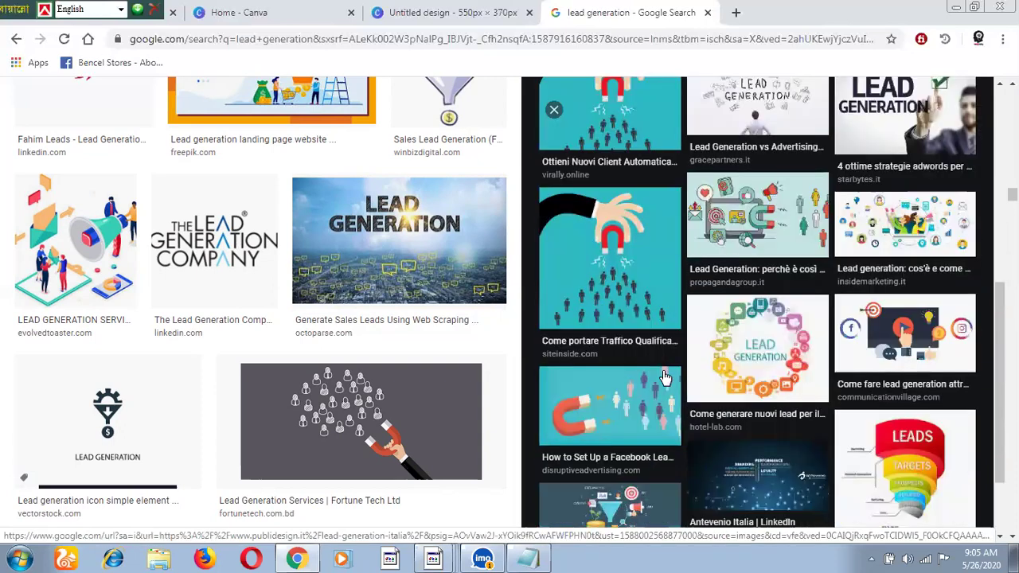
scroll(666, 377, down, 3)
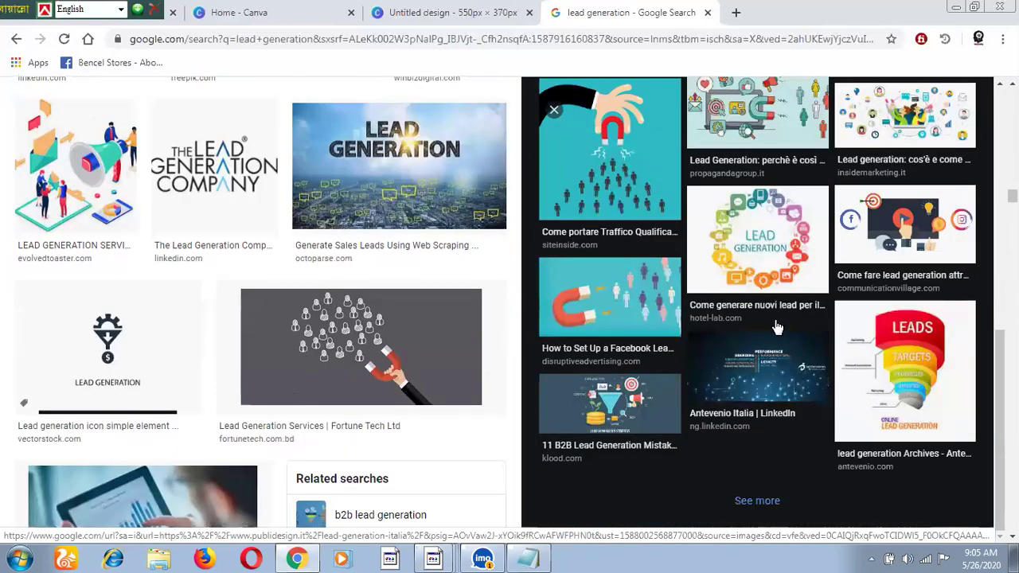
scroll(962, 183, up, 2)
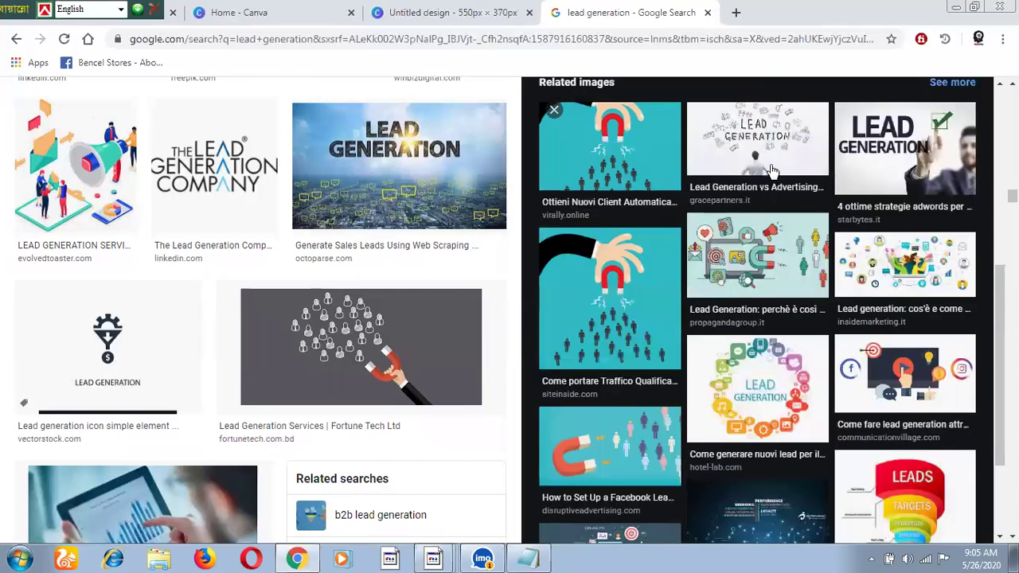
Preview the Starbytes "Lead Generation" picture of a man pointing at a check mark and examine its related images
click(866, 171)
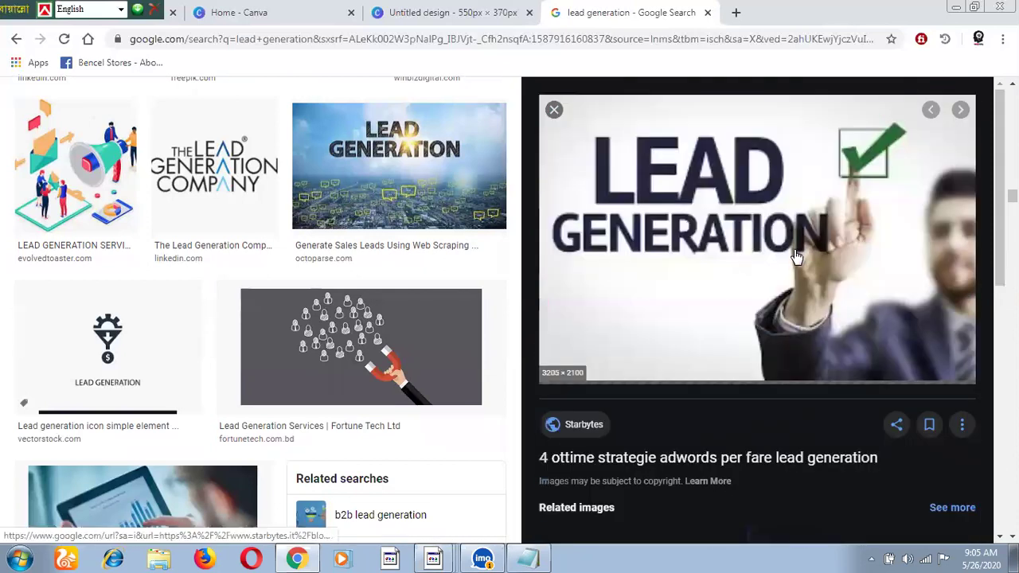
scroll(796, 253, down, 3)
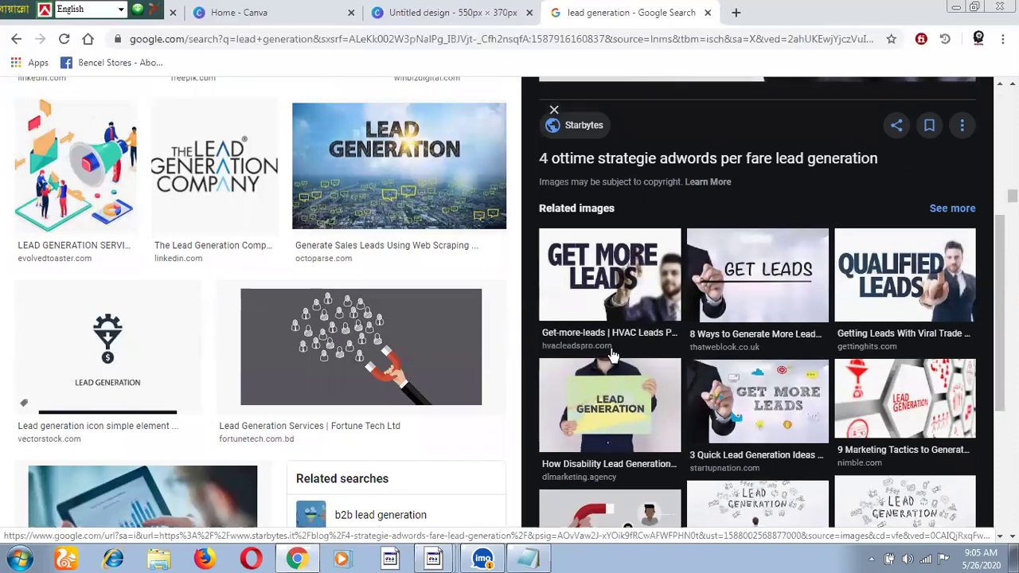
scroll(647, 363, down, 1)
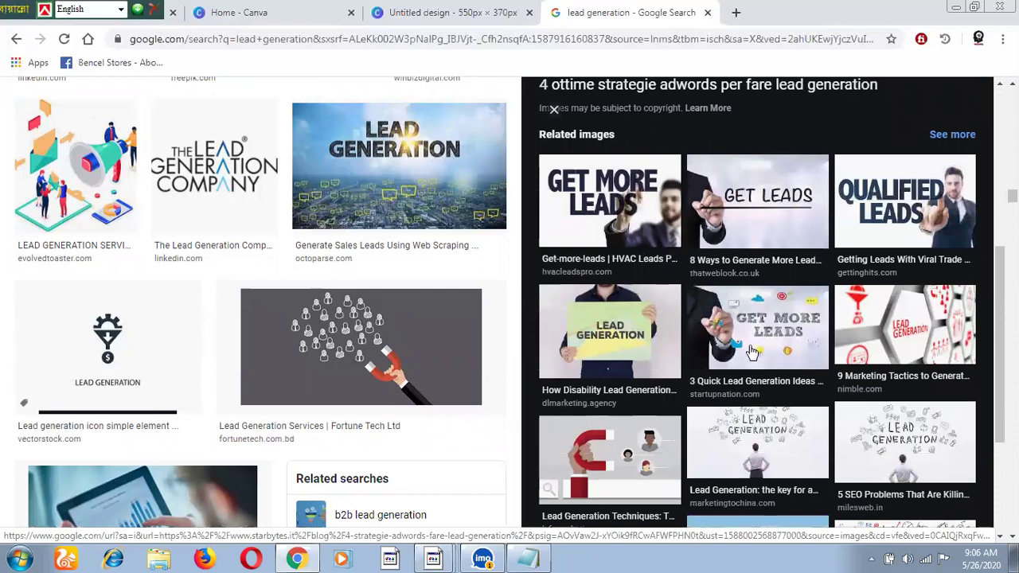
scroll(812, 333, down, 2)
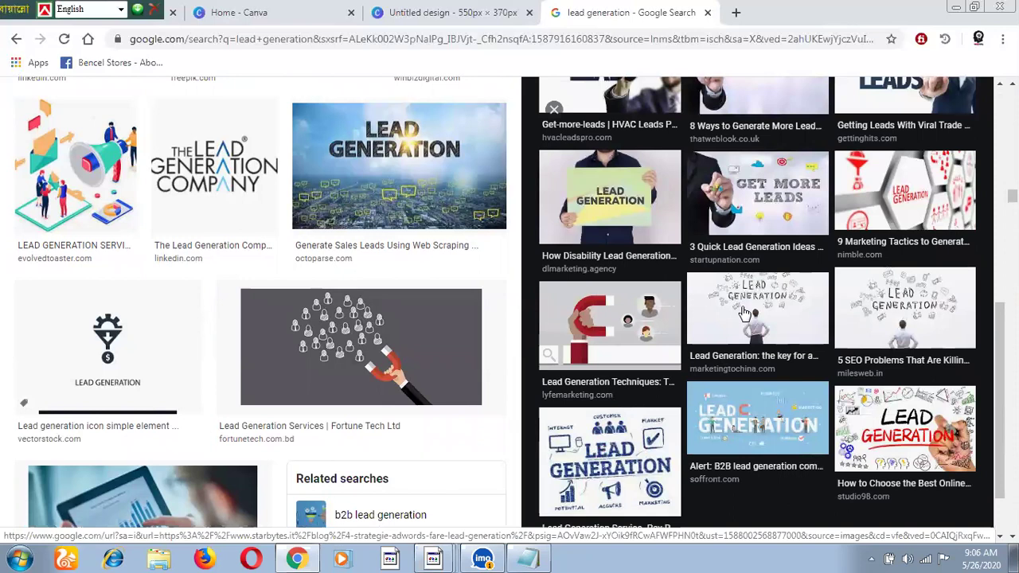
Preview the IndiaMART "Lead Generation" picture and save it as JPEG lead-generation-service-500x500 in the owner's first-name folder on drive 666 (E:)
click(629, 476)
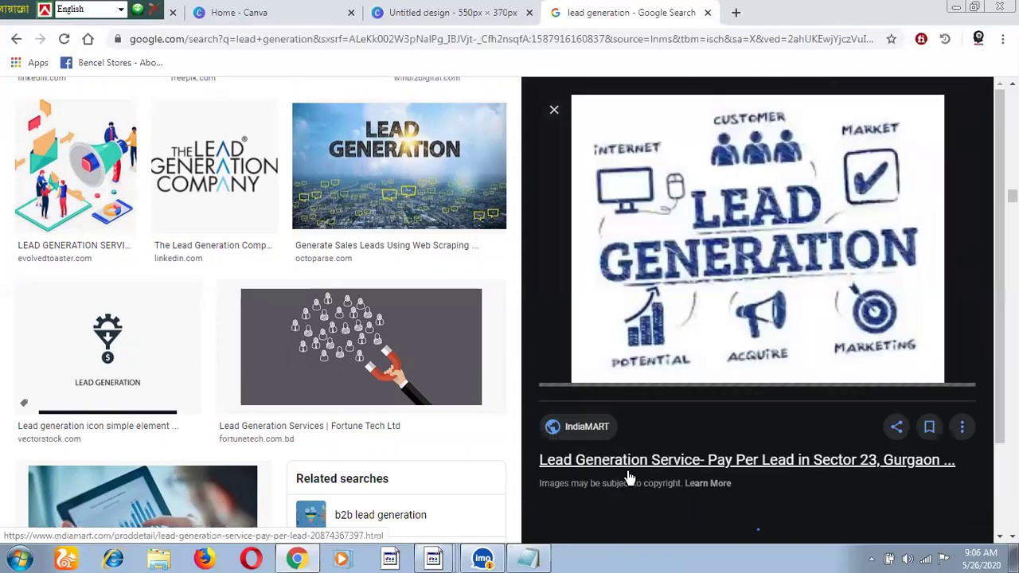
right_click(719, 285)
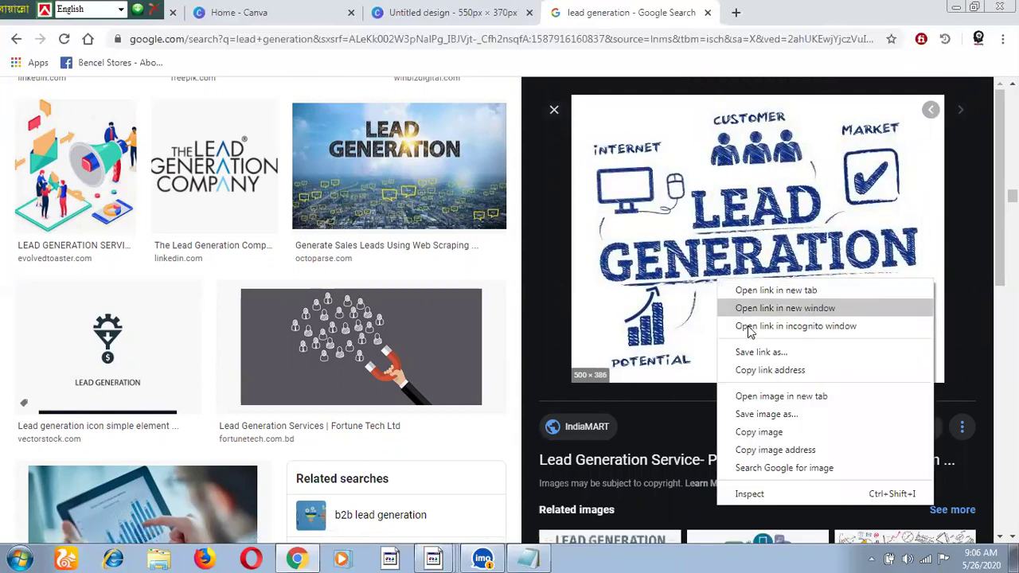
click(777, 419)
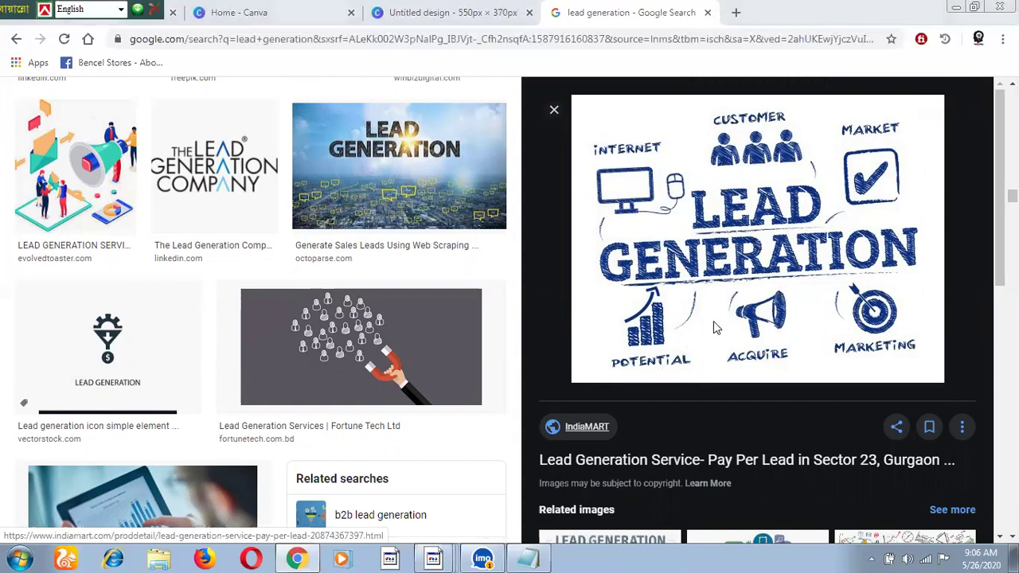
right_click(779, 255)
key(v)
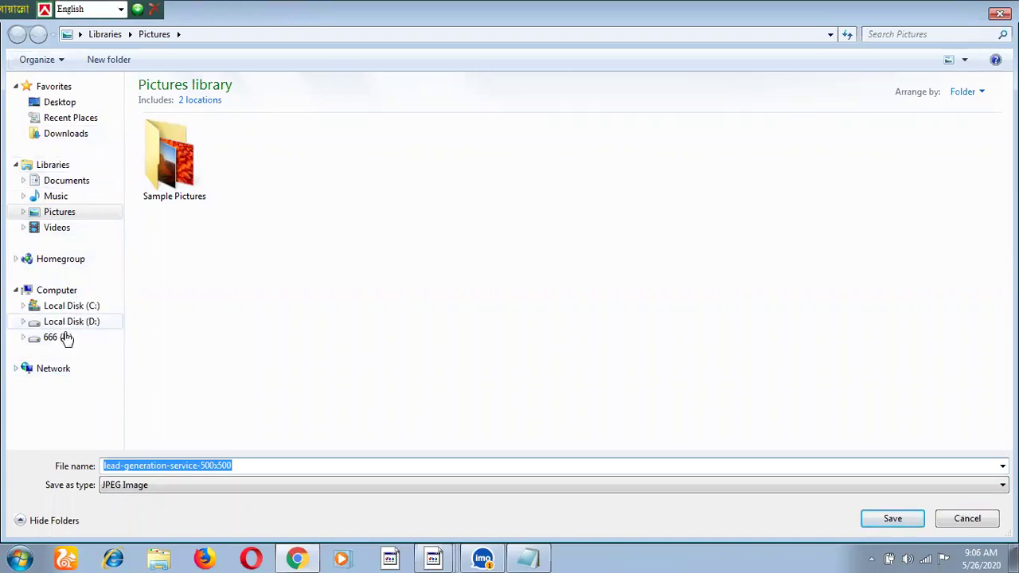
click(64, 338)
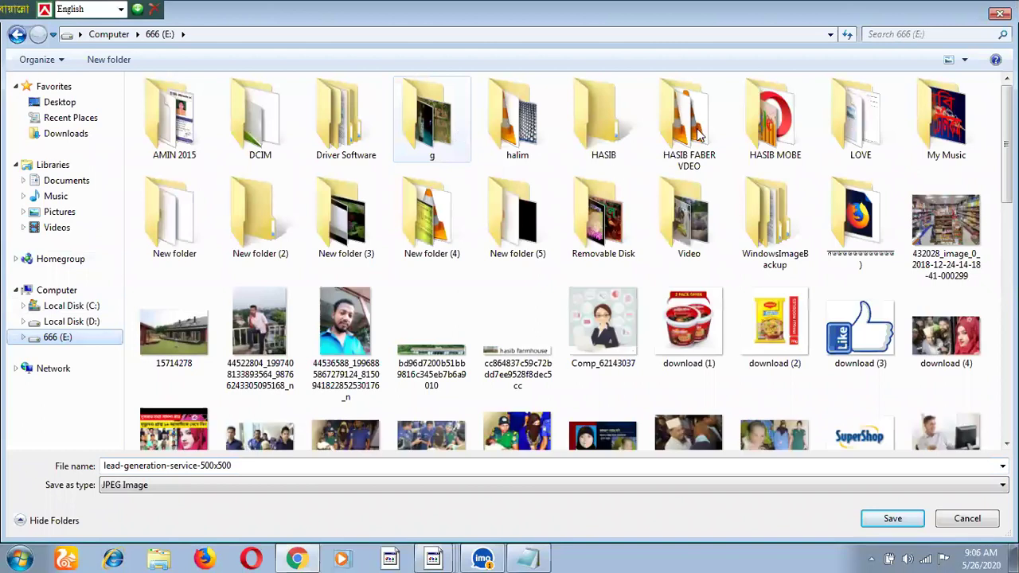
double_click(617, 149)
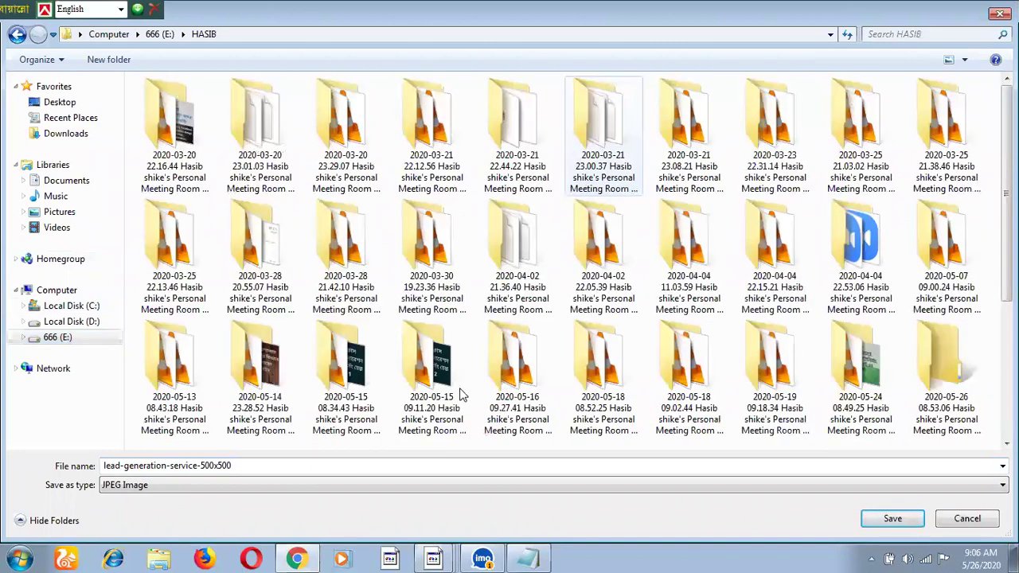
scroll(480, 368, down, 3)
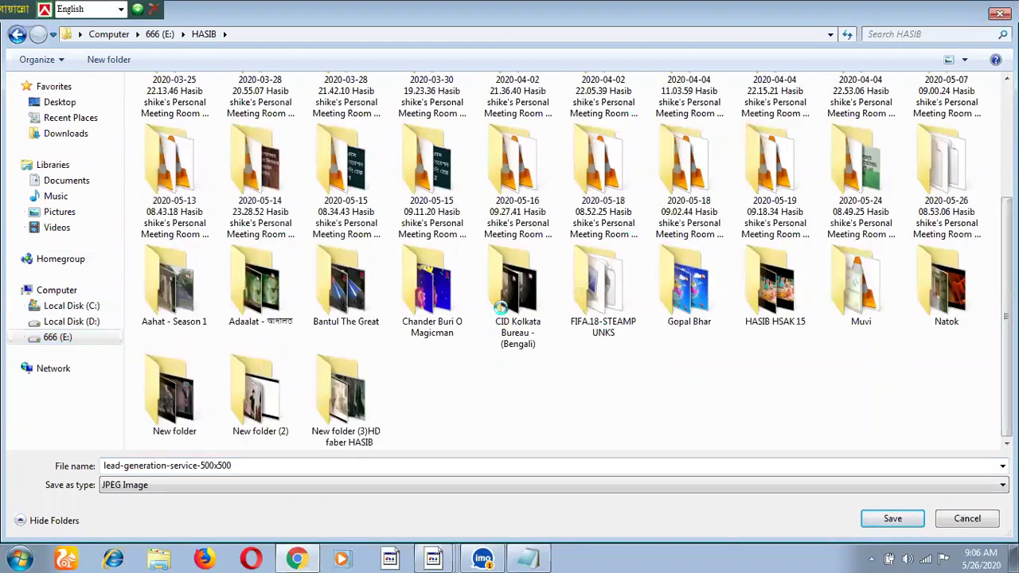
right_click(462, 201)
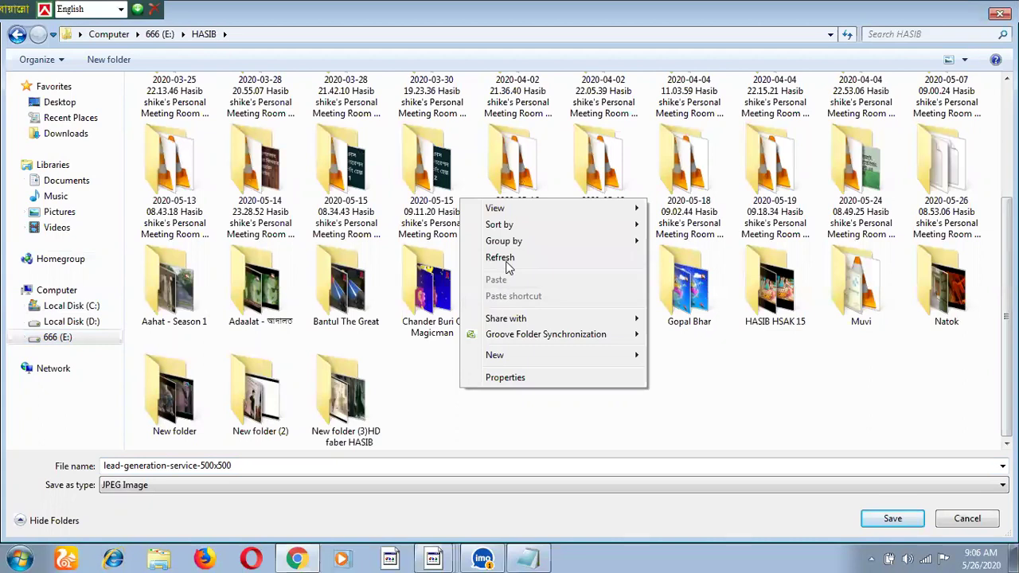
click(419, 385)
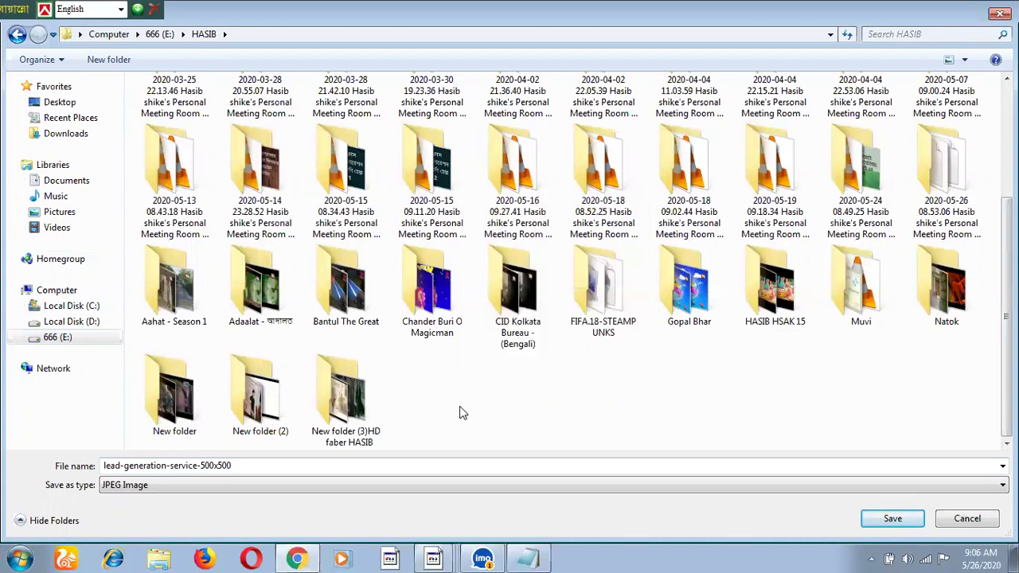
click(888, 521)
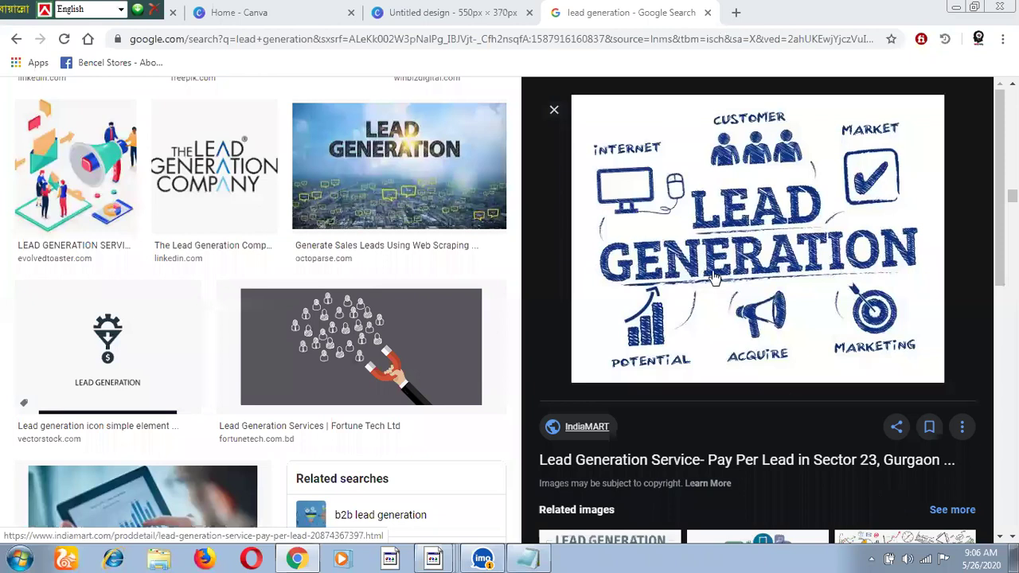
right_click(713, 274)
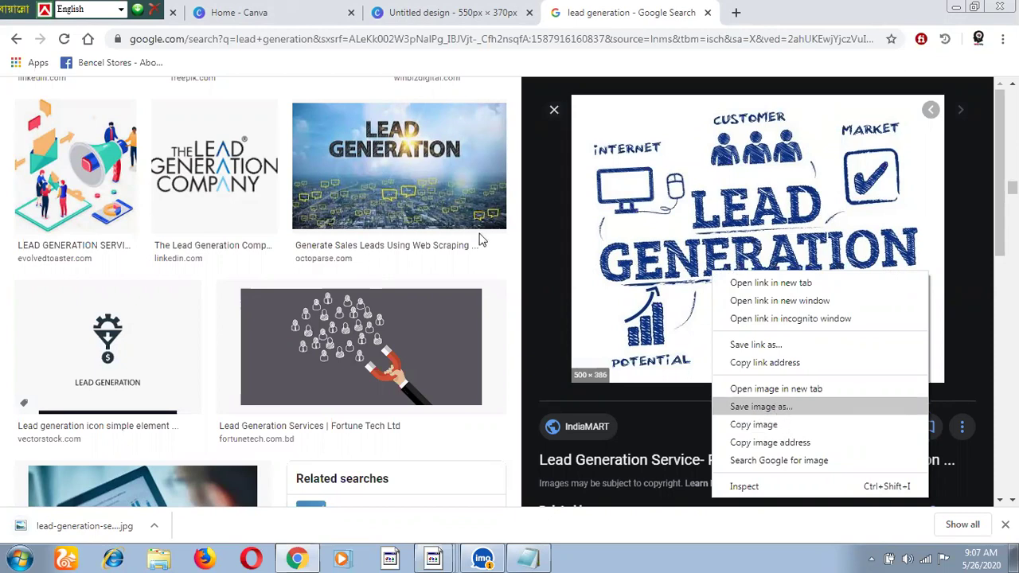
Return to the 550px × 370px Canva design and upload lead-generation-service-500x500 from the owner's first-name folder on drive 666 (E:)
click(333, 15)
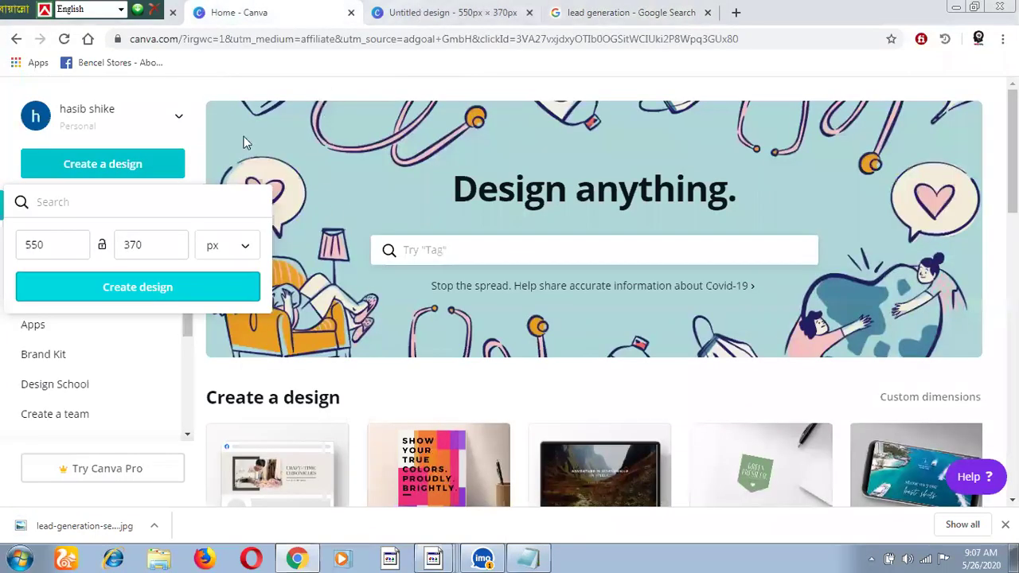
key(ctrl+Tab)
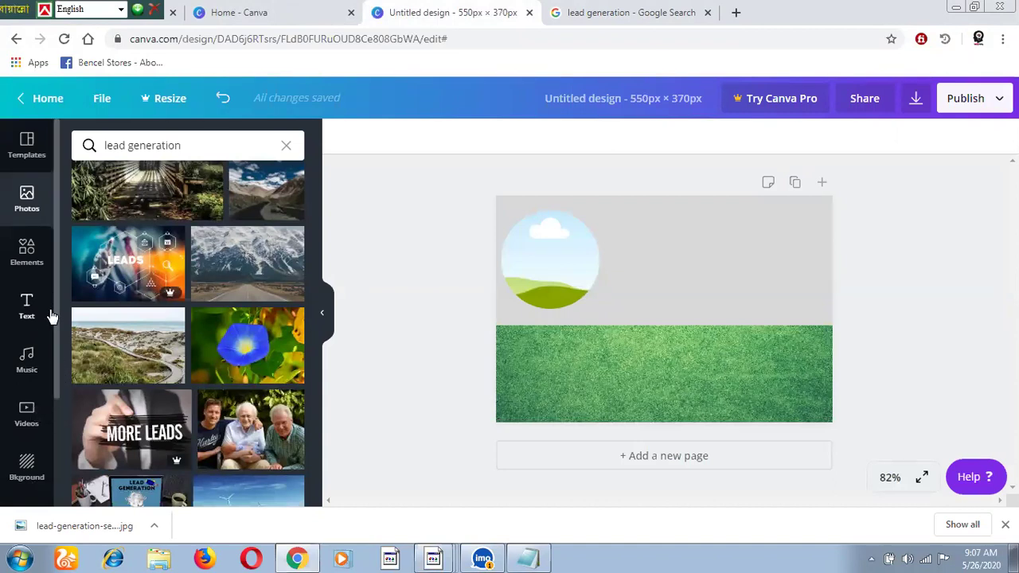
scroll(56, 326, down, 3)
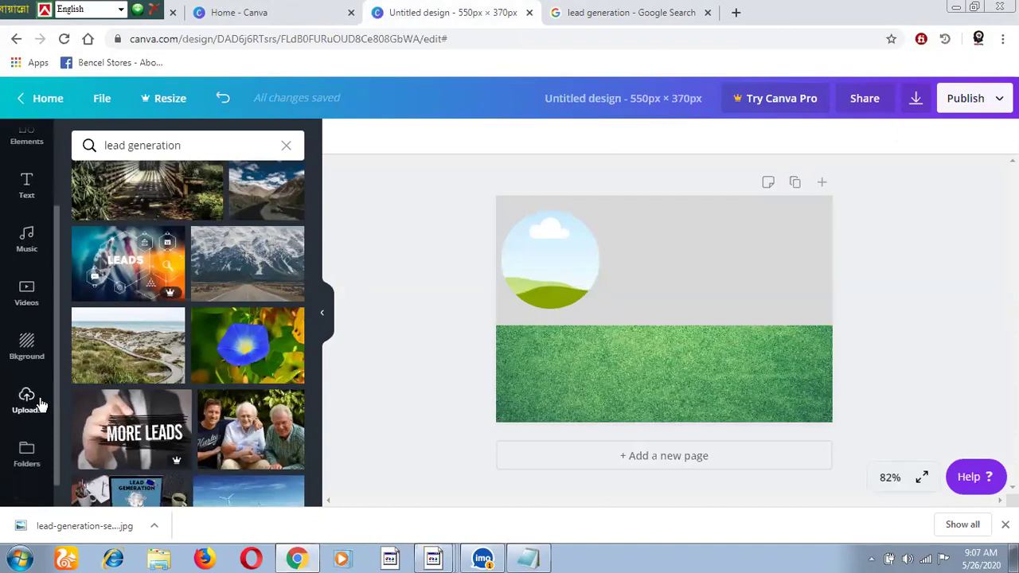
click(26, 402)
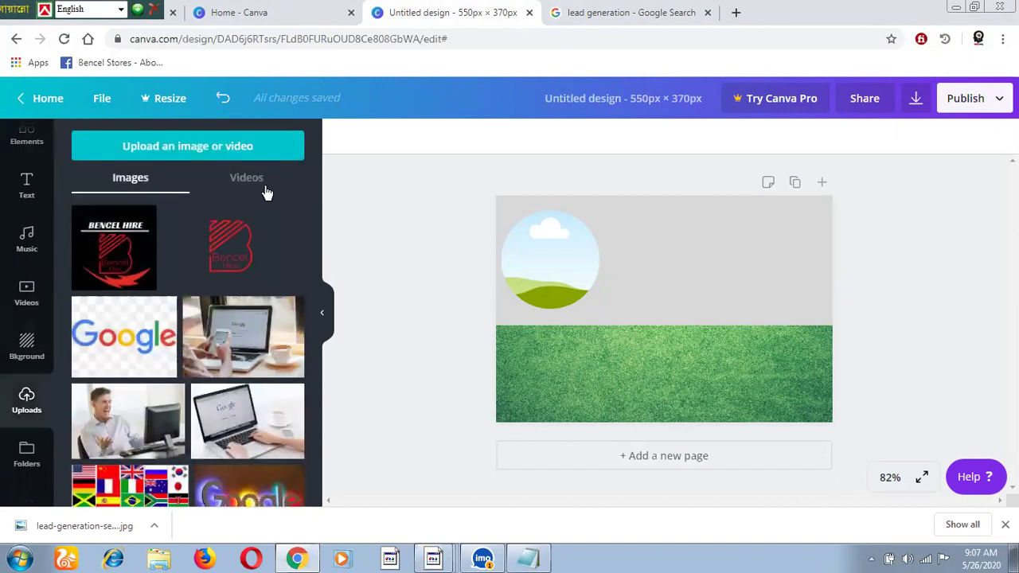
click(223, 152)
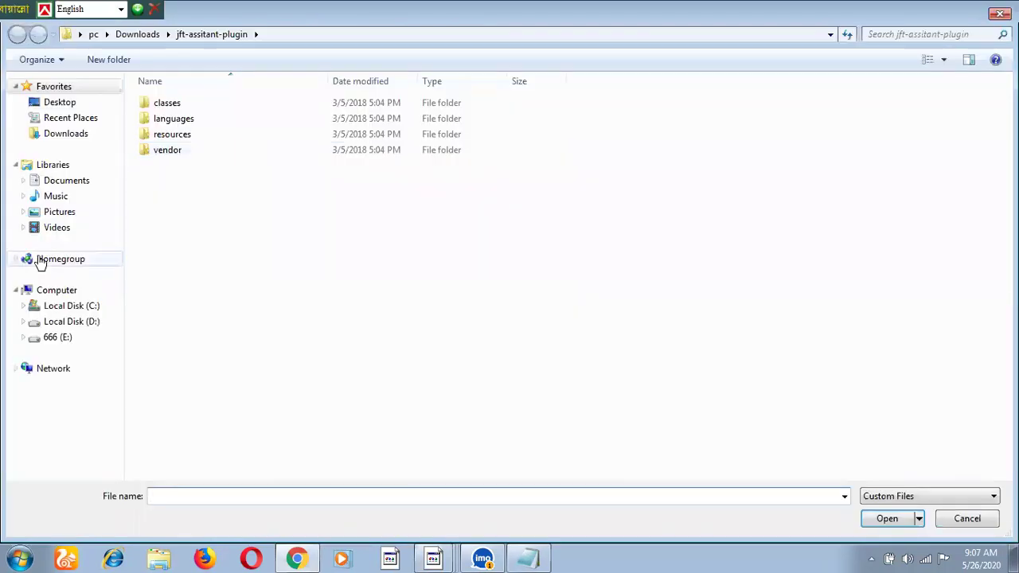
click(67, 339)
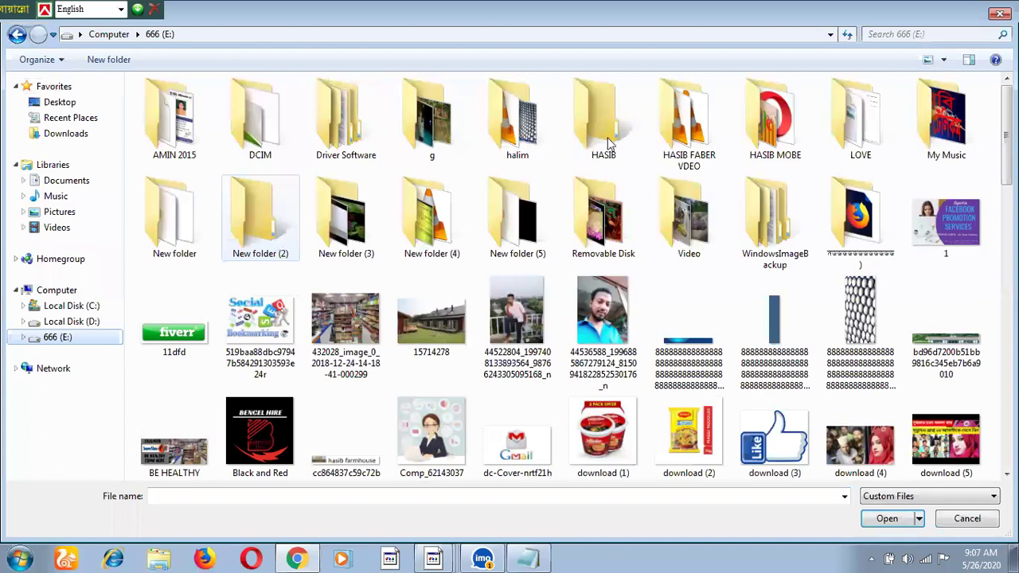
double_click(604, 120)
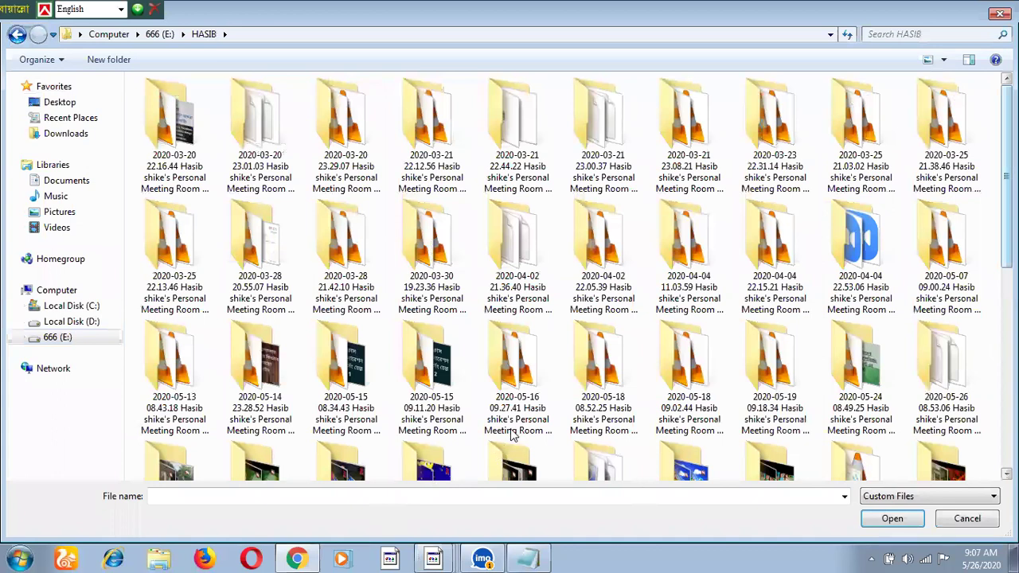
key(l)
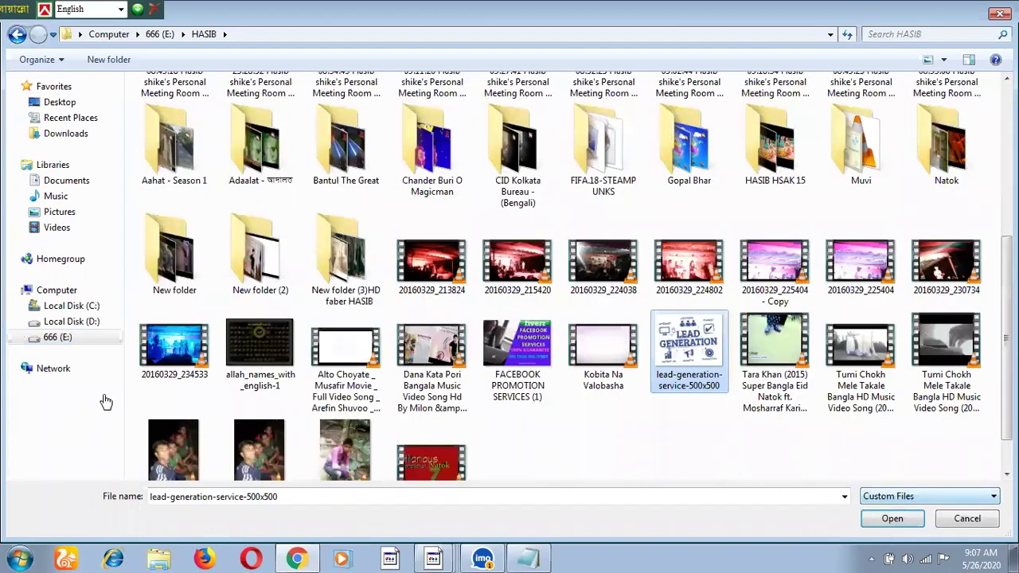
key(Return)
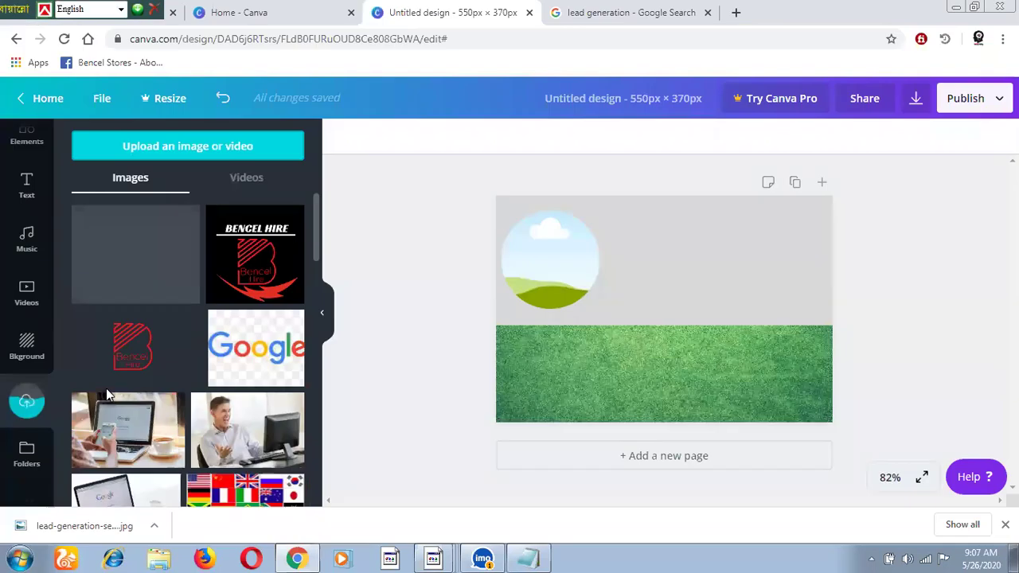
Fill the light grey upper area with the uploaded Lead Generation picture and move the circular frame down onto the grass
click(154, 271)
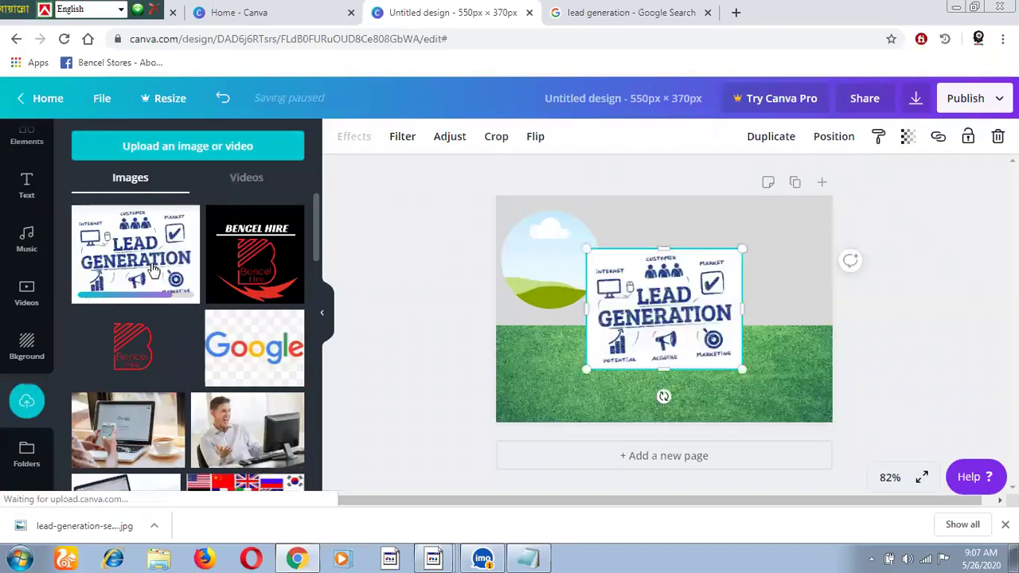
drag(695, 314, 705, 264)
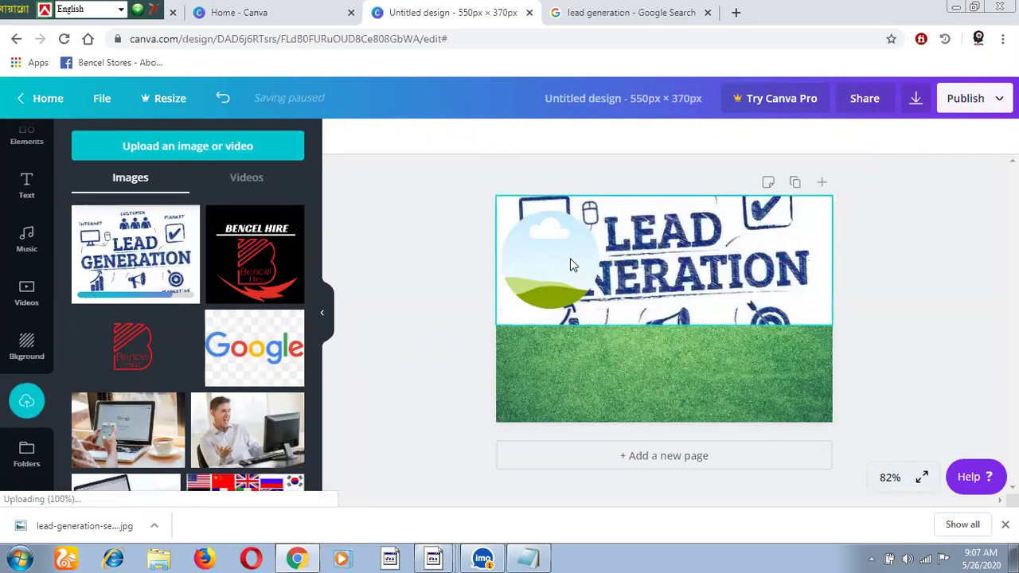
drag(563, 267, 549, 377)
Shift the Lead Generation picture slightly upward within its crop in the upper area
click(645, 281)
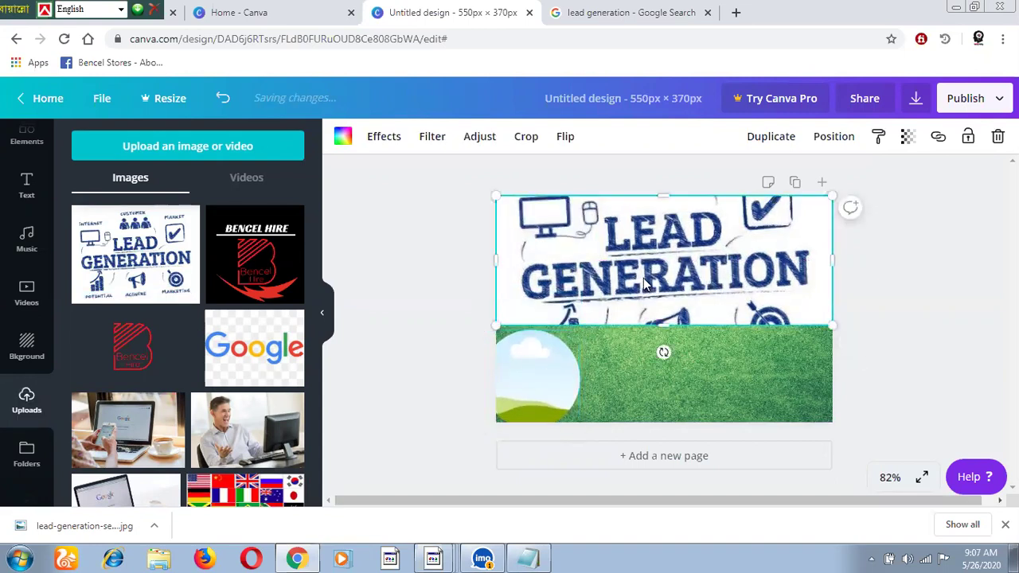
double_click(643, 277)
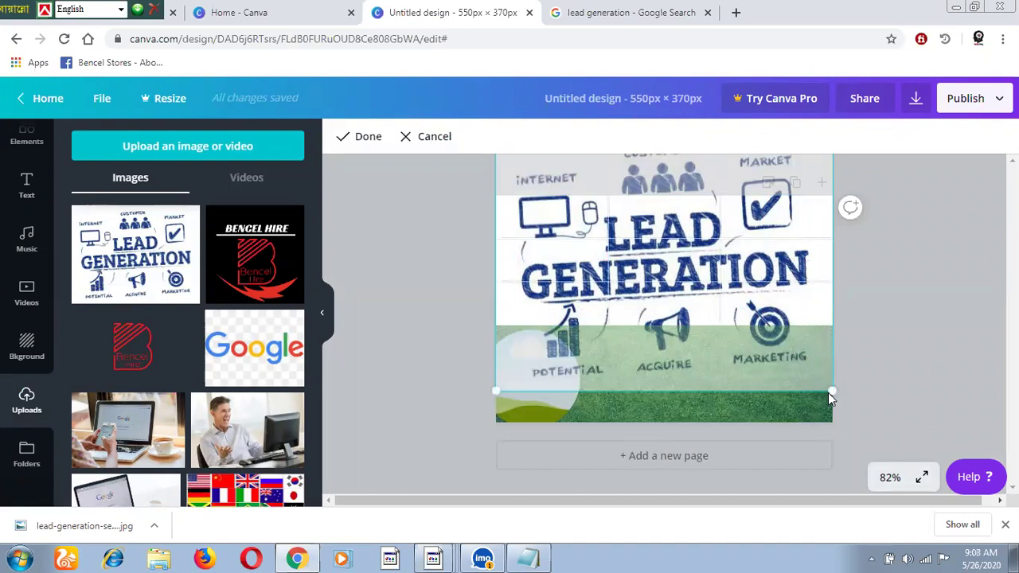
mouse_move(831, 389)
mouse_down()
mouse_move(823, 376)
mouse_move(832, 390)
mouse_up()
drag(745, 273, 749, 263)
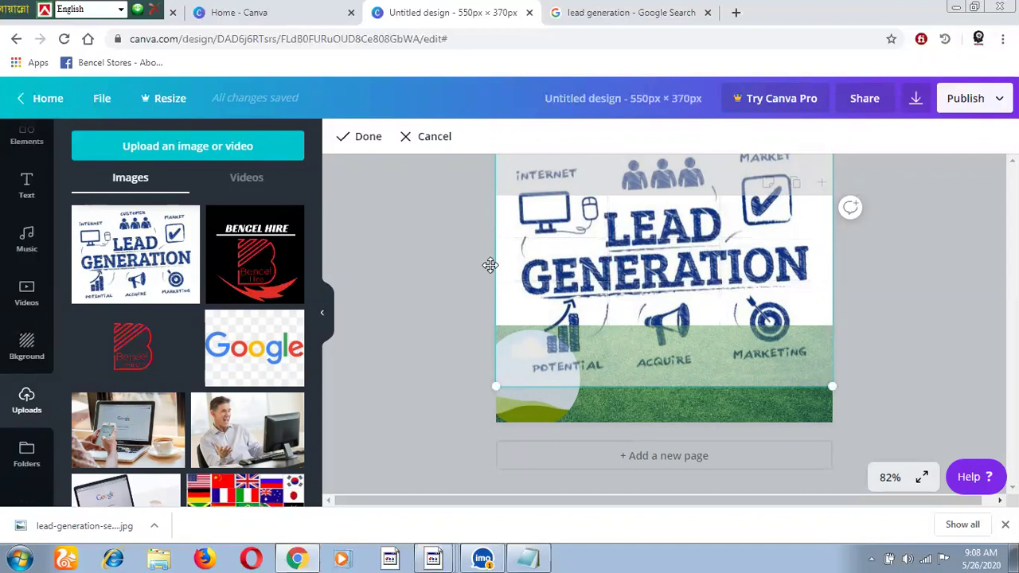
click(462, 269)
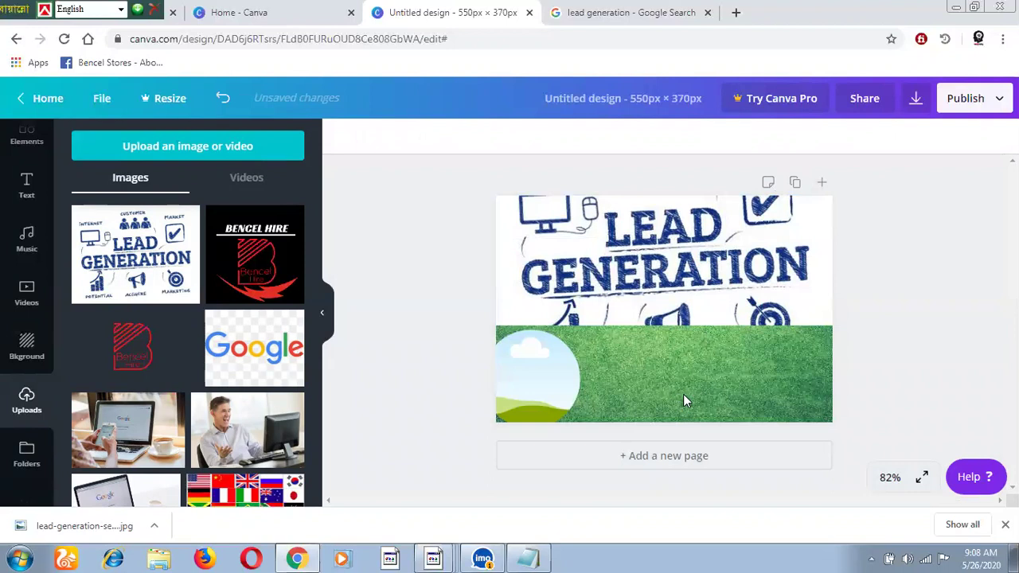
Raise the circular frame fully onto the page and fill it with the uploaded picture of the cheering man at a computer
drag(533, 386, 551, 365)
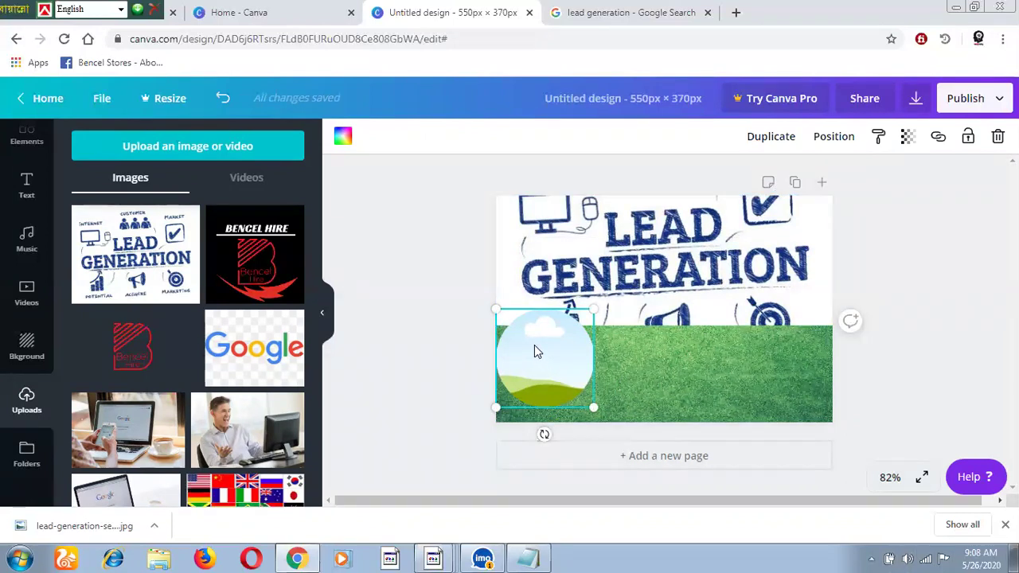
click(261, 443)
drag(673, 336, 549, 372)
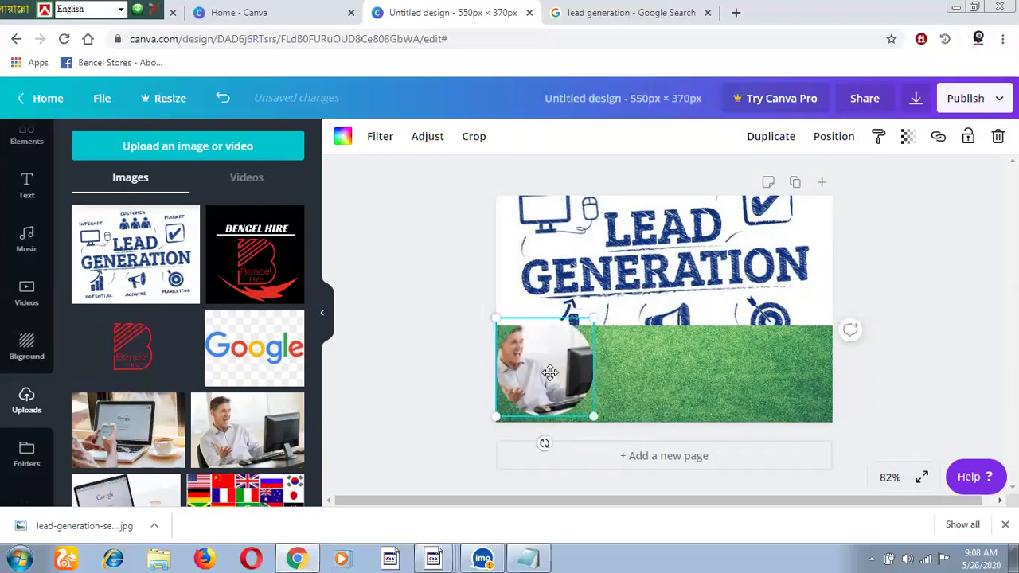
Centre the man within the circular frame's crop and place the circle in the lower-left part of the grass
double_click(548, 371)
drag(543, 368, 562, 377)
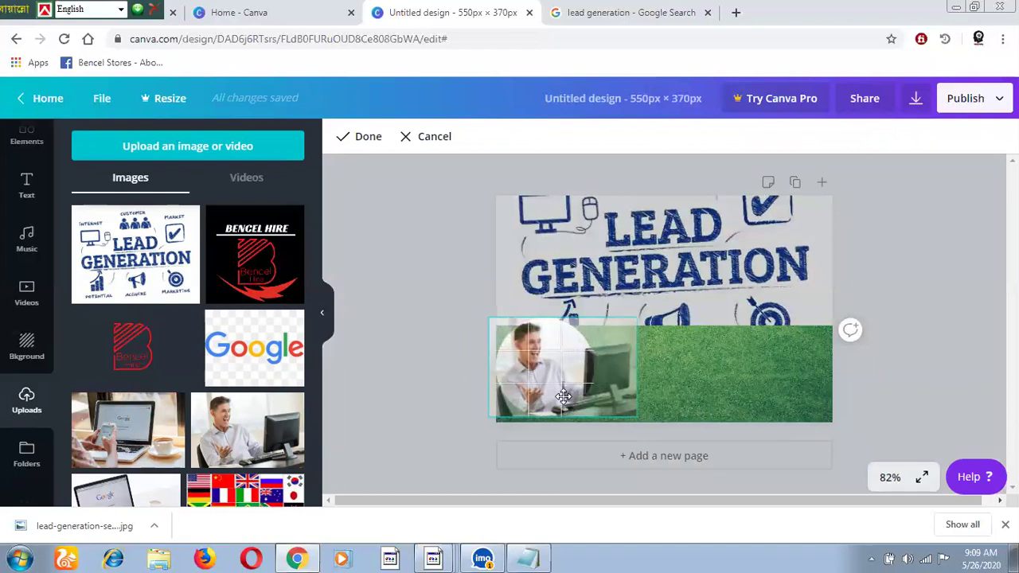
drag(563, 398, 556, 389)
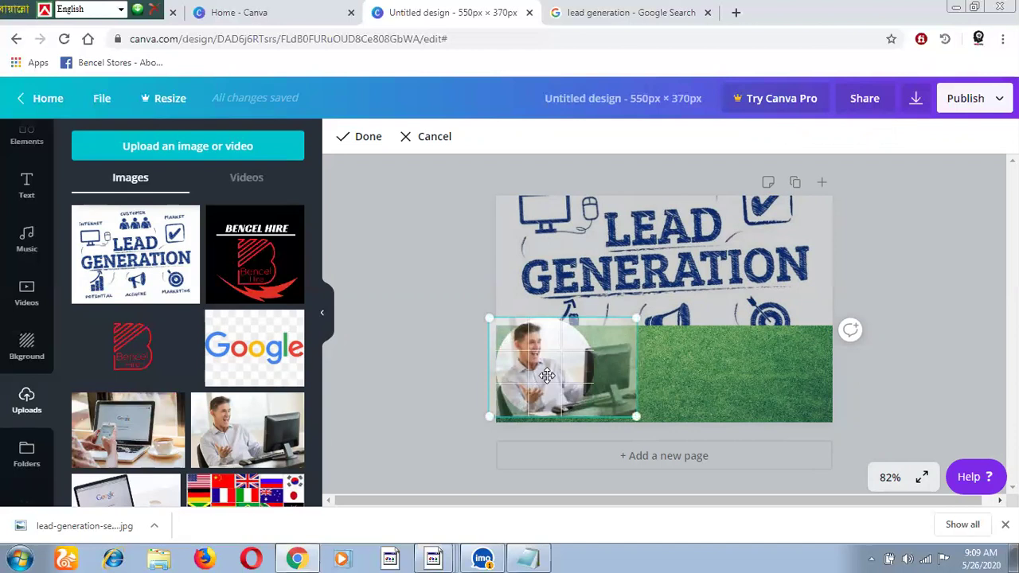
click(463, 316)
click(551, 371)
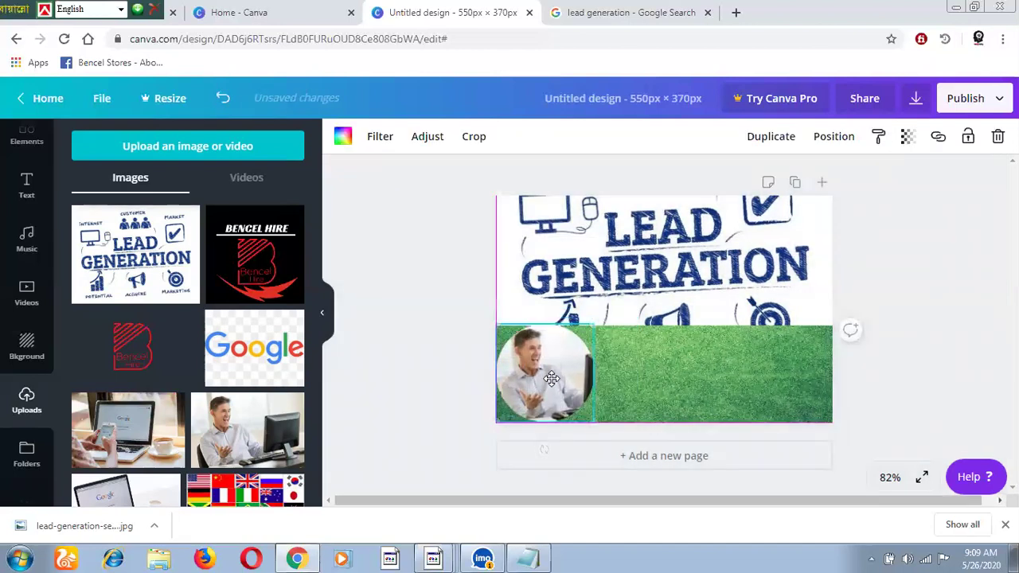
drag(556, 380, 561, 381)
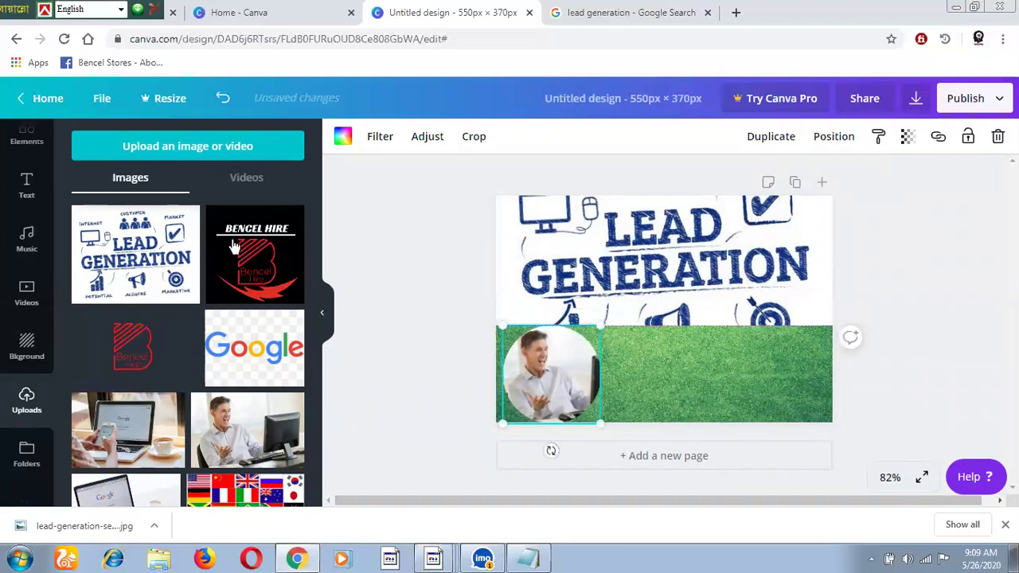
Add a heading text box and move it onto the grass beside the circular picture
click(24, 199)
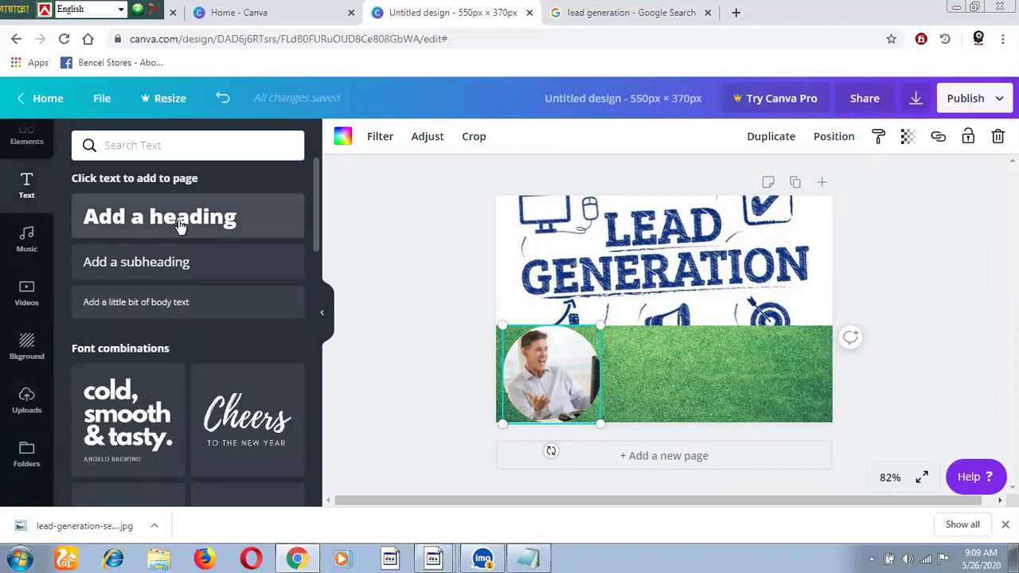
click(181, 226)
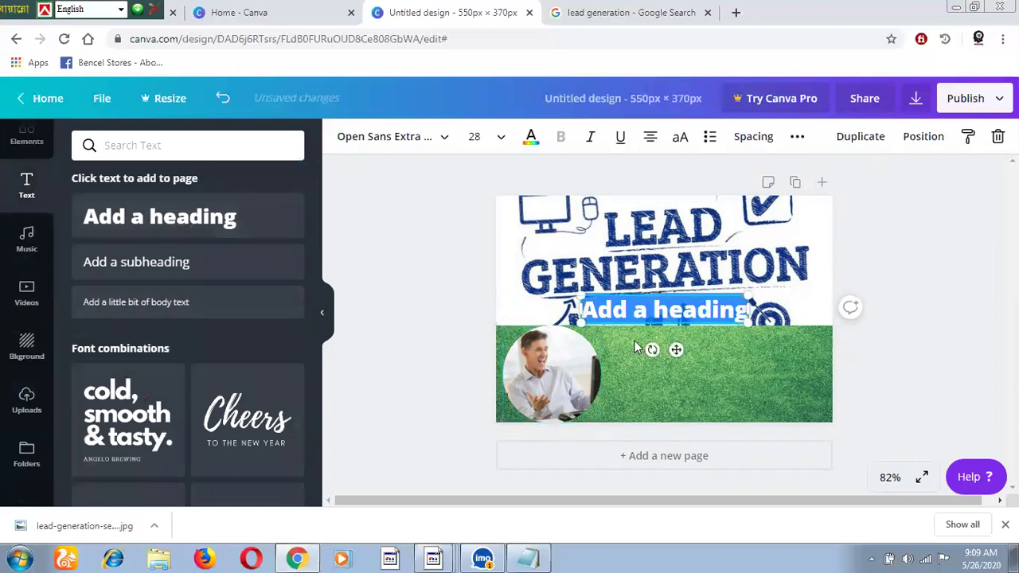
drag(676, 351, 710, 388)
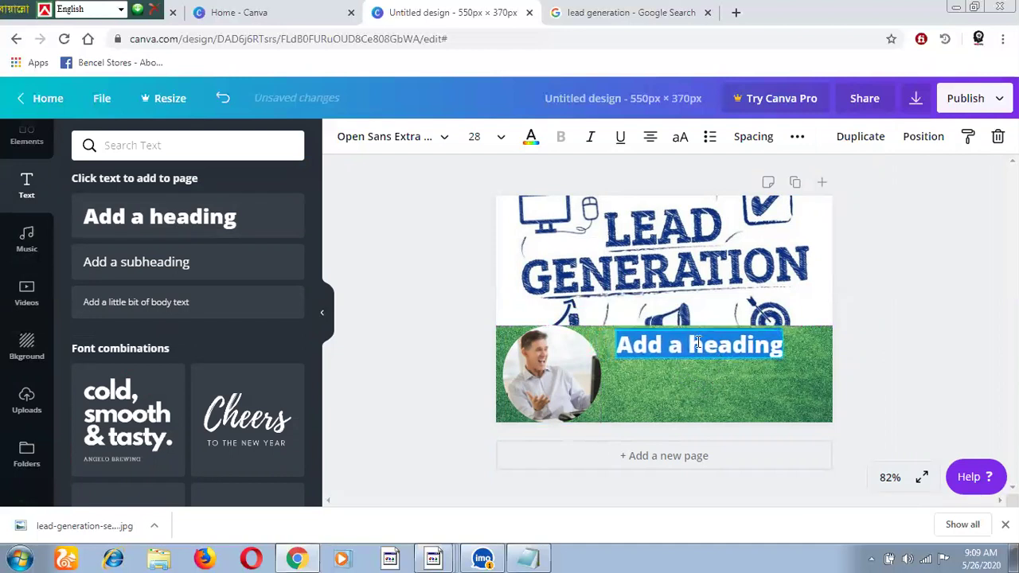
Clear the heading's placeholder text, then switch to Notepad and copy "company name" from the list
drag(698, 343, 698, 343)
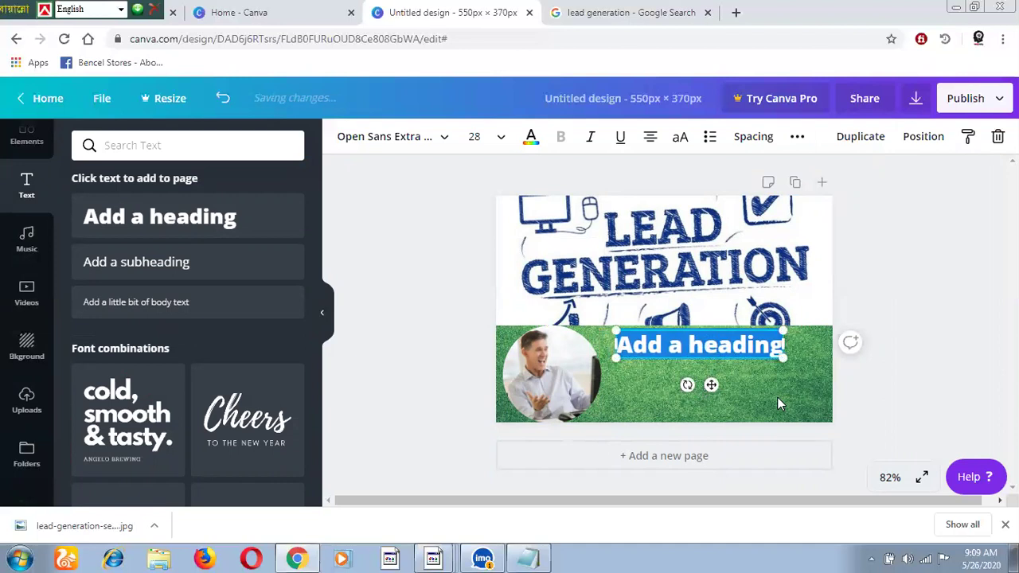
key(BackSpace)
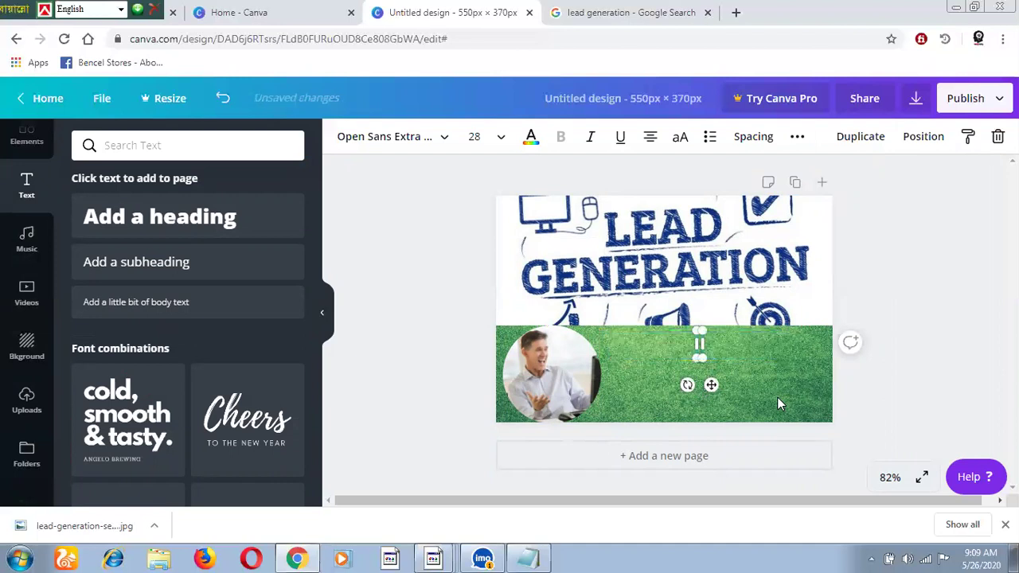
click(536, 557)
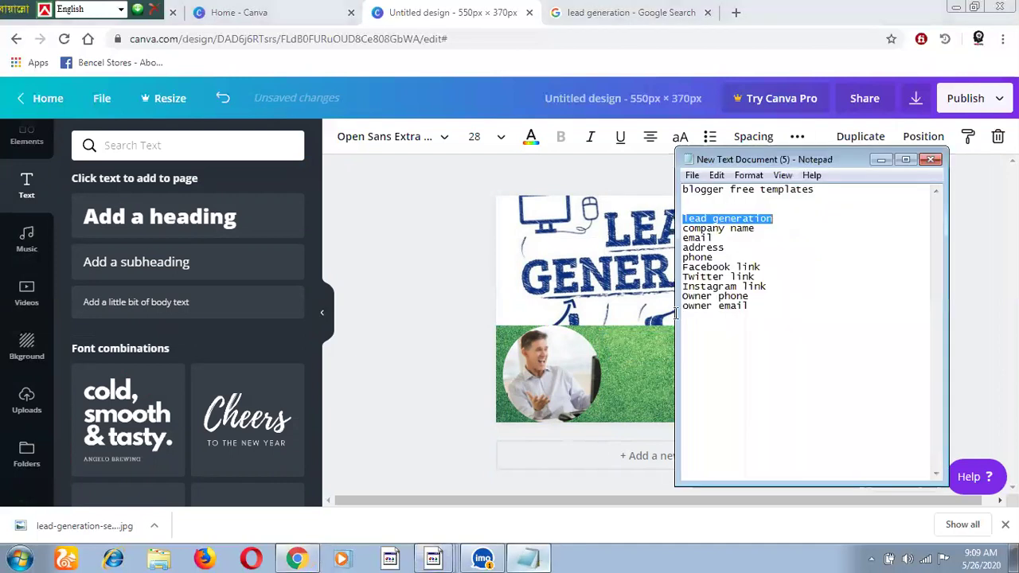
drag(754, 229, 683, 229)
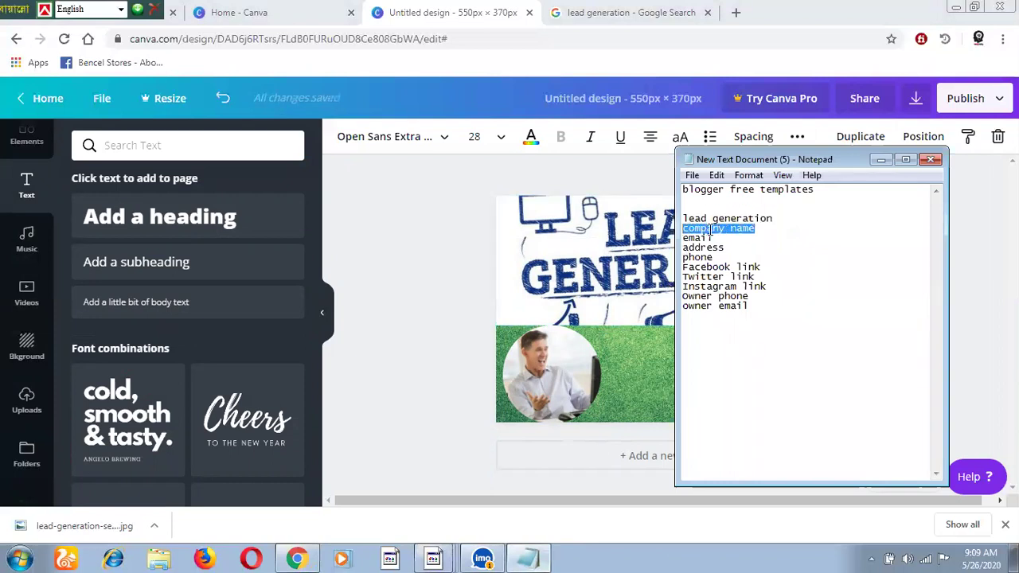
right_click(708, 230)
click(746, 280)
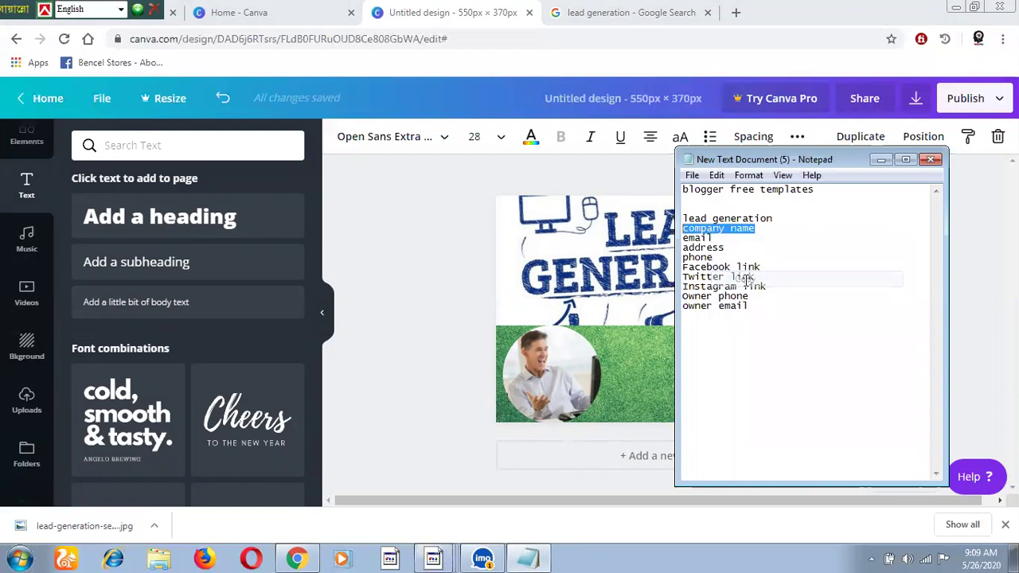
Back in Canva, add a new heading on the grass beside the circular picture and clear its placeholder text
click(633, 350)
click(696, 351)
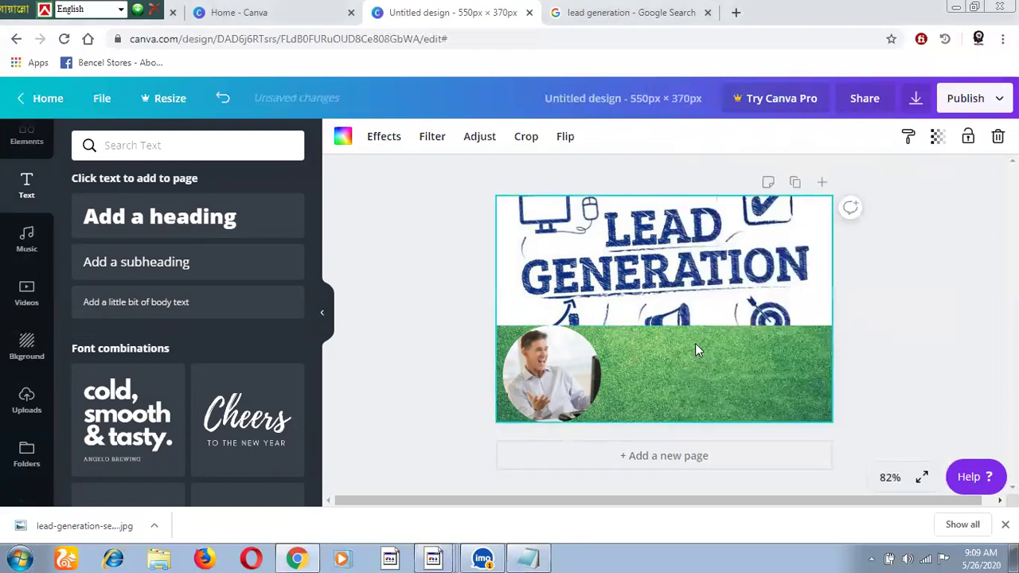
click(252, 229)
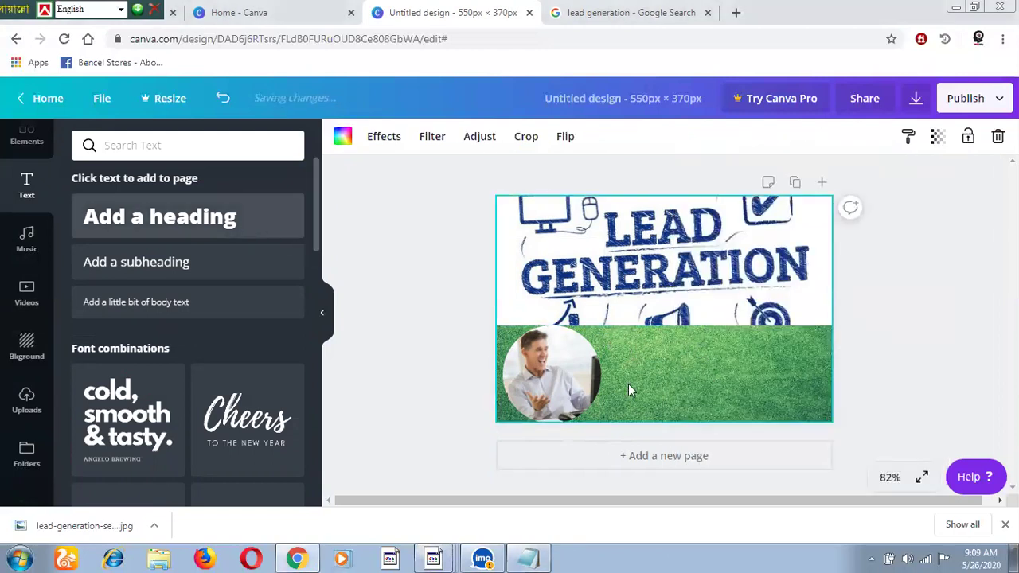
drag(676, 350, 694, 382)
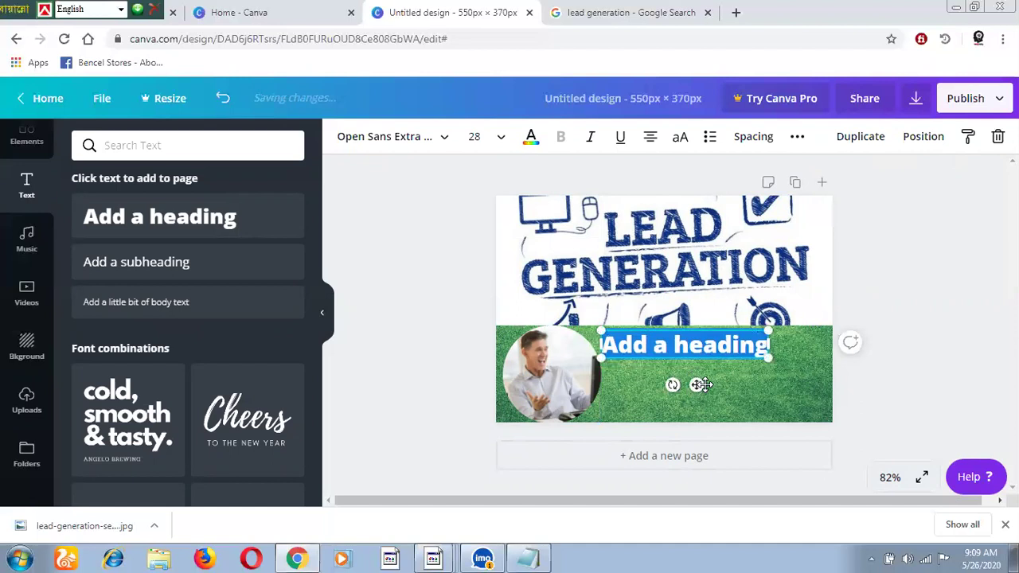
key(BackSpace)
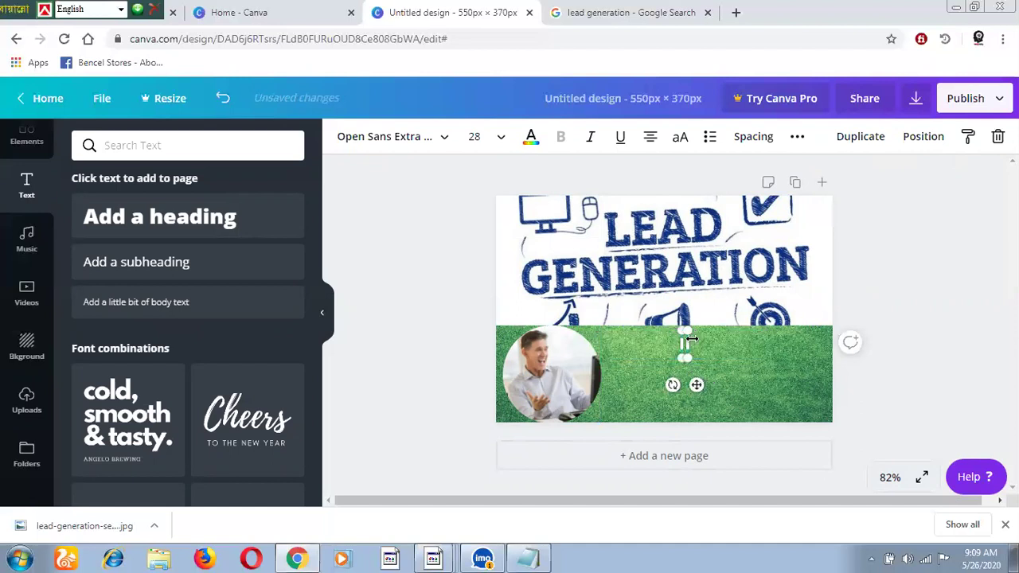
Paste "company name" into the empty heading box and widen the box to about 372 px so it fits on one line
right_click(685, 344)
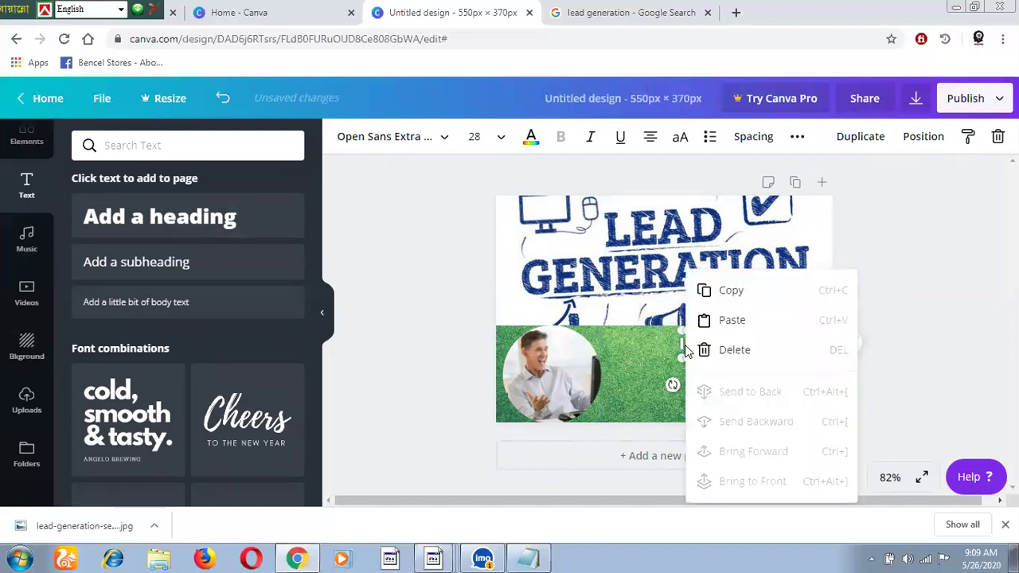
click(689, 344)
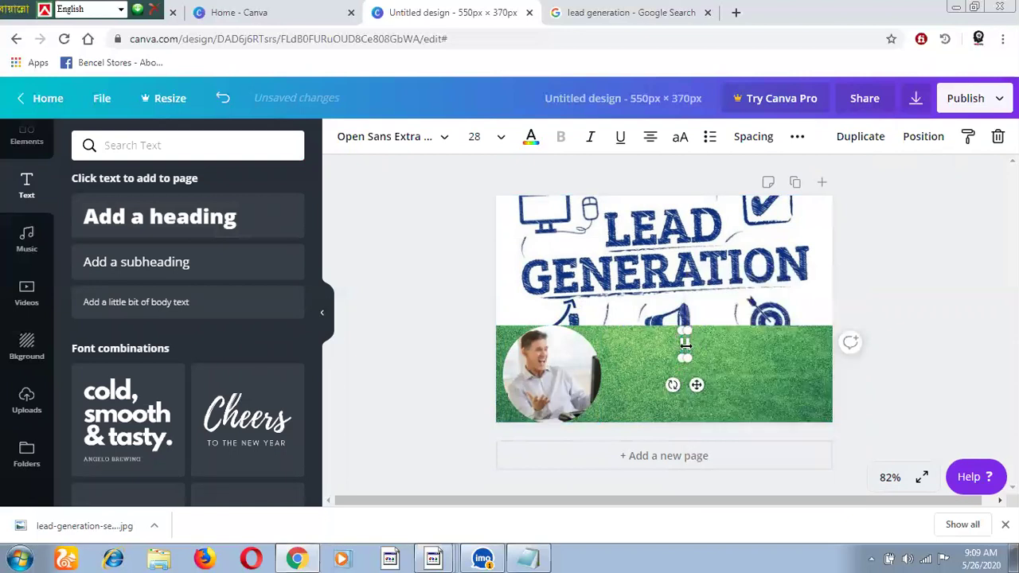
drag(686, 344, 695, 344)
right_click(688, 344)
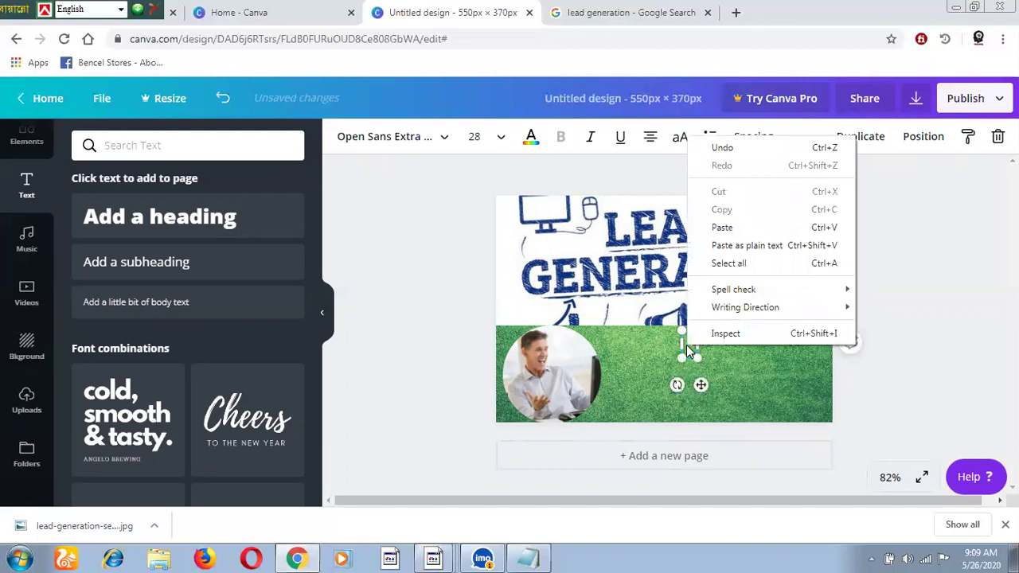
click(725, 228)
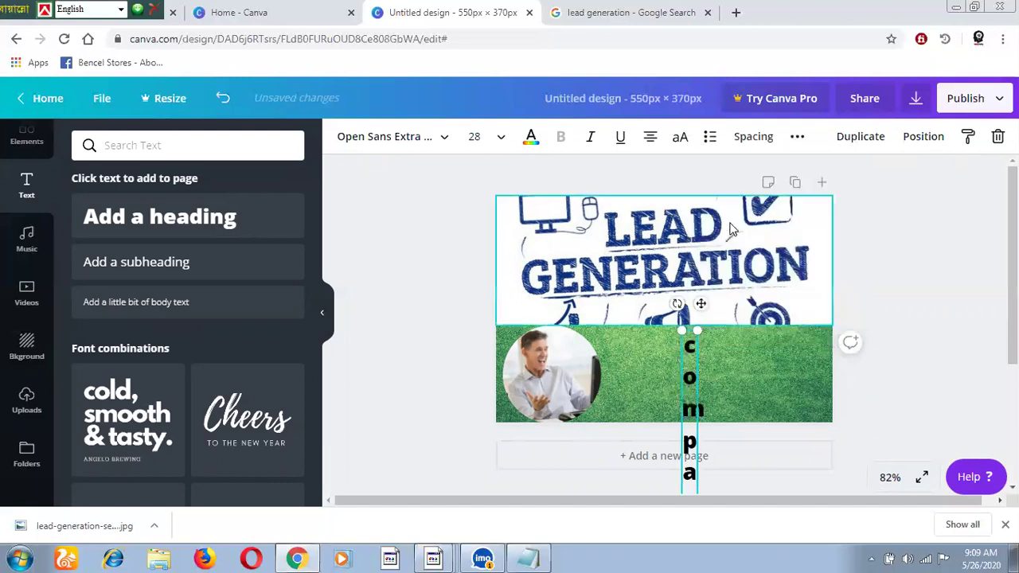
drag(695, 411, 910, 376)
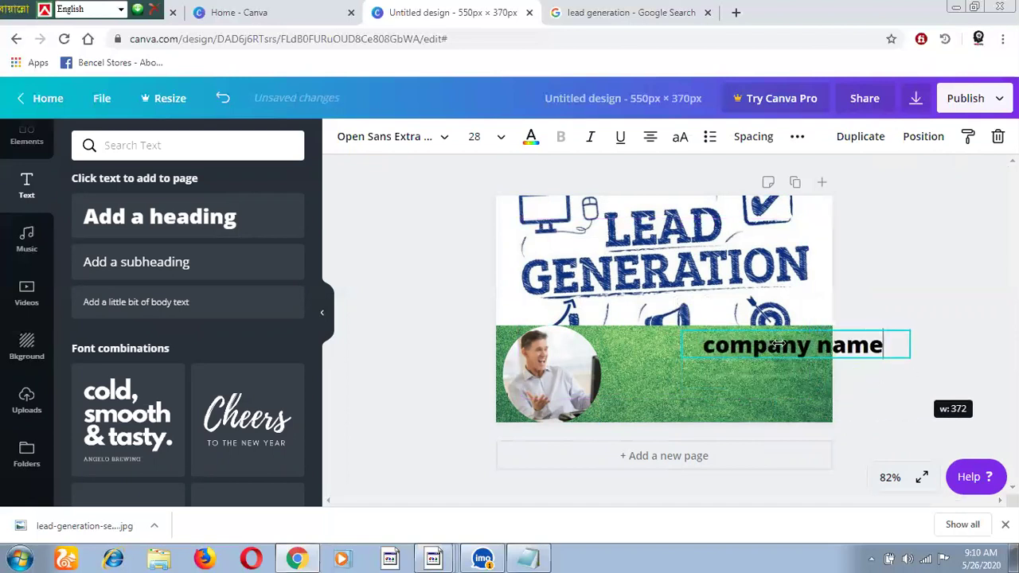
Capitalise the heading to read "Company name" and place it low on the grass beside the circular picture
drag(806, 385, 709, 369)
click(630, 343)
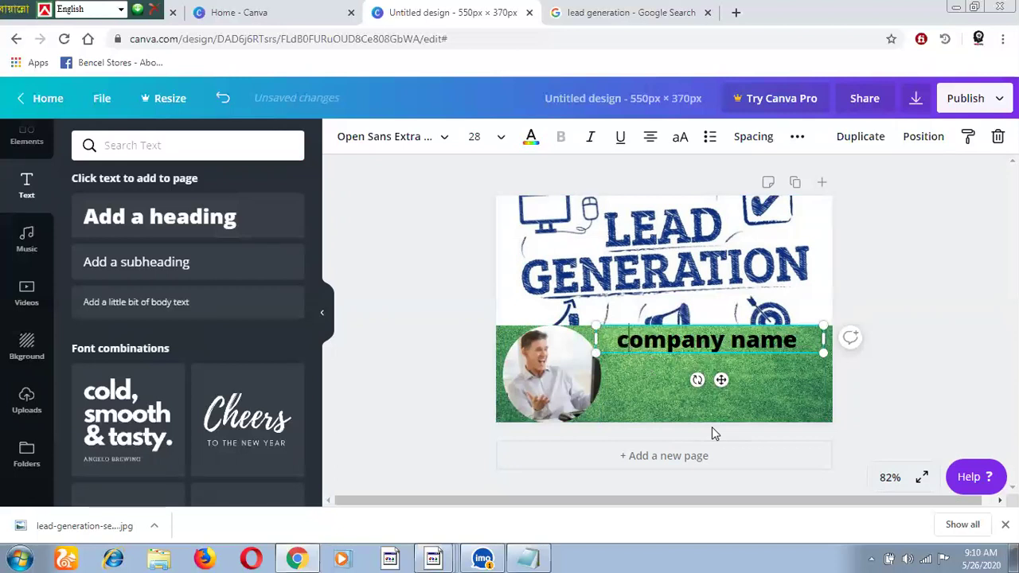
key(BackSpace)
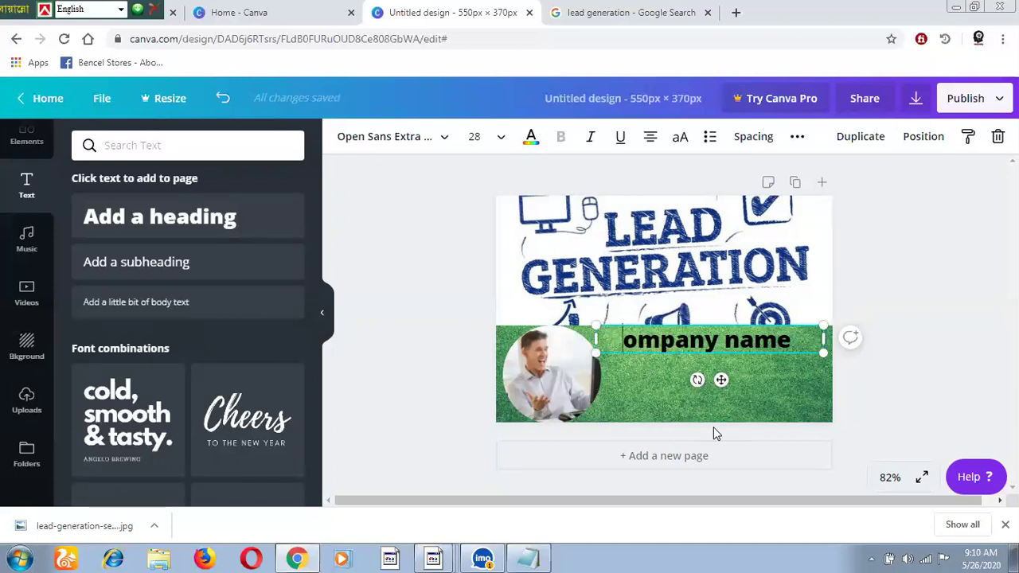
text(C)
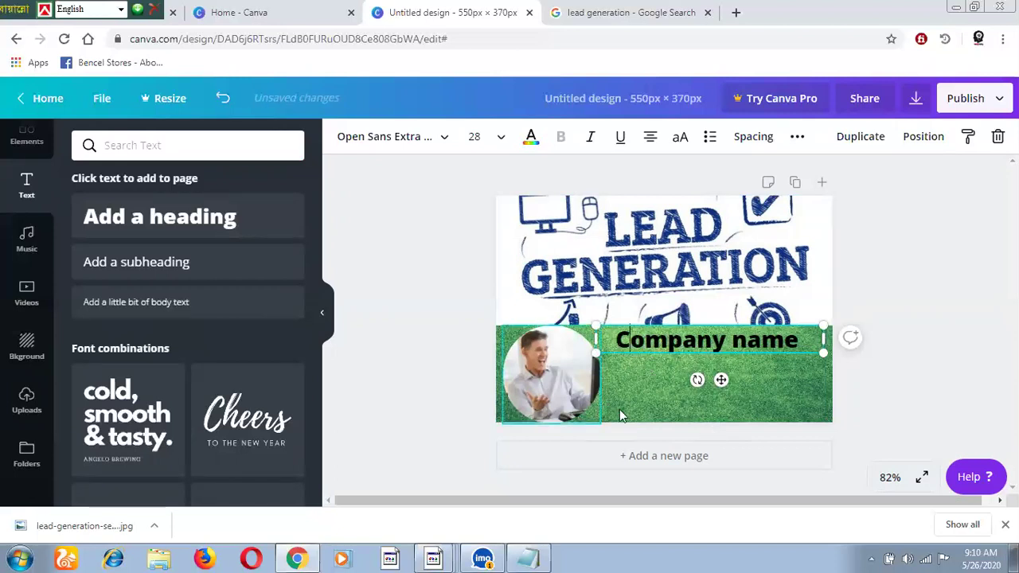
drag(721, 373, 732, 390)
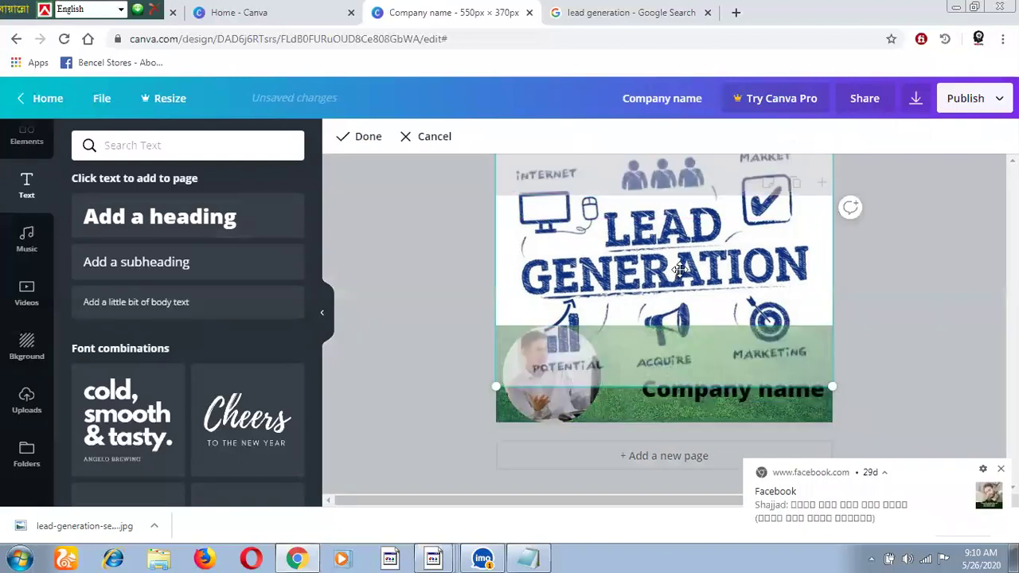
Reposition the lead generation picture inside its frame so the full GENERATION title sits above the green band
double_click(672, 287)
drag(695, 227, 732, 267)
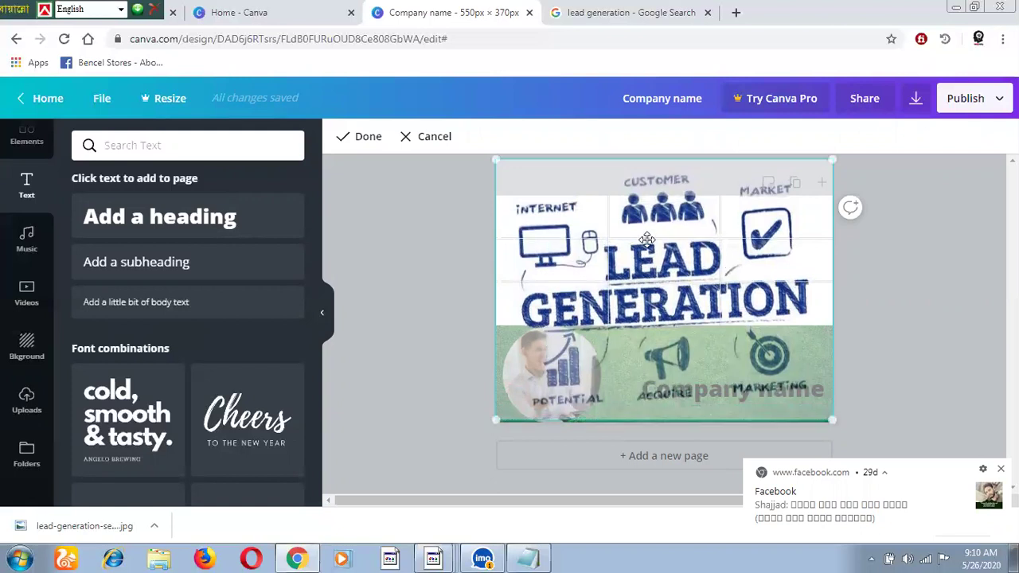
click(413, 224)
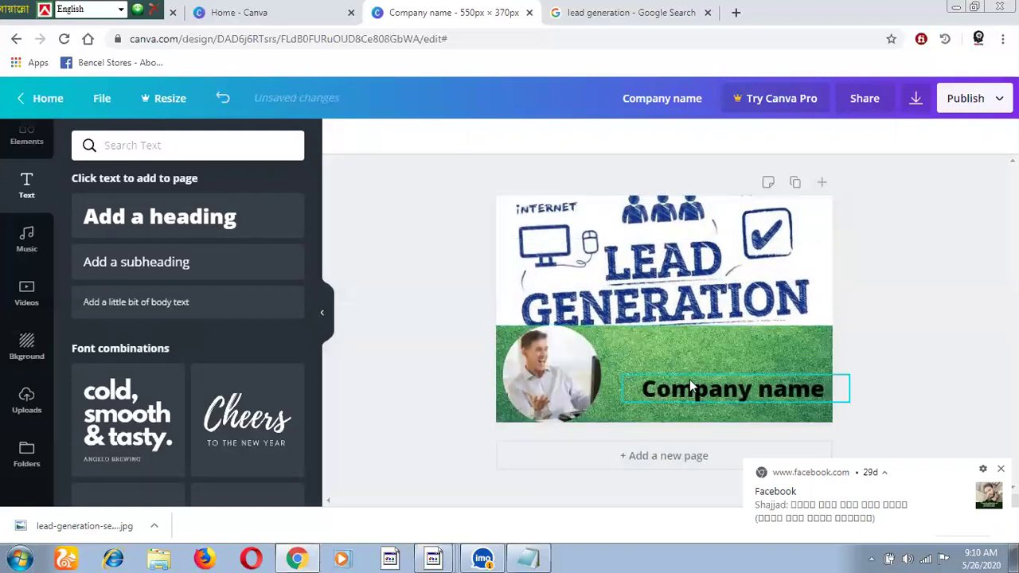
Move the Company name heading to the top of the green band and shrink its text to size 24.1
drag(690, 383, 662, 328)
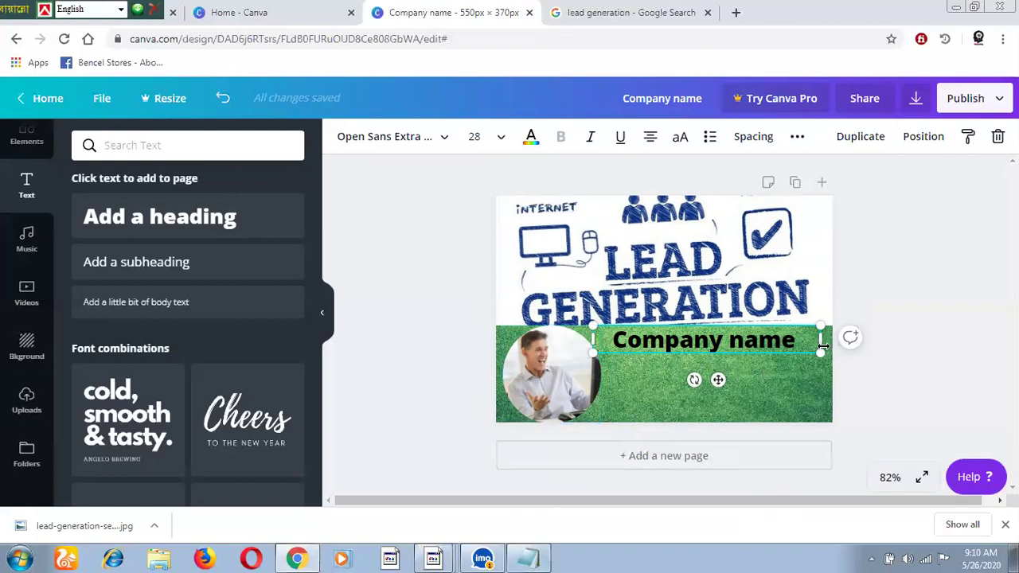
drag(799, 350, 786, 338)
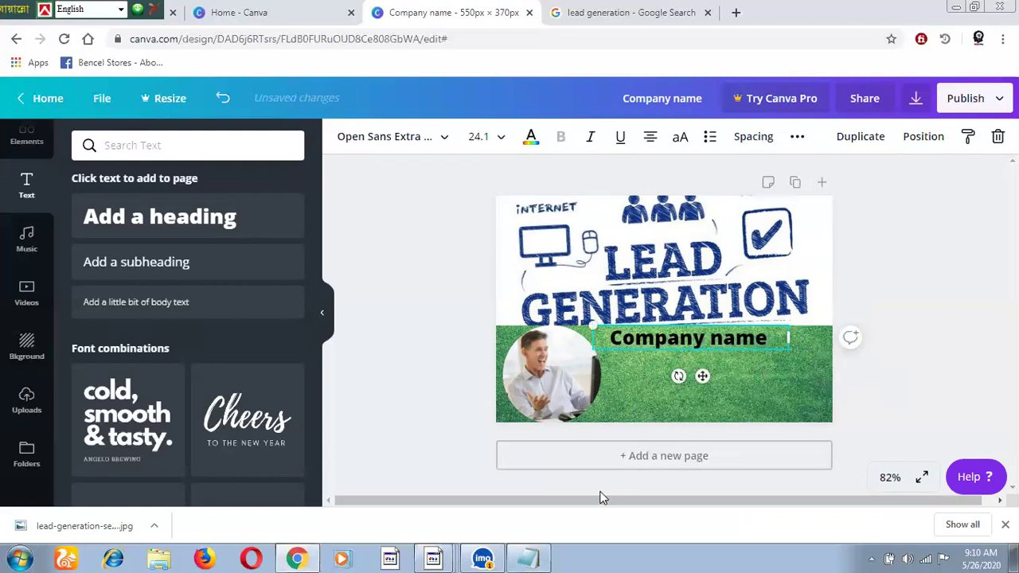
Switch to the Notepad document and copy the lines from email through owner email
click(532, 556)
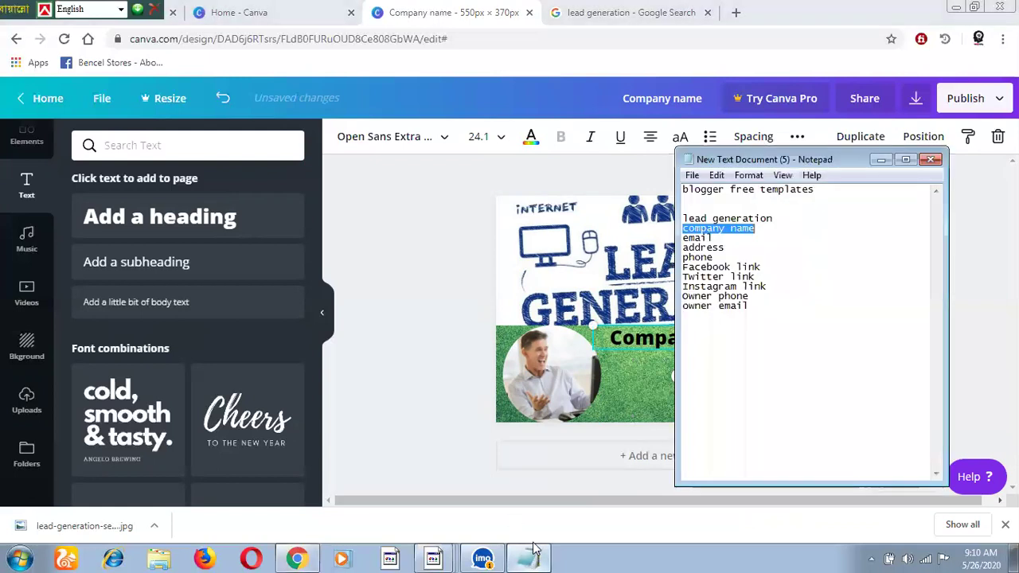
click(714, 238)
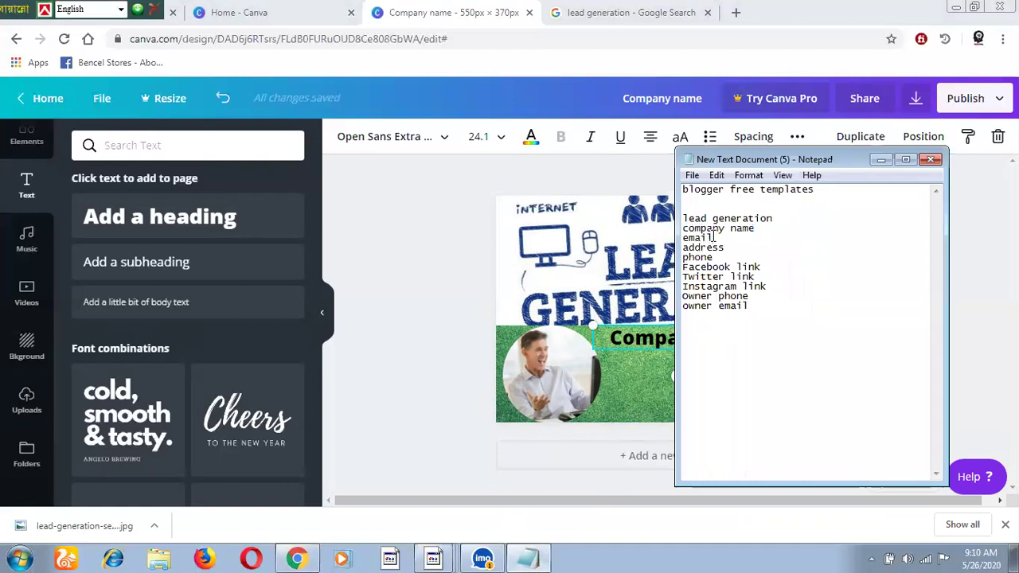
drag(754, 314, 684, 238)
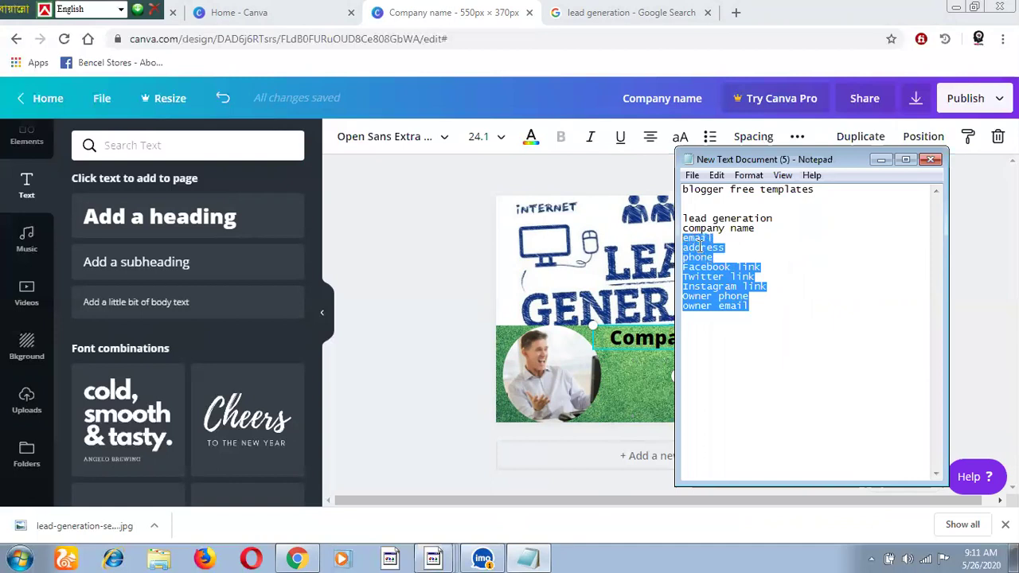
right_click(697, 253)
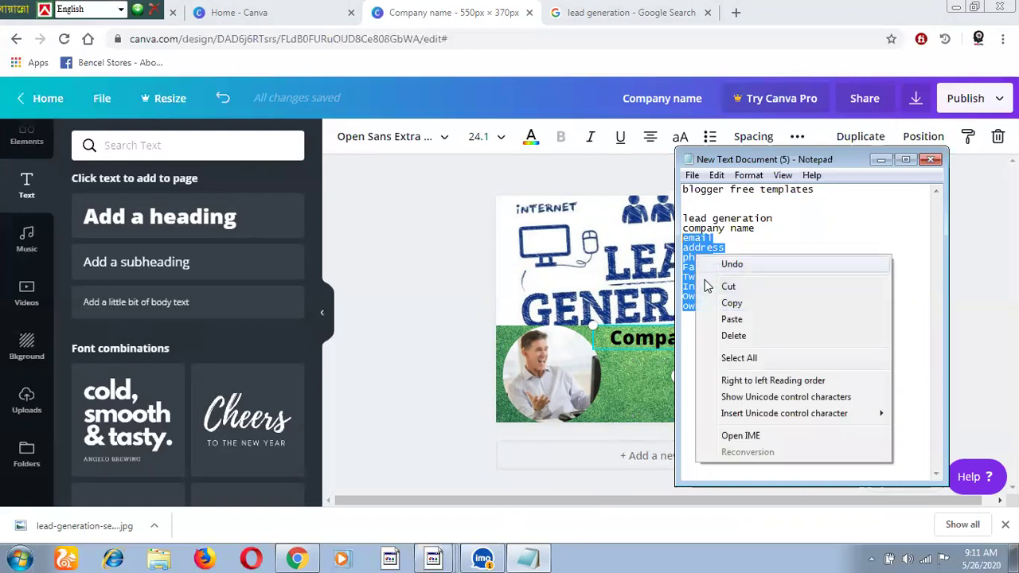
click(731, 303)
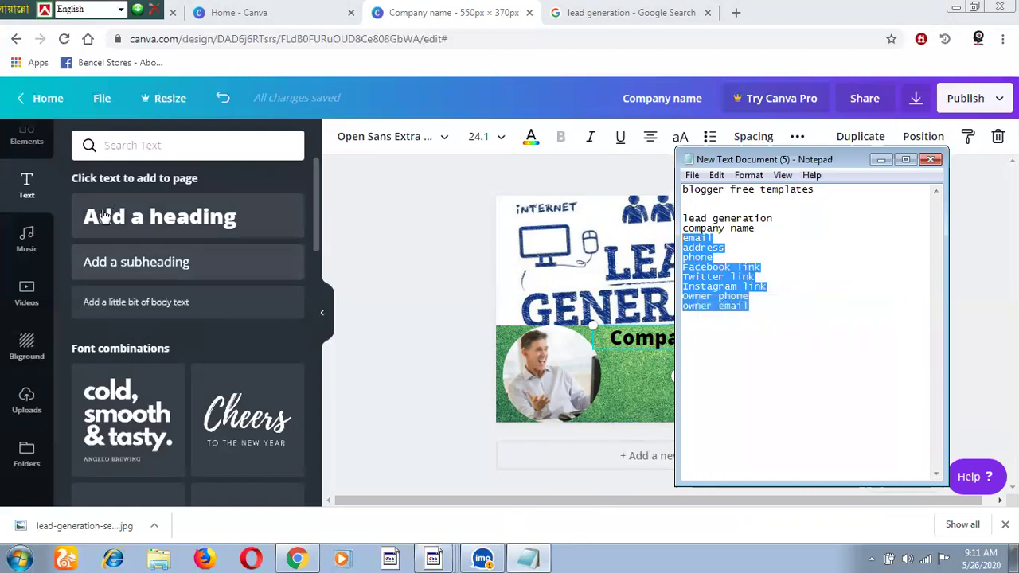
Add a subheading below the Company name heading and clear its placeholder text
click(151, 275)
drag(152, 275, 635, 374)
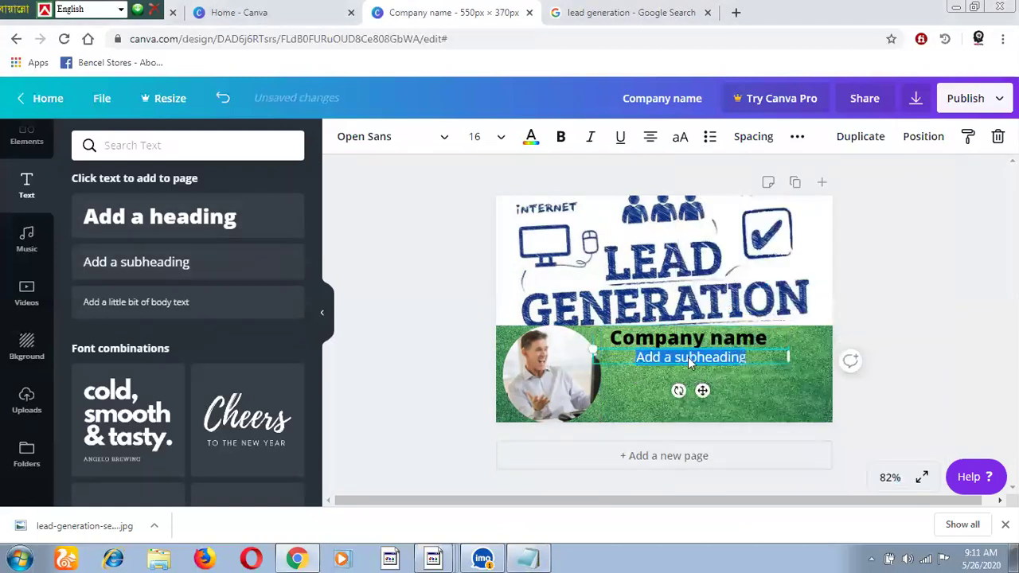
click(755, 353)
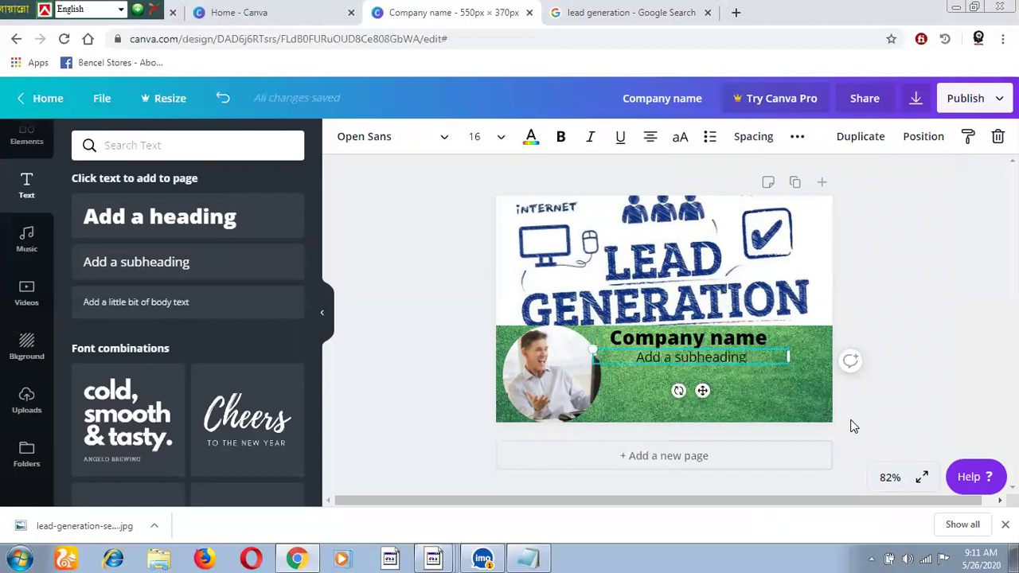
key(BackSpace)
key(BackSpace)
key(BackSpace)
key(BackSpace)
key(BackSpace)
key(BackSpace)
key(BackSpace)
key(BackSpace)
key(BackSpace)
key(BackSpace)
key(BackSpace)
key(BackSpace)
key(BackSpace)
key(BackSpace)
key(BackSpace)
key(BackSpace)
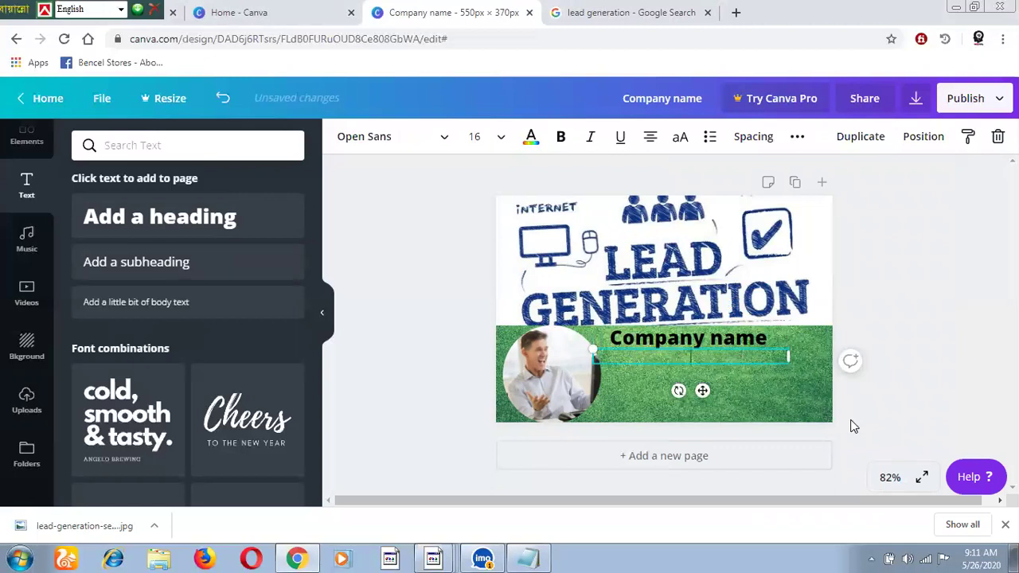
Paste the copied contact list into the empty subheading and widen its text box to the design's edge
right_click(705, 358)
click(764, 234)
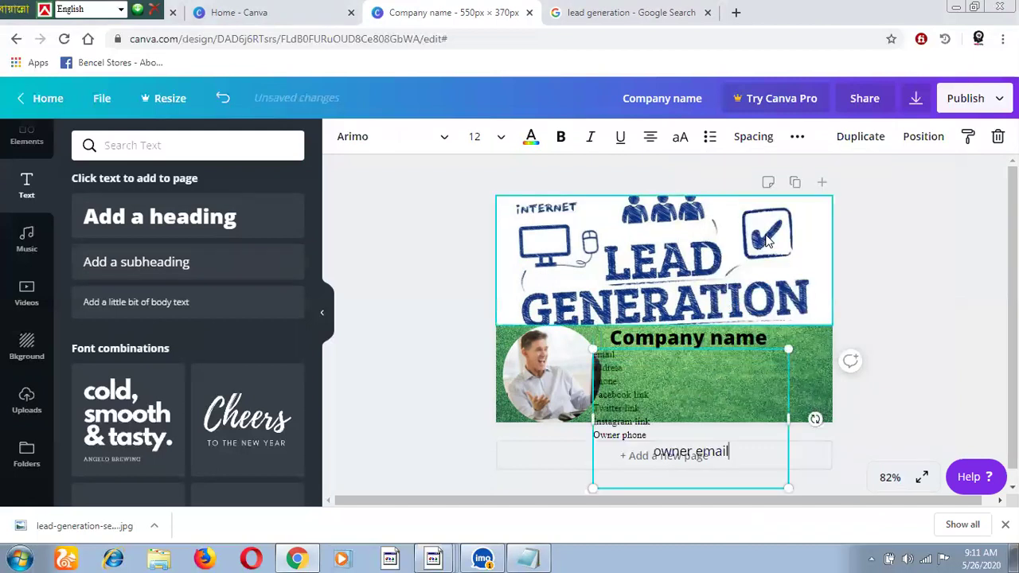
drag(800, 410, 833, 405)
double_click(684, 378)
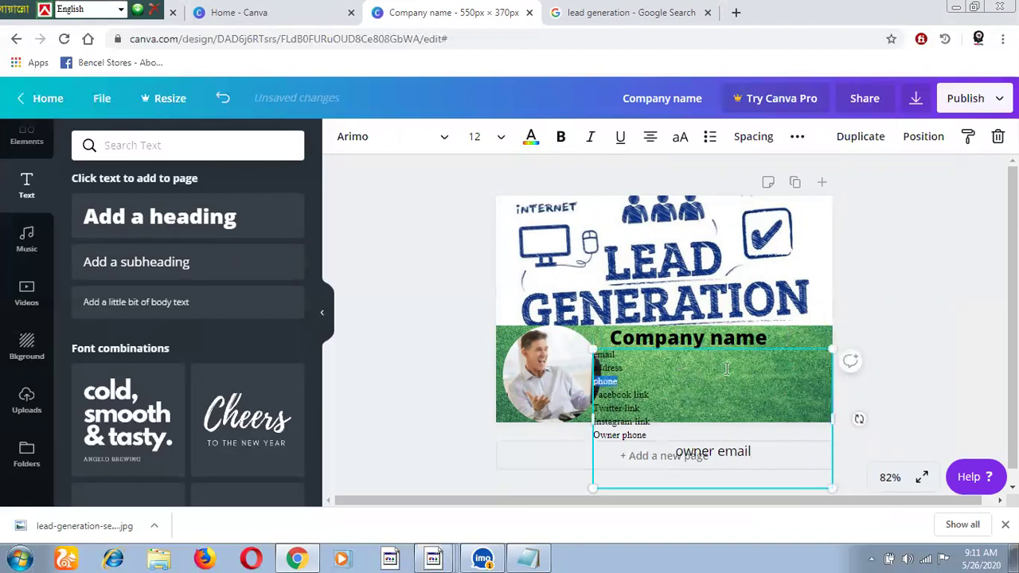
click(422, 282)
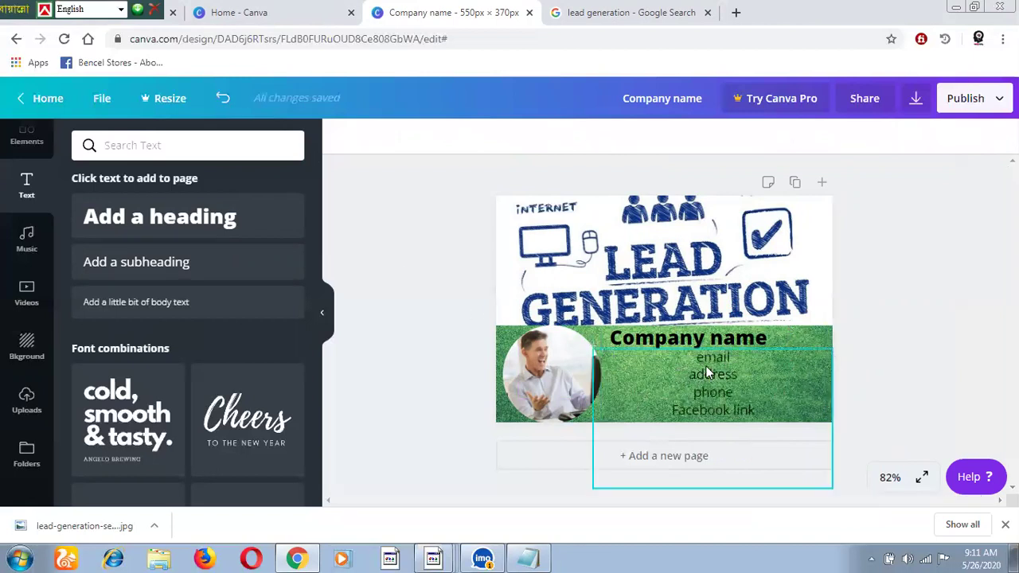
Join the contact lines so email, address, phone and Facebook link share one line, and Twitter link and Instagram link share the next
drag(706, 368, 733, 373)
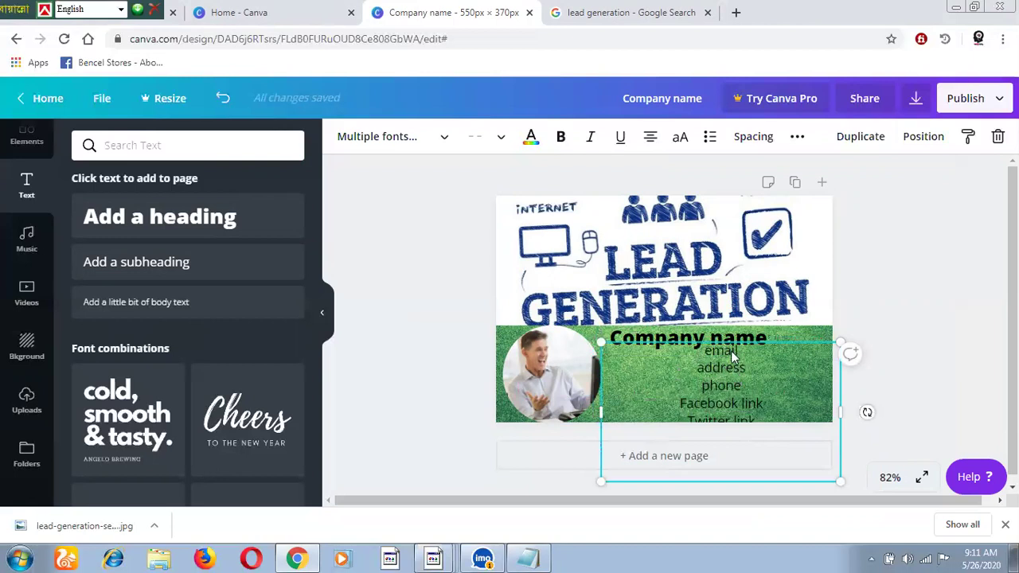
click(753, 354)
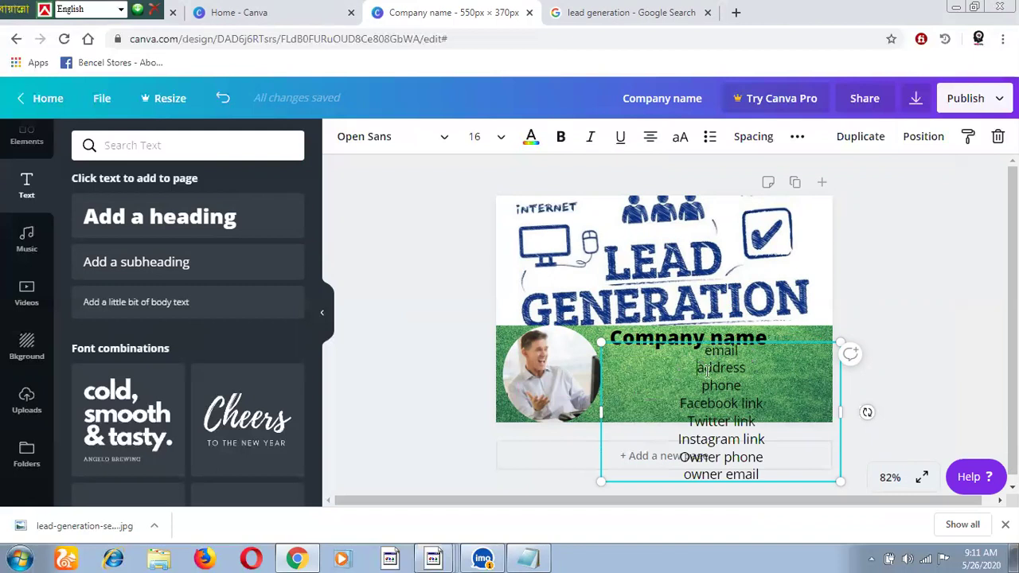
key(BackSpace)
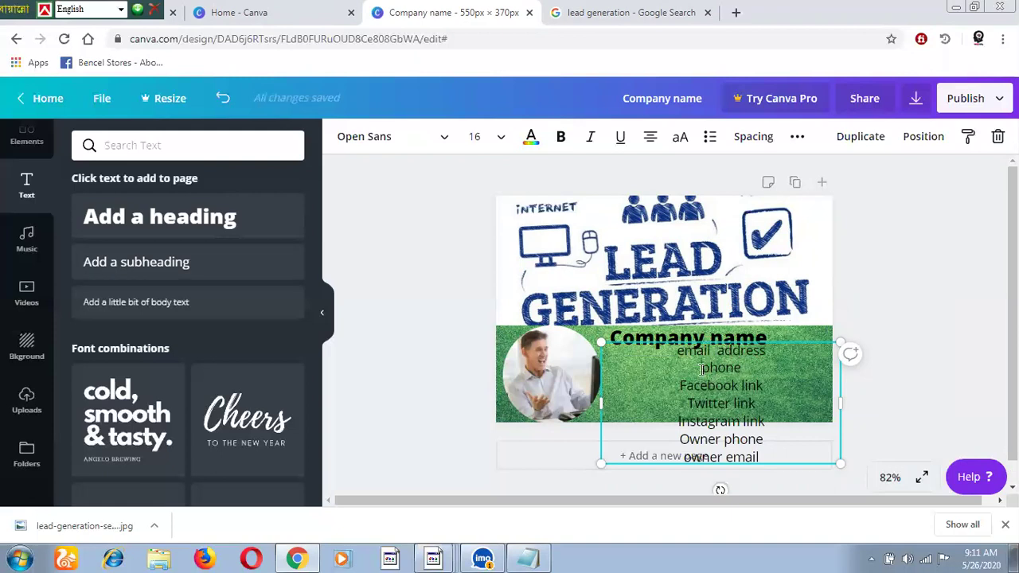
click(702, 369)
key(BackSpace)
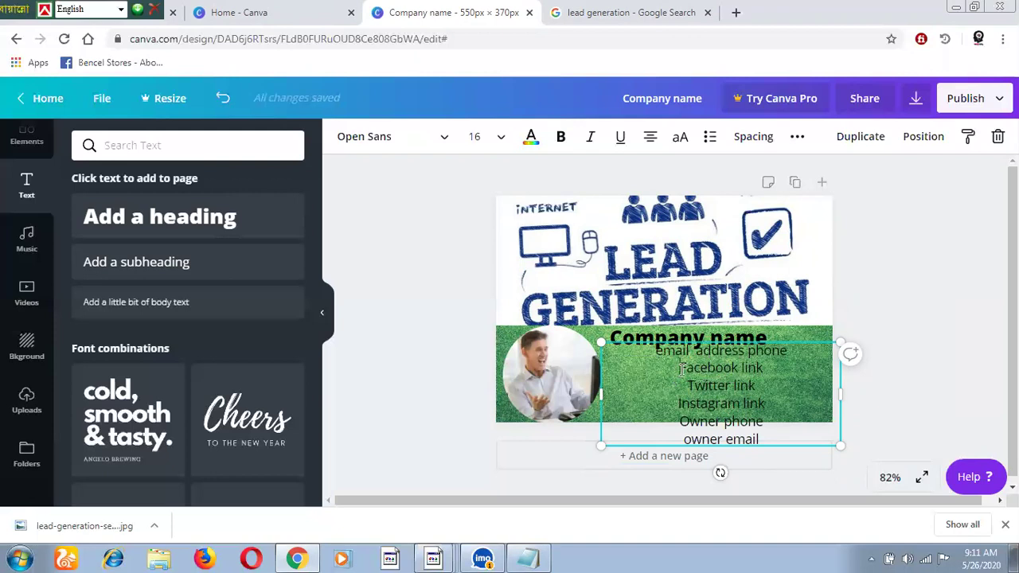
click(679, 368)
key(BackSpace)
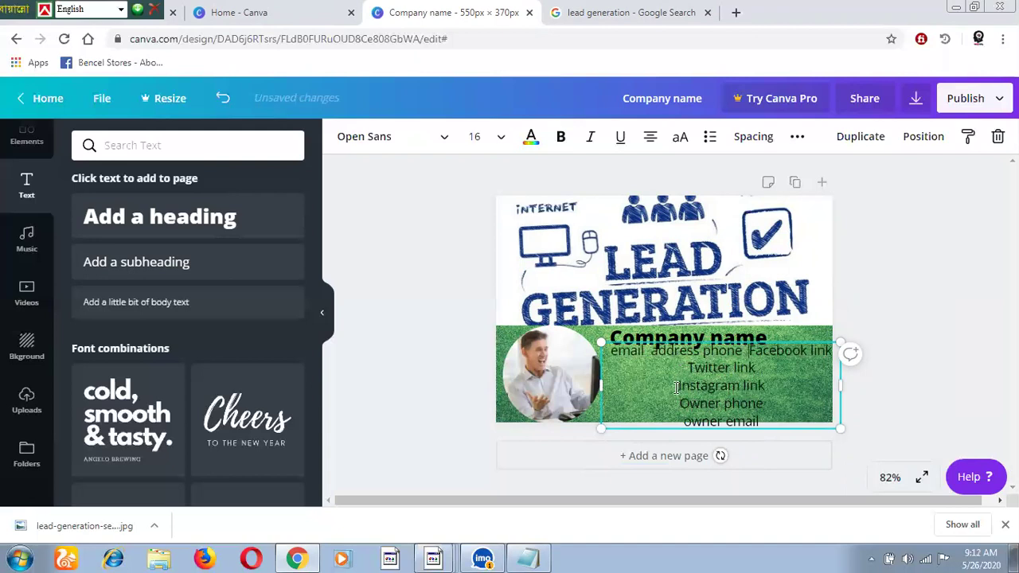
click(681, 389)
key(BackSpace)
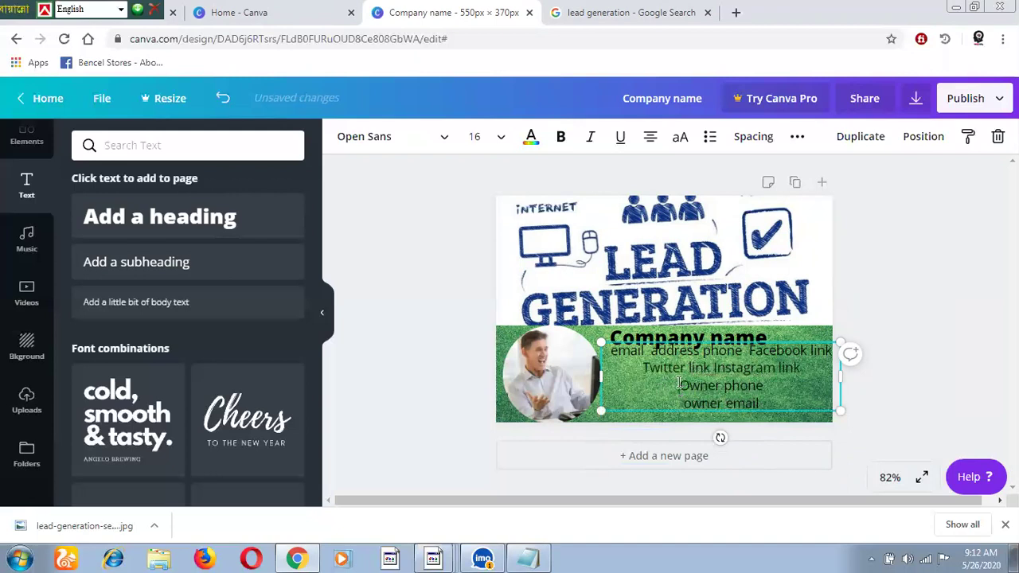
click(681, 384)
key(BackSpace)
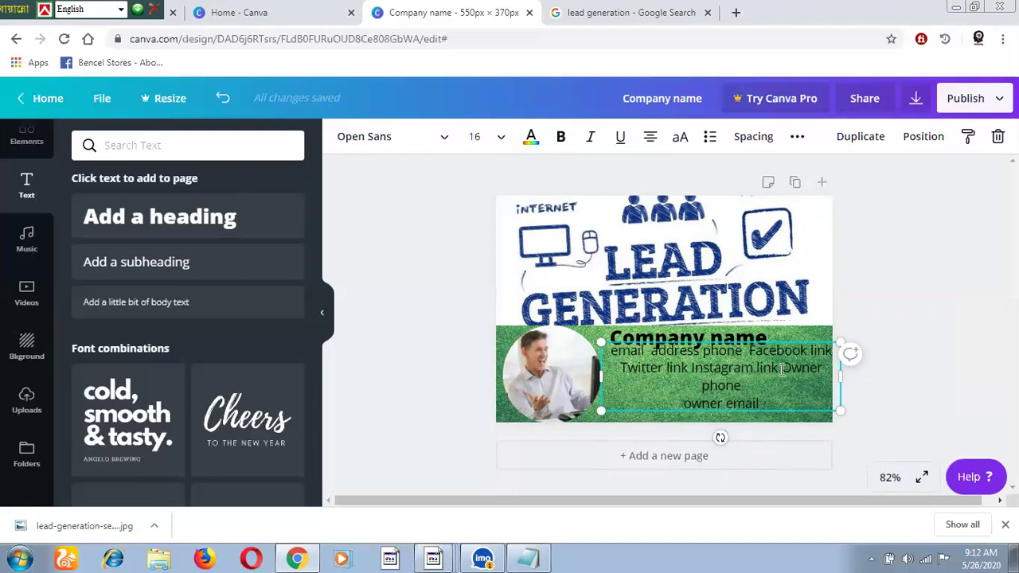
key(Delete)
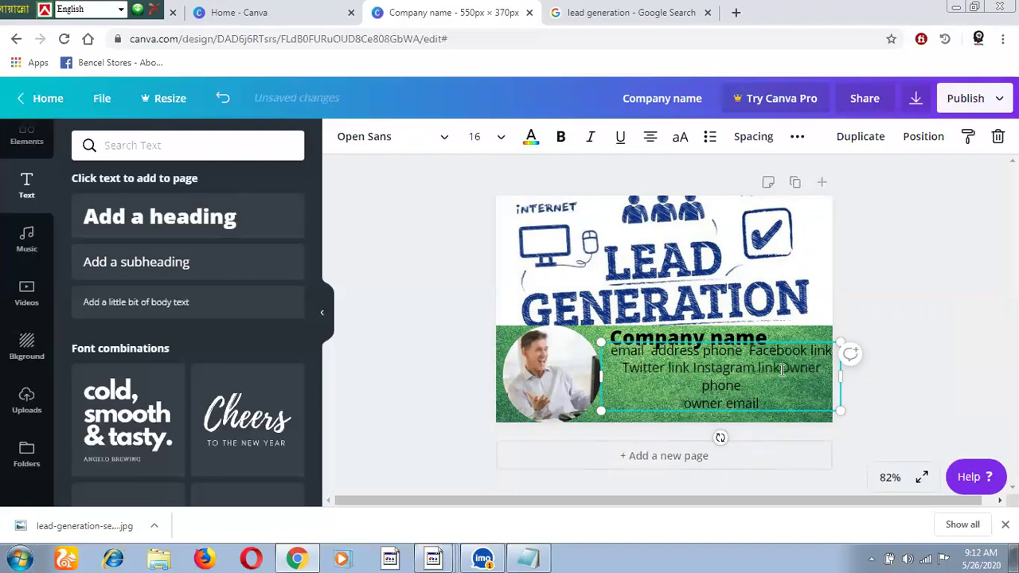
key(Return)
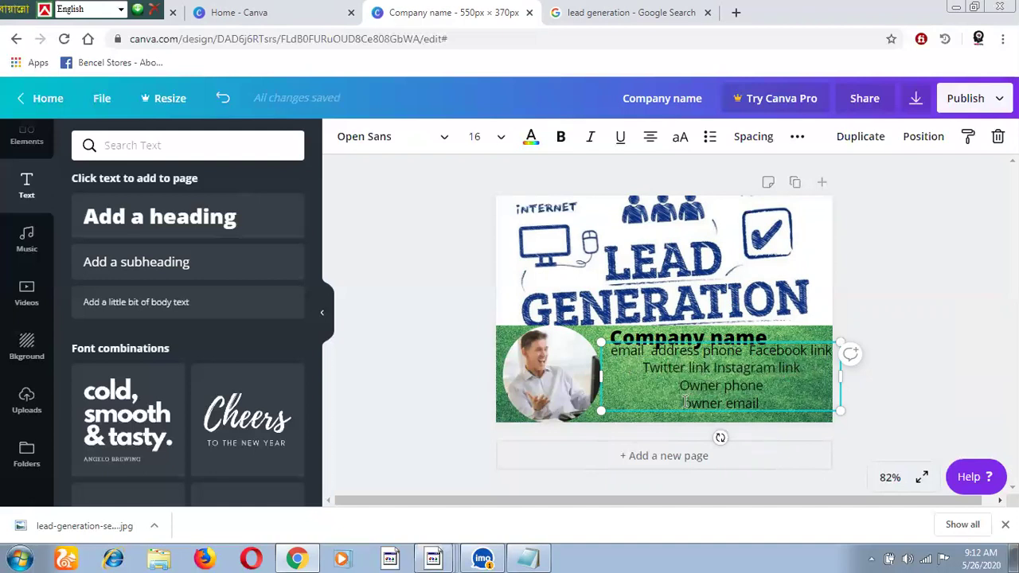
Put owner email on the same line as Owner phone in the contact text
key(BackSpace)
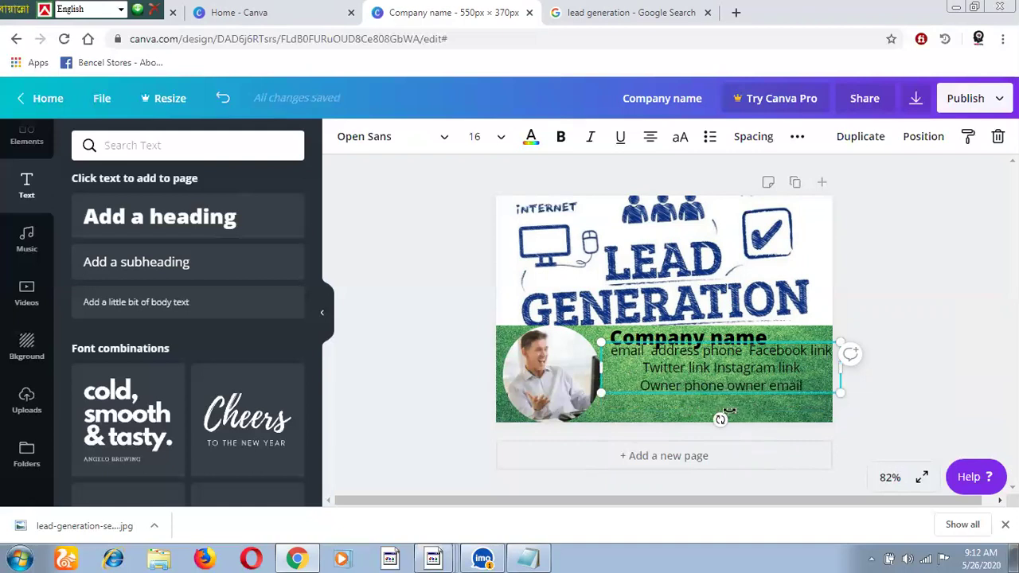
click(843, 325)
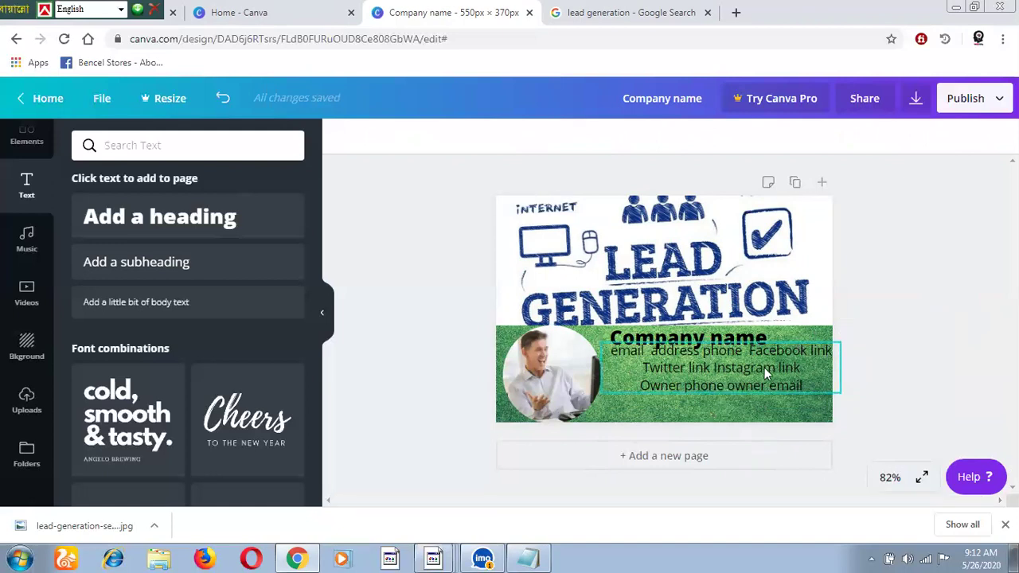
Make the contact text bold and place it just below the Company name heading
mouse_move(760, 373)
mouse_down()
mouse_move(753, 403)
mouse_move(753, 382)
mouse_up()
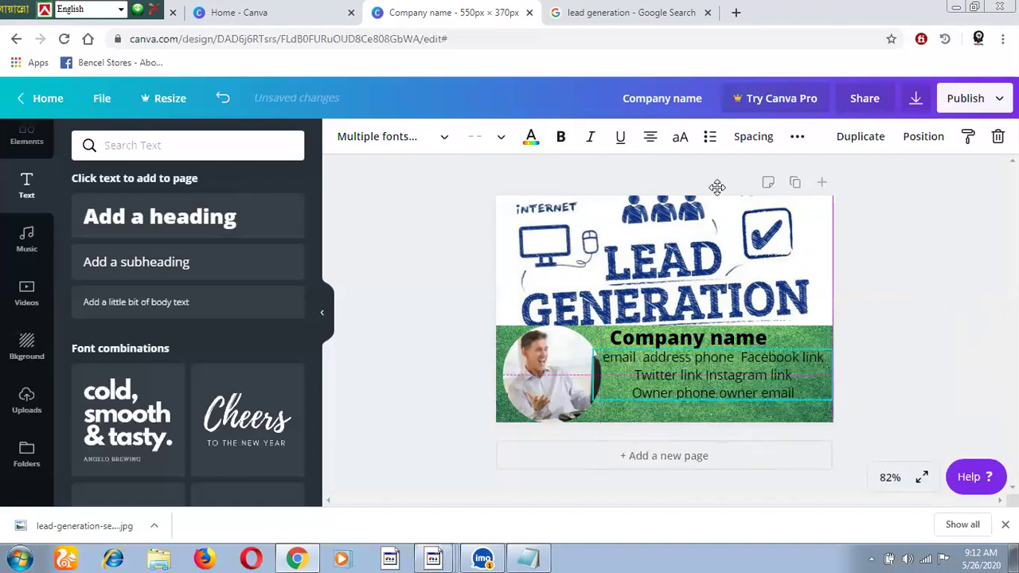
click(562, 137)
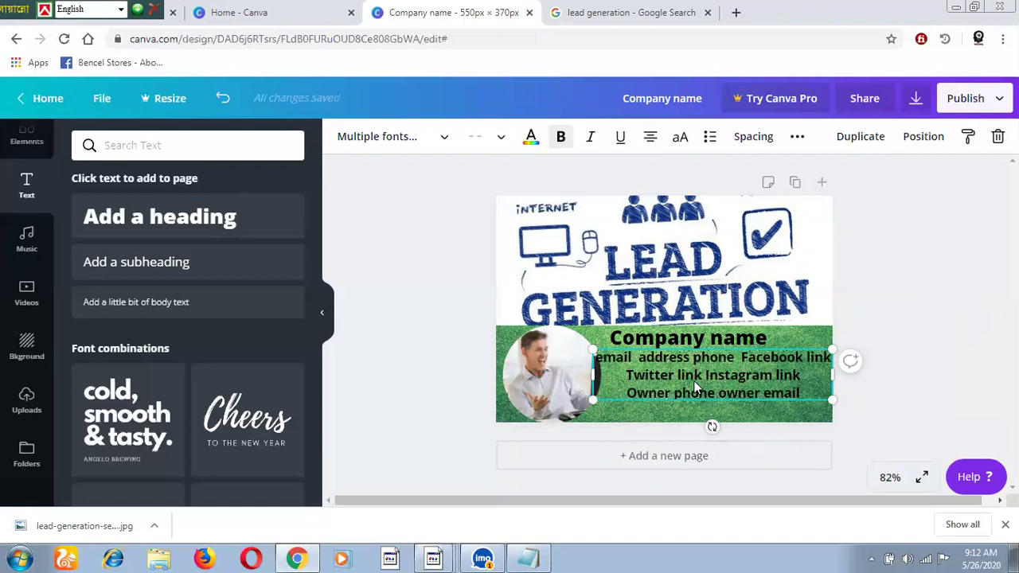
drag(700, 387, 701, 386)
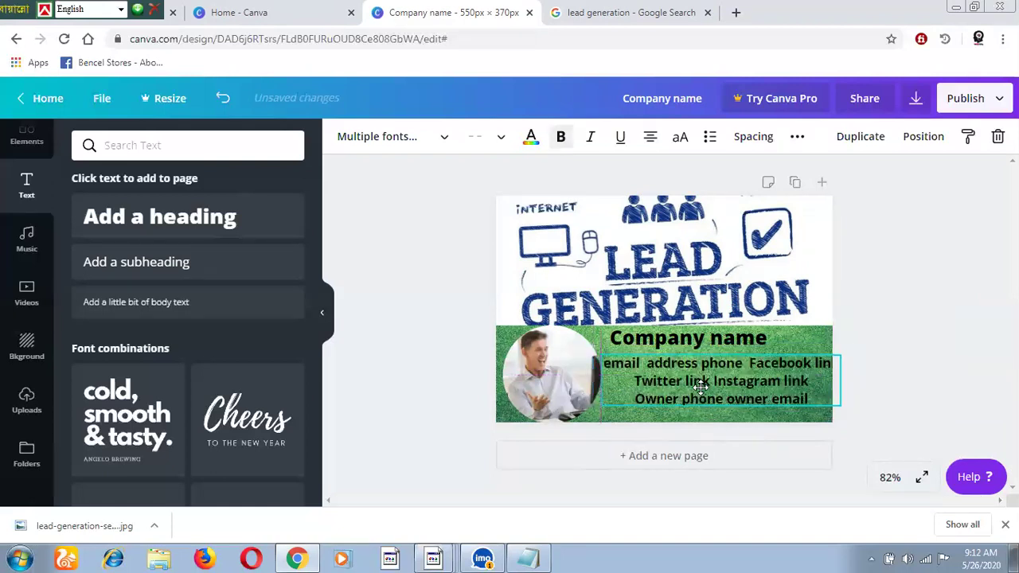
Shift the circular photo to the green band's outer edge and move the Company name heading closer to it
click(569, 365)
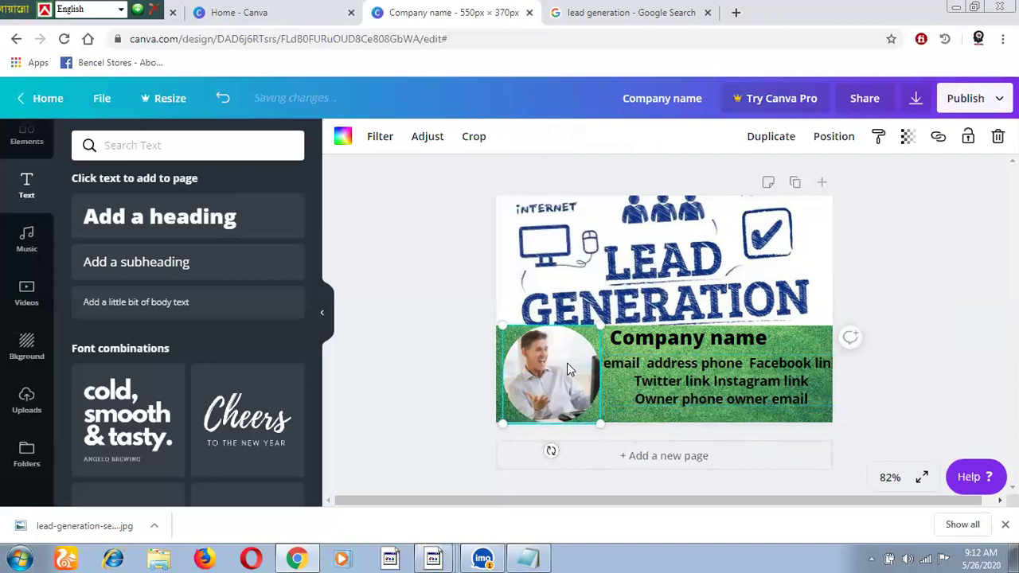
drag(562, 360, 554, 358)
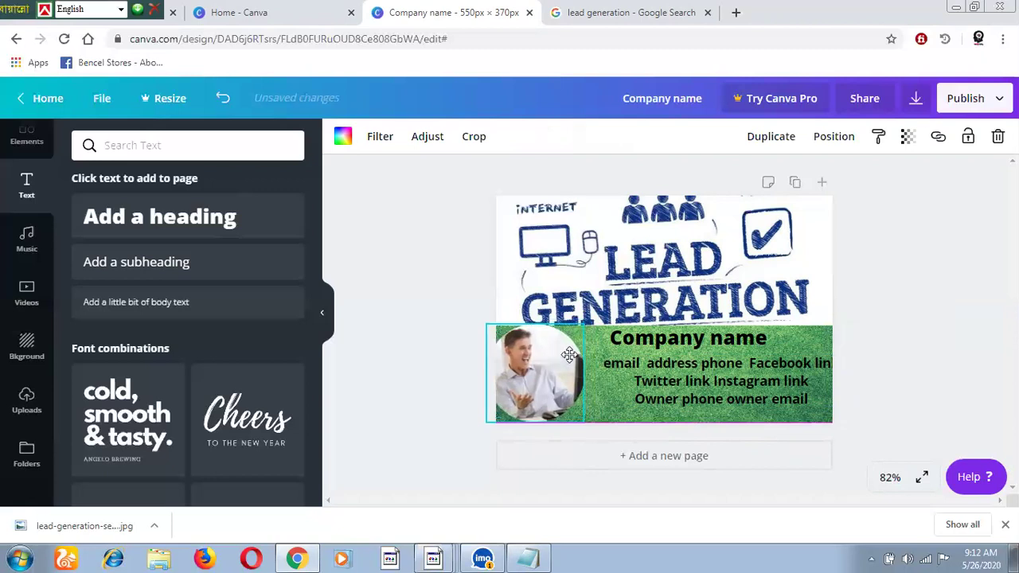
drag(678, 345, 675, 376)
Enlarge the contact text block to about 429 wide, text size 17.5, and fit it directly below the Company name heading
click(703, 379)
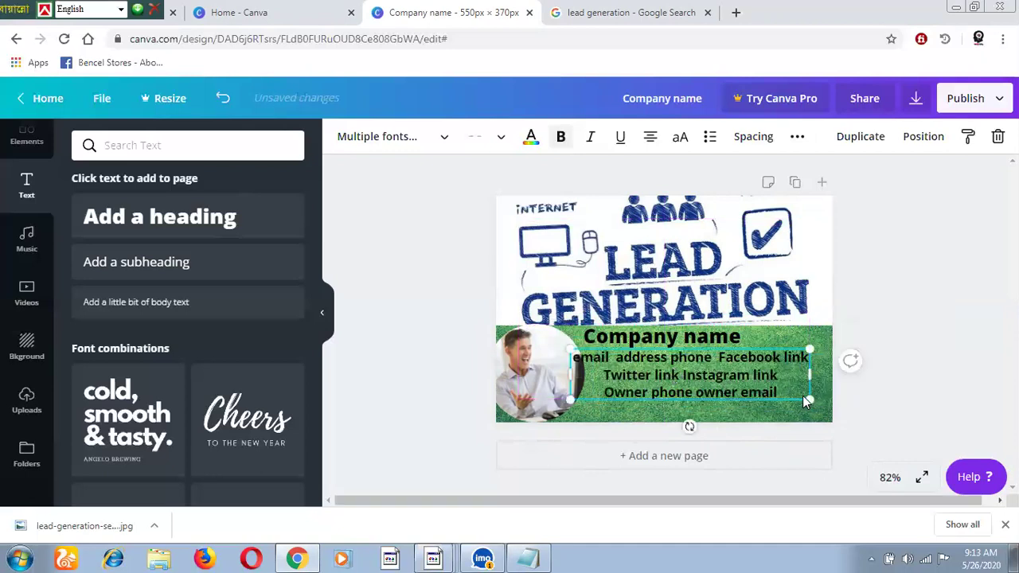
drag(811, 402, 824, 411)
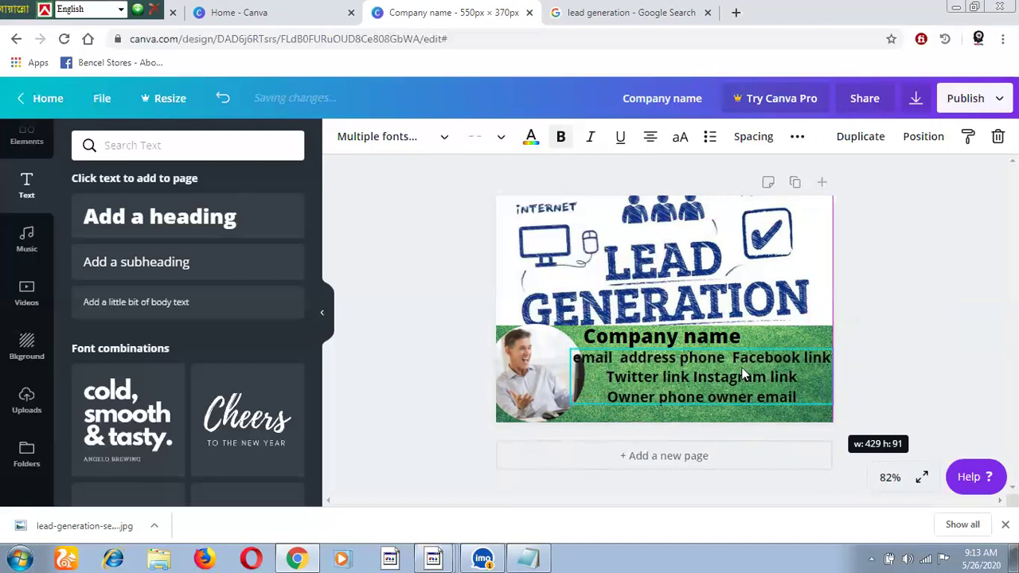
mouse_move(739, 369)
mouse_down()
mouse_move(752, 381)
mouse_move(738, 368)
mouse_up()
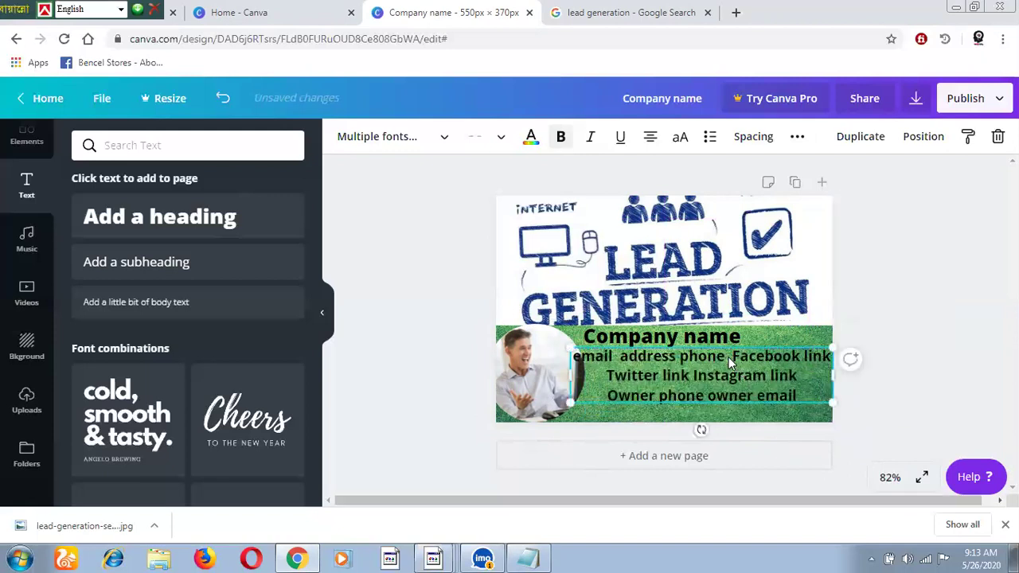
click(728, 356)
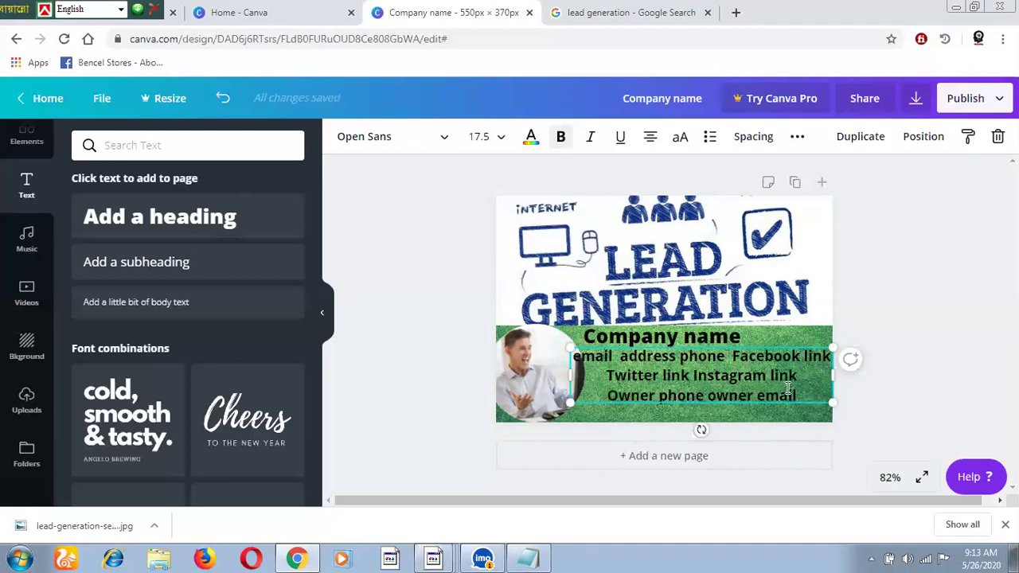
Start a new line before Facebook link in the contact text
key(Return)
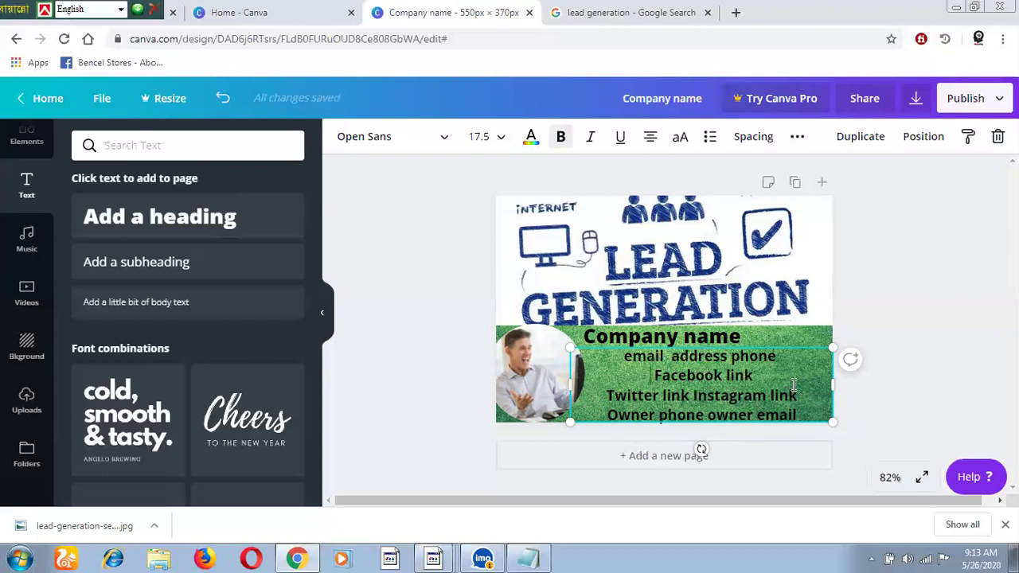
drag(771, 374, 761, 362)
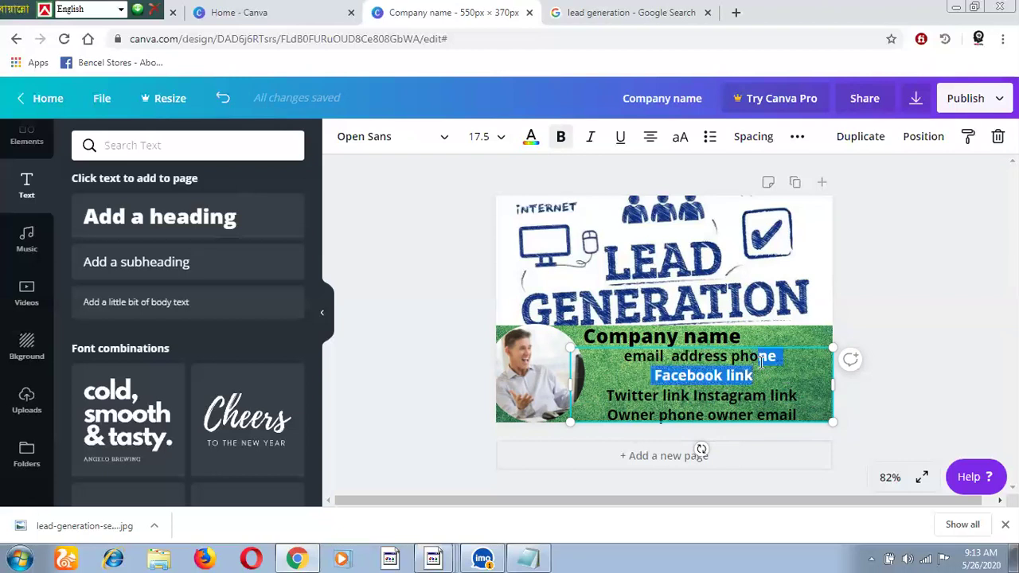
click(879, 324)
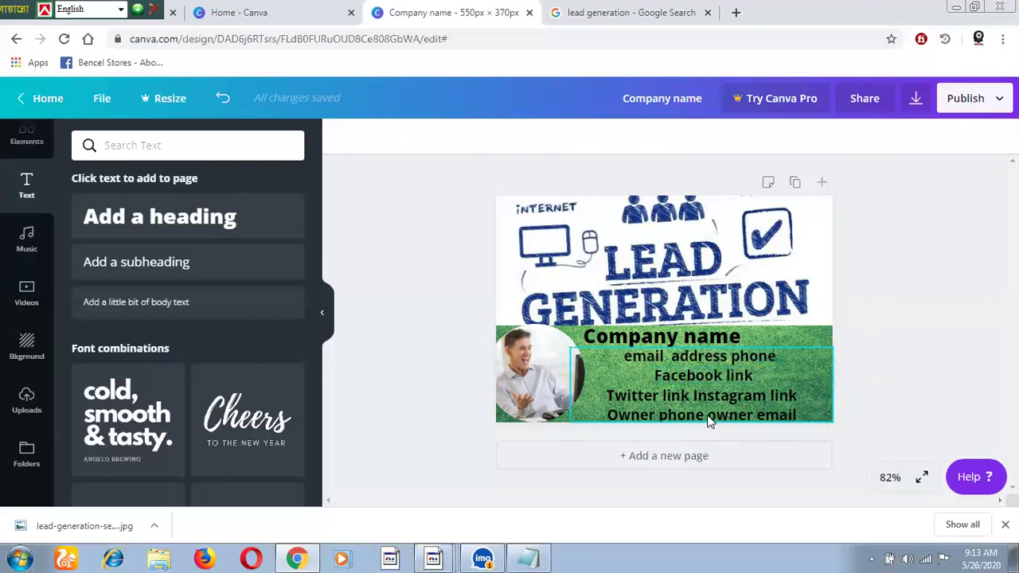
Nudge the contact text block slightly within the green band and delete the circular photo
click(705, 402)
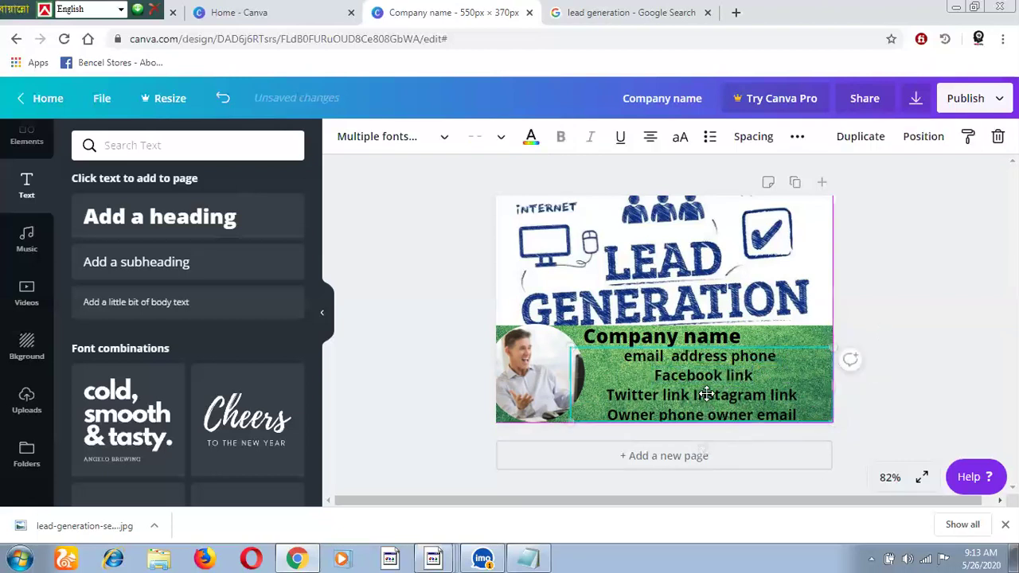
drag(705, 400, 705, 403)
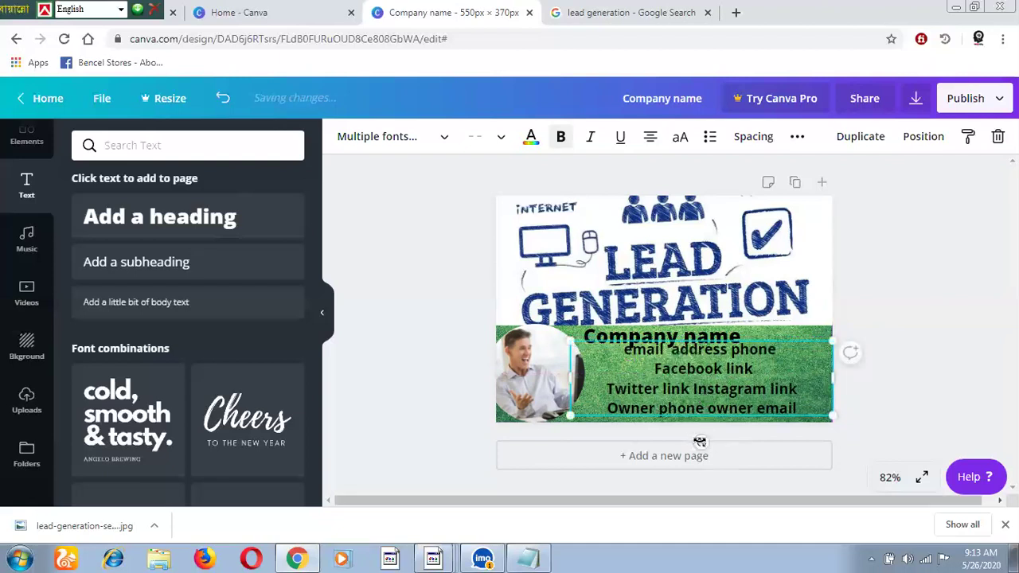
drag(700, 441, 690, 386)
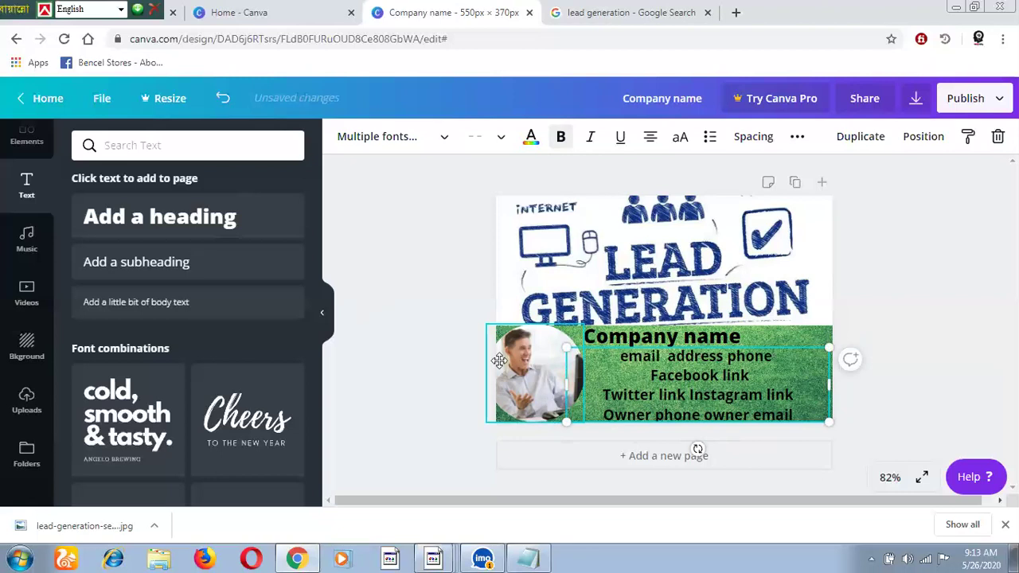
drag(500, 361, 356, 298)
key(Delete)
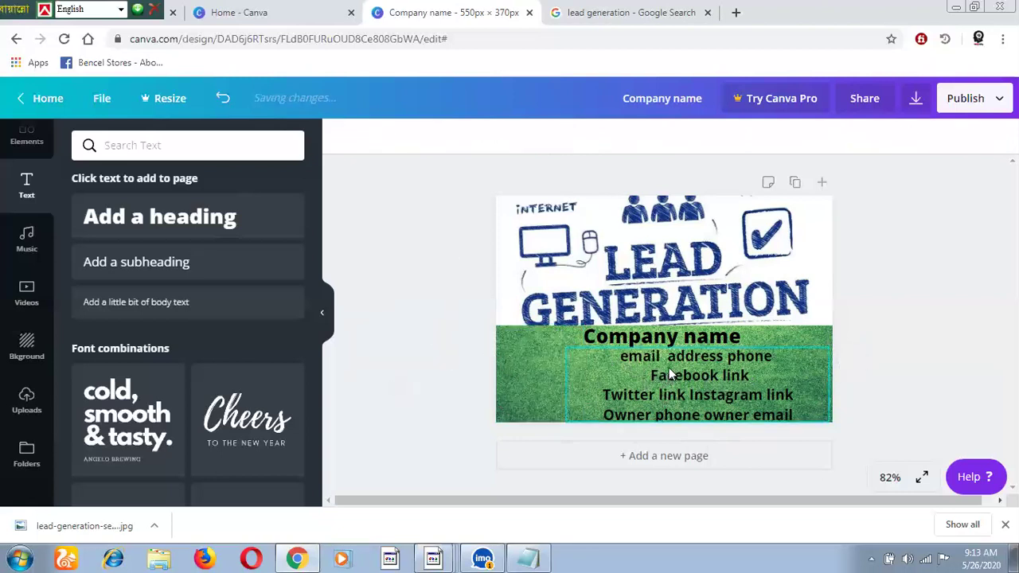
Rejoin Facebook link to the first contact line and enlarge the contact text block to about 534 wide, text size 21.8
click(648, 371)
click(649, 375)
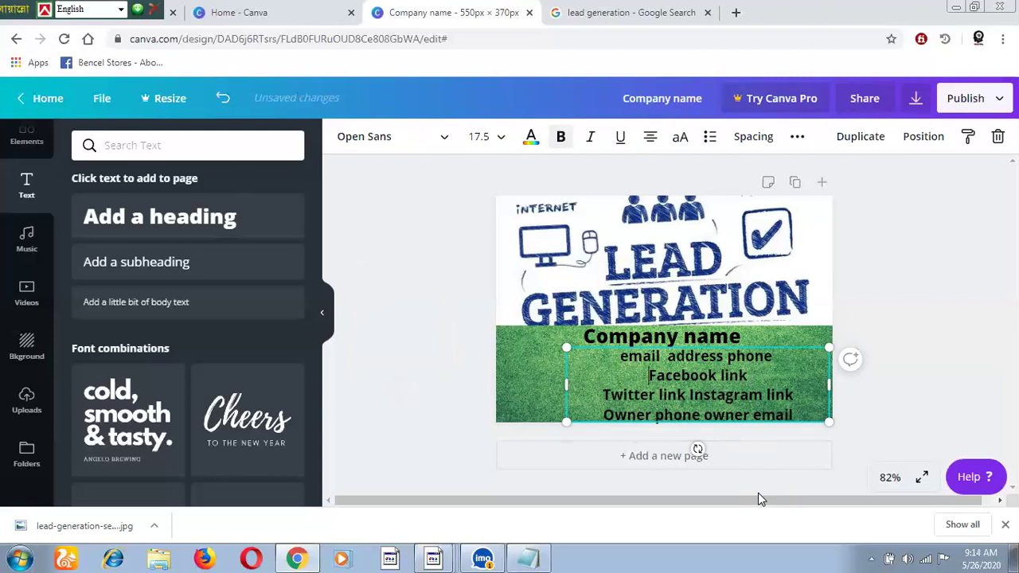
key(BackSpace)
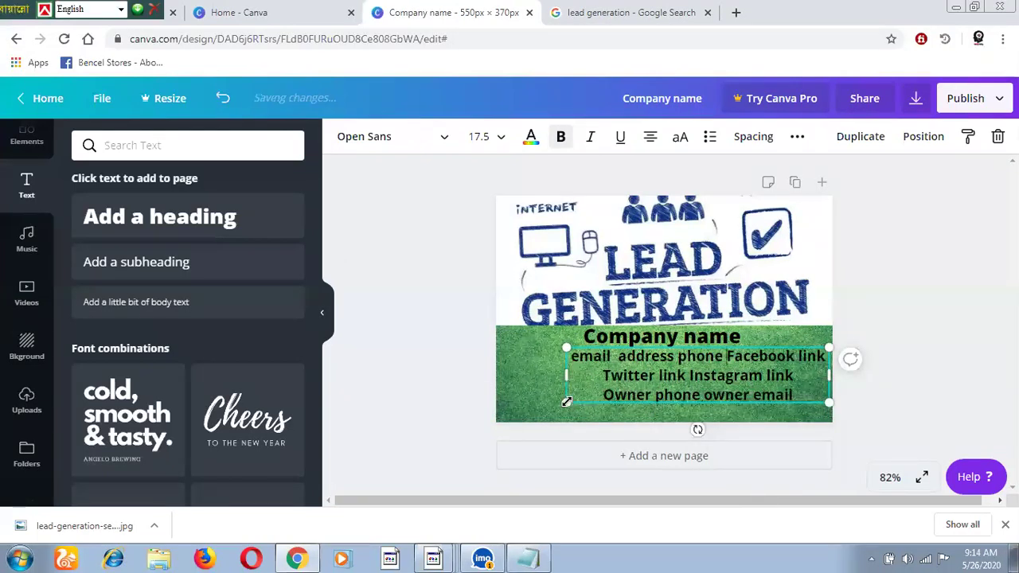
mouse_move(494, 396)
mouse_down()
mouse_move(482, 396)
mouse_move(521, 390)
mouse_move(496, 383)
mouse_up()
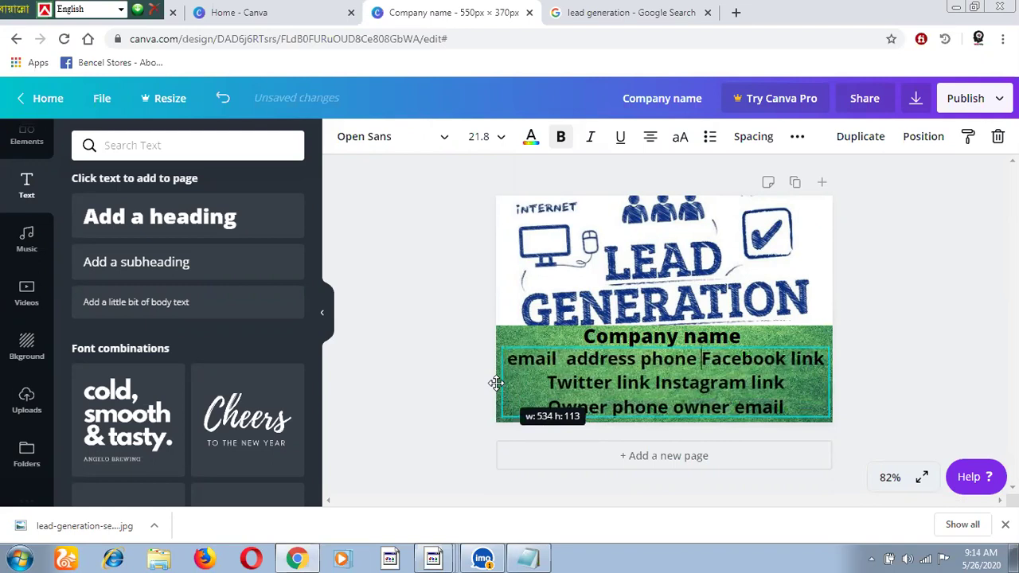
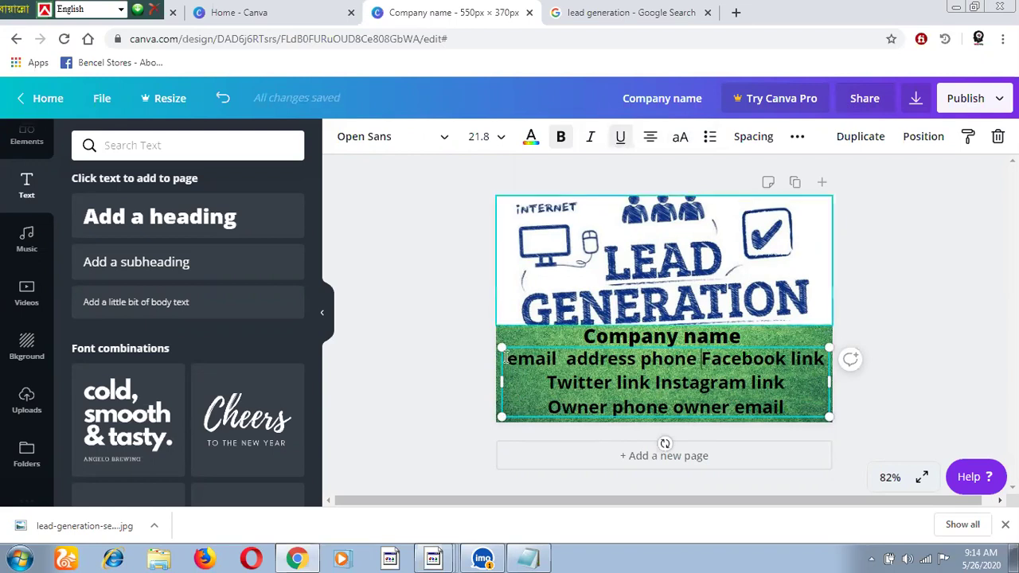
Underline all of the contact text and the Company name heading
drag(508, 358, 790, 430)
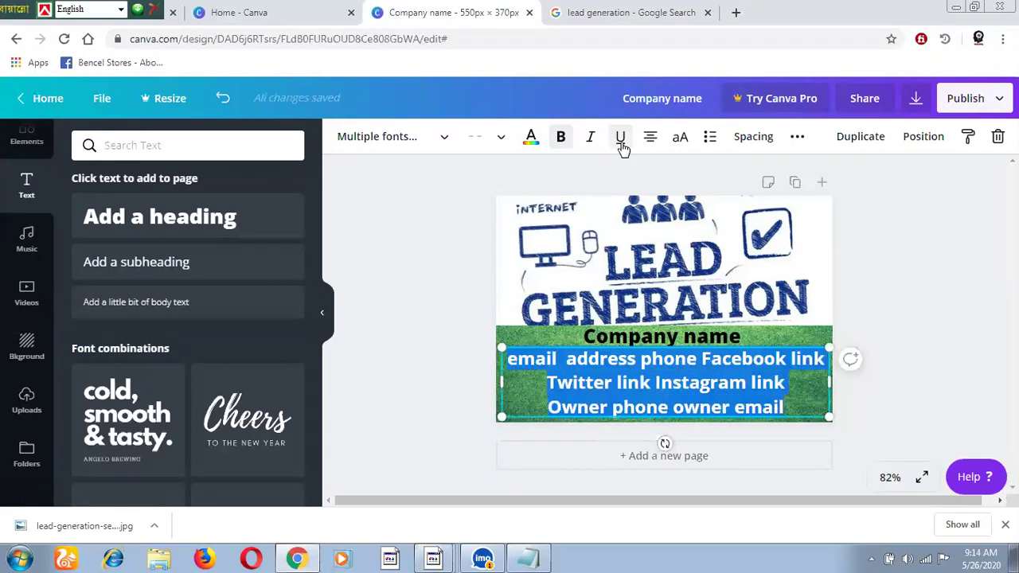
click(620, 139)
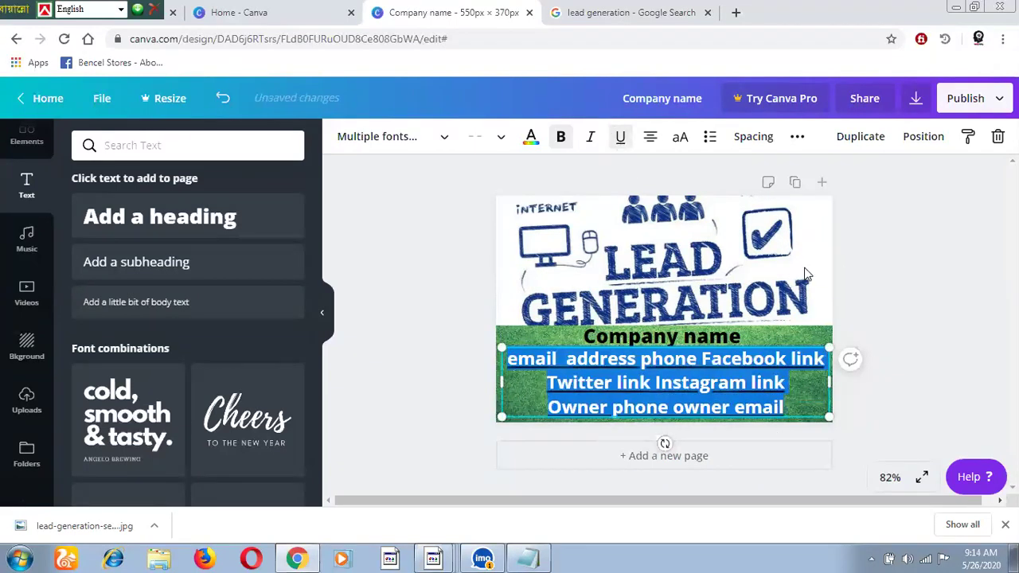
click(869, 266)
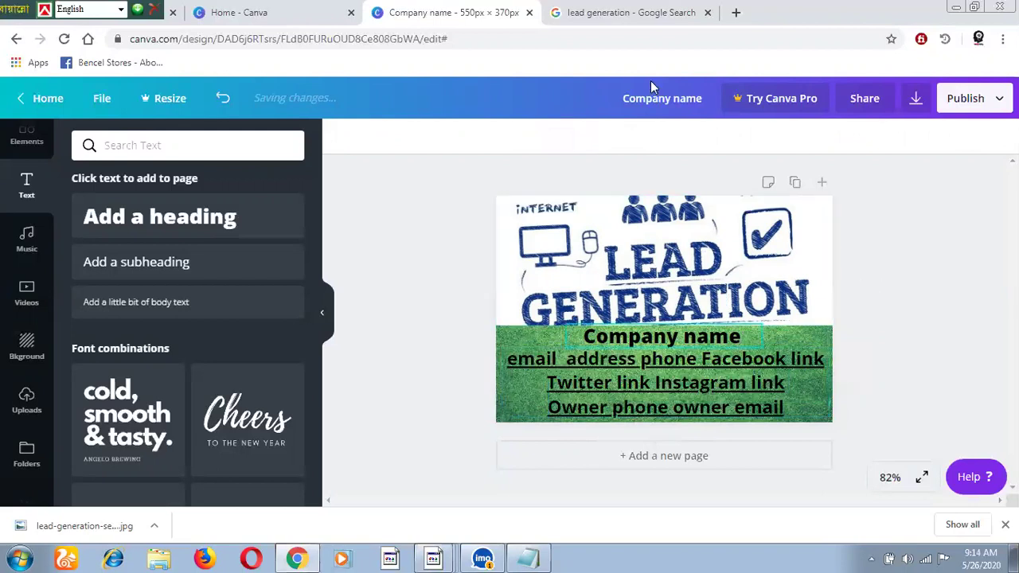
click(661, 336)
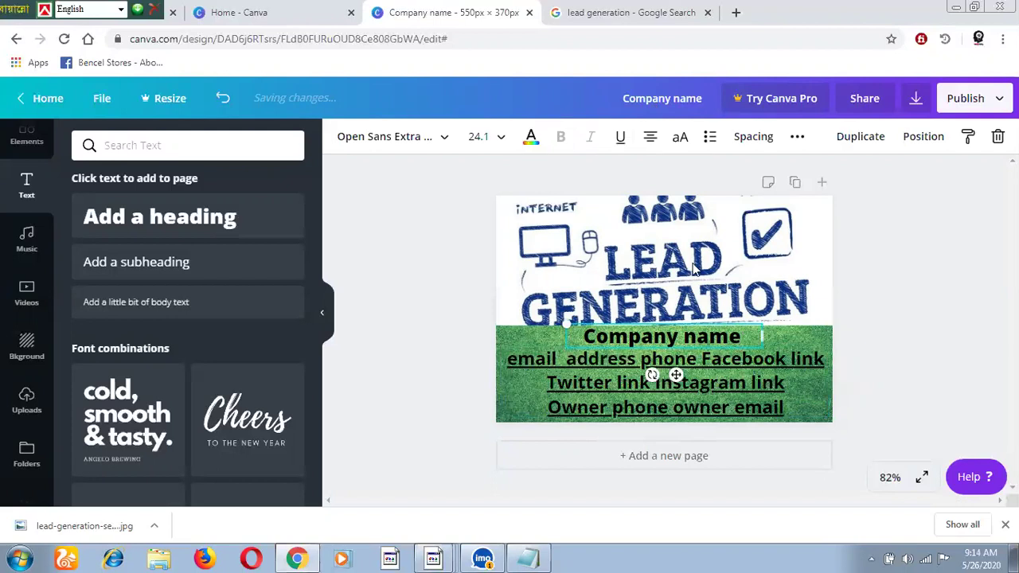
click(622, 138)
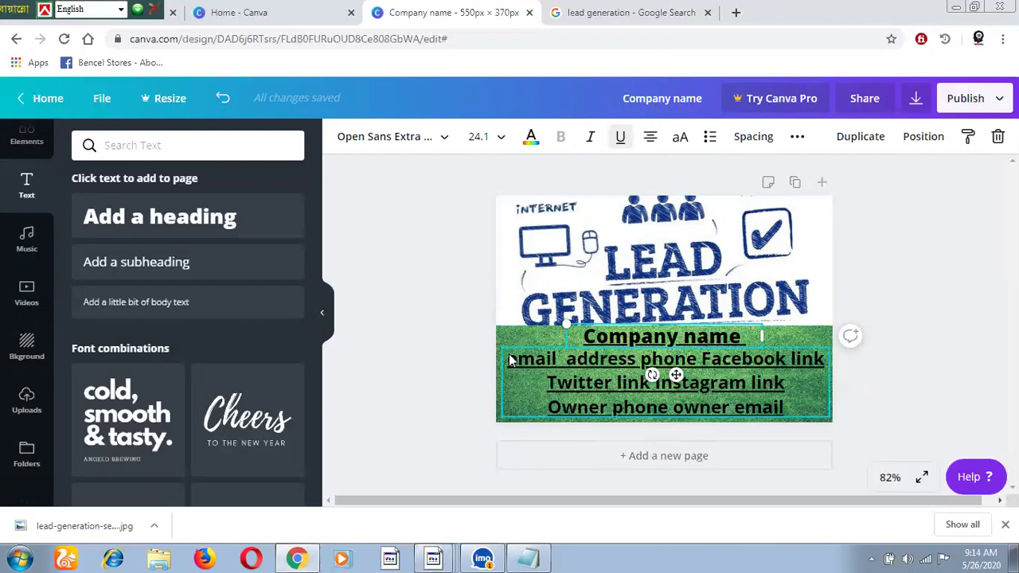
Shift the contact text block to the image's outer edge, directly below the Company name heading
click(545, 388)
key(ctrl+b)
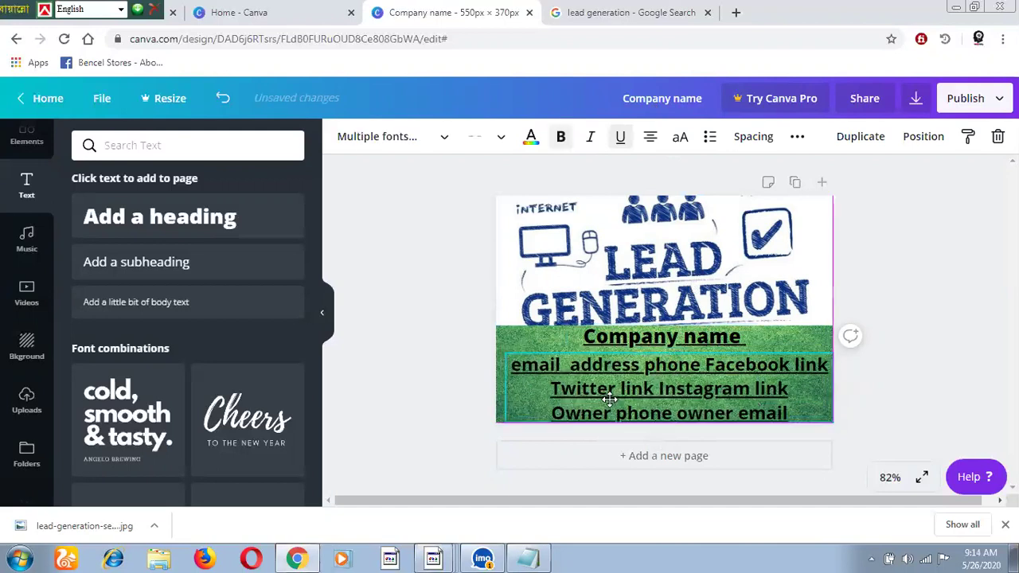
drag(603, 391, 523, 356)
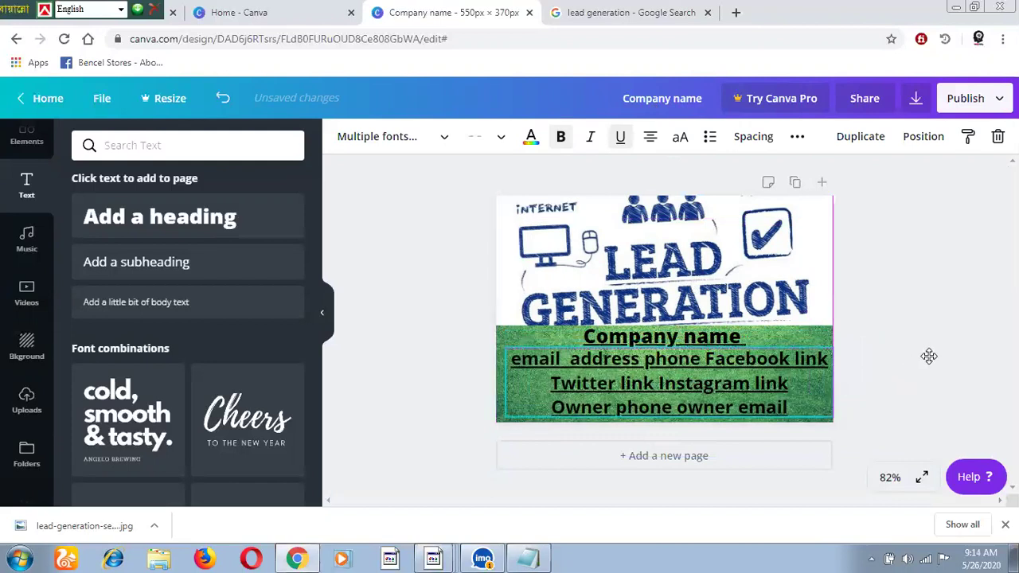
Try a bullet list on the first line of the contact text and remove the bullet
click(702, 360)
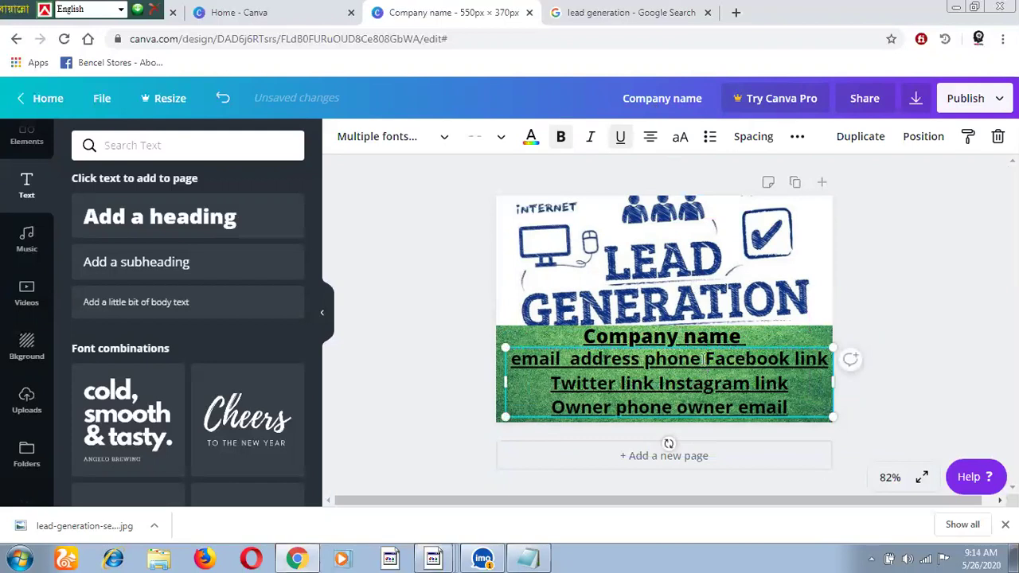
click(711, 137)
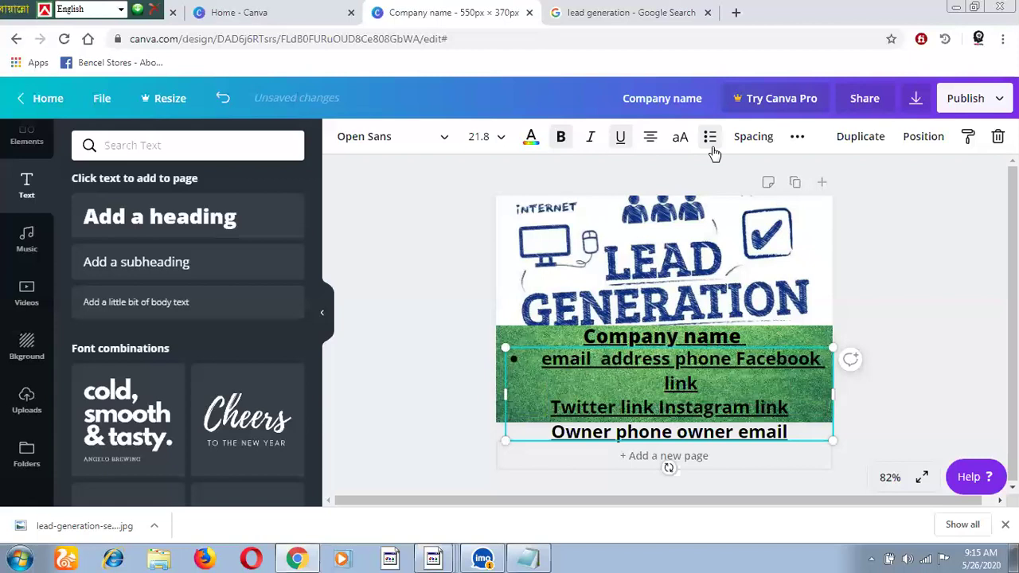
click(527, 359)
key(BackSpace)
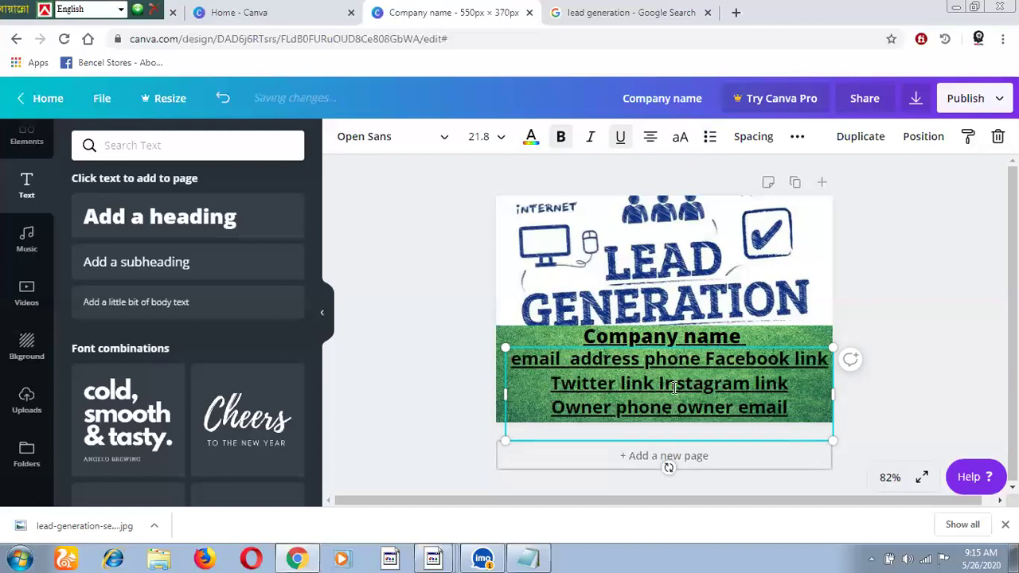
drag(665, 385, 675, 385)
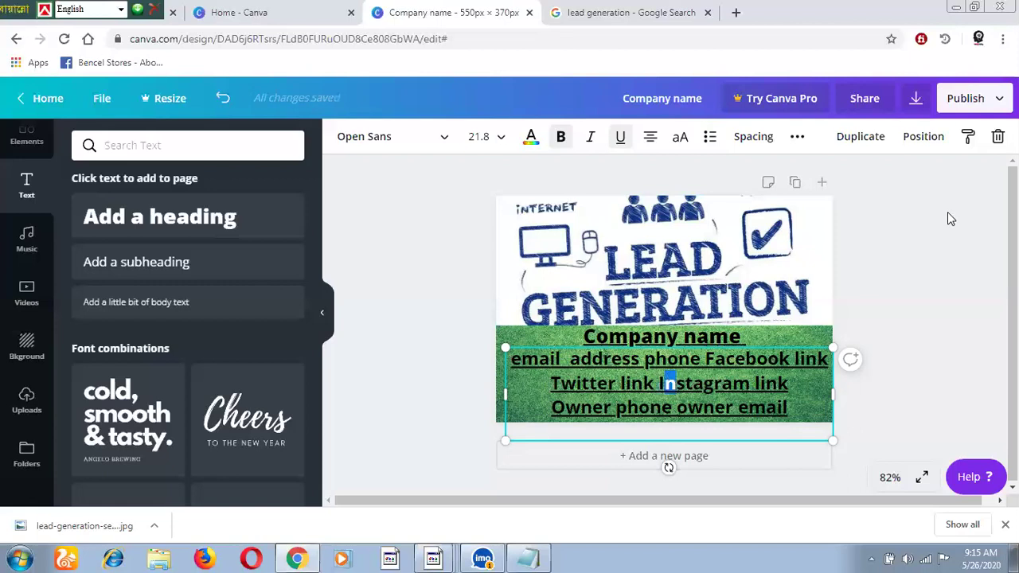
click(948, 212)
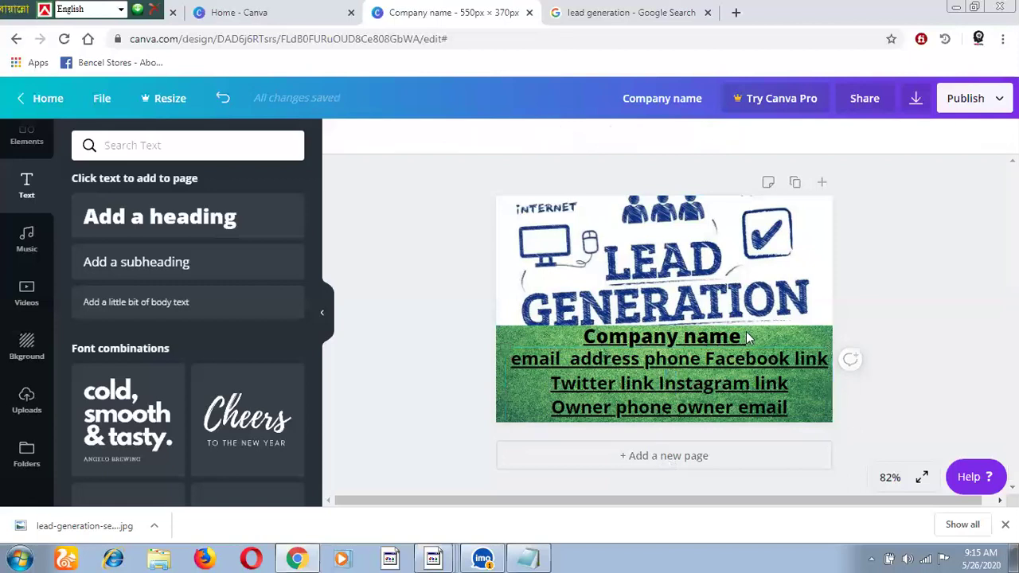
click(668, 391)
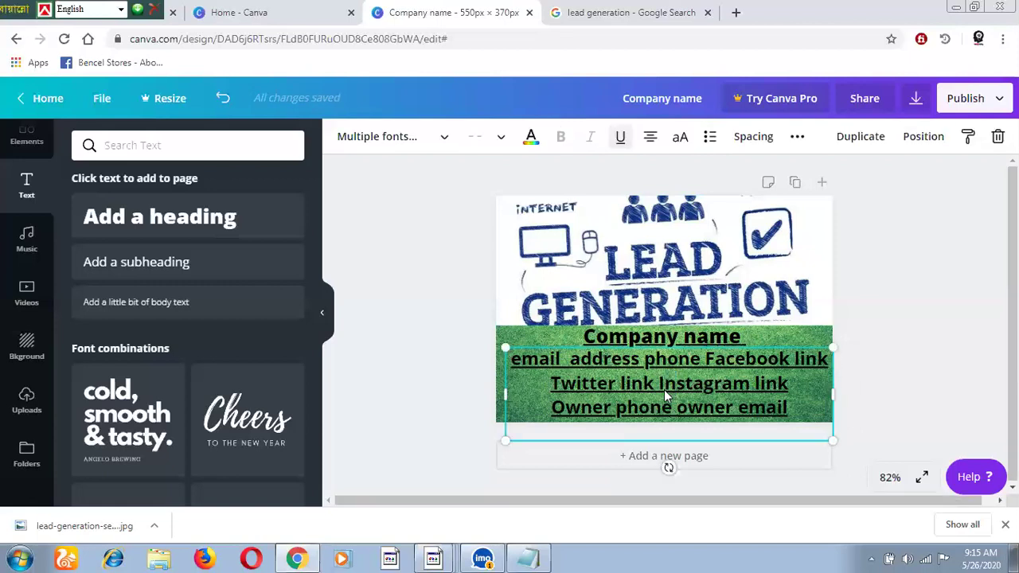
drag(663, 390, 665, 386)
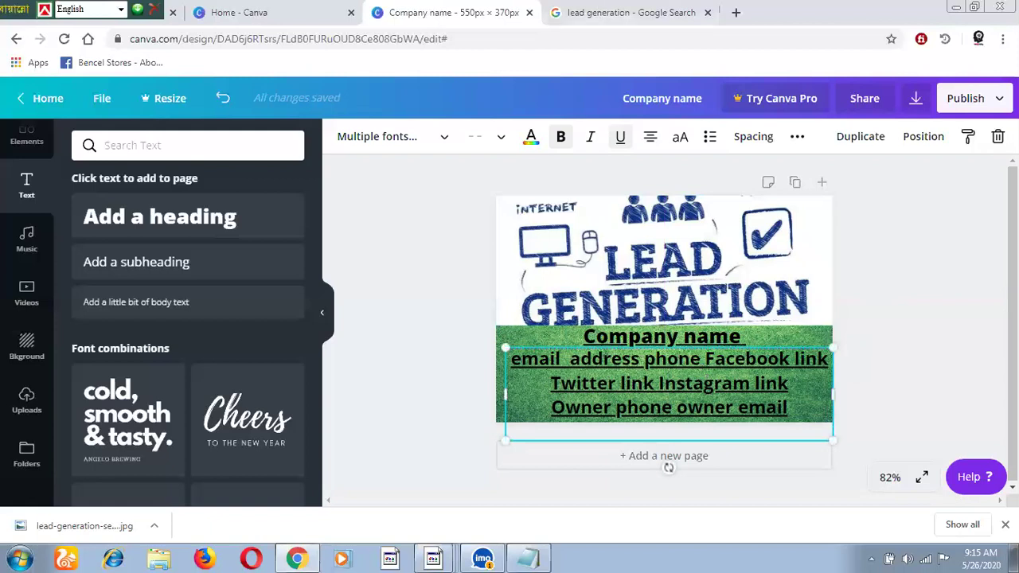
click(399, 283)
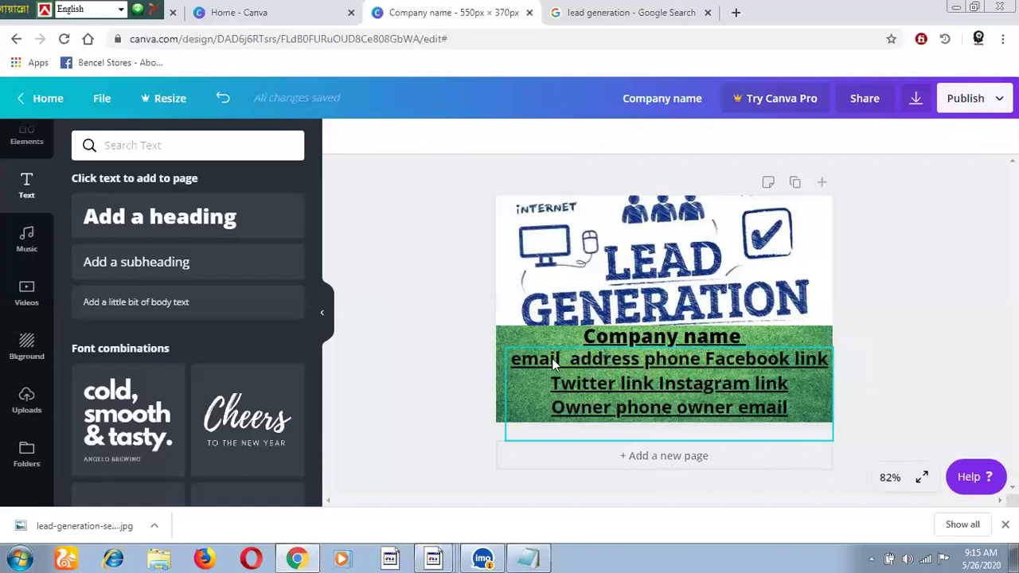
Insert the number "1." directly before email at the start of the contact text
click(516, 365)
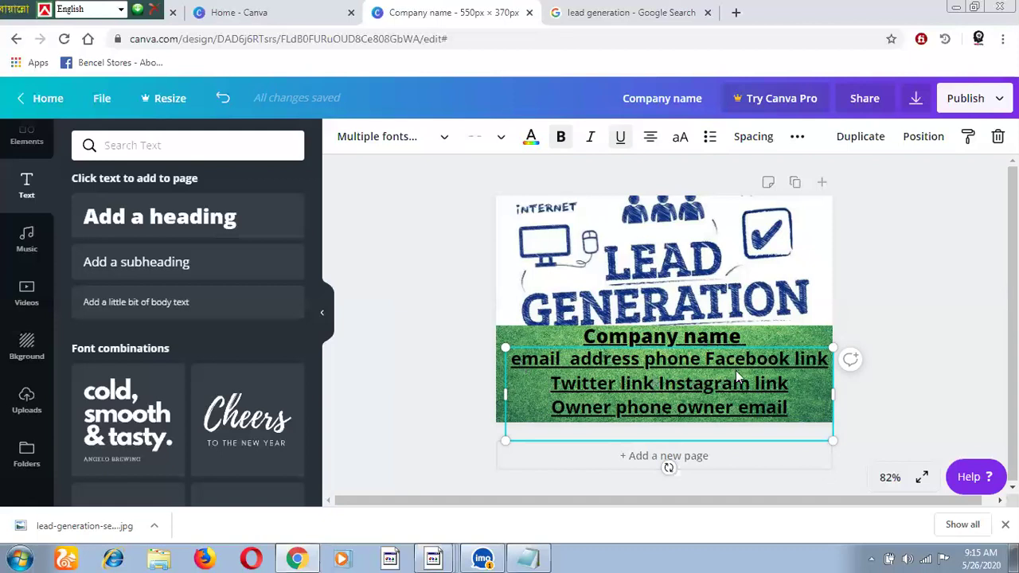
double_click(511, 357)
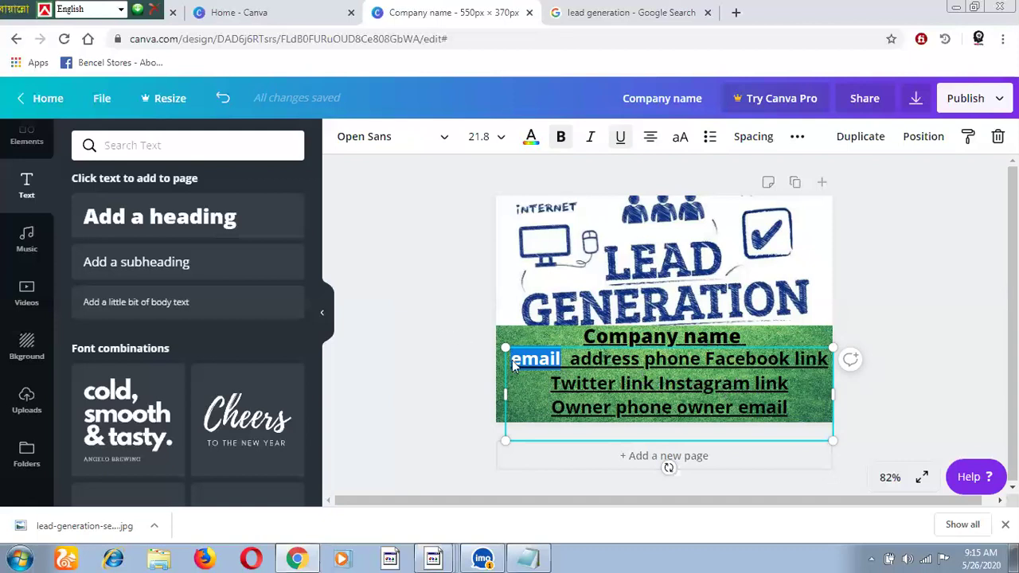
key(Escape)
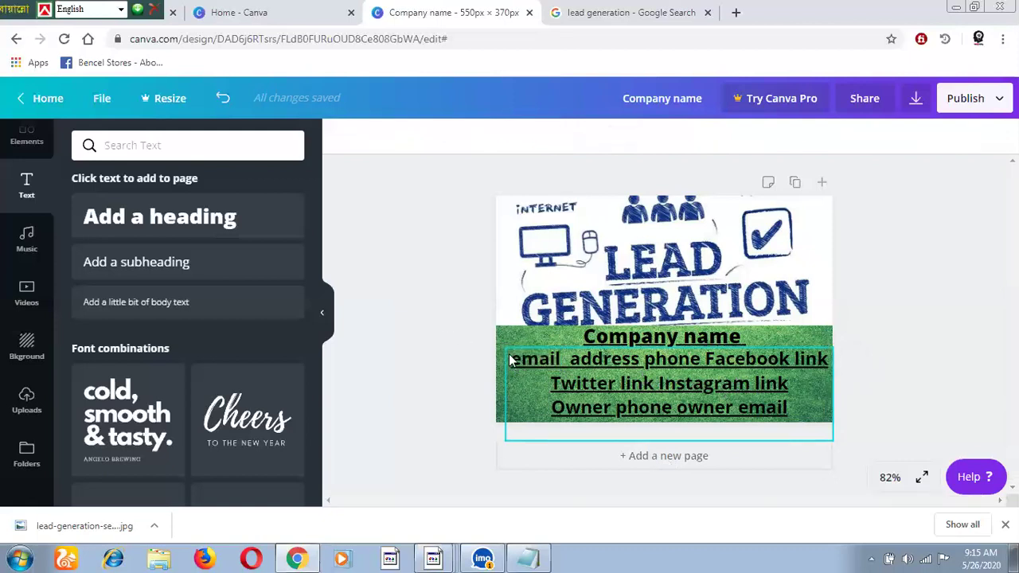
click(513, 361)
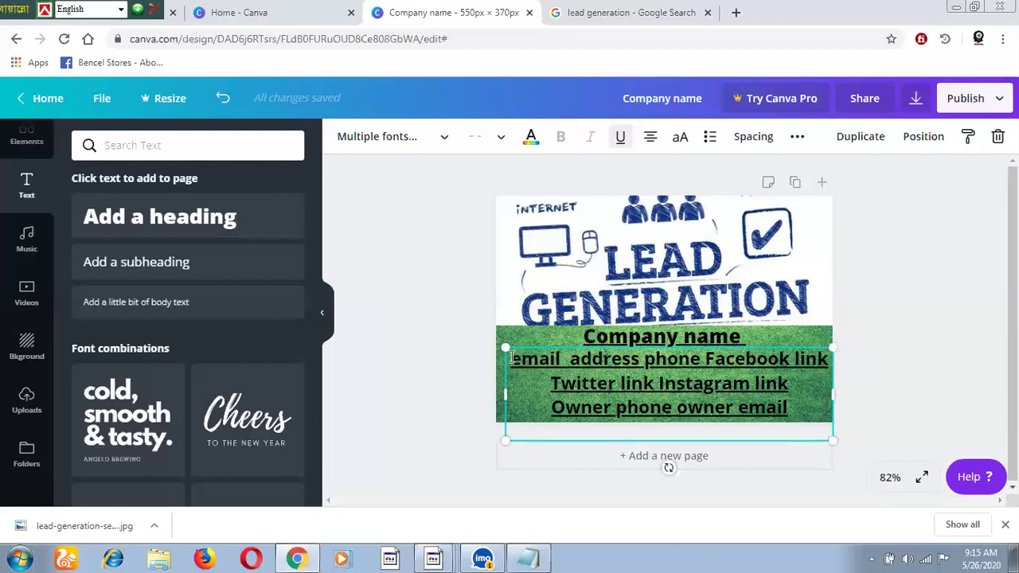
triple_click(514, 358)
double_click(513, 358)
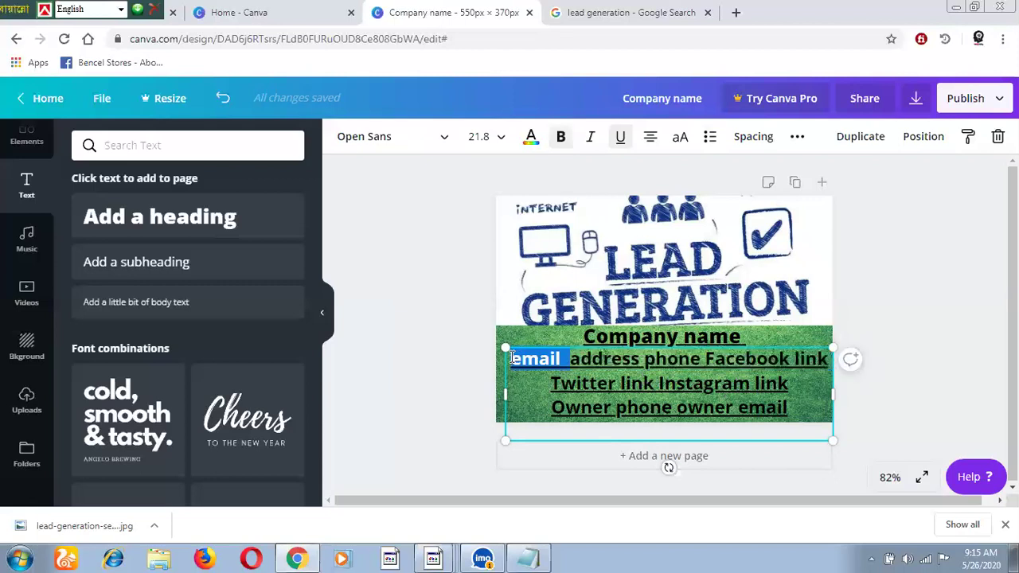
click(514, 358)
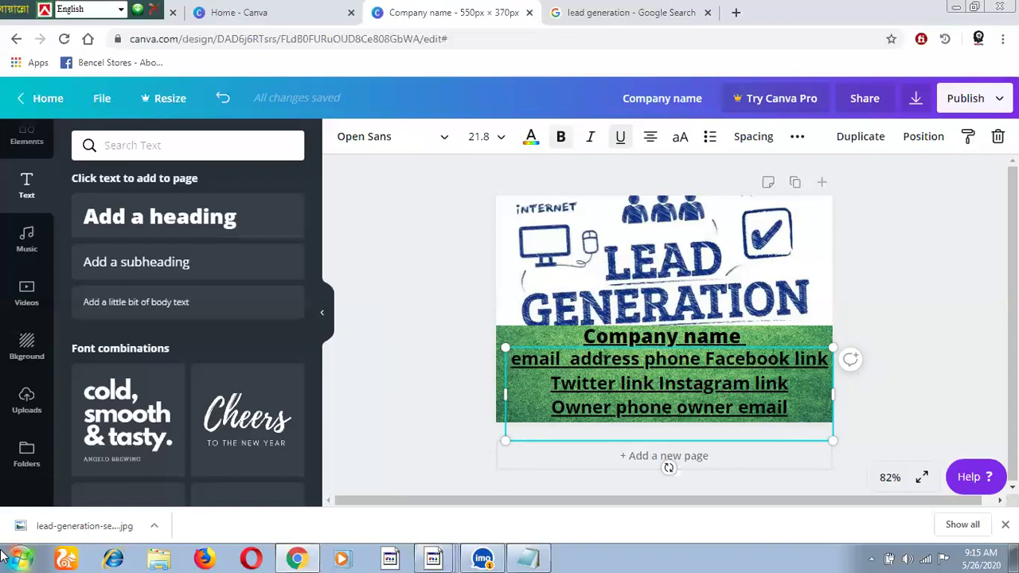
text(1)
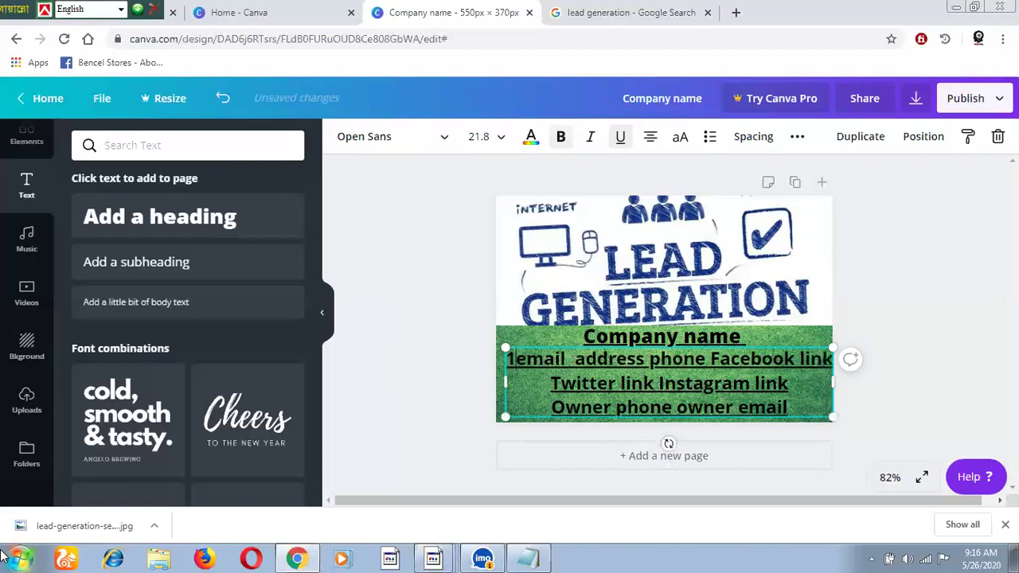
text(.)
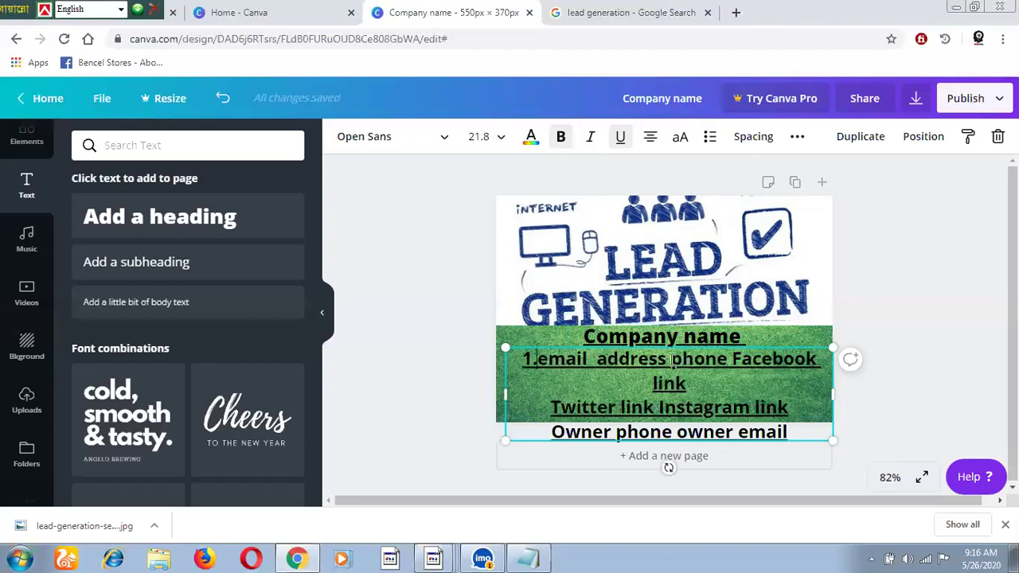
click(598, 359)
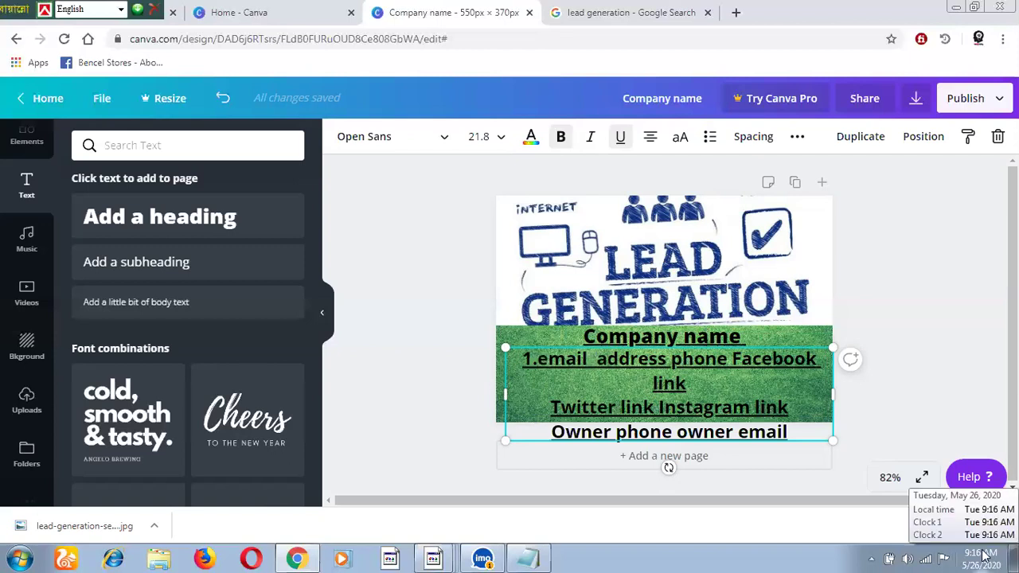
Insert "2." directly before address and "3." directly before phone in the contact text
text(2.)
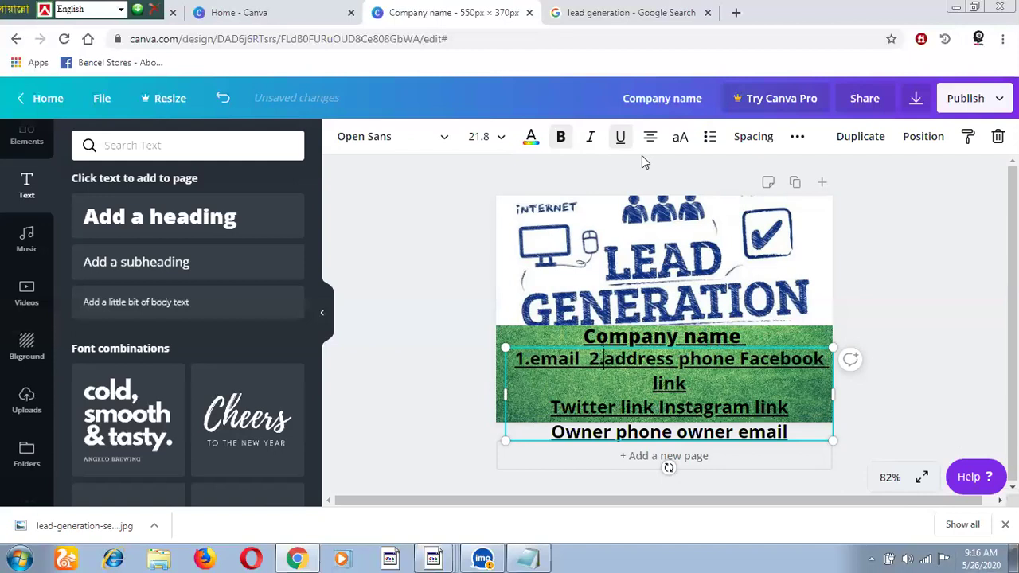
click(679, 360)
text(3)
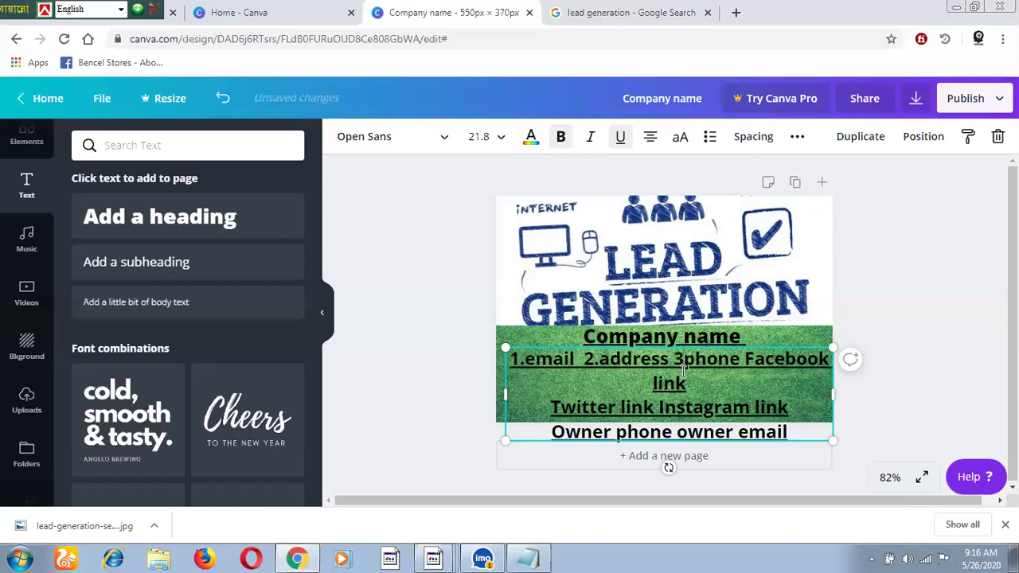
text(.)
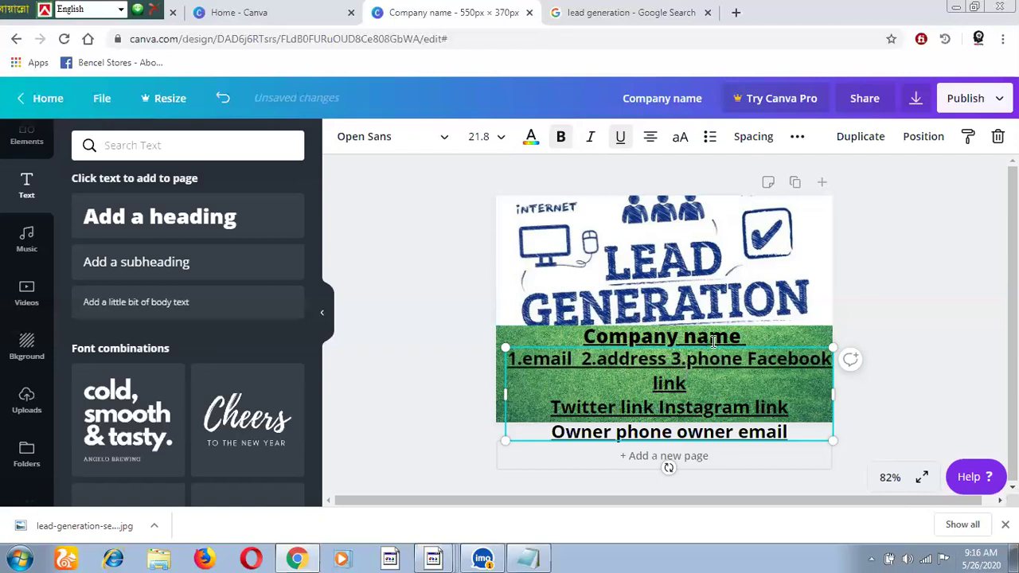
Break the contact text before Facebook link so it starts a new line, and number it "4."
click(746, 358)
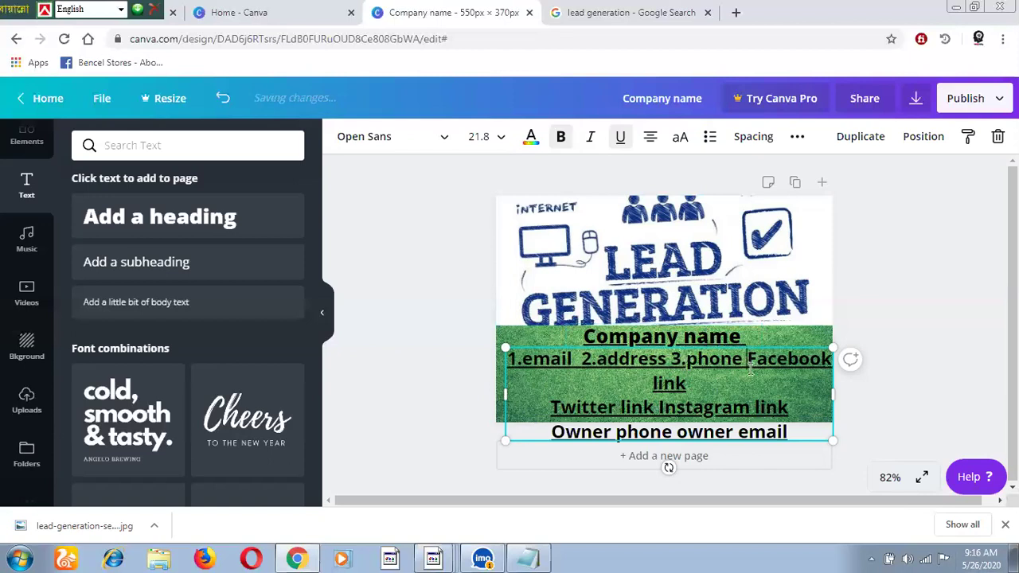
key(Return)
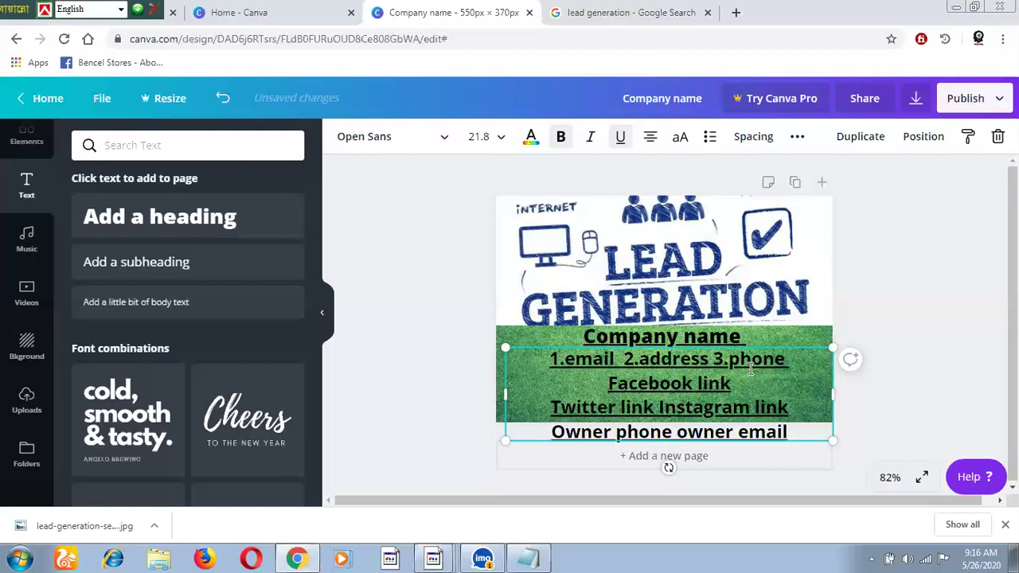
text(4)
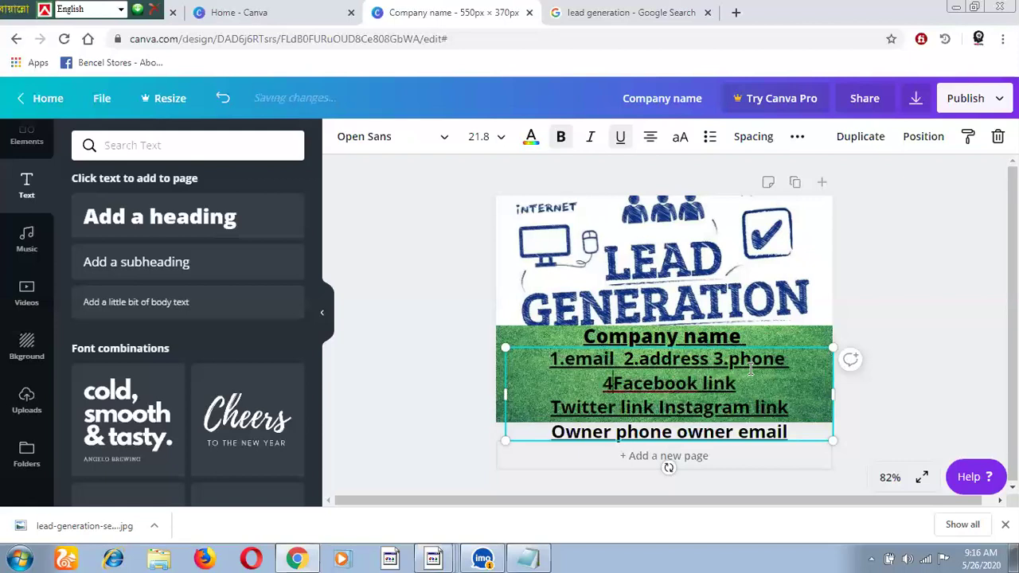
text(.)
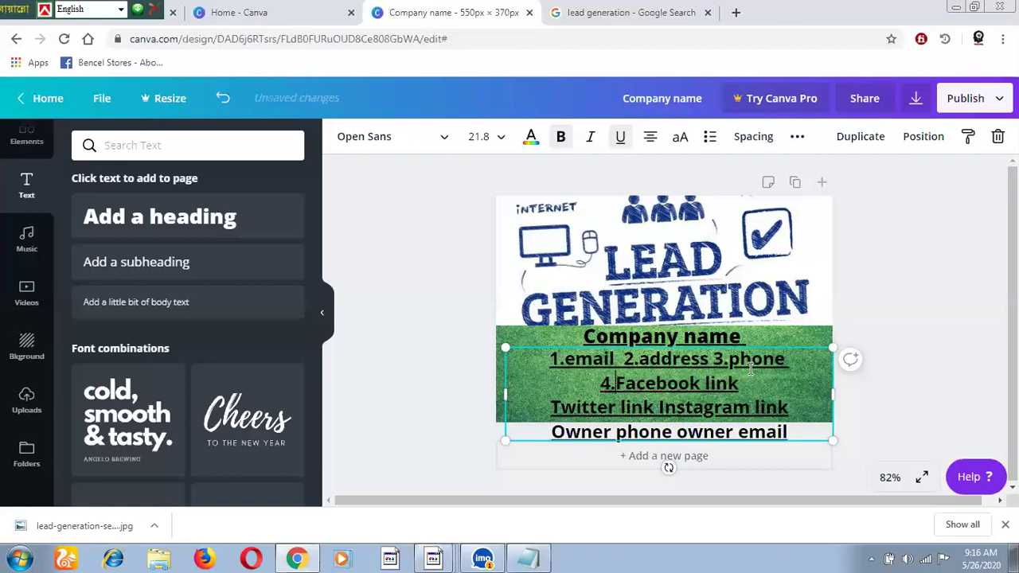
Join Twitter link onto the Facebook link line and insert "5." before it, separated from the preceding item by a space
click(550, 408)
key(BackSpace)
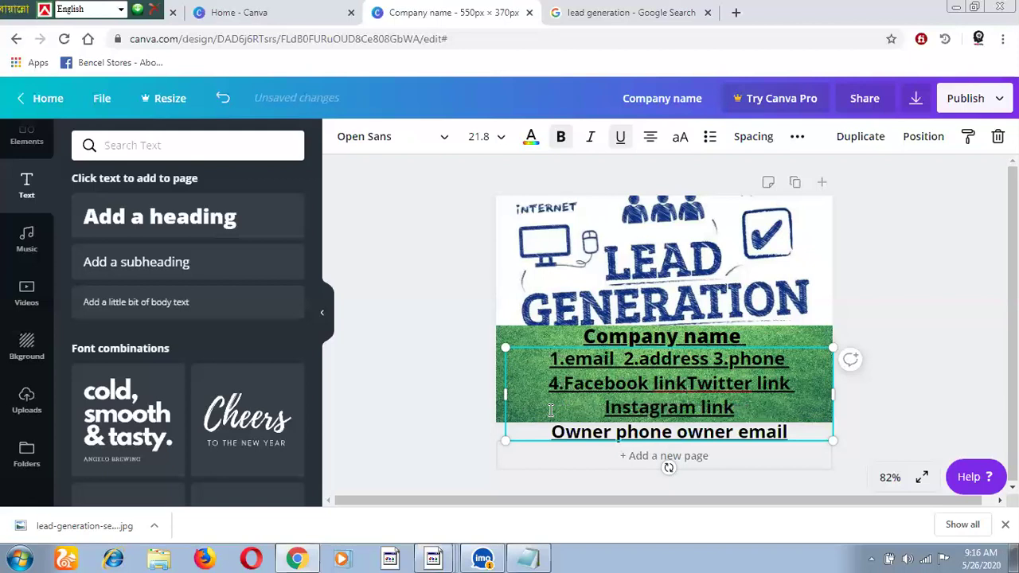
text(5)
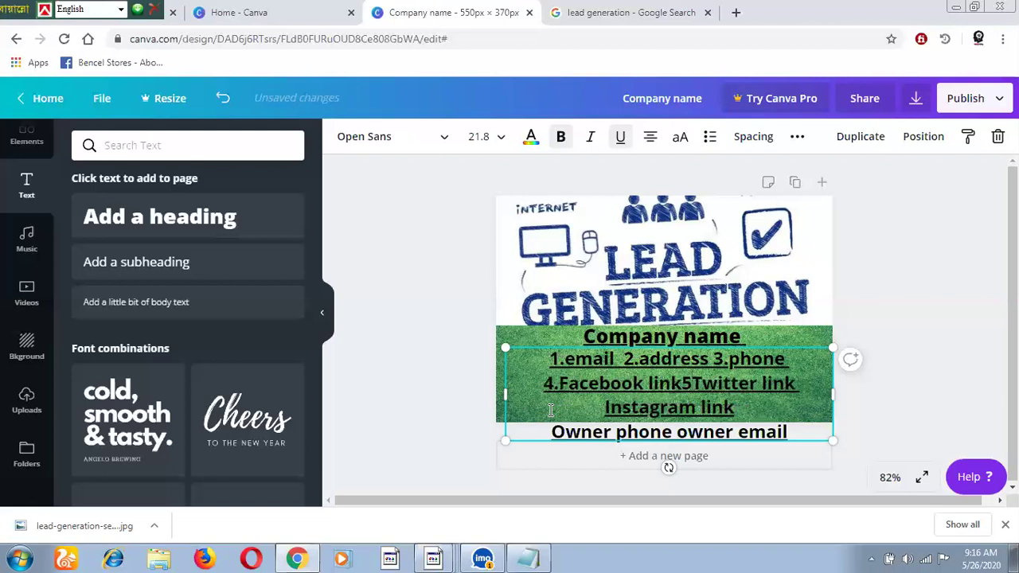
text(.)
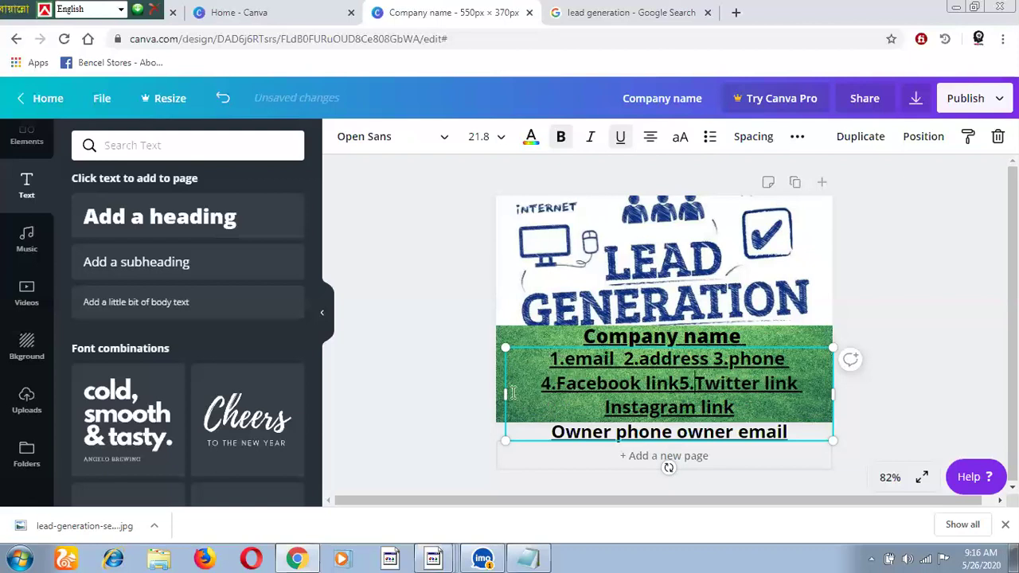
click(682, 387)
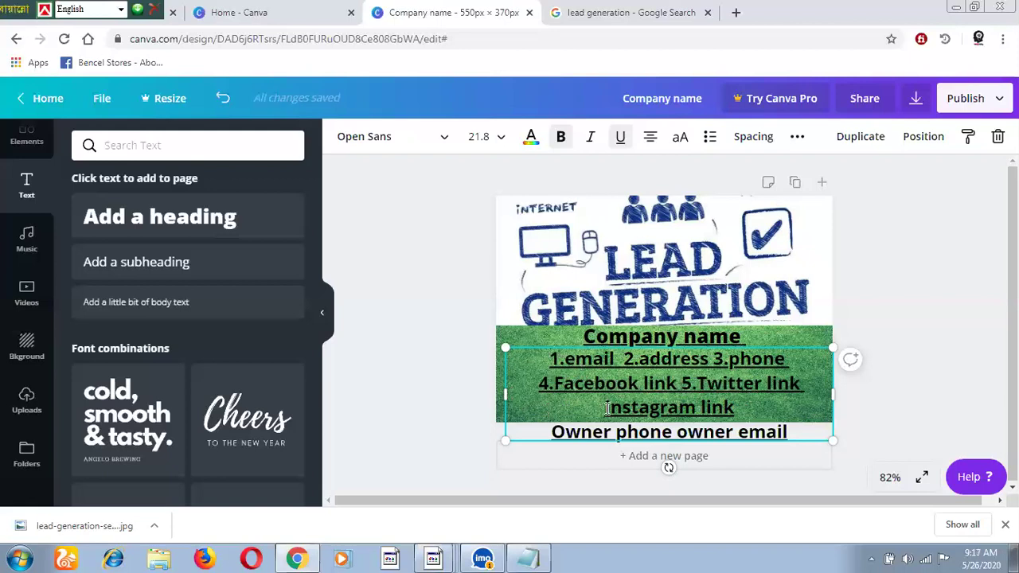
click(607, 408)
Move the lead generation picture up slightly past the page's upper edge, keeping it aligned with the page's sides
click(667, 270)
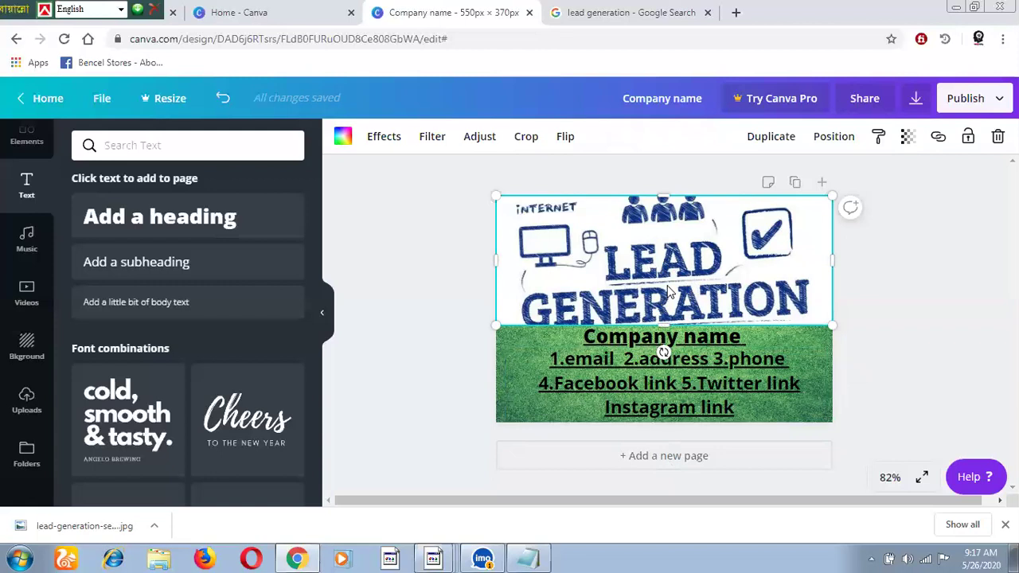
drag(671, 267, 667, 261)
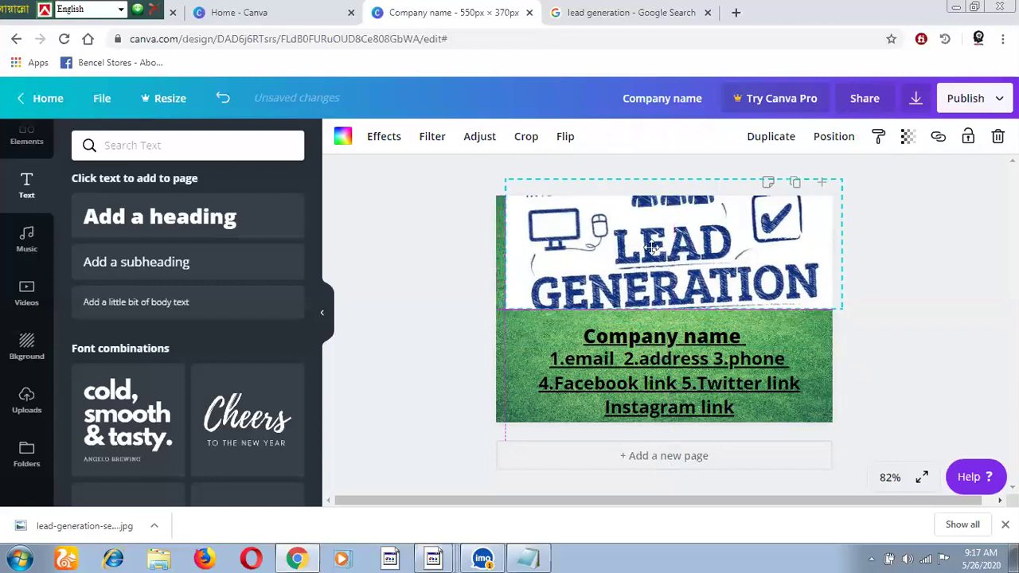
click(575, 243)
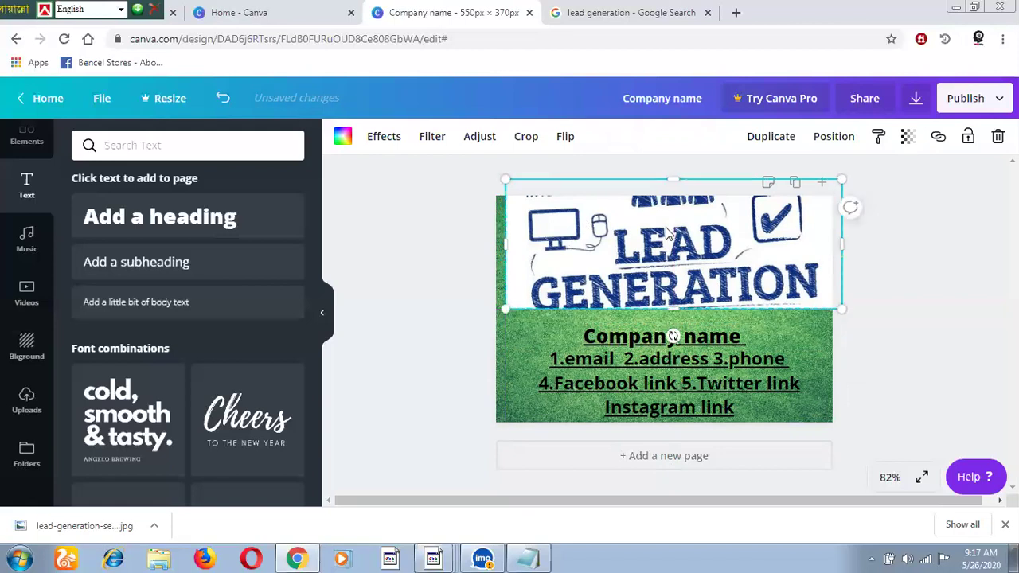
double_click(729, 226)
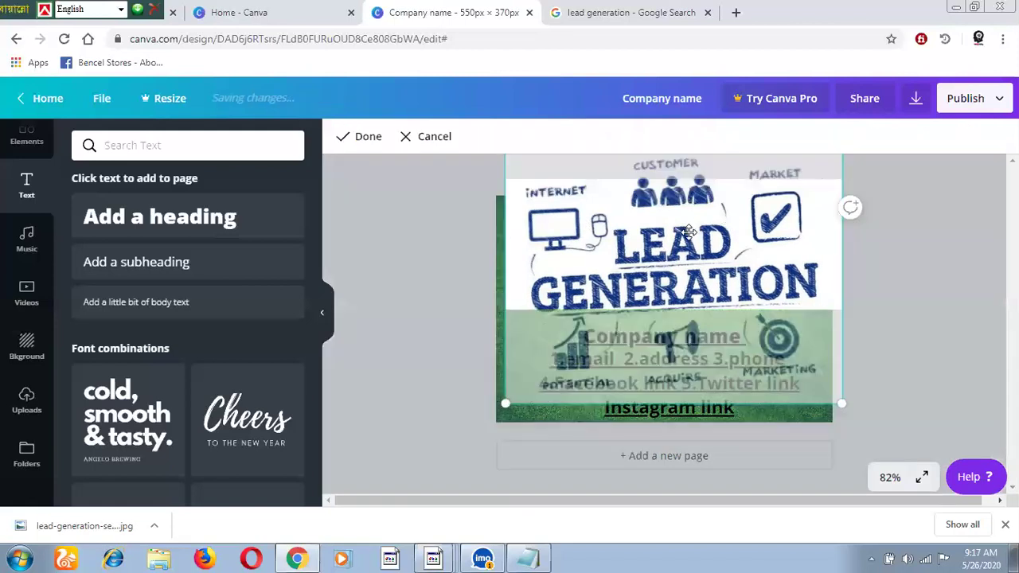
mouse_move(664, 231)
mouse_down()
mouse_move(691, 235)
mouse_move(678, 237)
mouse_up()
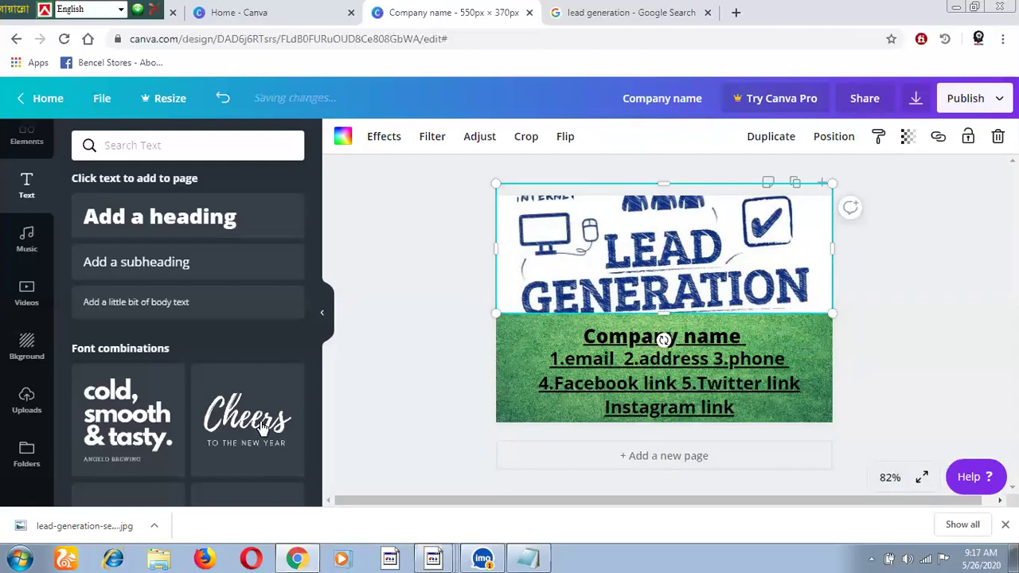
Stretch the picture upward to a height of about 235 px and shift it slightly higher to free space for the text
drag(656, 179, 676, 164)
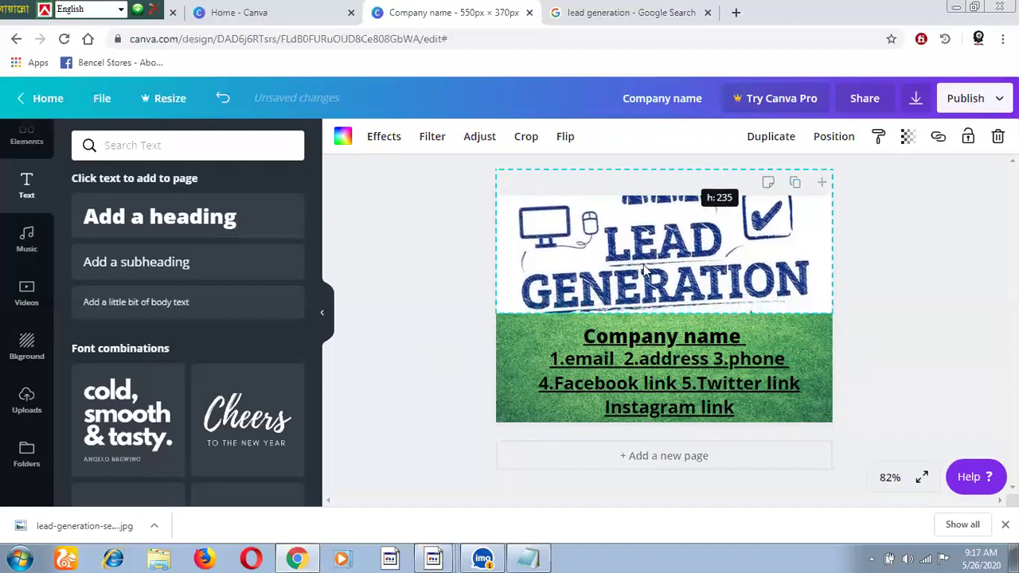
mouse_move(647, 266)
mouse_down()
mouse_move(645, 239)
mouse_move(633, 275)
mouse_up()
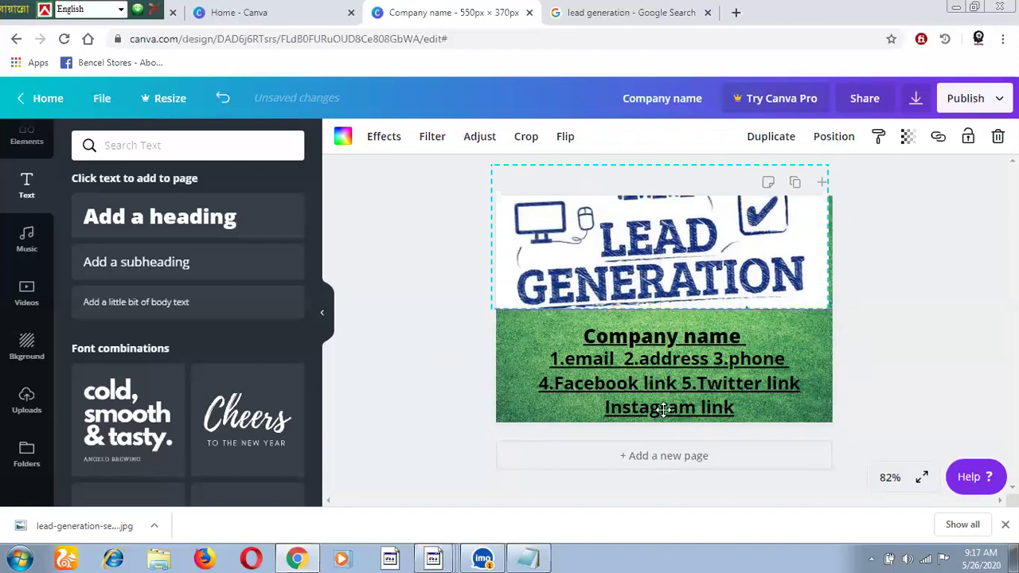
key(Return)
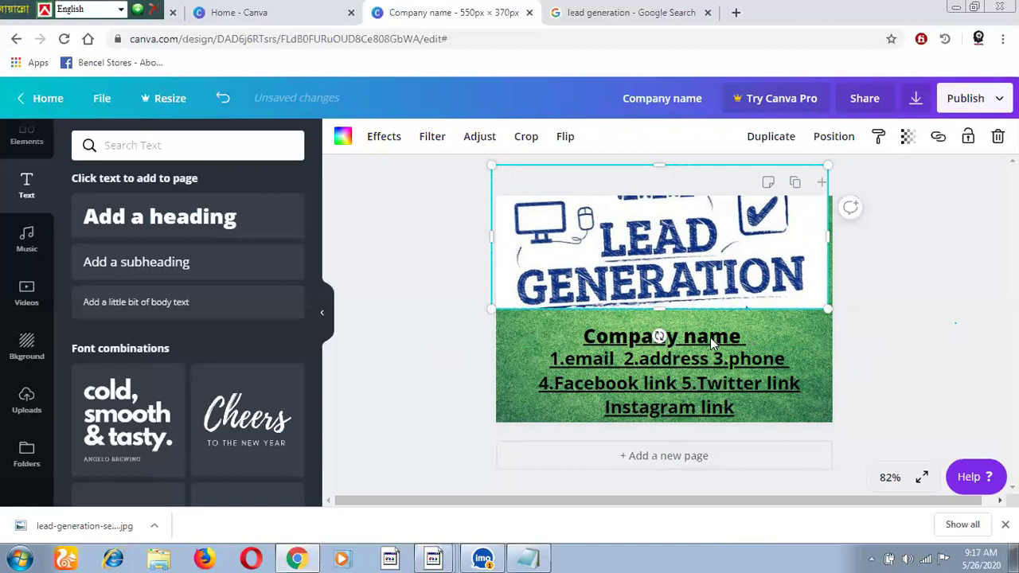
Move the Company name heading up against the picture's lower edge, centred horizontally on the page
click(617, 345)
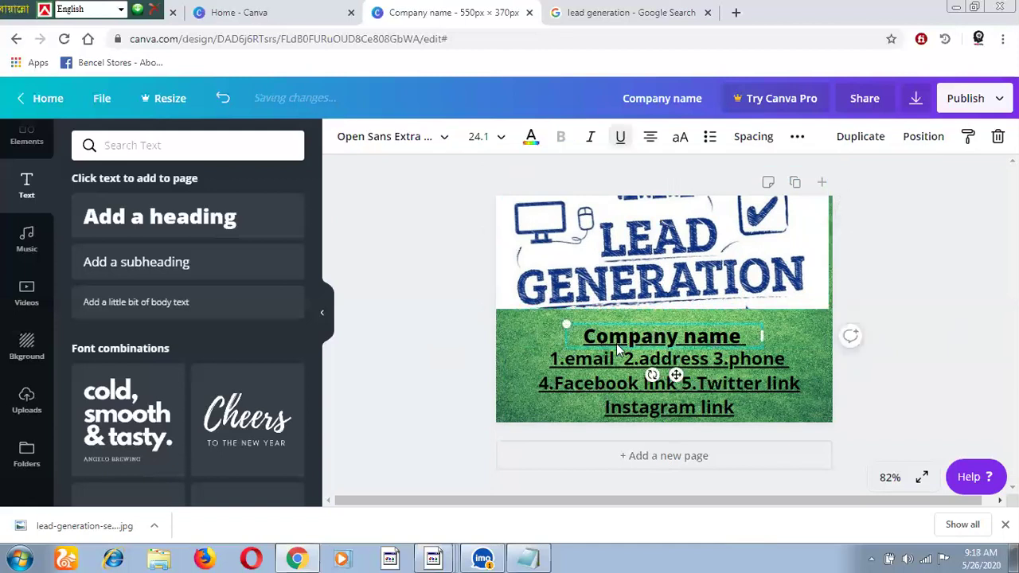
mouse_move(620, 331)
mouse_down()
mouse_move(618, 316)
mouse_move(617, 324)
mouse_up()
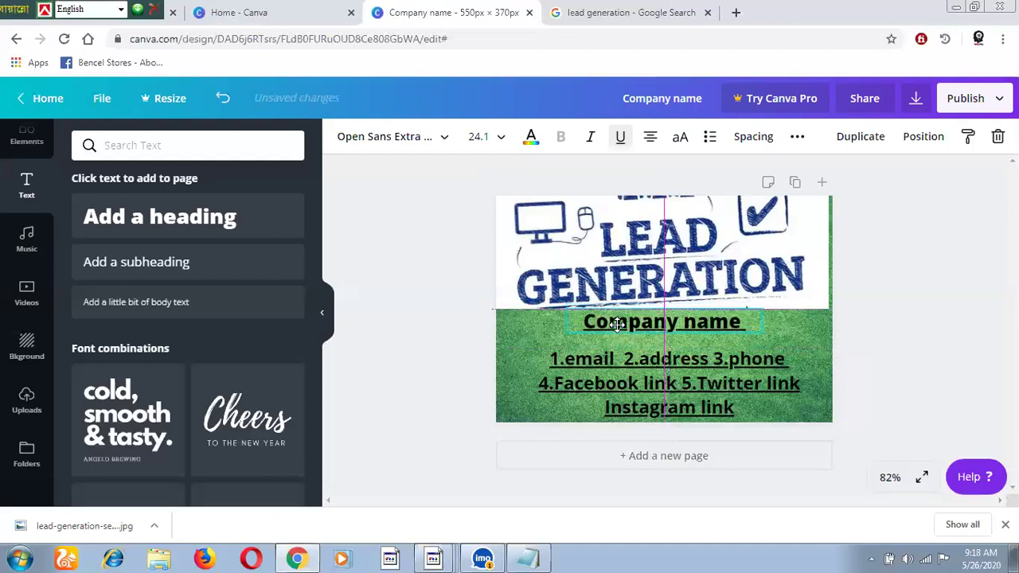
drag(617, 324, 617, 321)
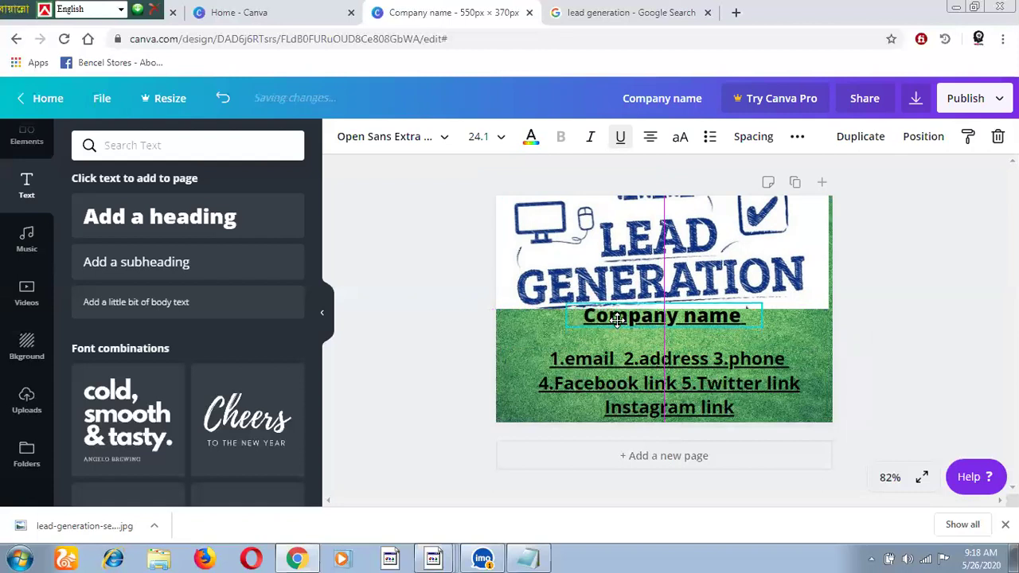
click(644, 368)
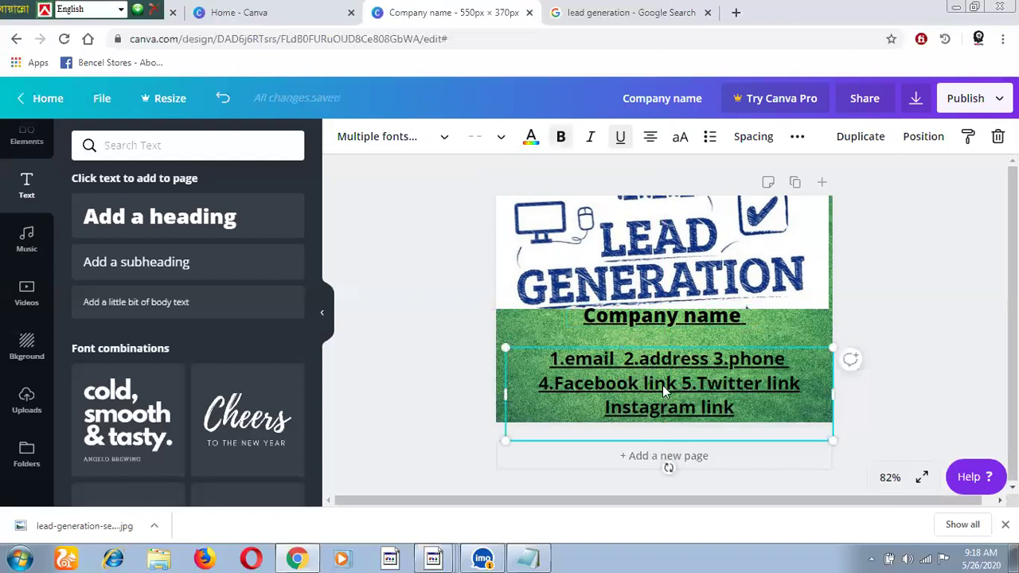
text(Owner phone owner email)
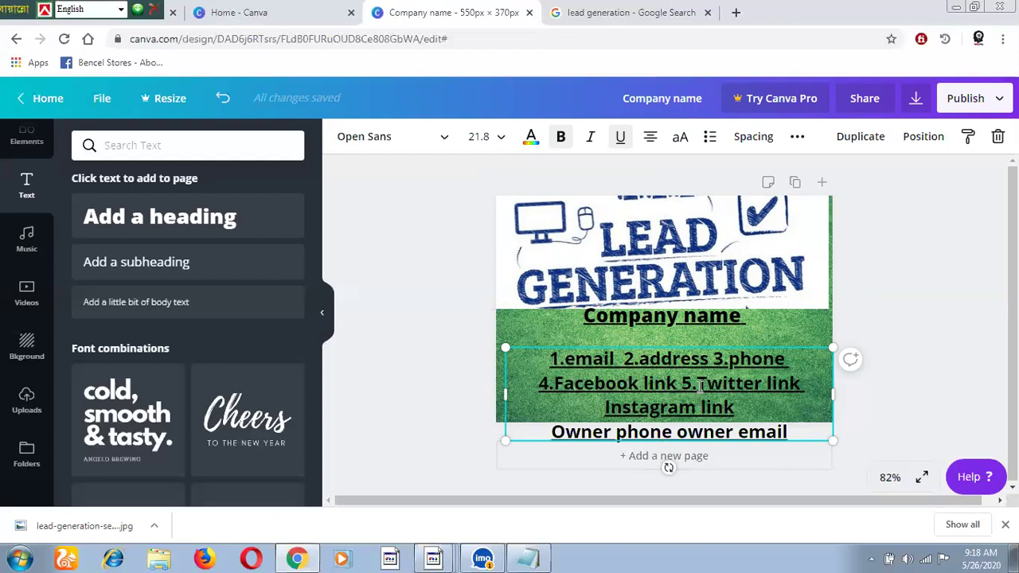
key(shift+Up)
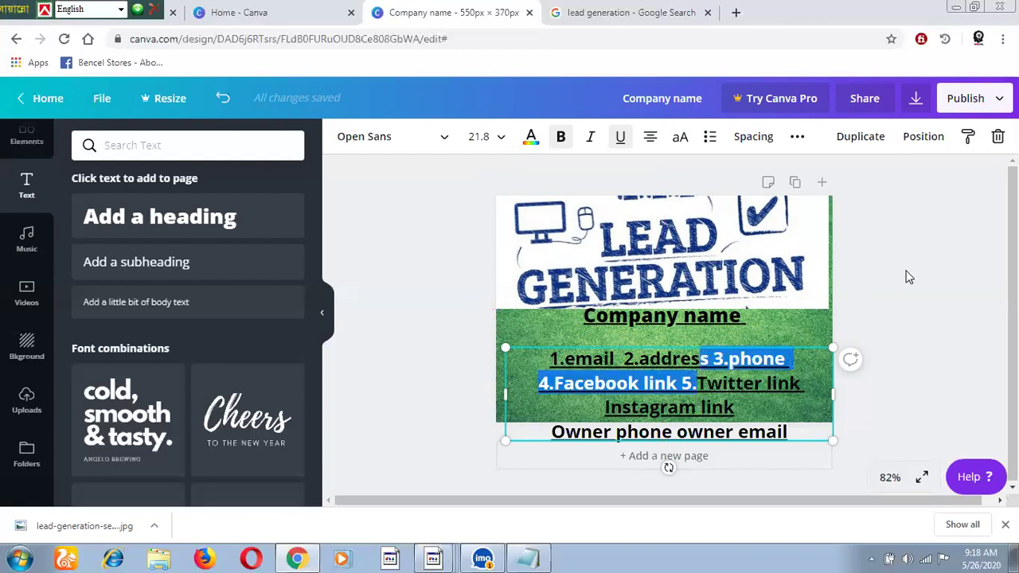
click(903, 273)
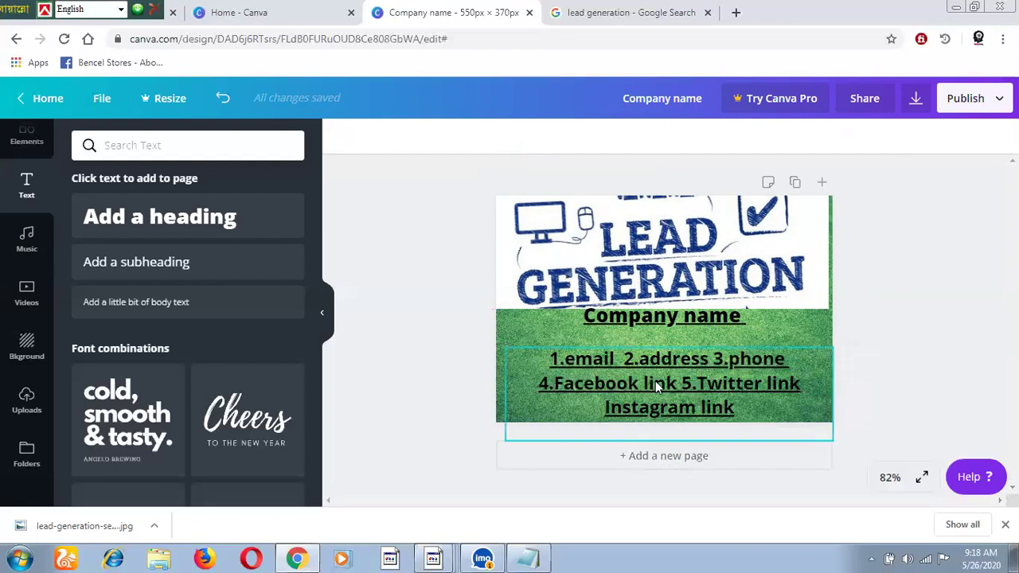
Move the contact text block up directly below the Company name heading so all four lines fit on the green background
drag(659, 375, 658, 355)
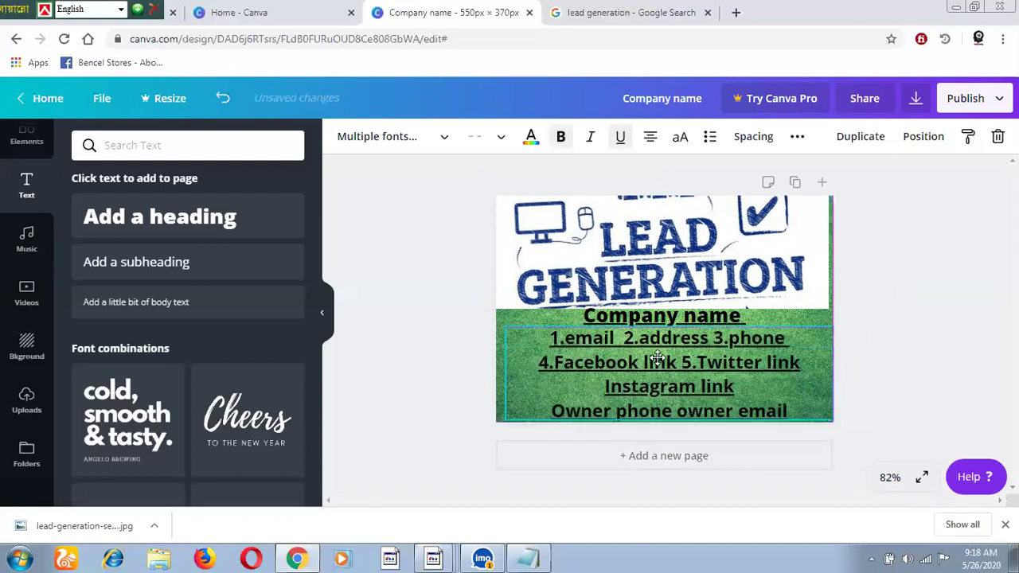
key(Up)
key(Up)
key(Up)
key(Up)
key(Up)
key(Up)
key(Up)
key(Up)
key(Up)
key(Up)
key(Up)
key(Up)
key(Up)
key(Up)
key(Up)
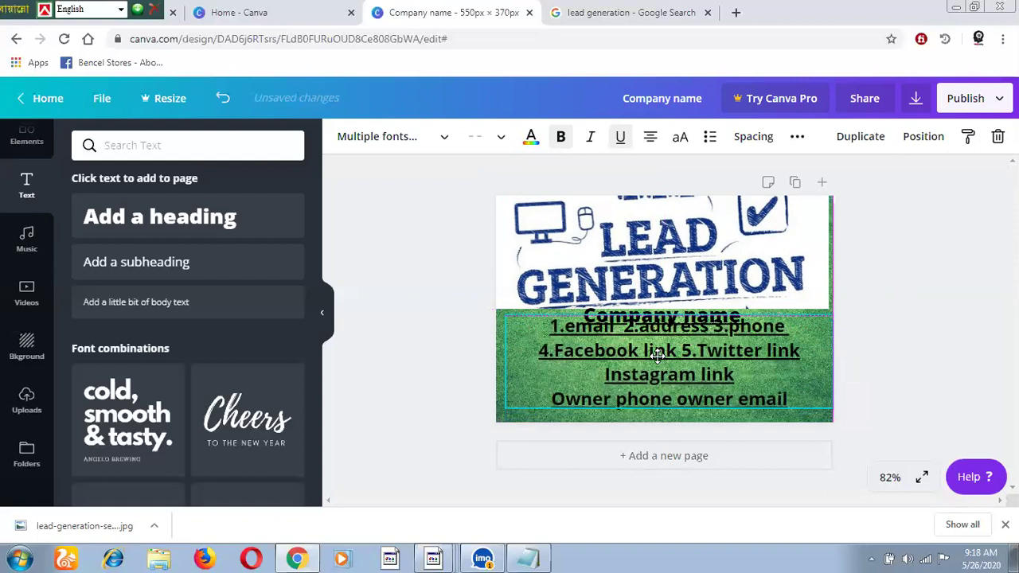
key(Down)
key(Down)
key(Down)
key(Down)
key(Down)
key(Down)
key(Down)
key(Down)
key(Down)
key(Down)
key(Down)
key(Down)
key(Down)
key(Down)
key(Down)
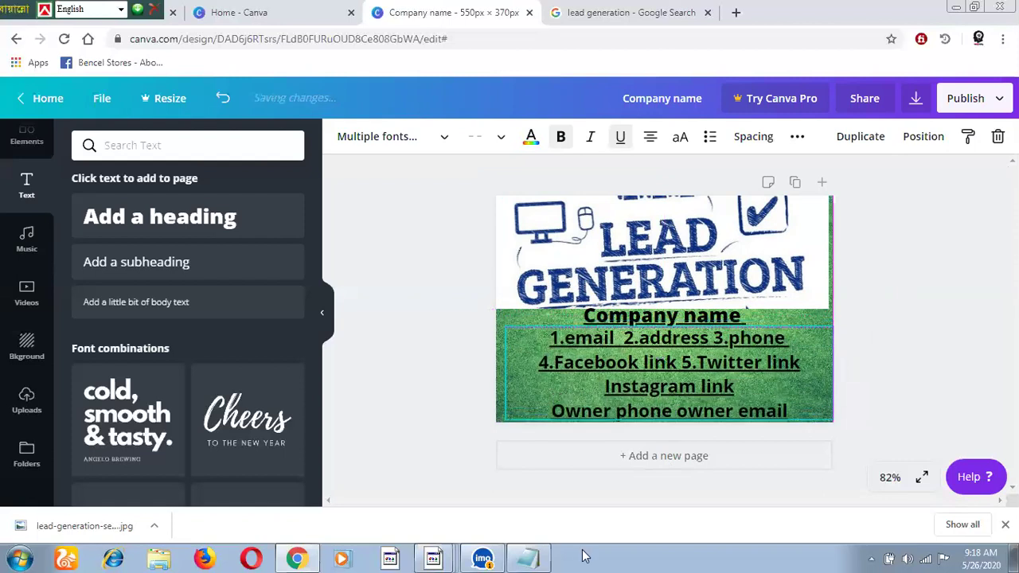
key(Up)
key(Up)
key(Up)
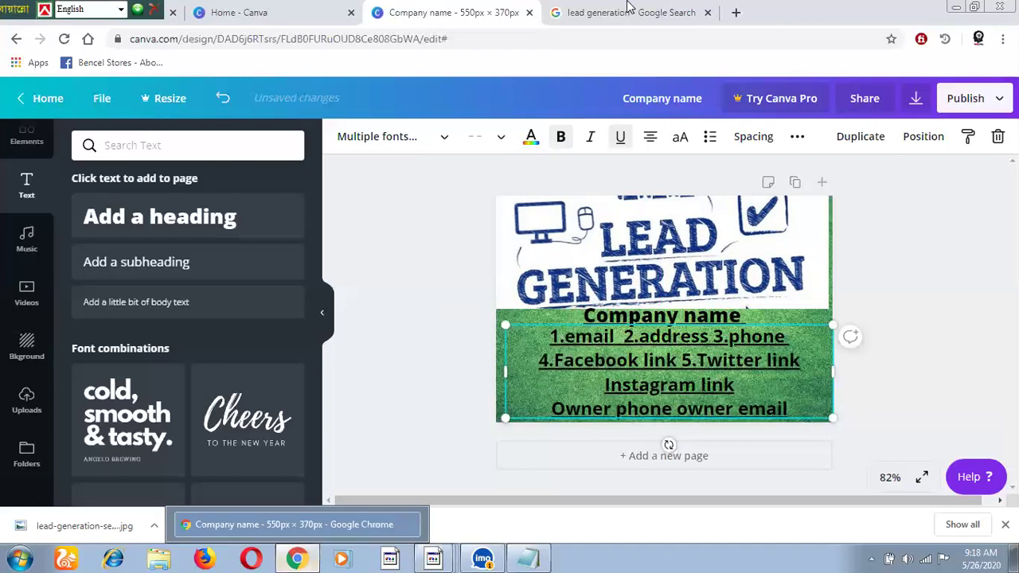
click(901, 193)
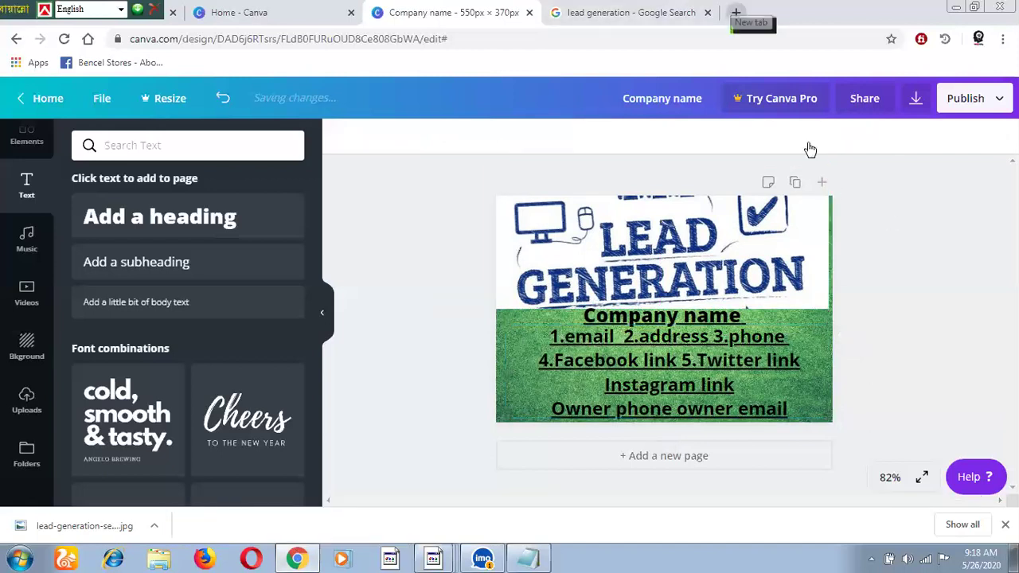
Insert "6." directly before Instagram link in the contact text
click(602, 389)
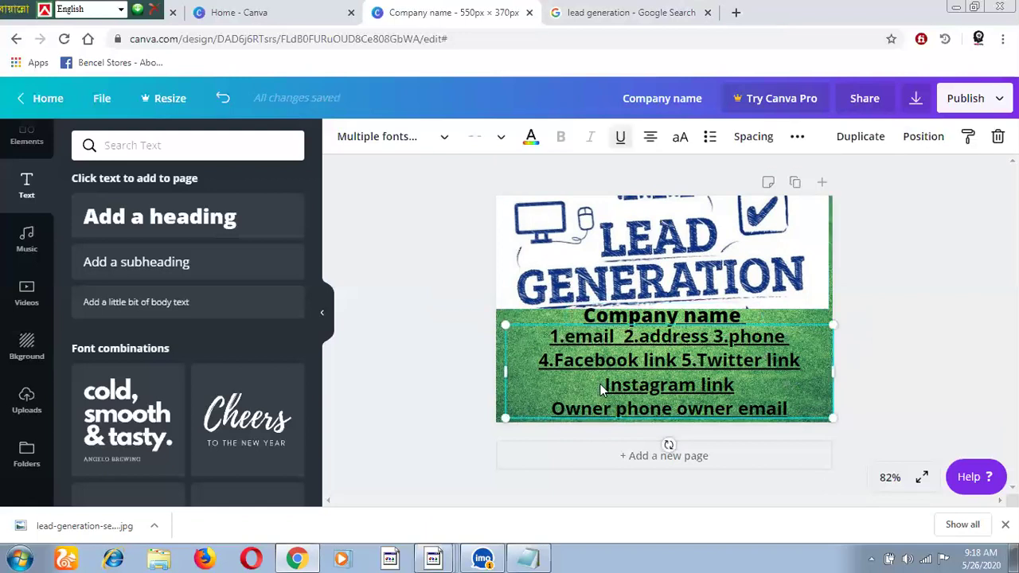
click(602, 390)
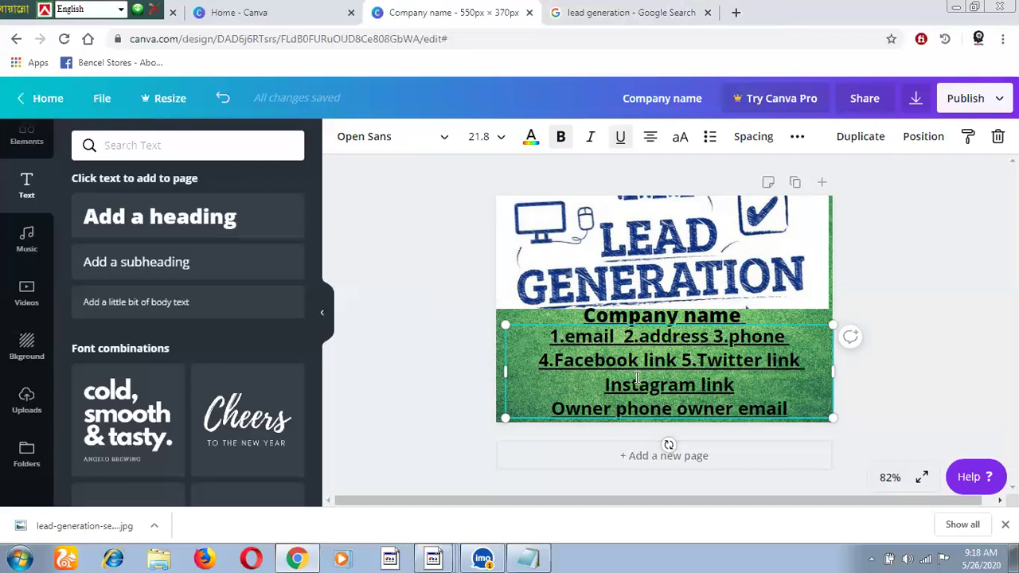
text(6)
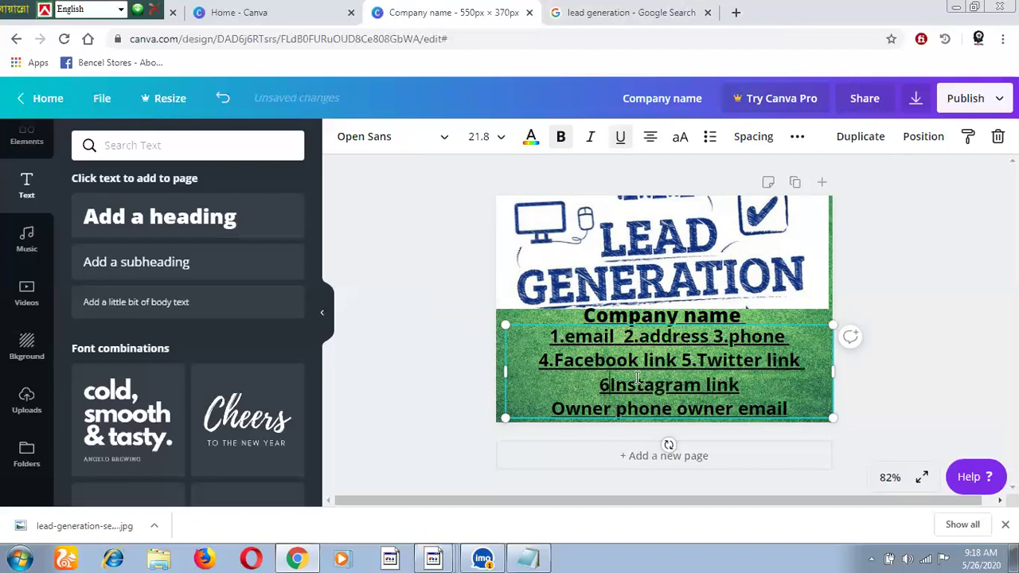
text(.)
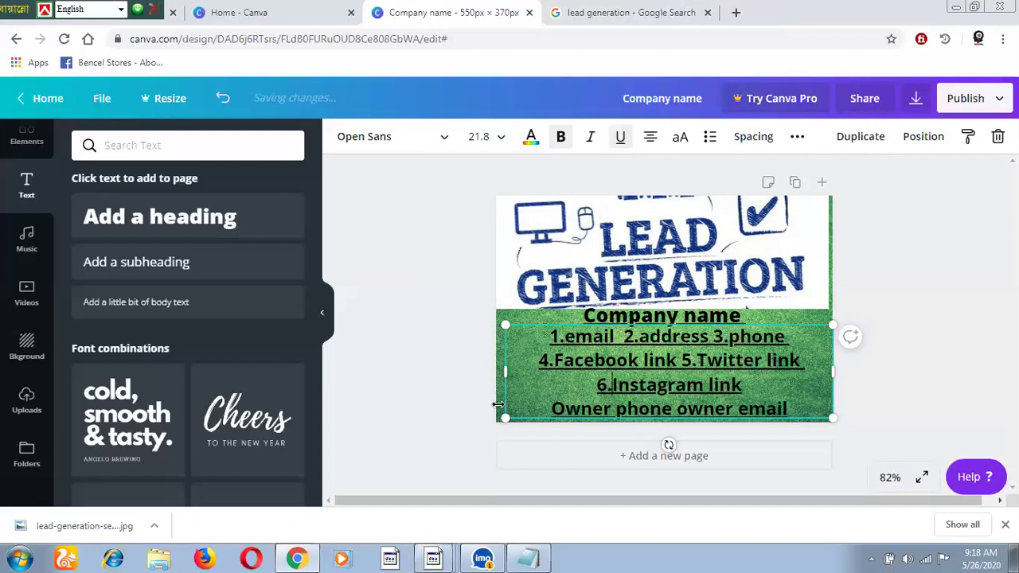
Join the owner details onto the Instagram link line and insert "7." before Owner phone in the contact text
click(552, 409)
key(BackSpace)
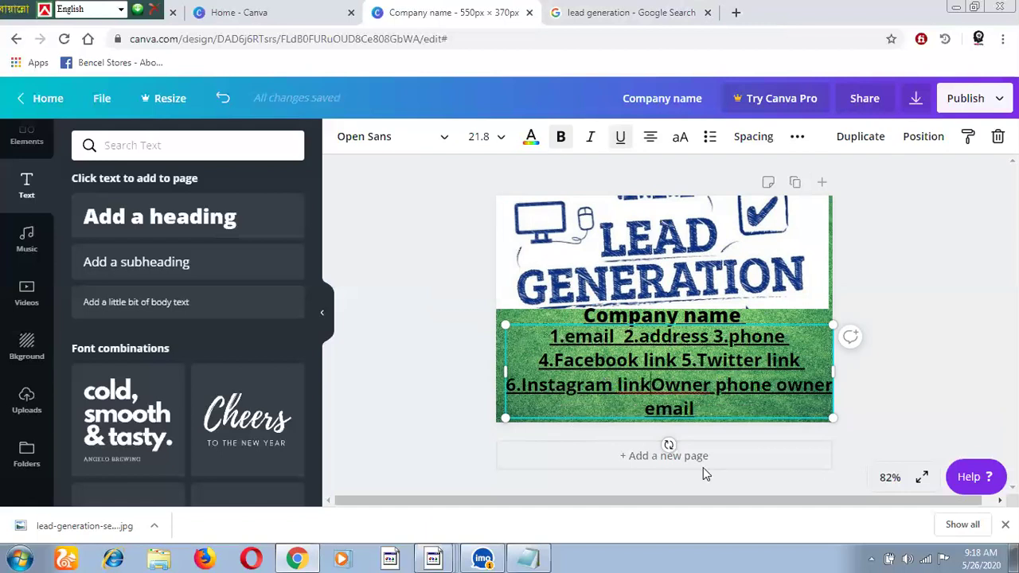
click(777, 385)
key(Return)
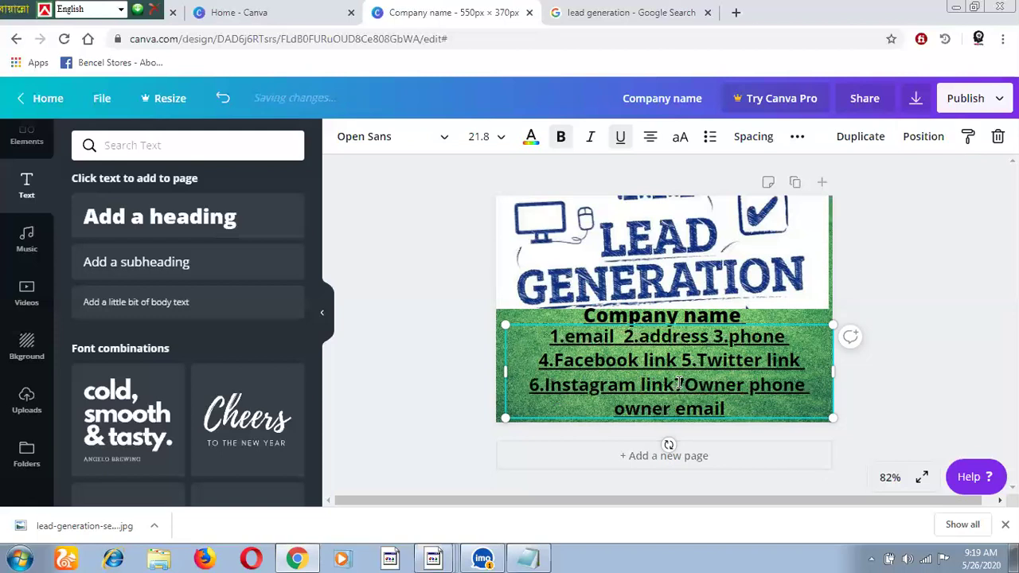
text(7.)
key(BackSpace)
text(.)
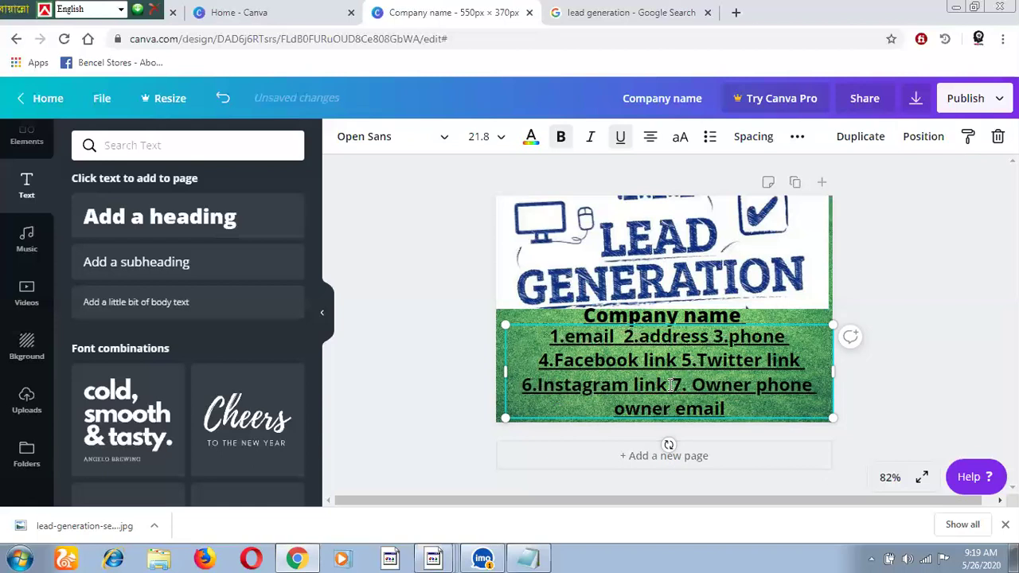
Insert "8." before owner email in the last line of the contact text
click(611, 409)
text(3)
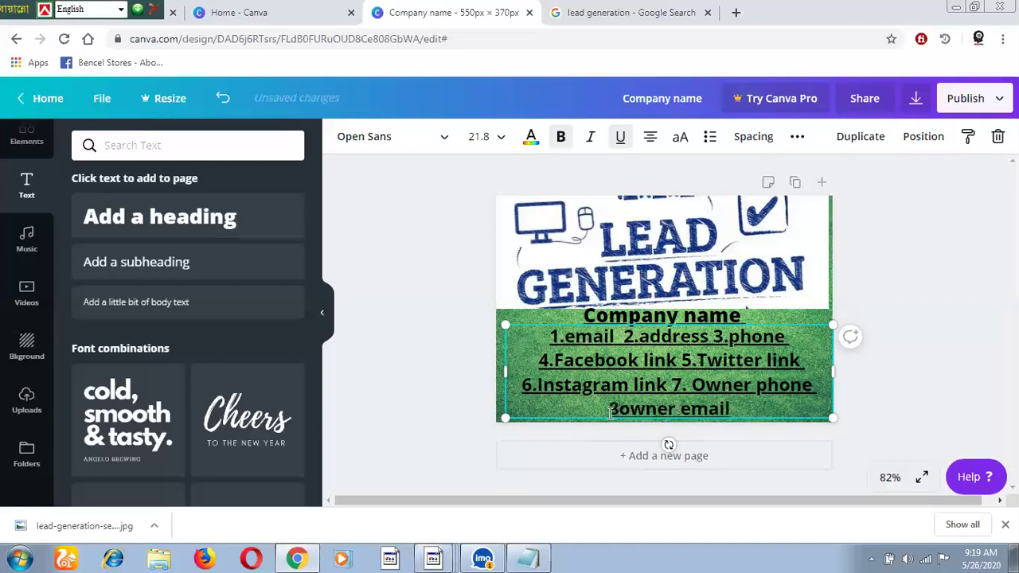
text(.)
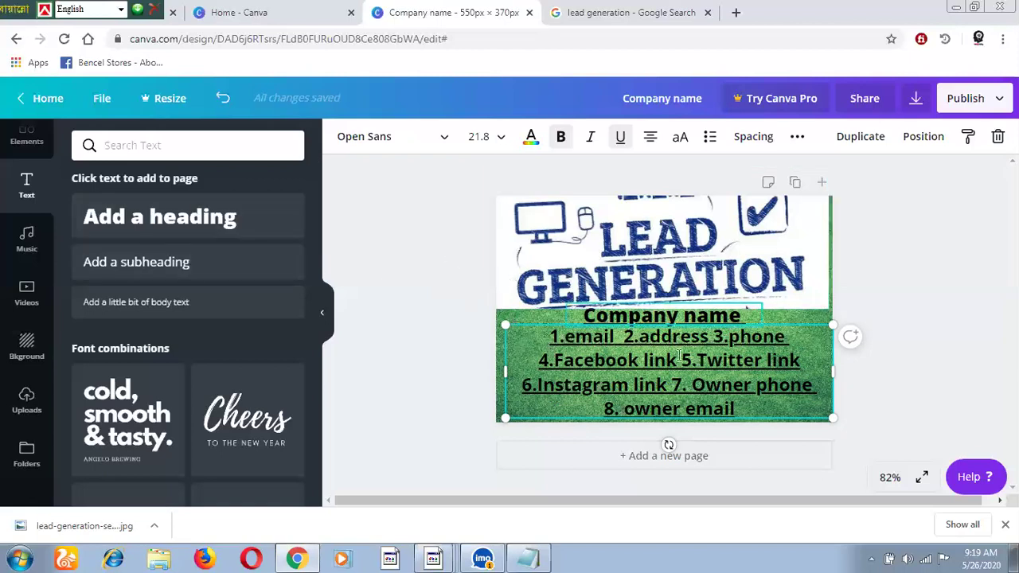
click(856, 272)
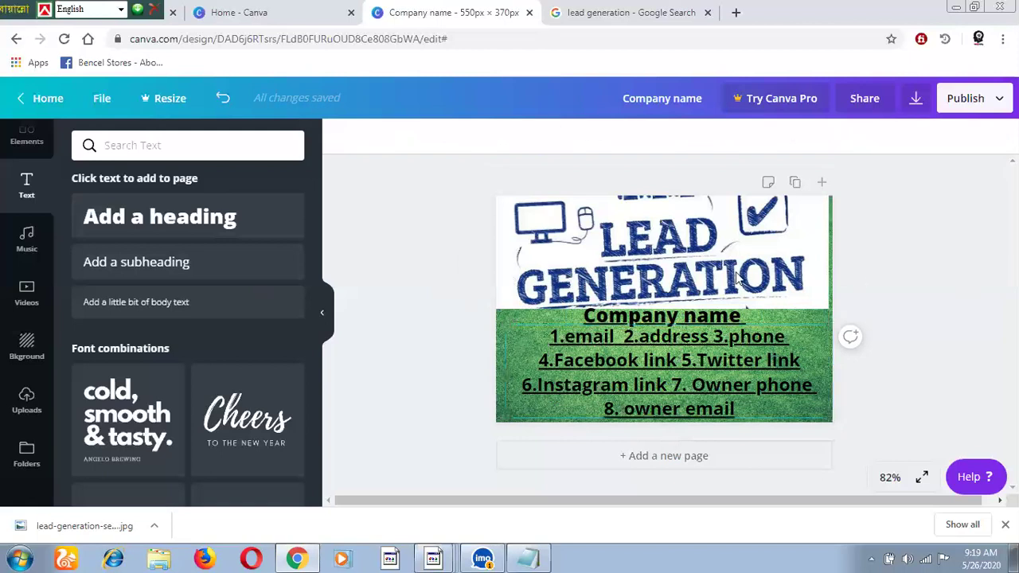
click(508, 316)
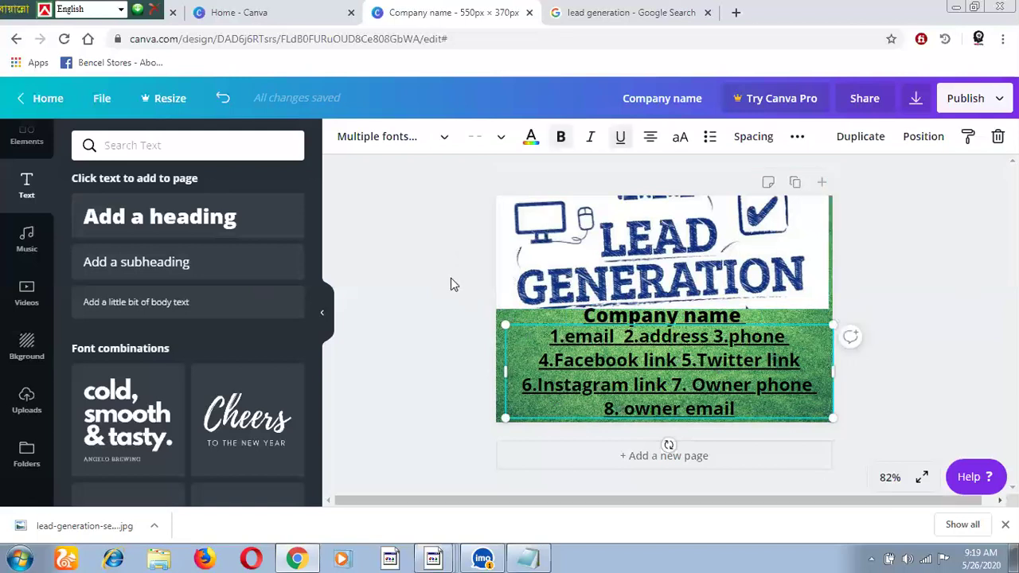
click(483, 351)
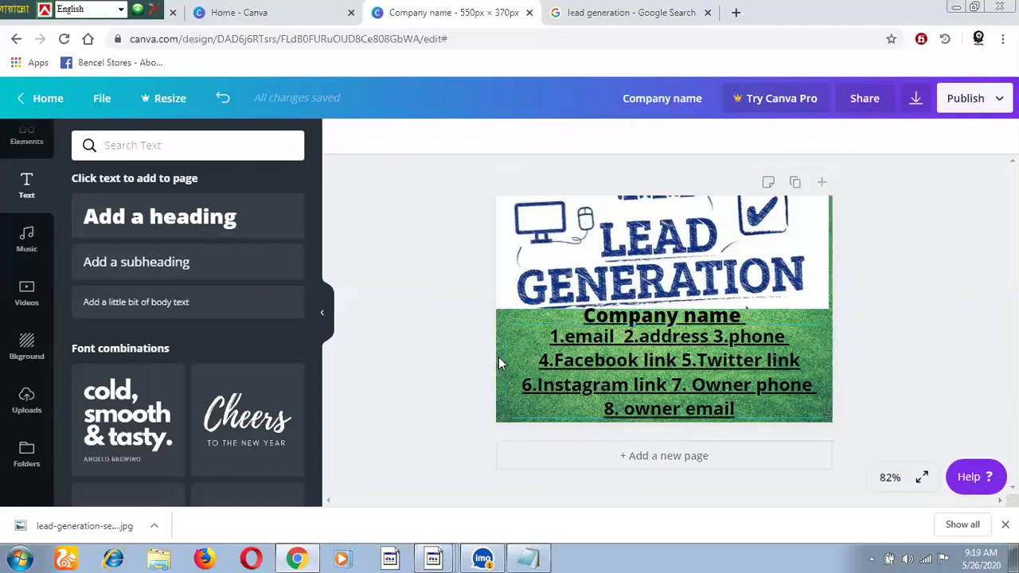
click(509, 344)
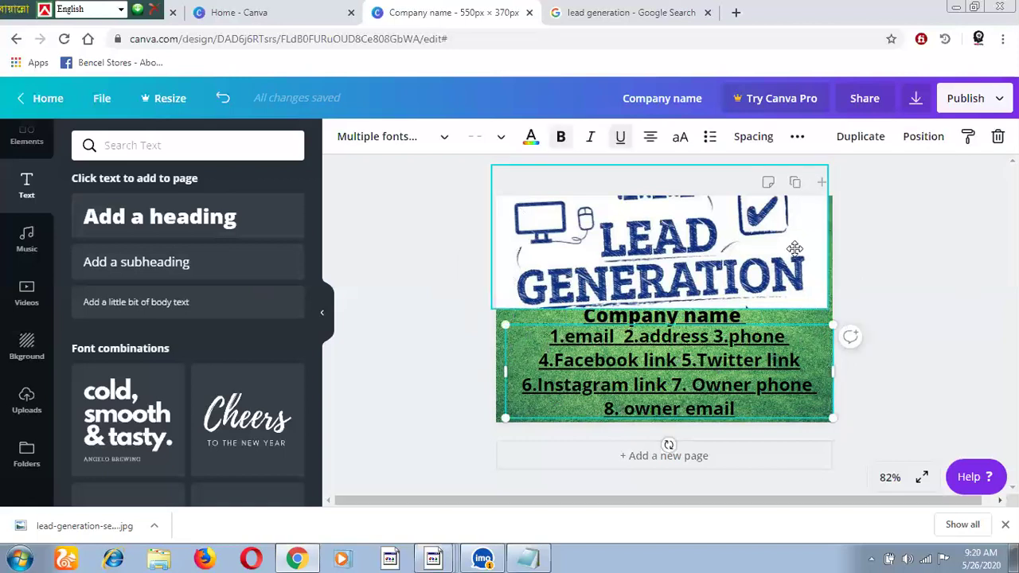
Widen and reposition the lead generation picture so it spans the page's full width, its lower edge just above the Company name heading
drag(793, 249, 612, 263)
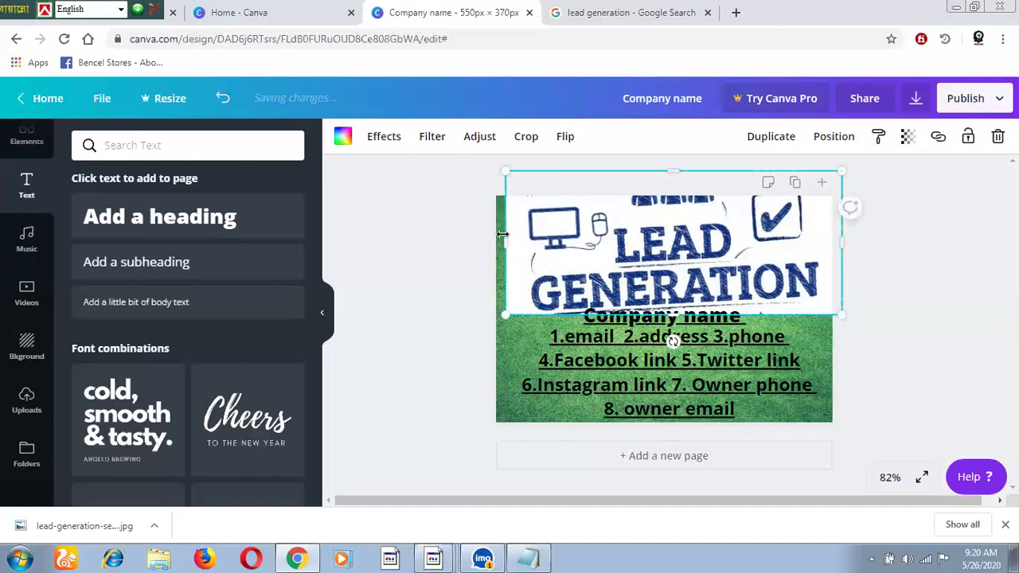
drag(491, 234, 444, 242)
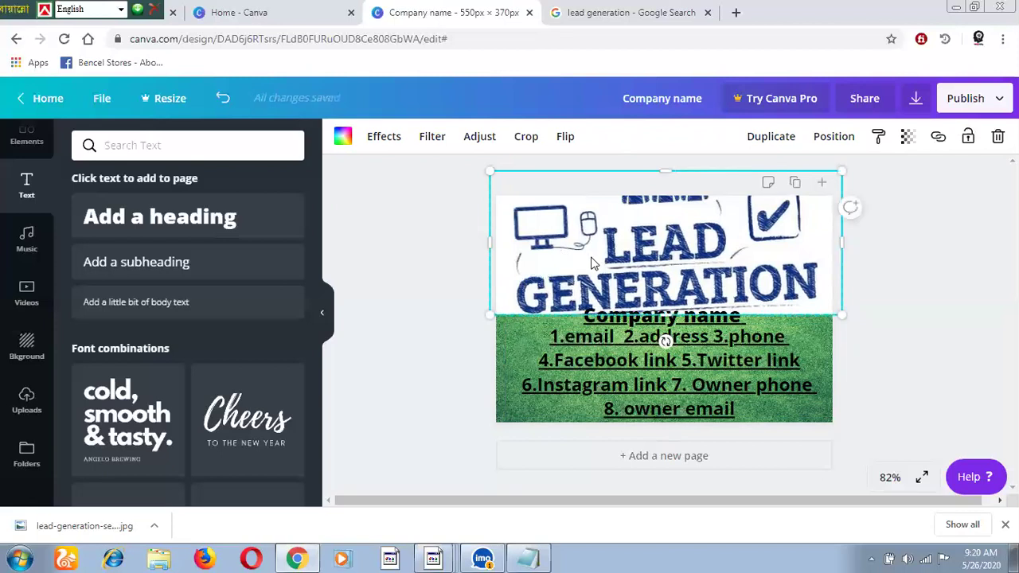
drag(595, 251, 599, 251)
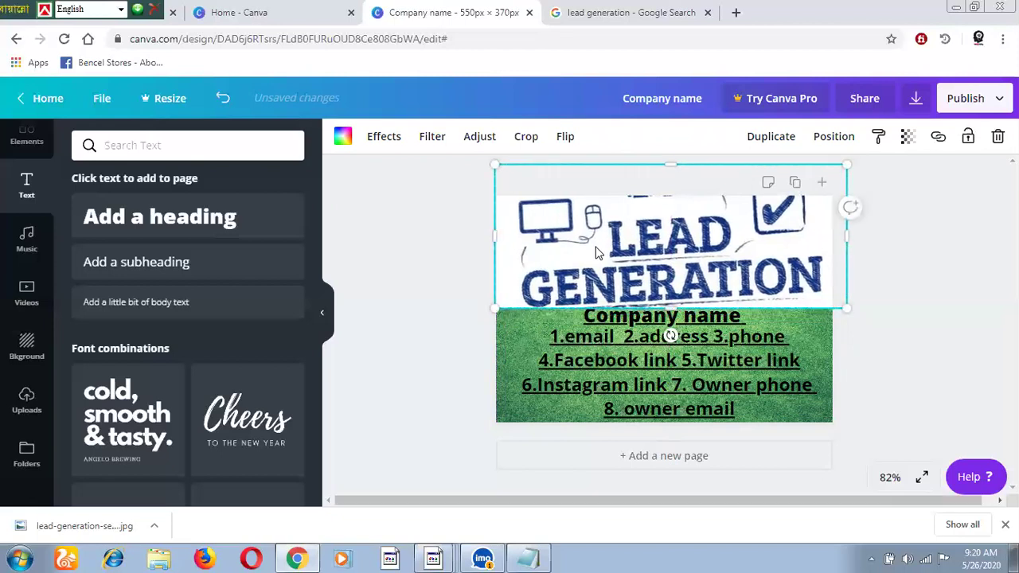
click(504, 316)
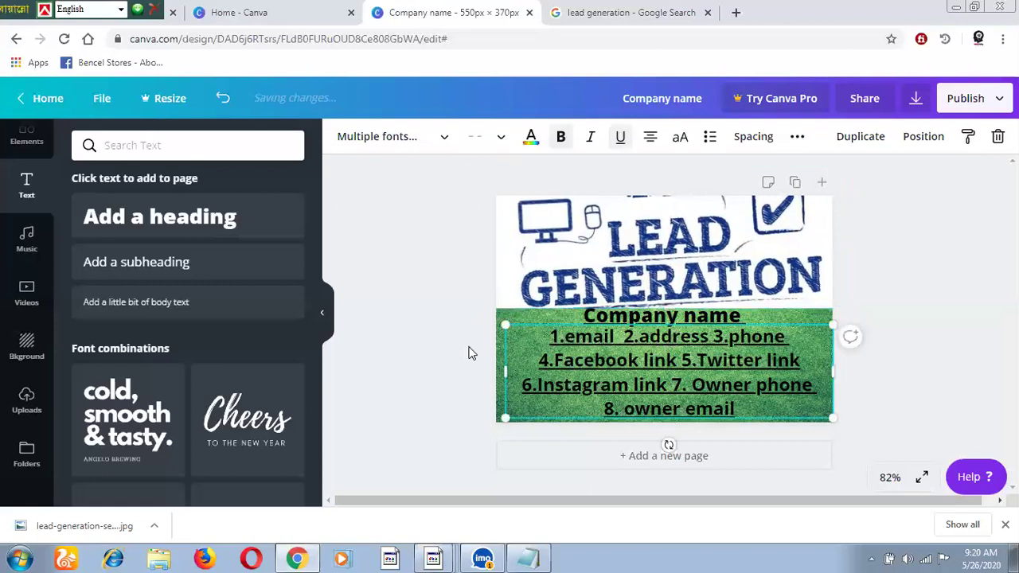
click(493, 358)
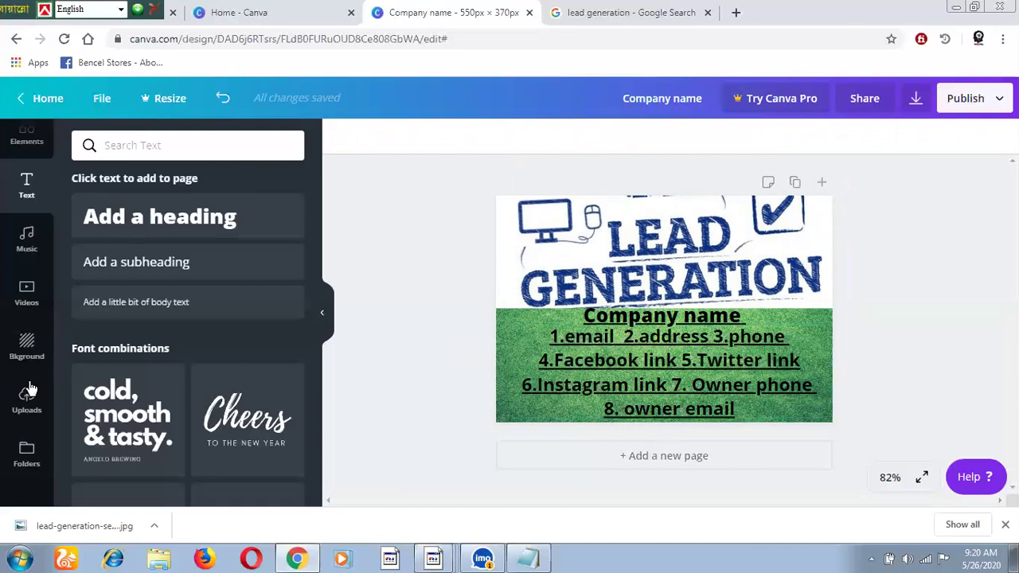
Try the grey wooden plank image as the page background
click(26, 349)
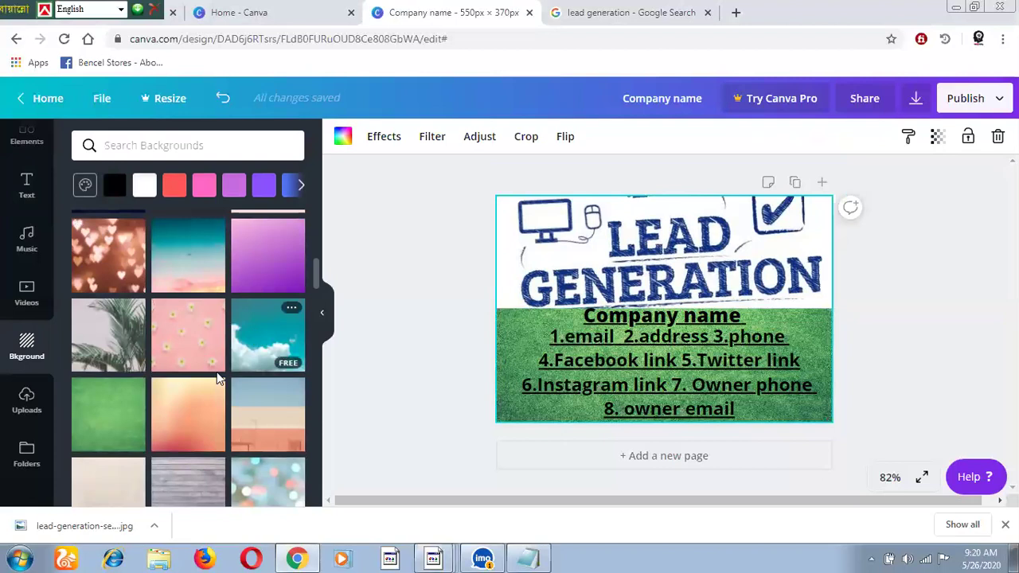
scroll(218, 375, down, 2)
click(197, 358)
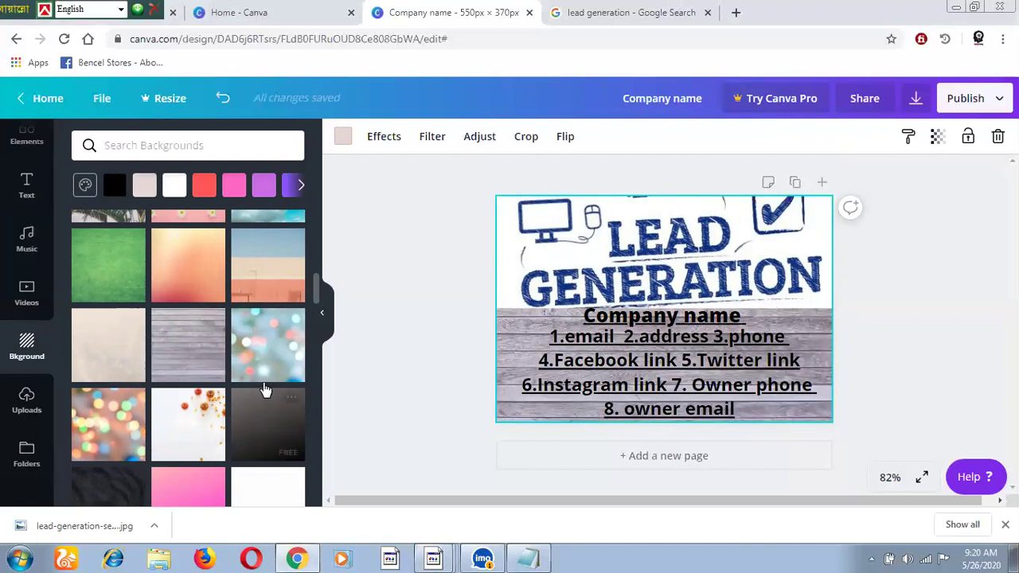
Try the reddish brick wall image as the page background
scroll(264, 392, down, 2)
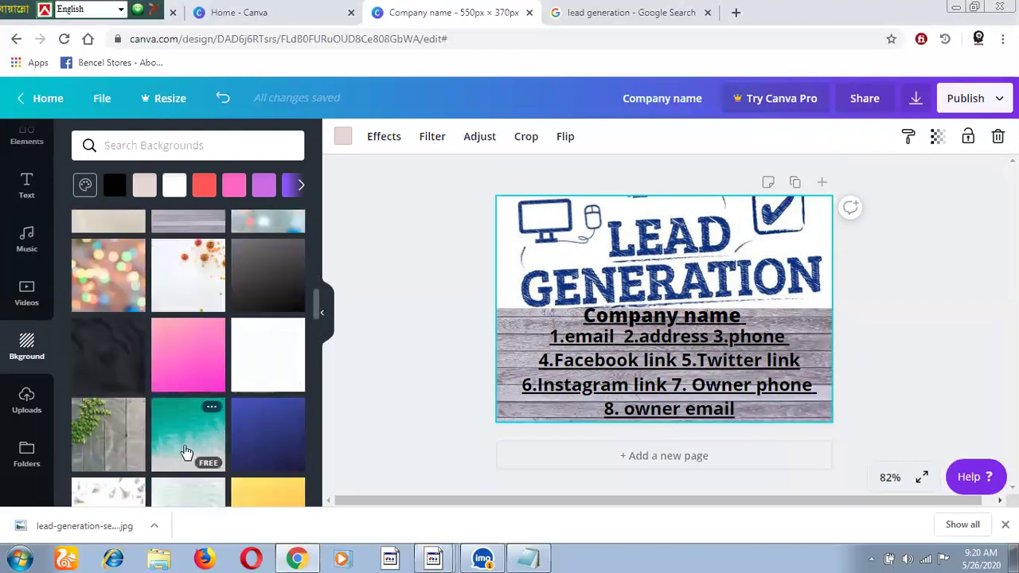
scroll(187, 452, down, 2)
scroll(116, 460, down, 2)
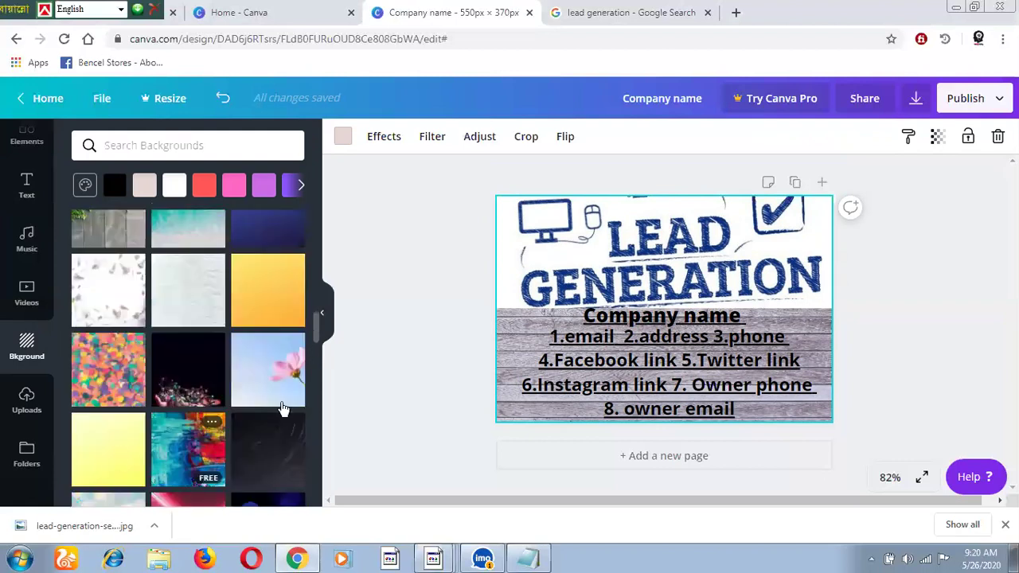
scroll(257, 409, down, 1)
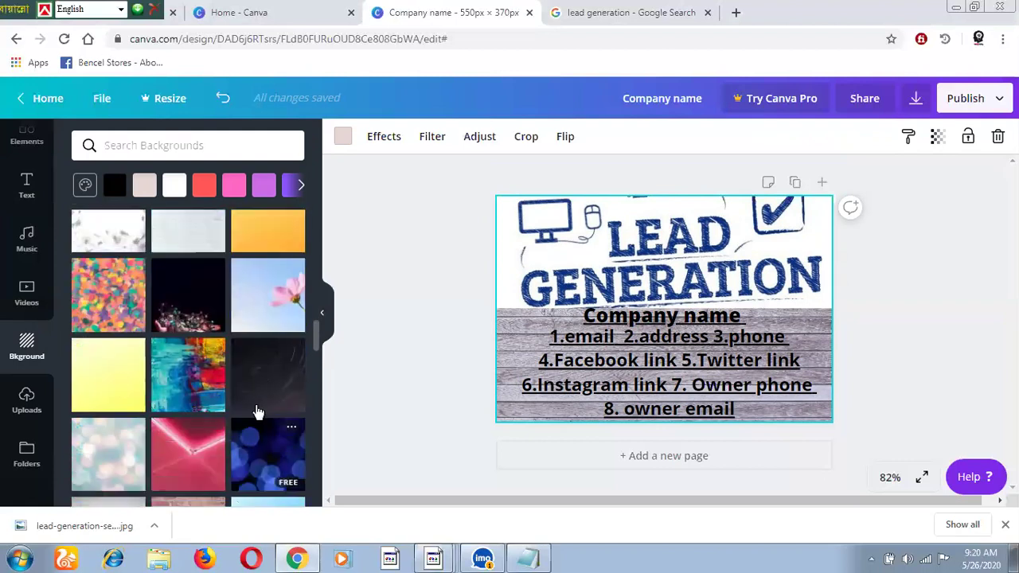
scroll(246, 452, down, 1)
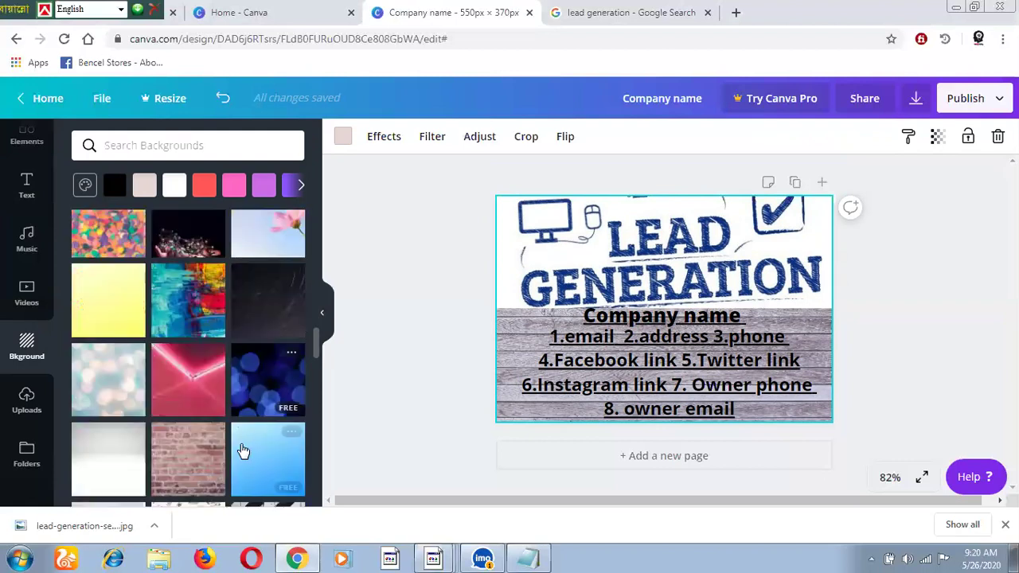
click(176, 471)
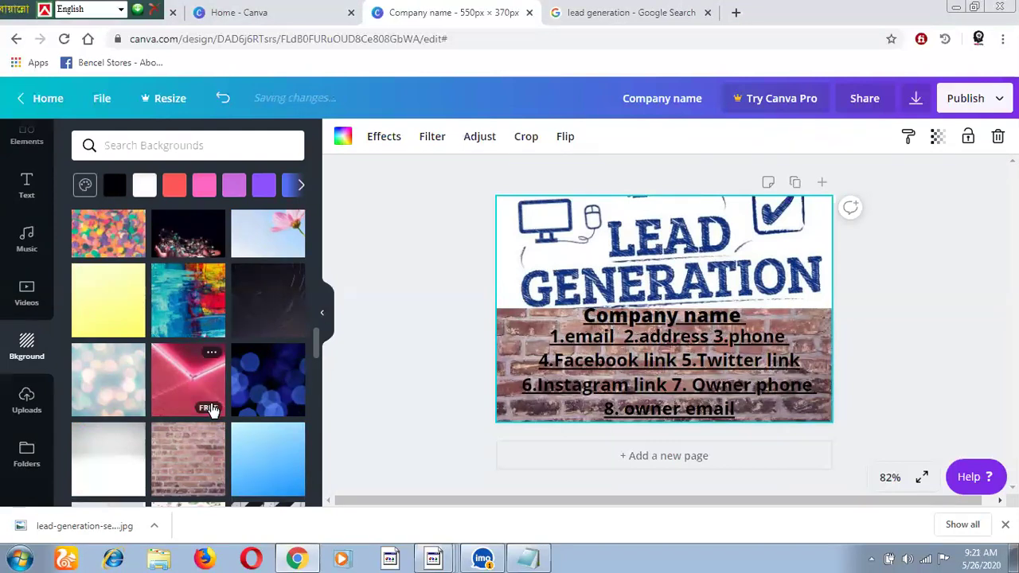
Try the dark green meadow image with small white flowers as the page background
scroll(211, 409, down, 2)
scroll(213, 415, down, 3)
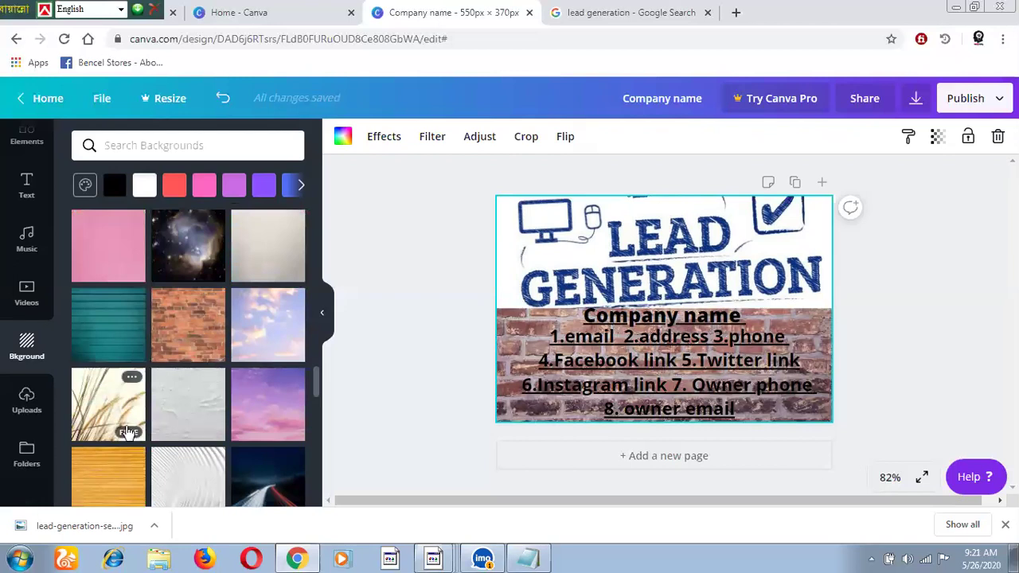
scroll(188, 364, down, 3)
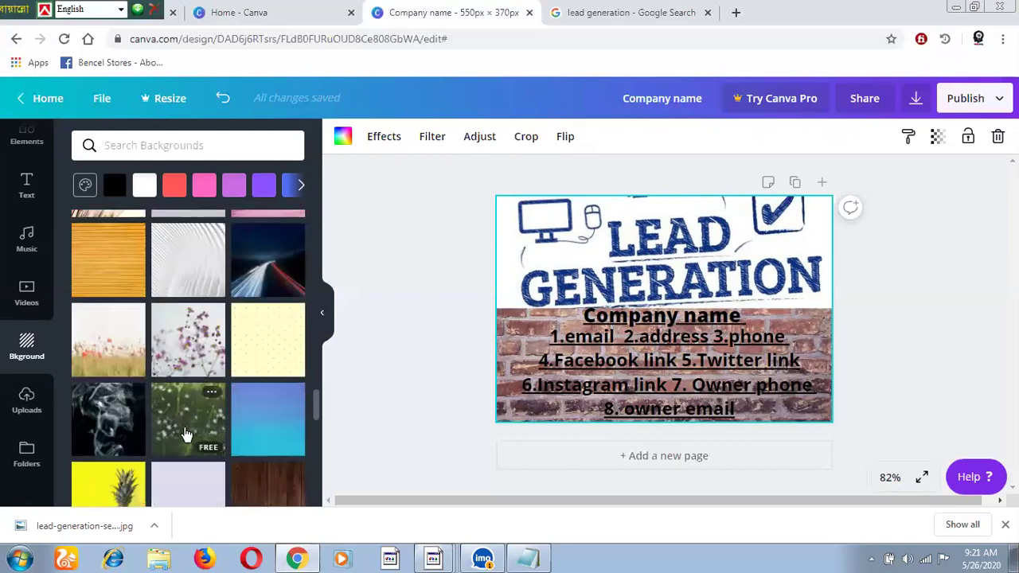
click(183, 435)
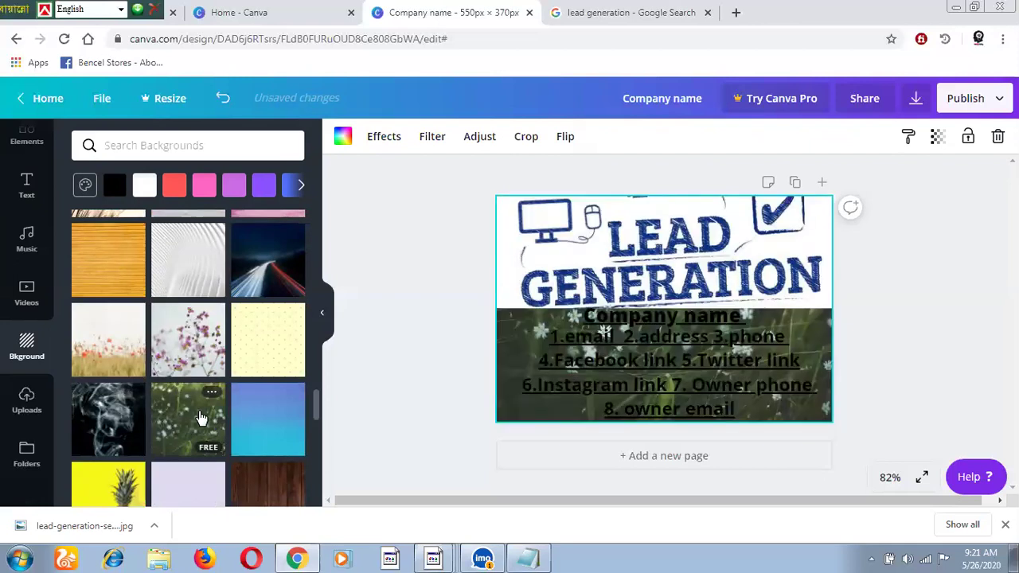
Apply the dark brown wooden plank image as the page background
scroll(207, 421, down, 1)
scroll(255, 418, down, 1)
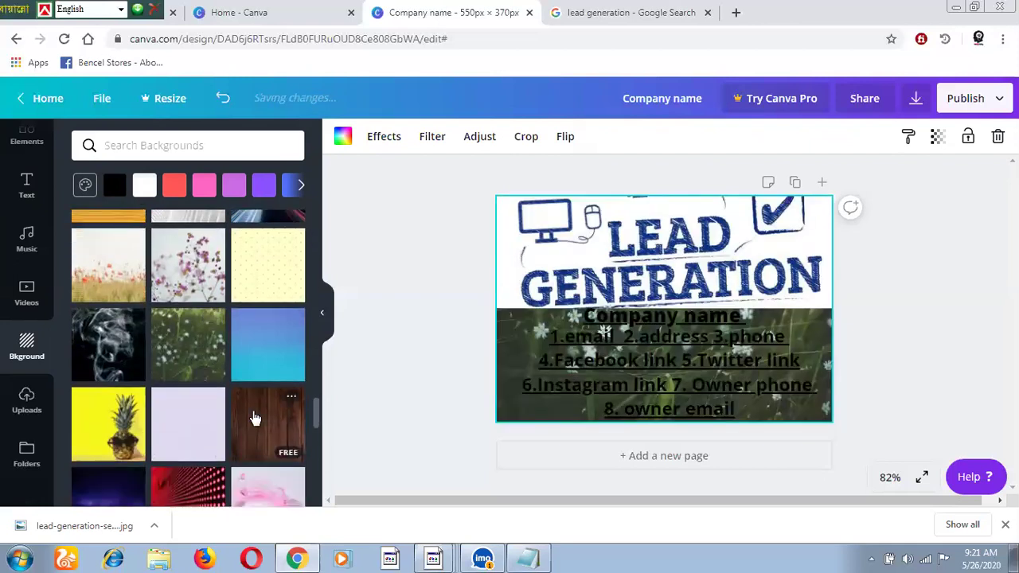
click(255, 419)
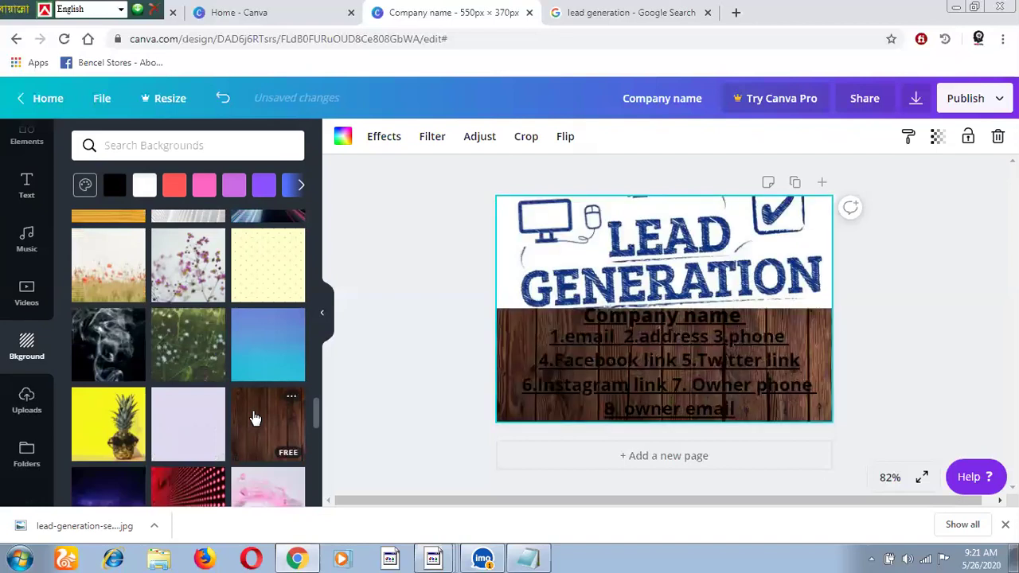
Set the text colour of the numbered contact details block to white
click(659, 339)
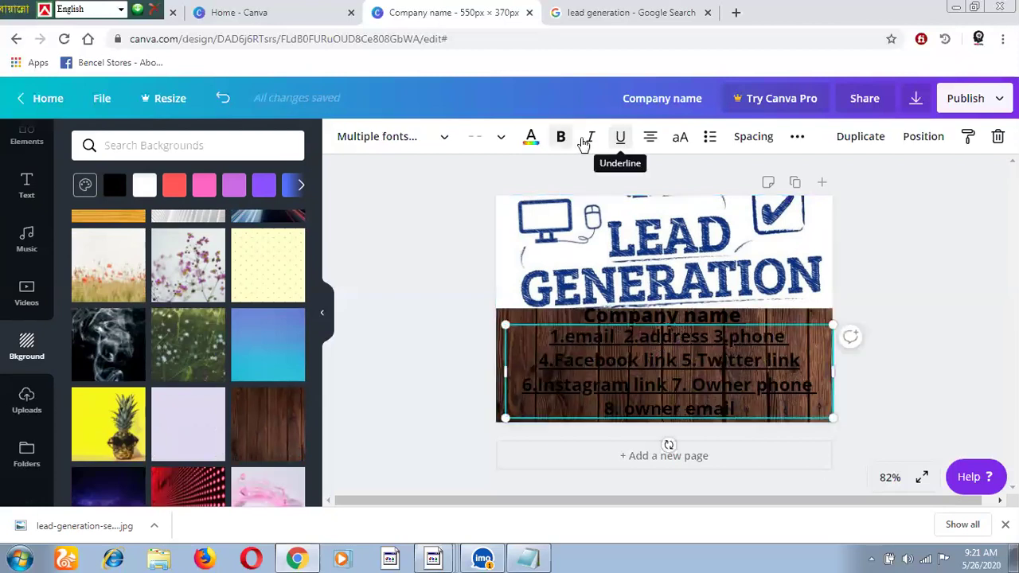
click(532, 138)
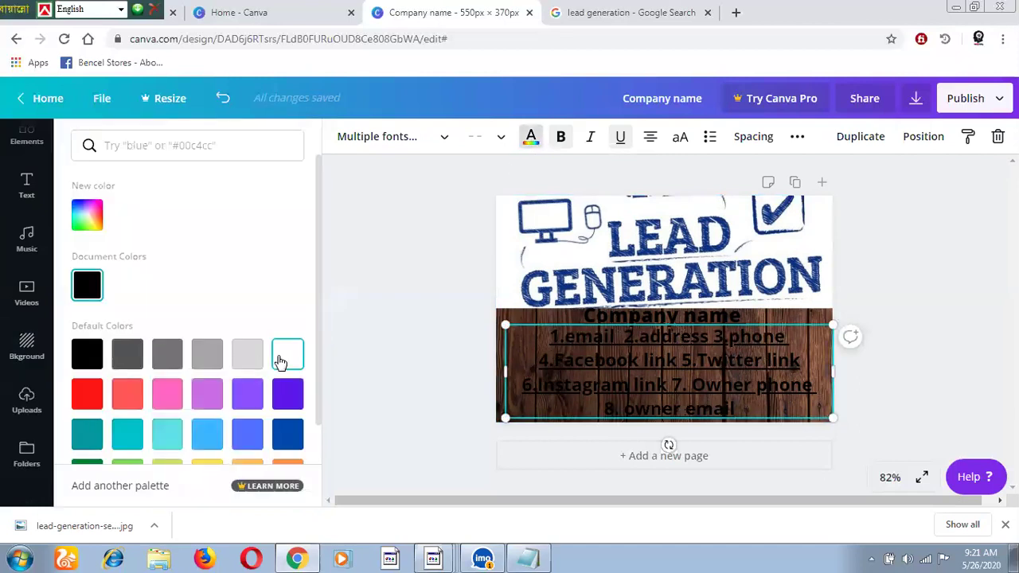
click(281, 362)
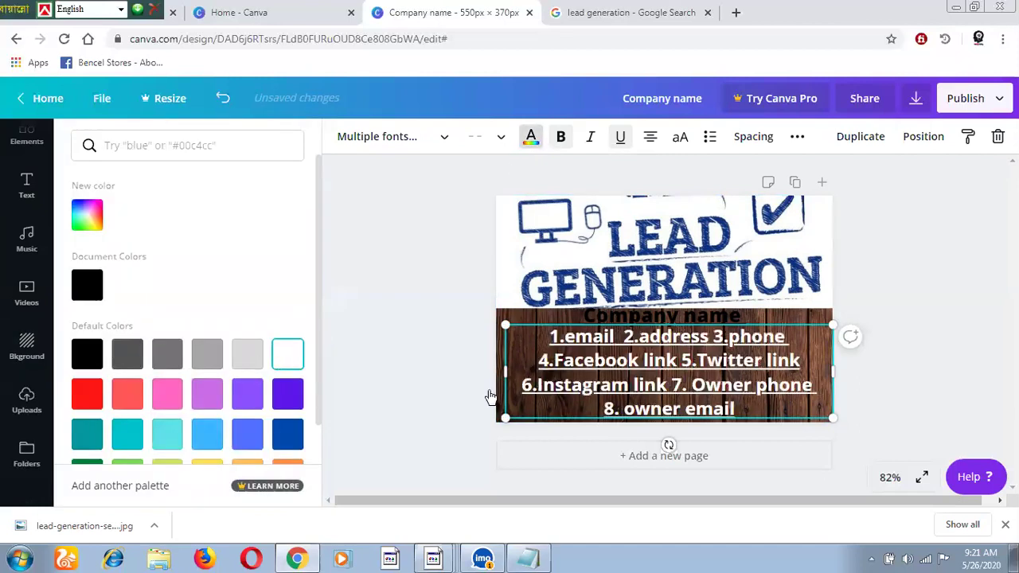
Recolour the Company name heading, trying white first and settling on the default yellow
click(605, 321)
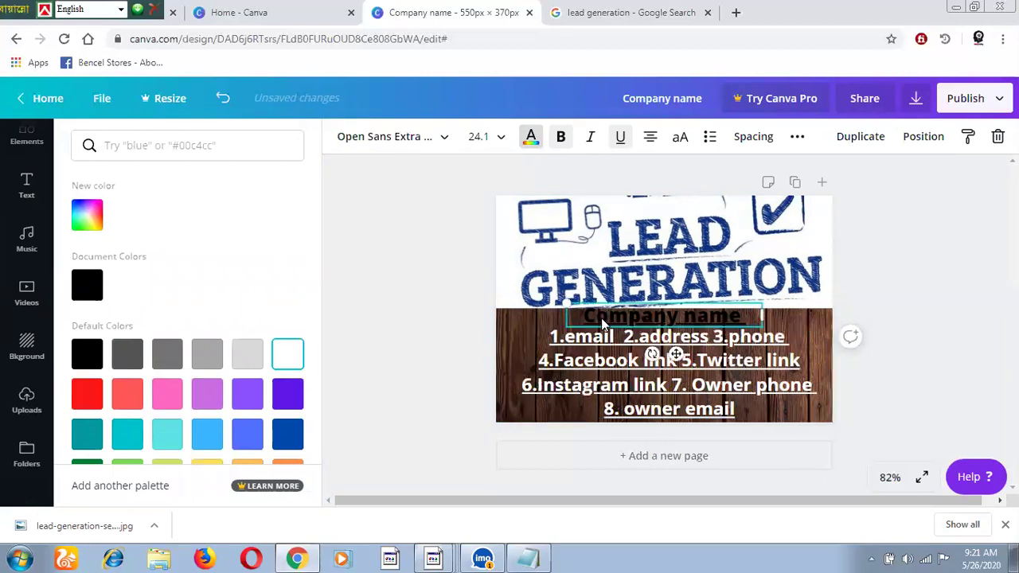
click(287, 358)
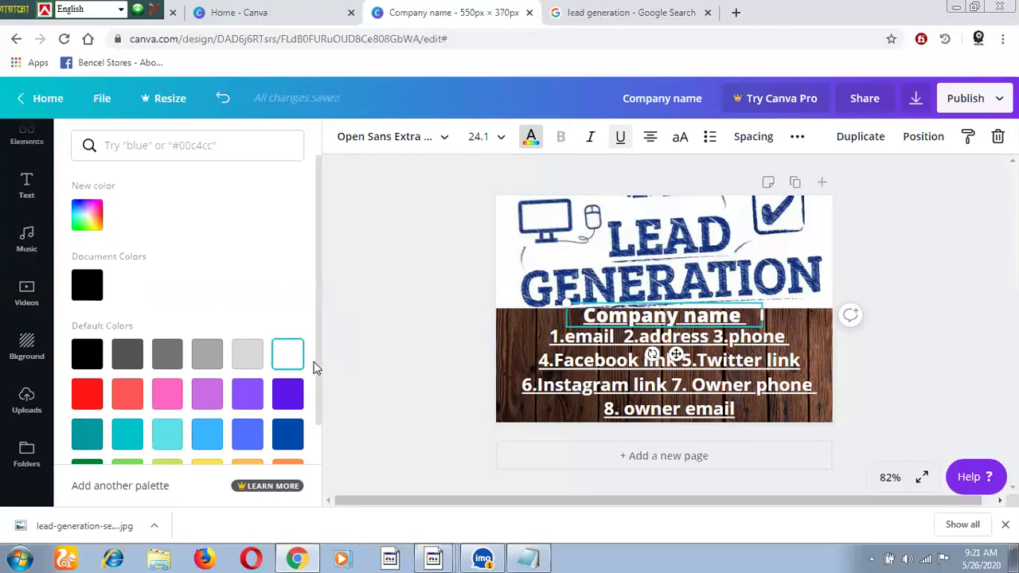
scroll(212, 441, down, 1)
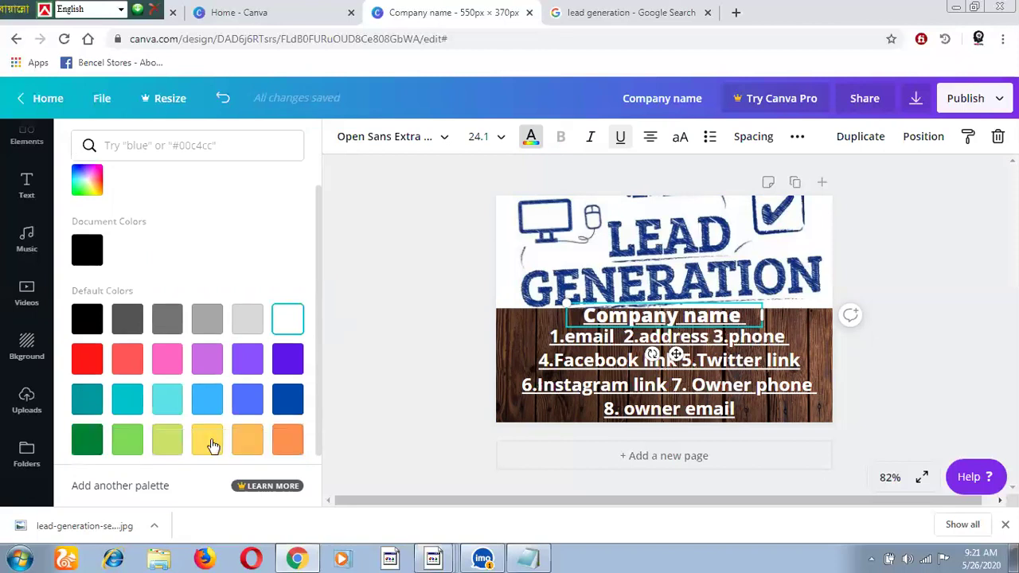
click(209, 442)
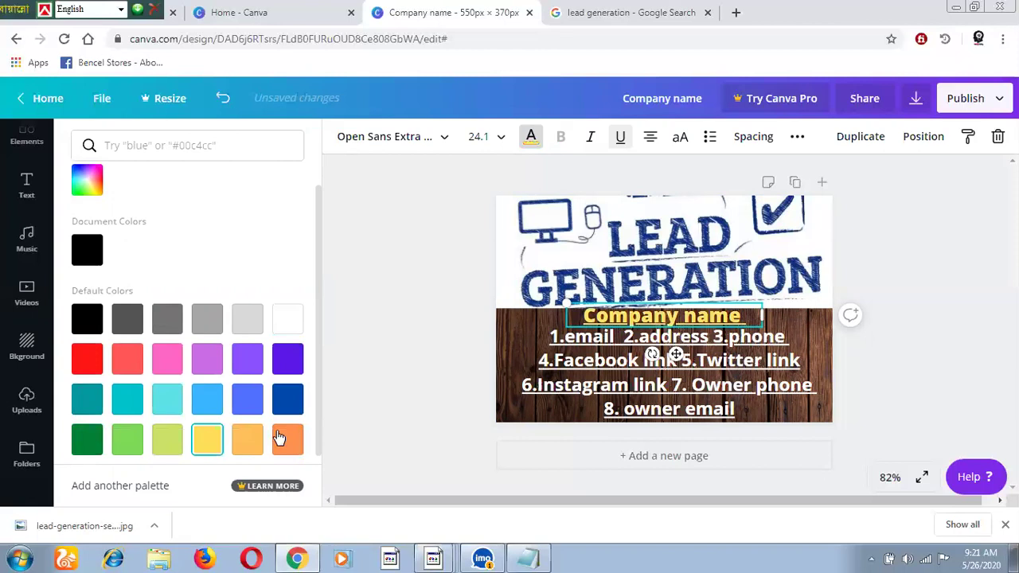
Set the text colour of the "1.email 2.address 3.phone" line to the default light green
click(603, 341)
double_click(551, 338)
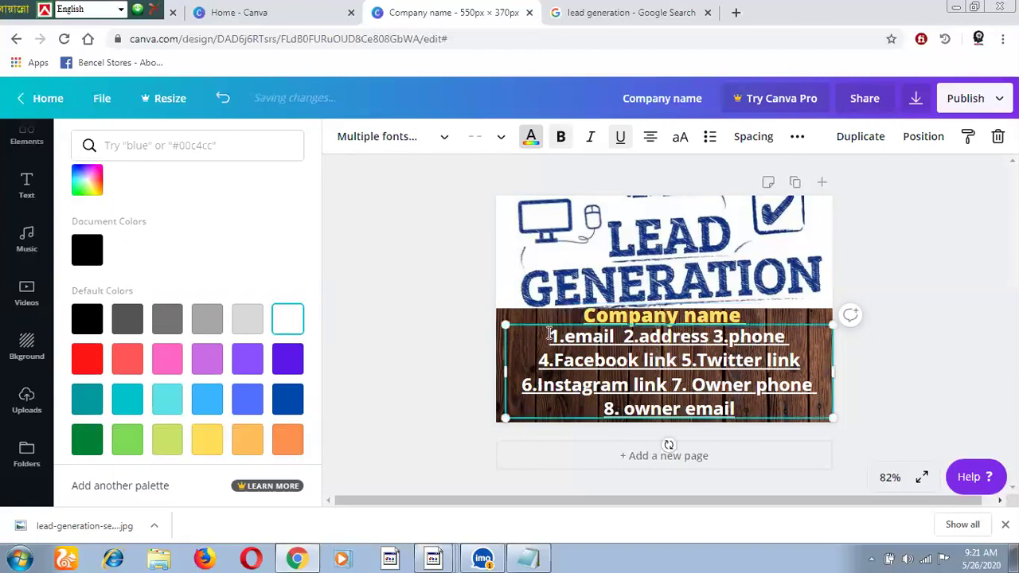
shift+click(783, 341)
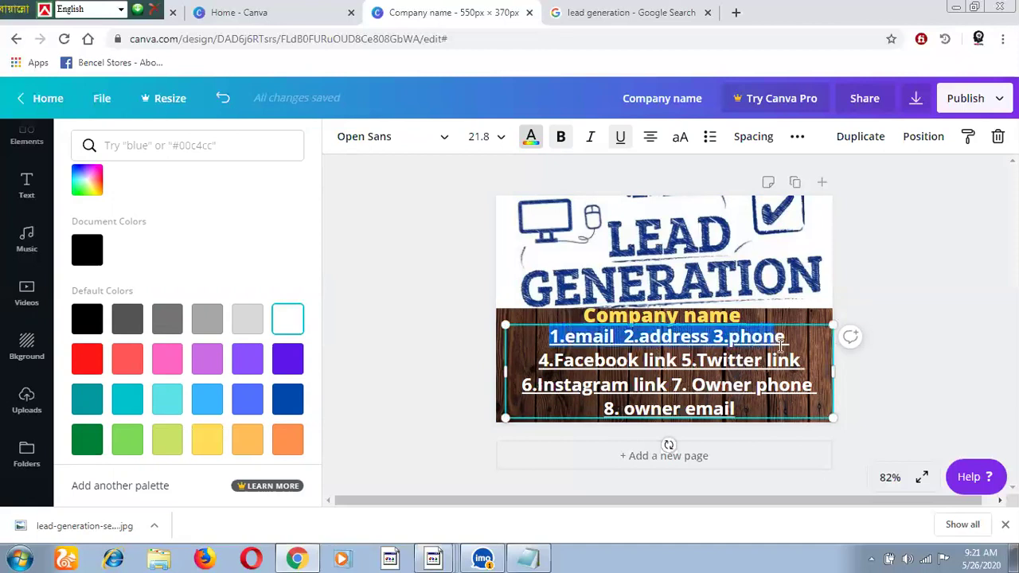
click(135, 448)
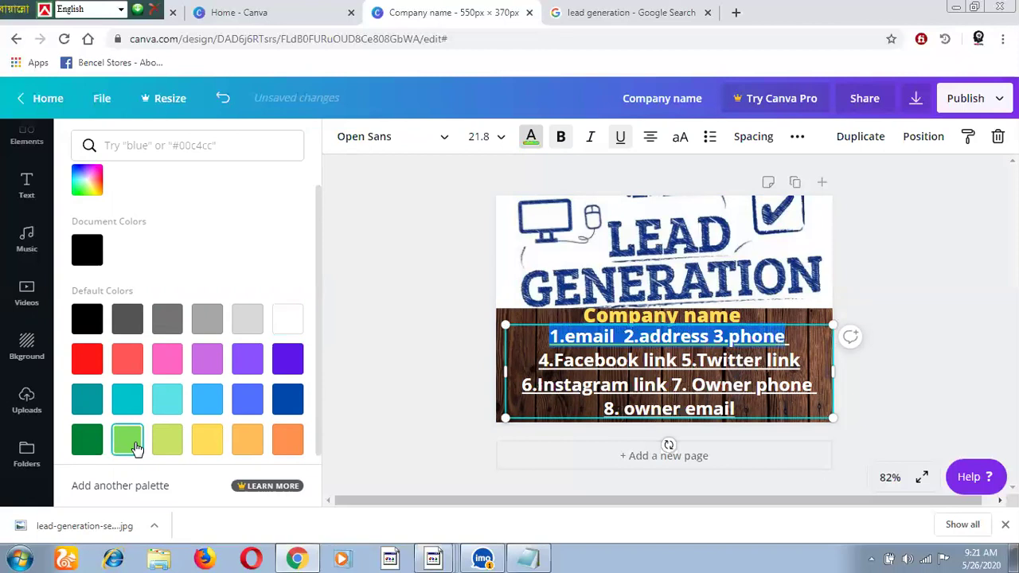
click(102, 447)
click(121, 446)
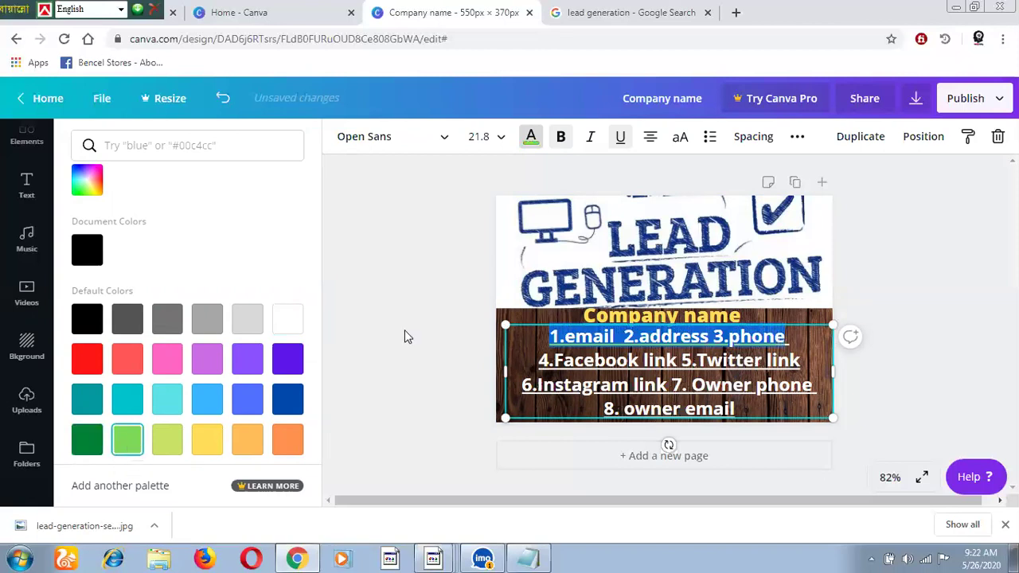
key(Escape)
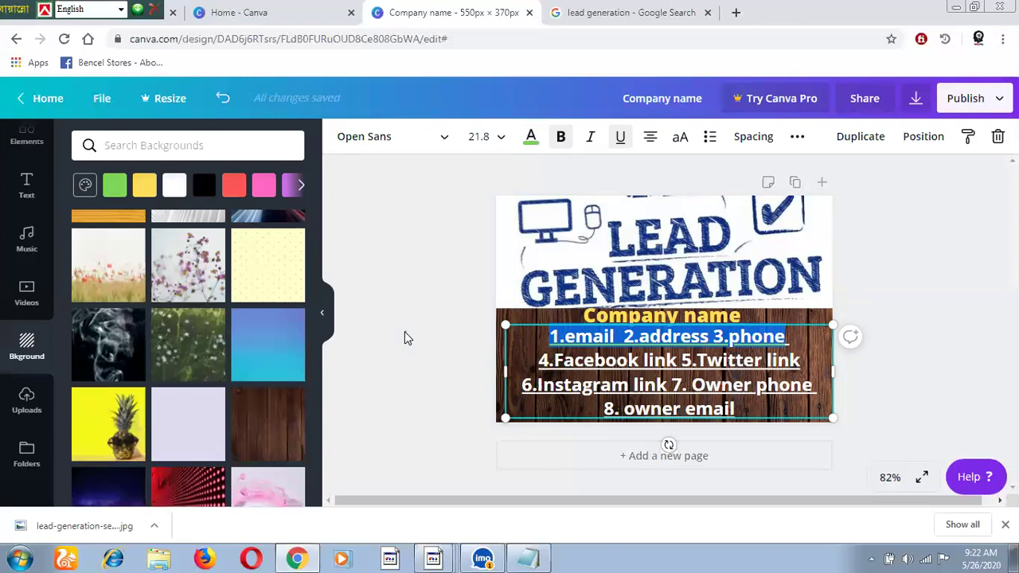
click(404, 332)
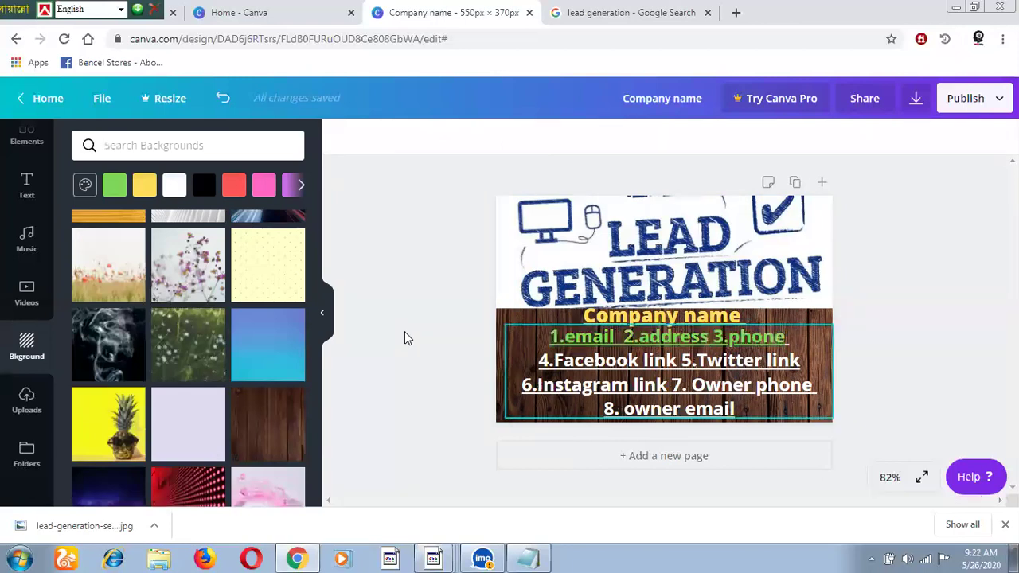
Nudge the numbered contact details block slightly upwards on the page
click(540, 360)
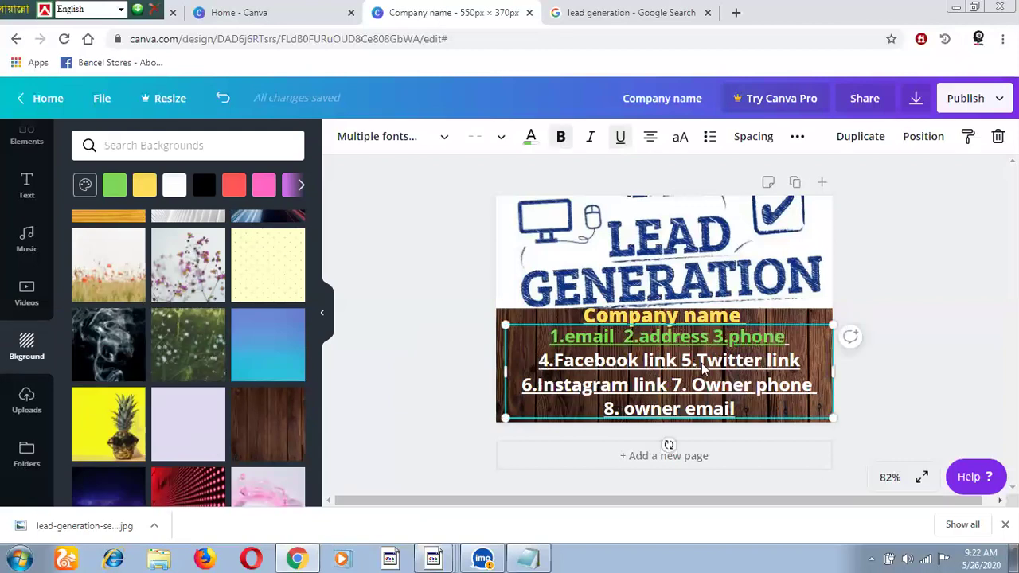
drag(772, 354, 538, 351)
key(Up)
key(Up)
key(Up)
key(Up)
key(Up)
key(Down)
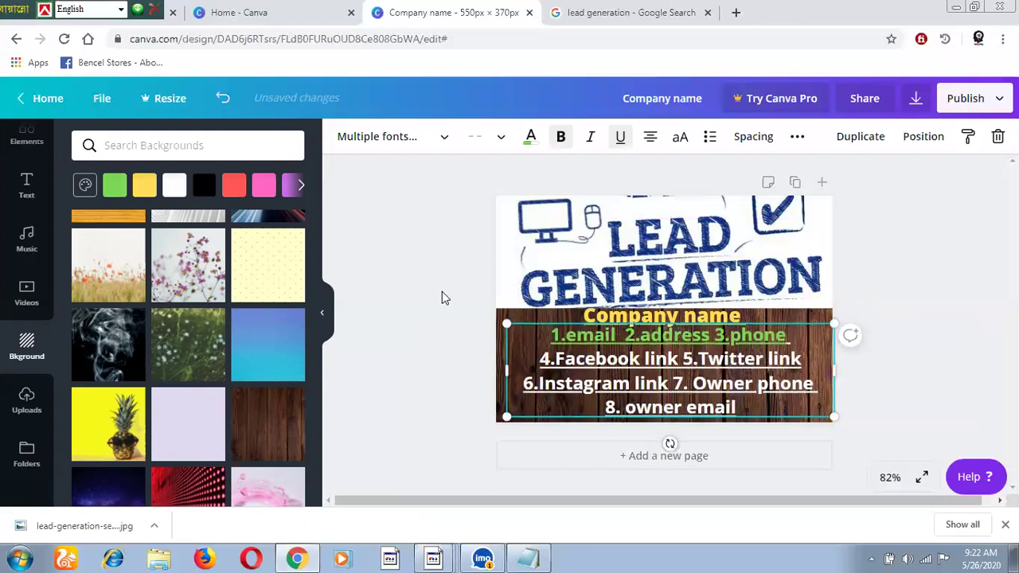
key(Escape)
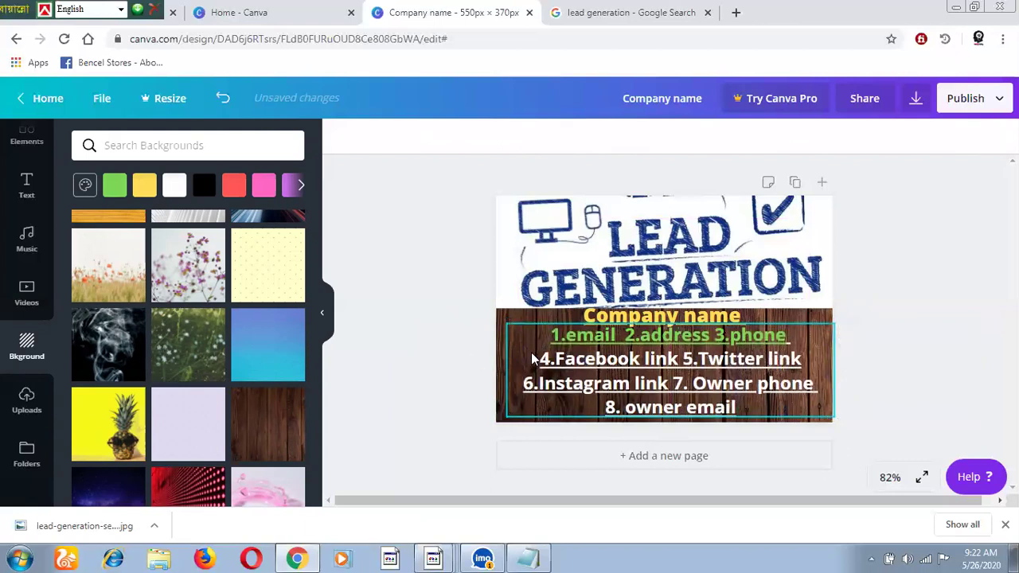
Set the text colour of the "4.Facebook link 5.Twitter link" line to the default medium blue
click(537, 357)
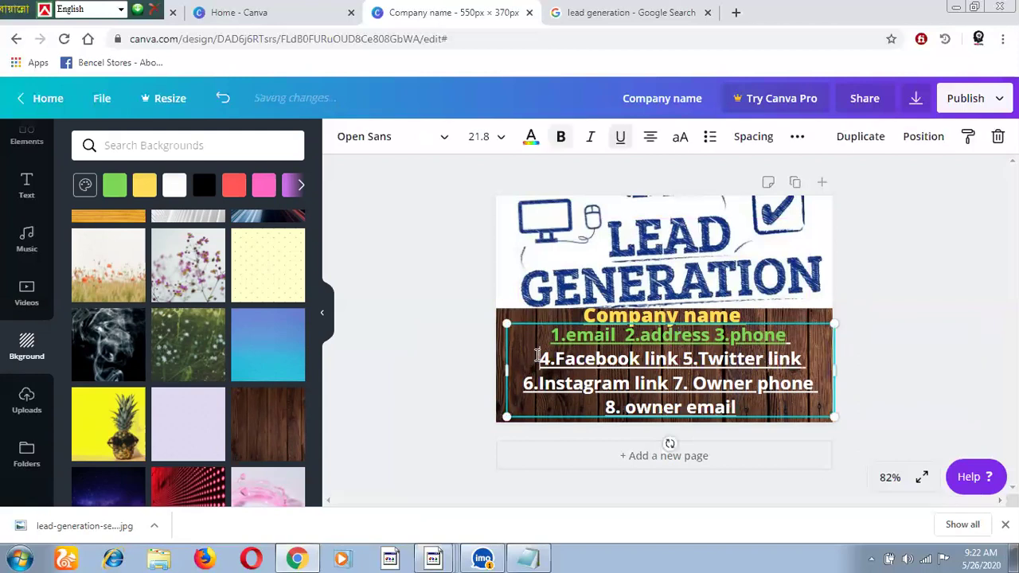
drag(574, 359, 797, 369)
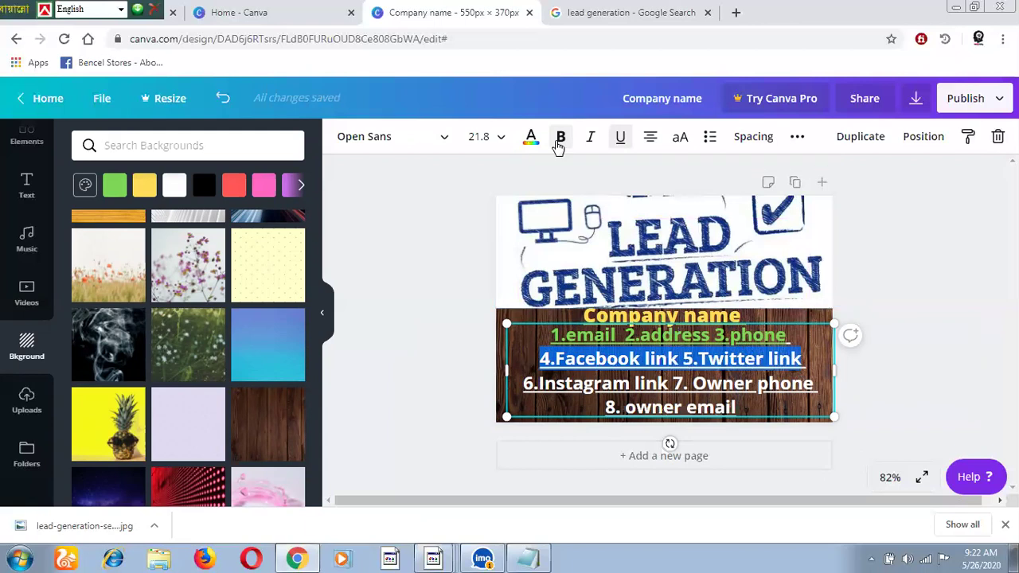
click(521, 141)
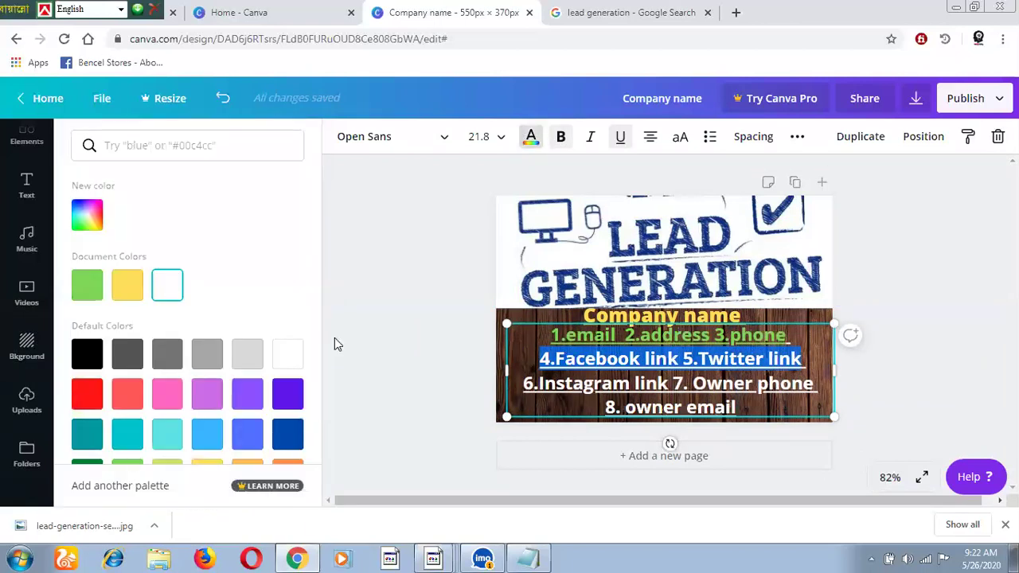
click(247, 438)
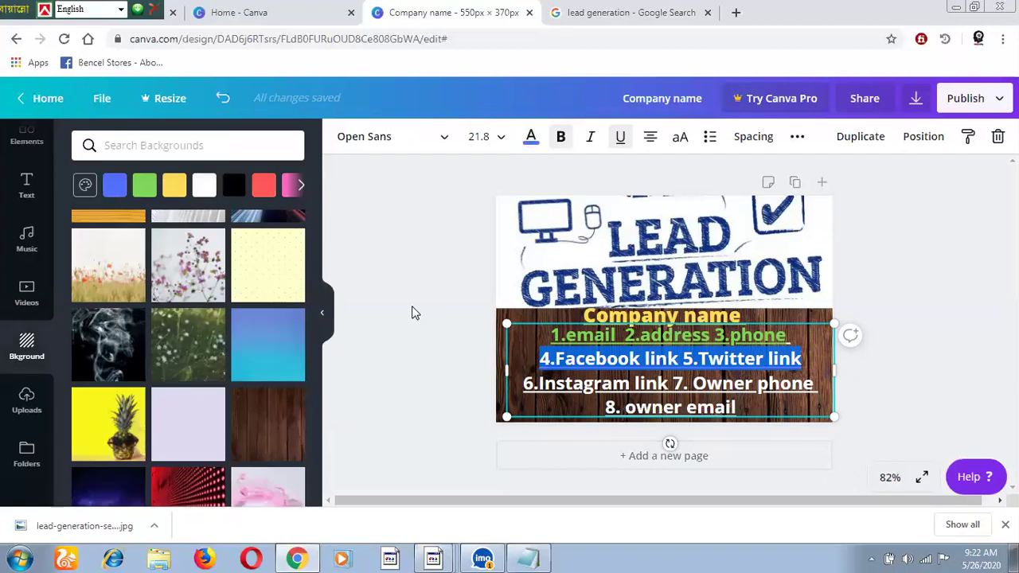
Recolour the "6.Instagram link 7. Owner phone" line, trying bright red and peach and settling on the default orange
click(515, 381)
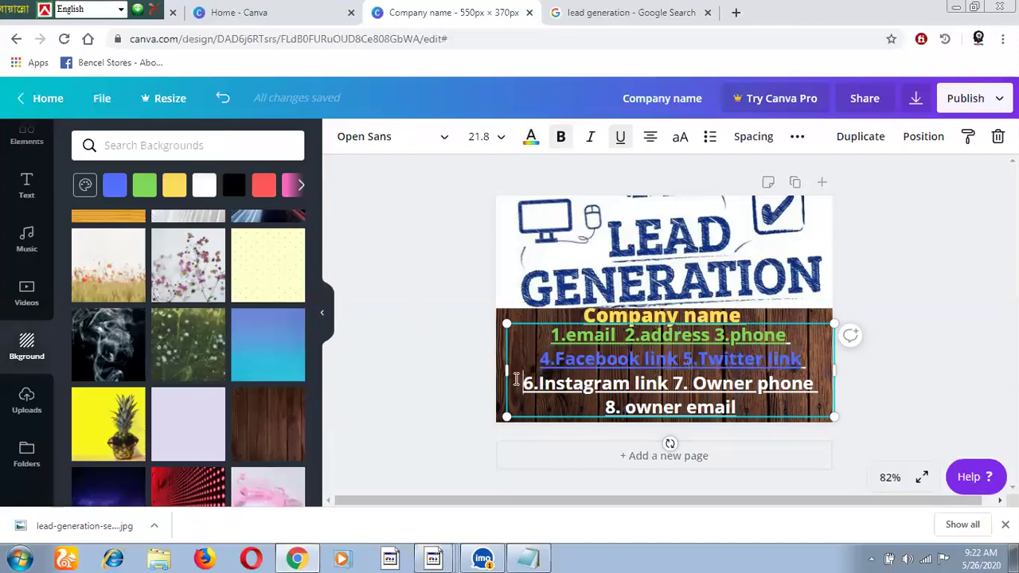
drag(517, 381, 814, 385)
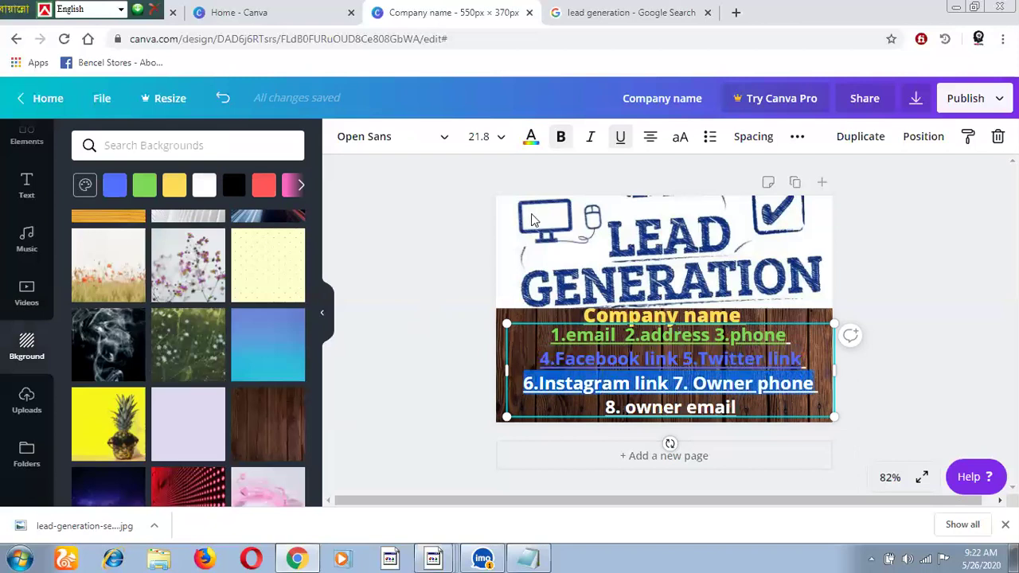
click(531, 139)
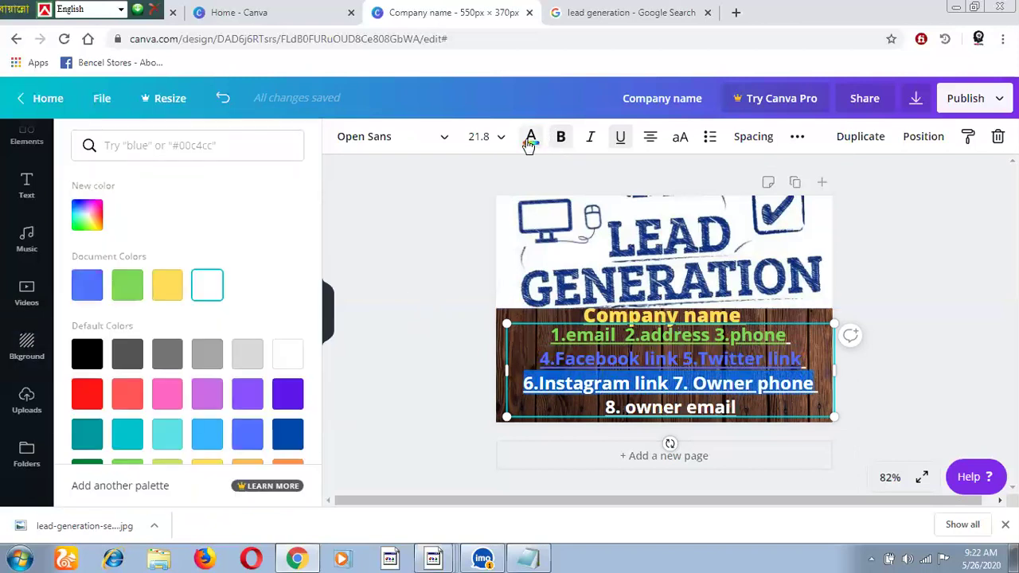
scroll(307, 382, down, 1)
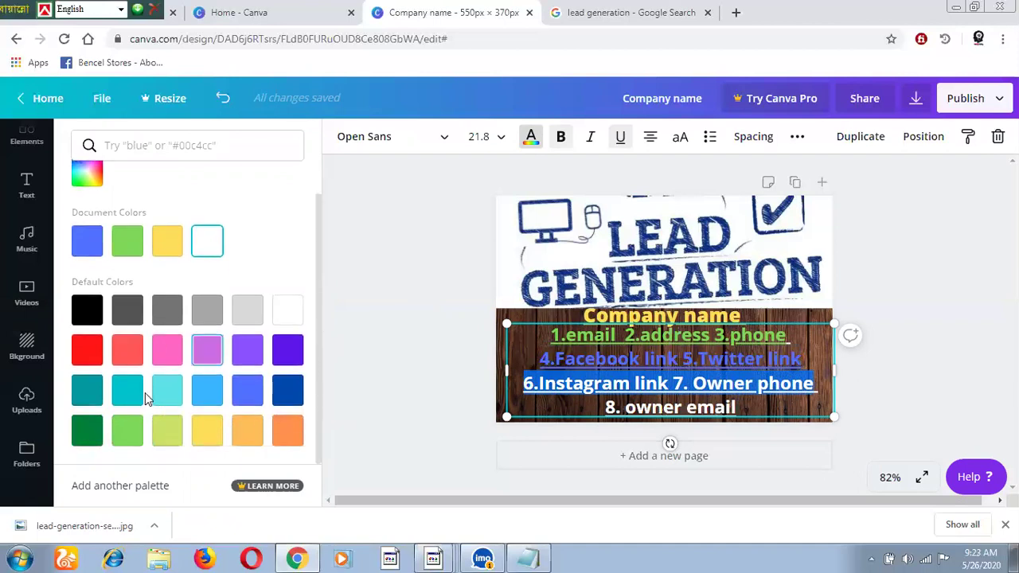
click(89, 357)
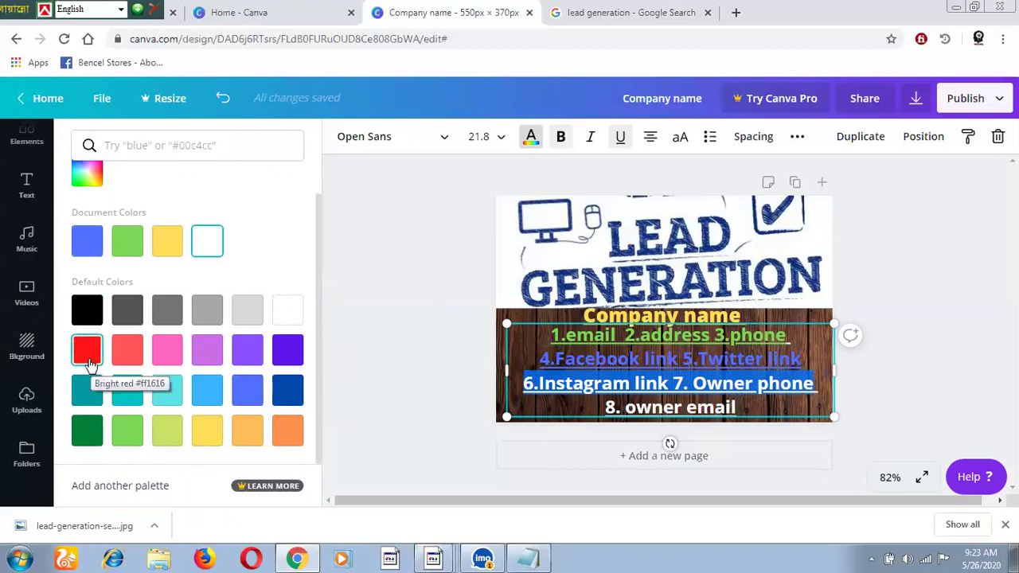
click(249, 440)
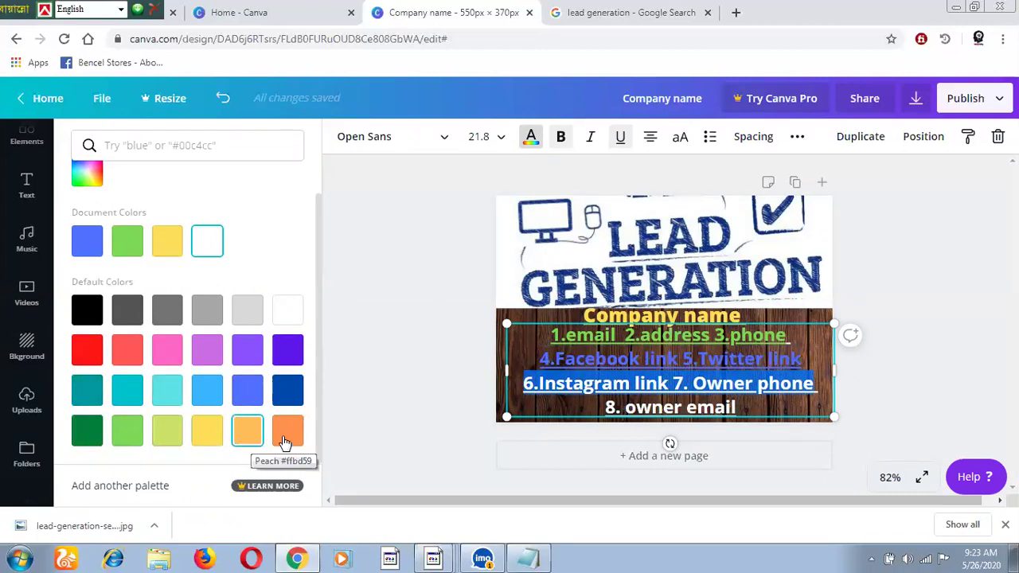
click(285, 440)
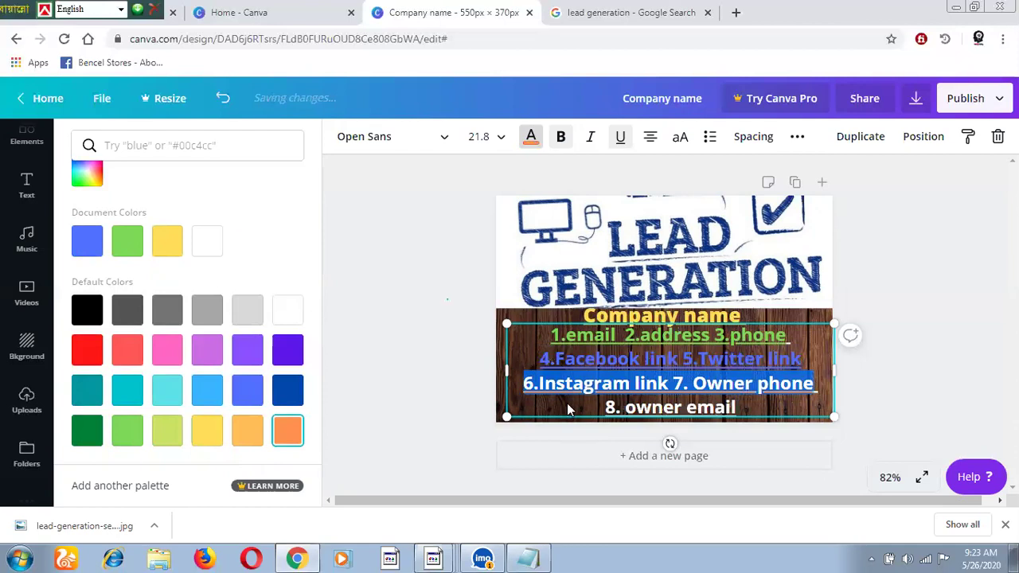
Toggle the underline of the "8. owner email" line off and back on, and set its text colour to white
click(568, 410)
click(569, 404)
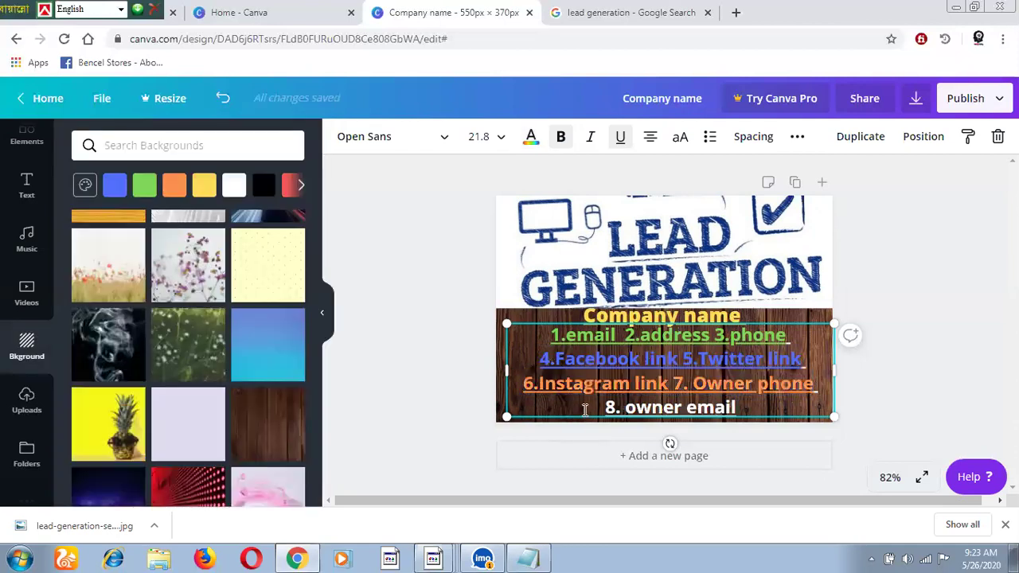
drag(724, 410, 747, 408)
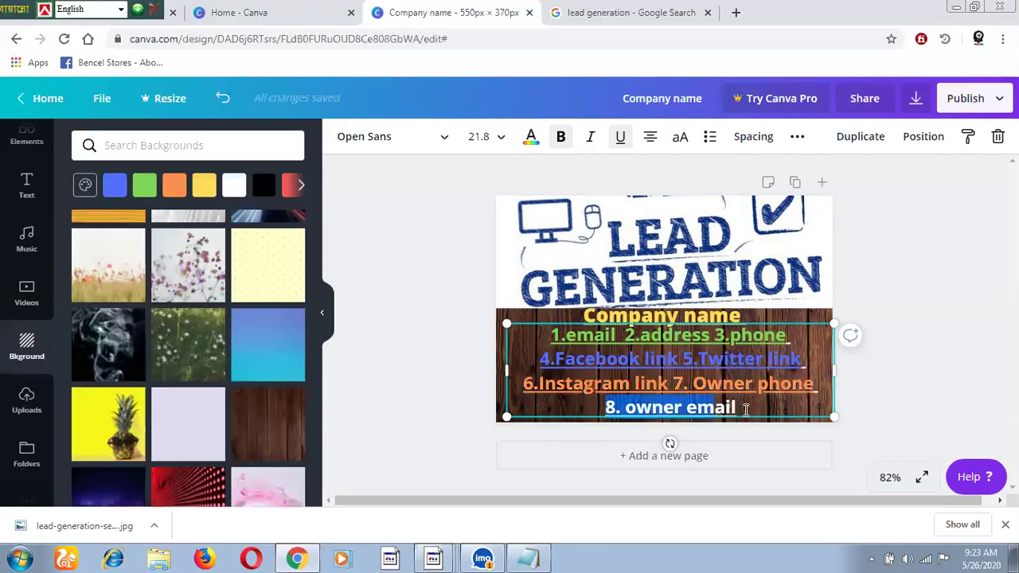
click(620, 139)
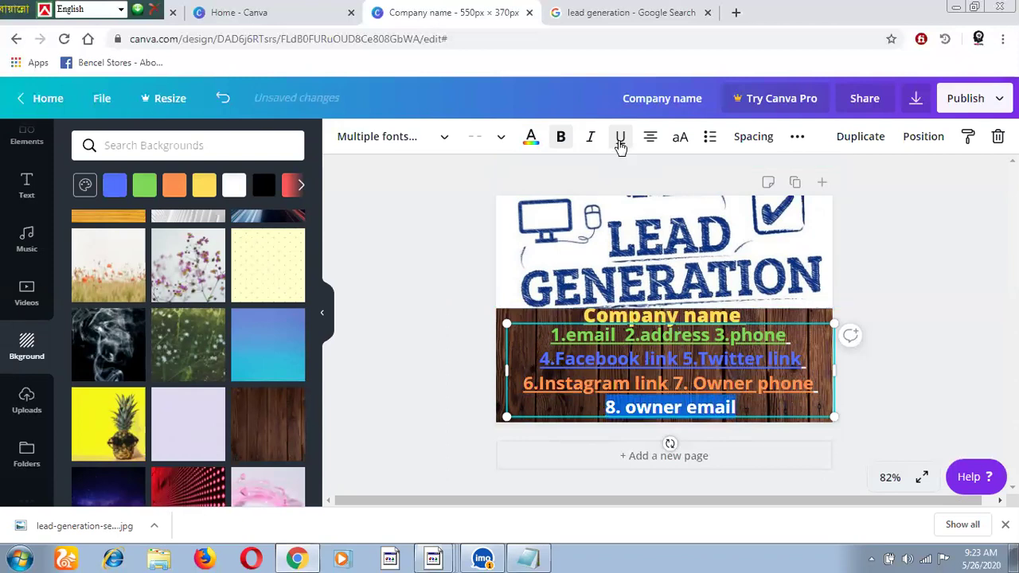
click(621, 140)
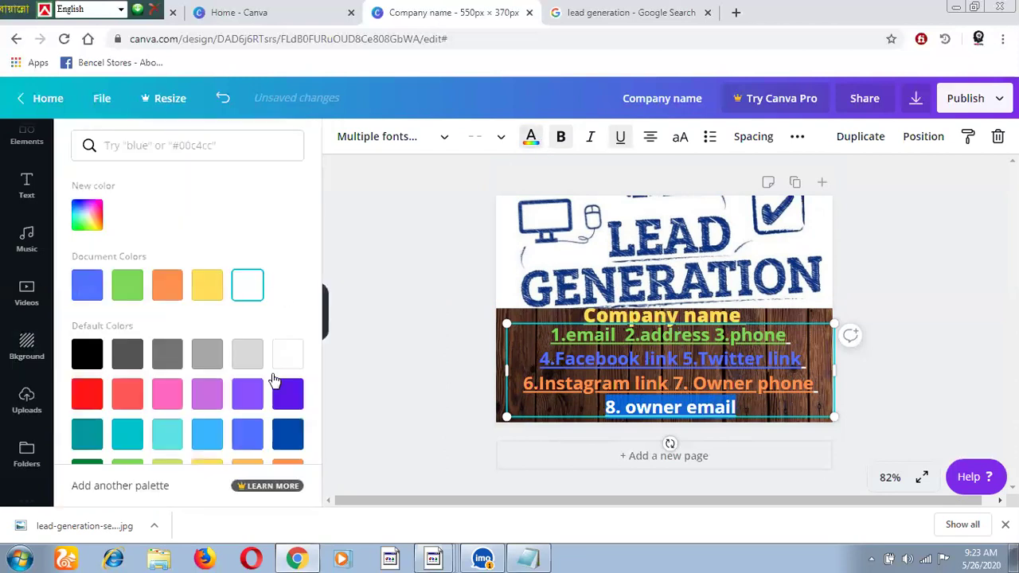
click(286, 365)
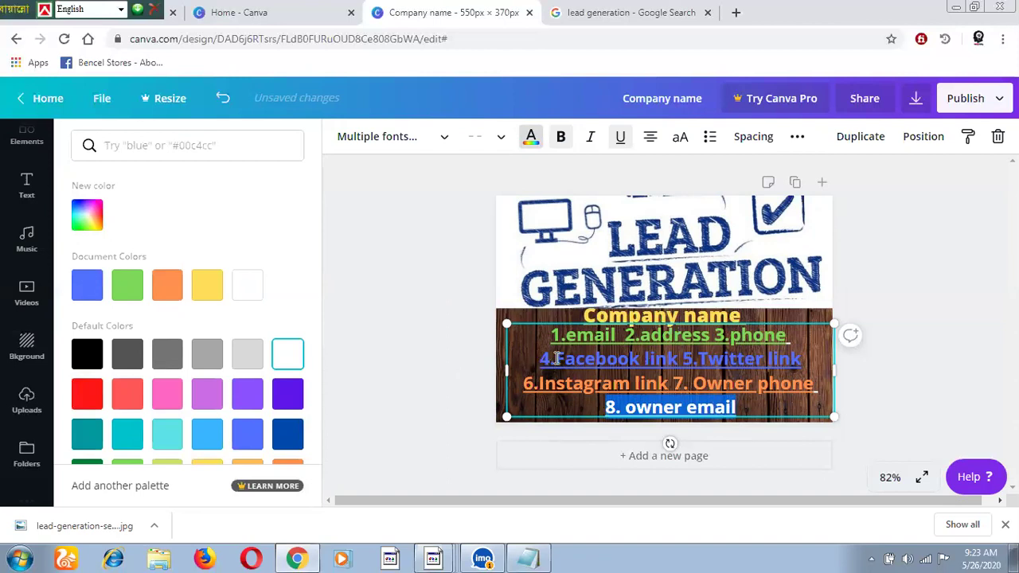
Set the text colour of the "4.Facebook link 5.Twitter link" line to bright red and deselect everything
drag(540, 360, 802, 359)
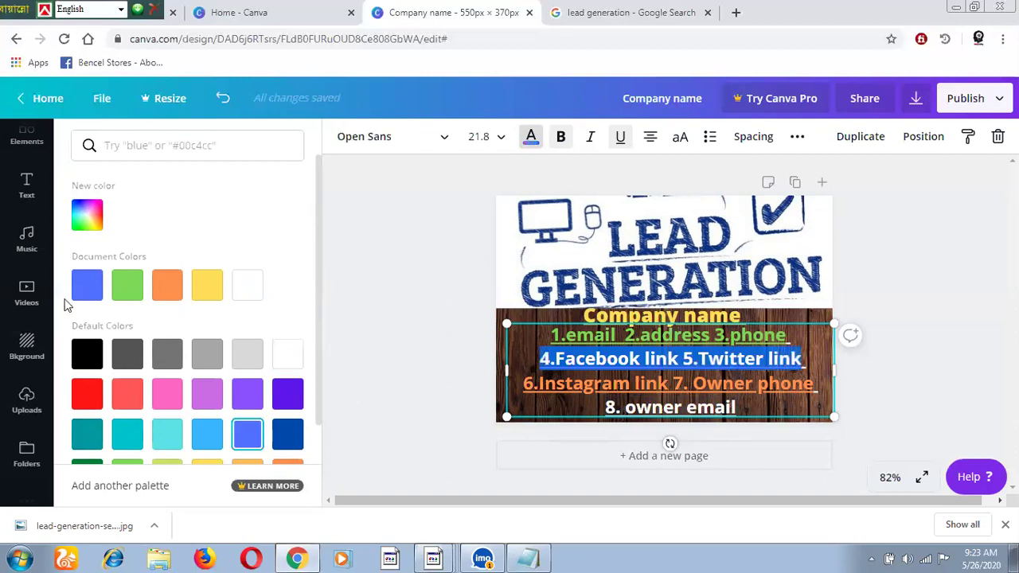
click(82, 402)
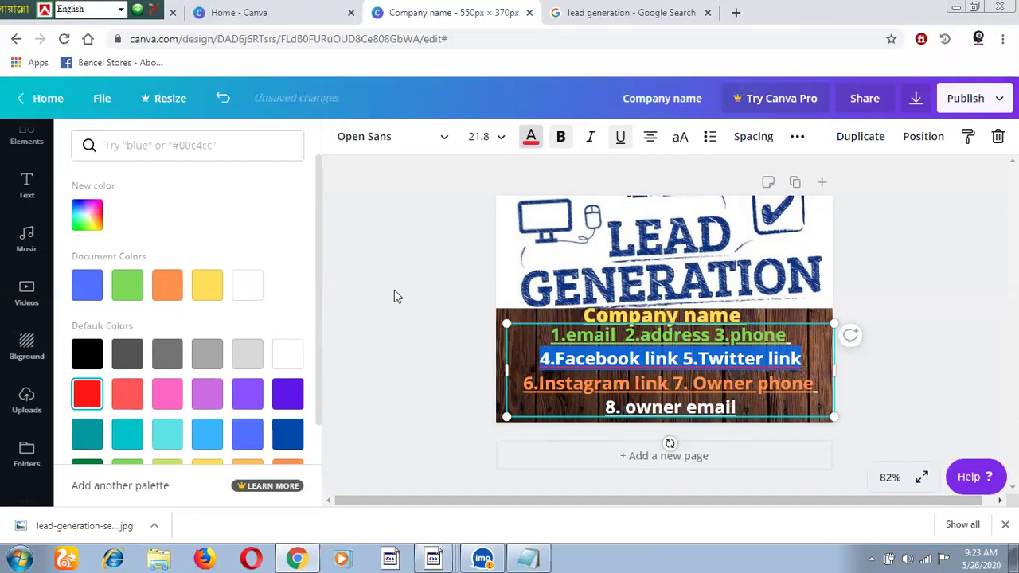
key(Escape)
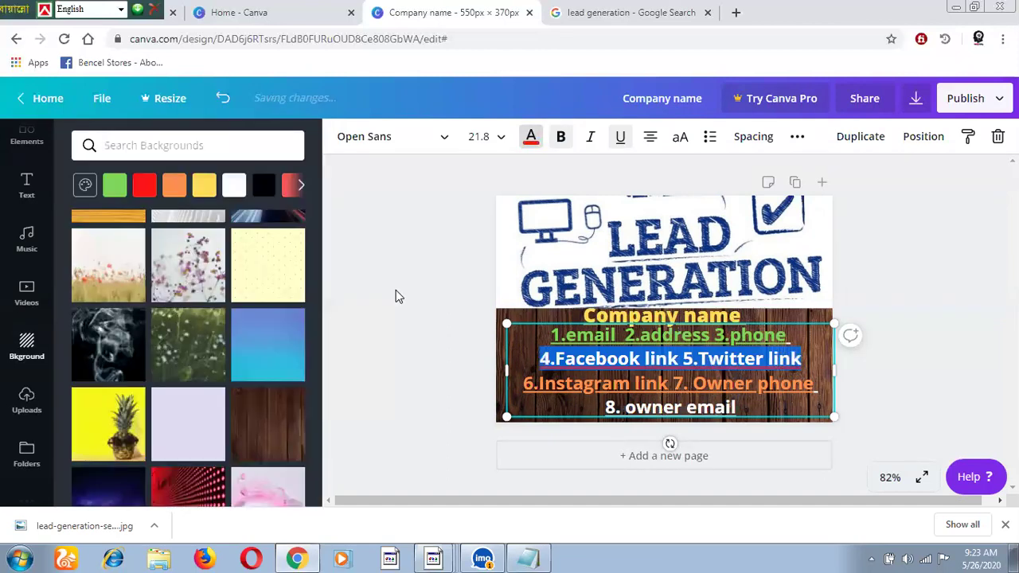
click(511, 290)
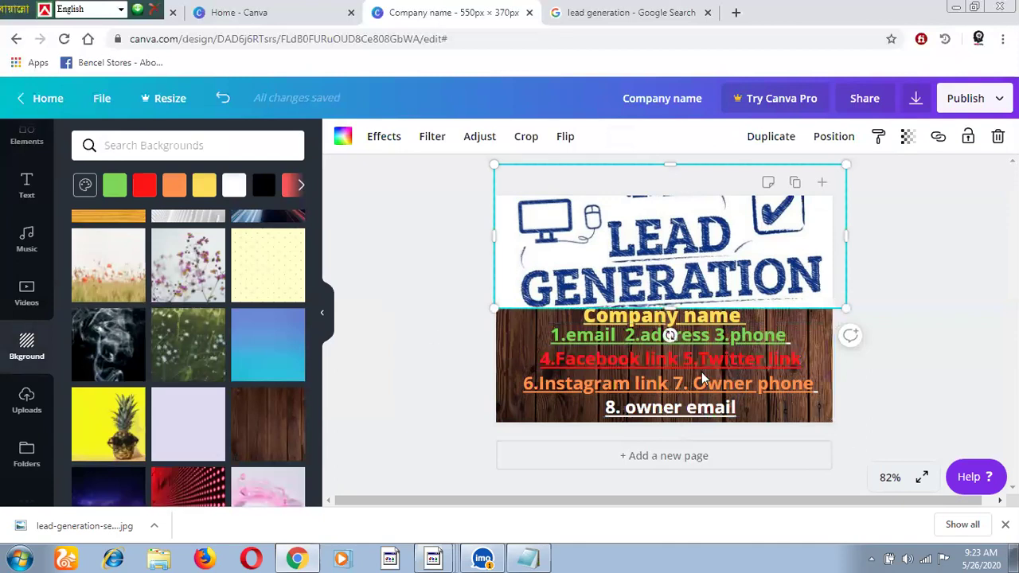
key(Escape)
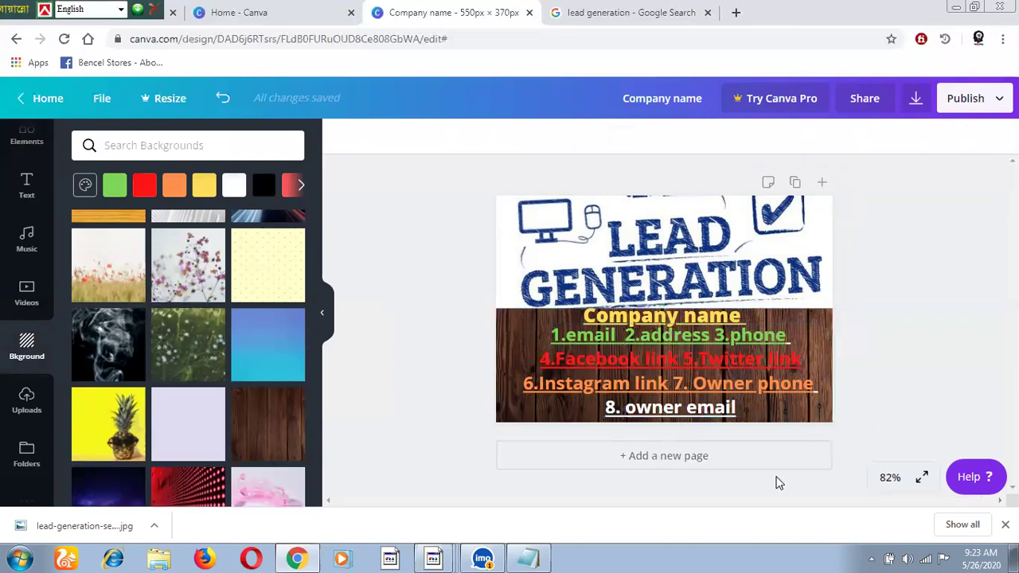
Download the finished design as a PNG and dismiss the Canva Pro trial offer
click(916, 101)
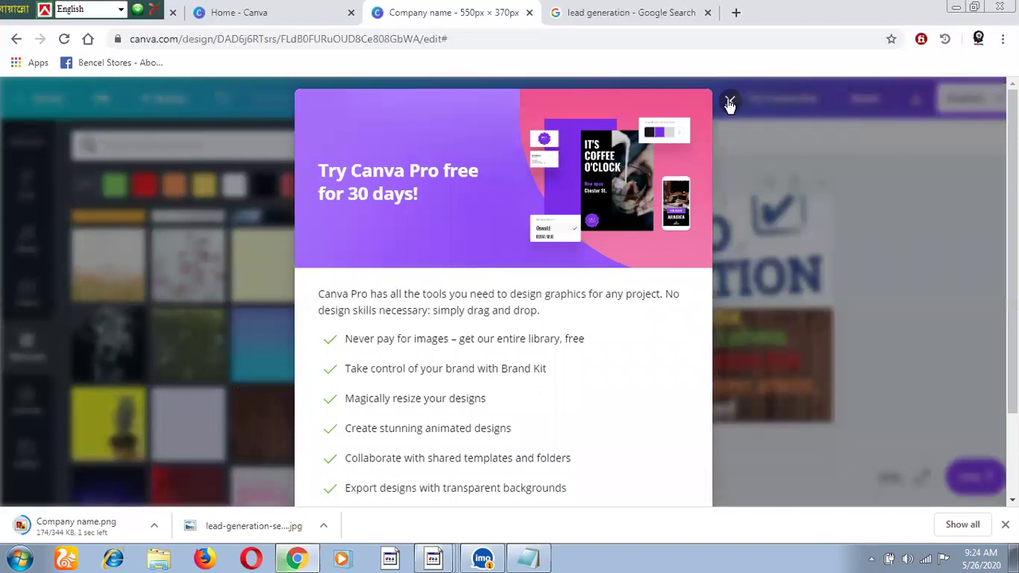
click(730, 104)
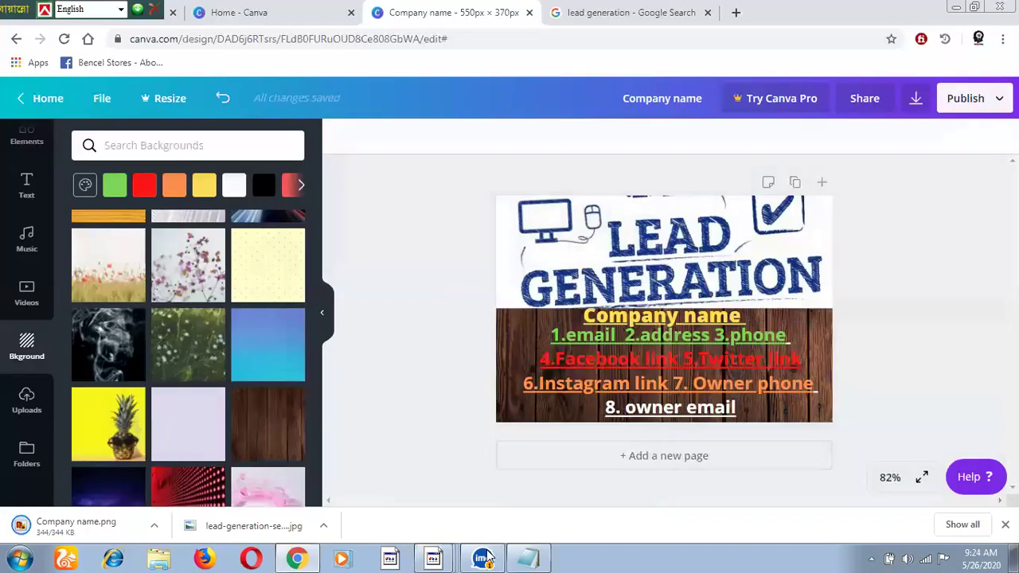
Switch to the Notepad document and copy its "lead generation" line
mouse_move(488, 558)
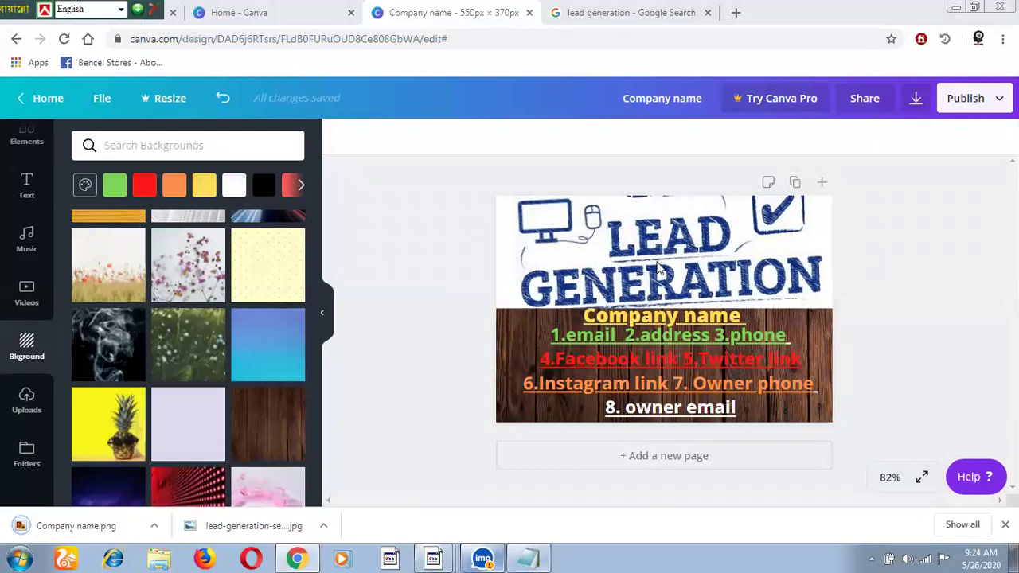
key(alt+Tab)
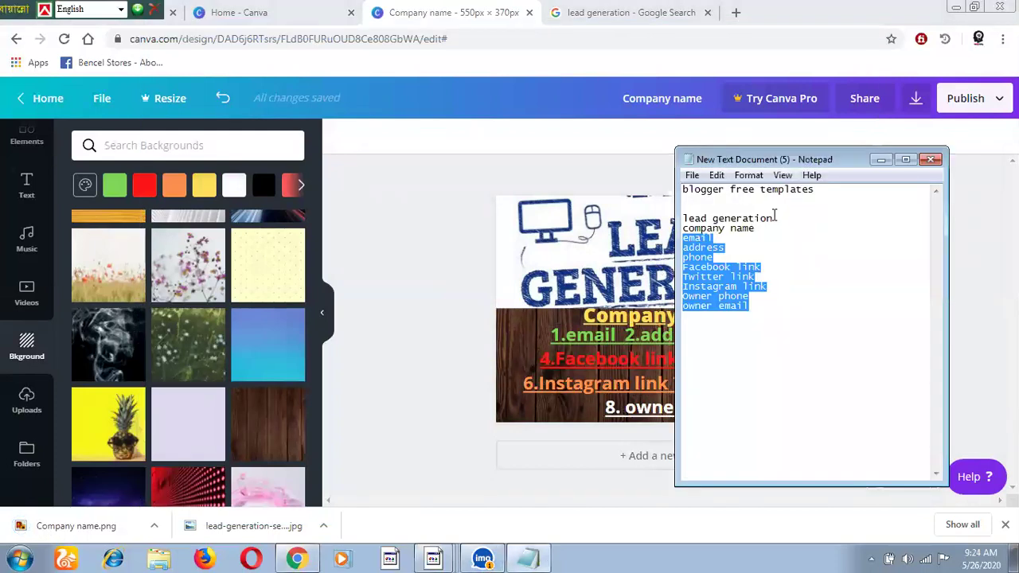
click(731, 218)
key(shift+Home)
click(779, 218)
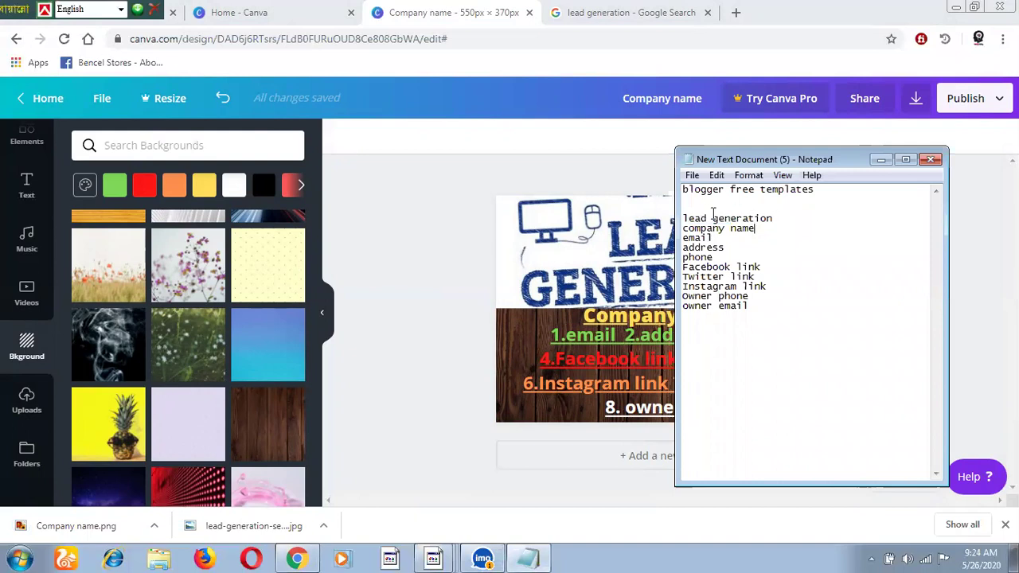
key(shift+Home)
right_click(713, 222)
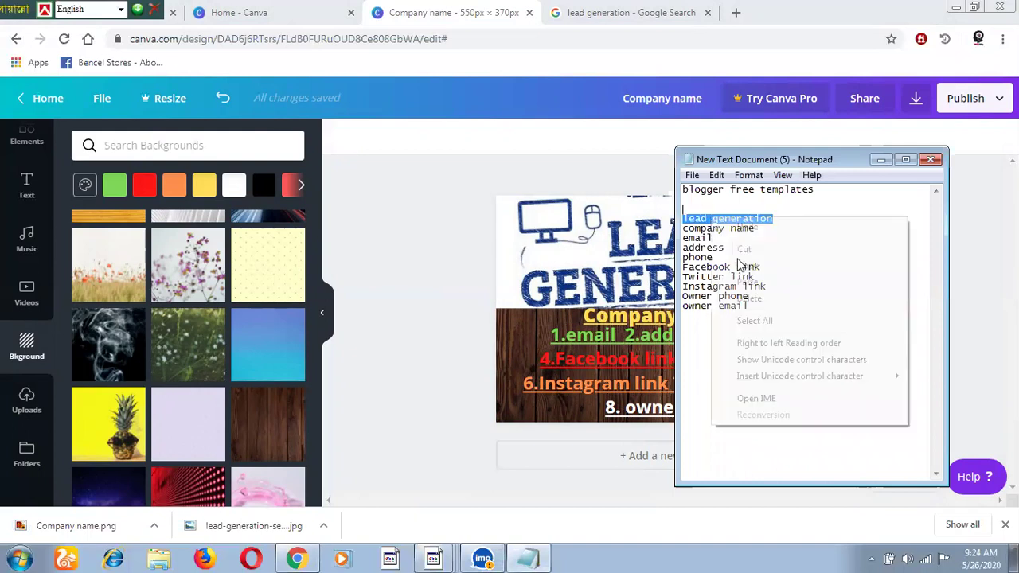
click(745, 267)
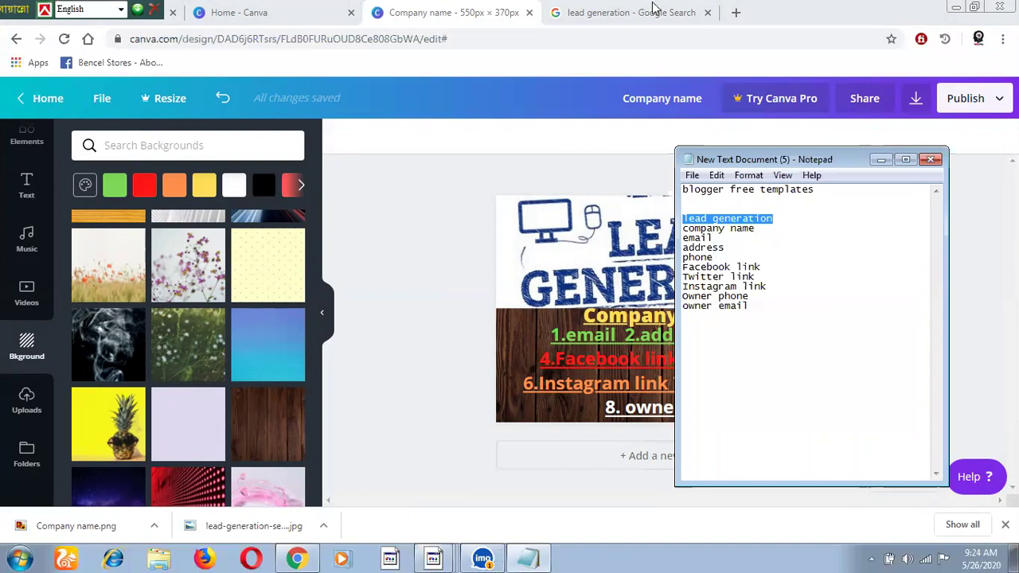
Close the Google search tab and search fiverr.com for "lead generation" in a new tab
click(699, 13)
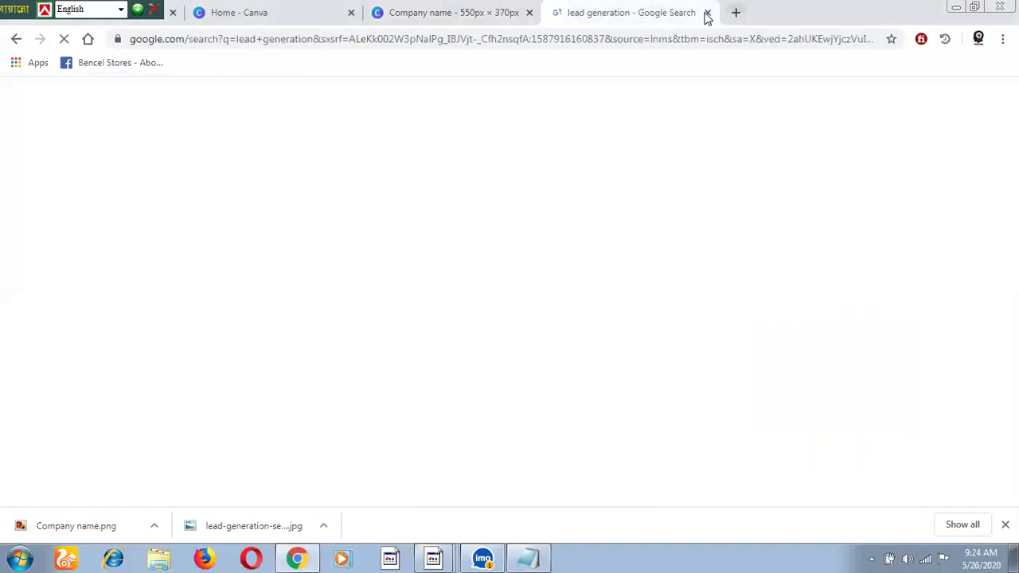
key(ctrl+w)
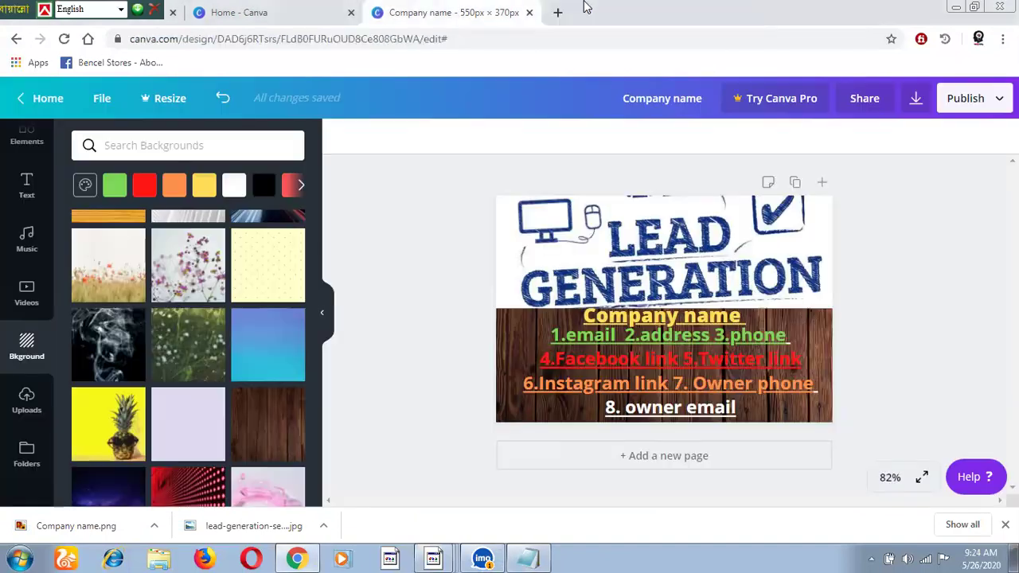
click(558, 12)
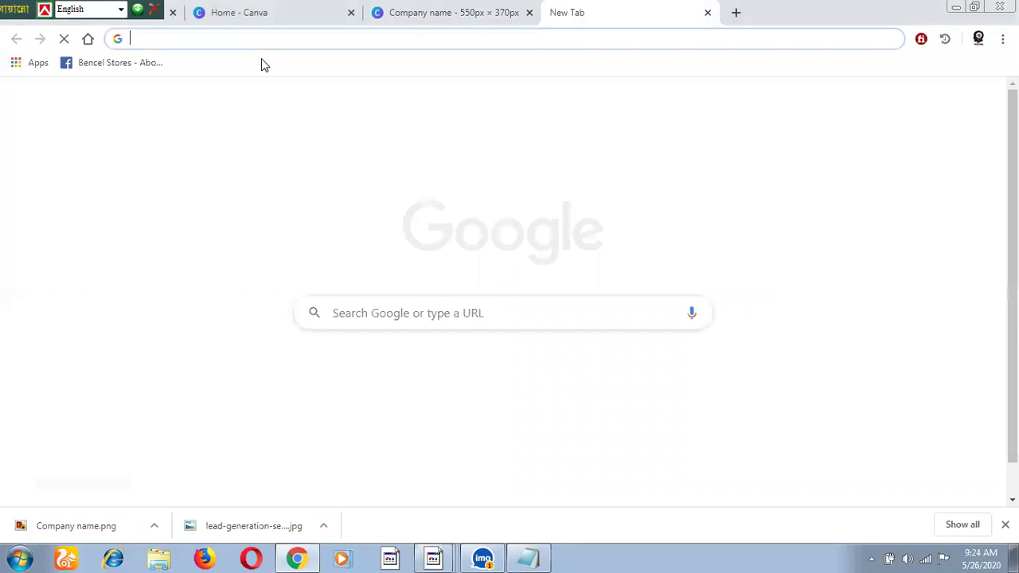
text(fiverr.com)
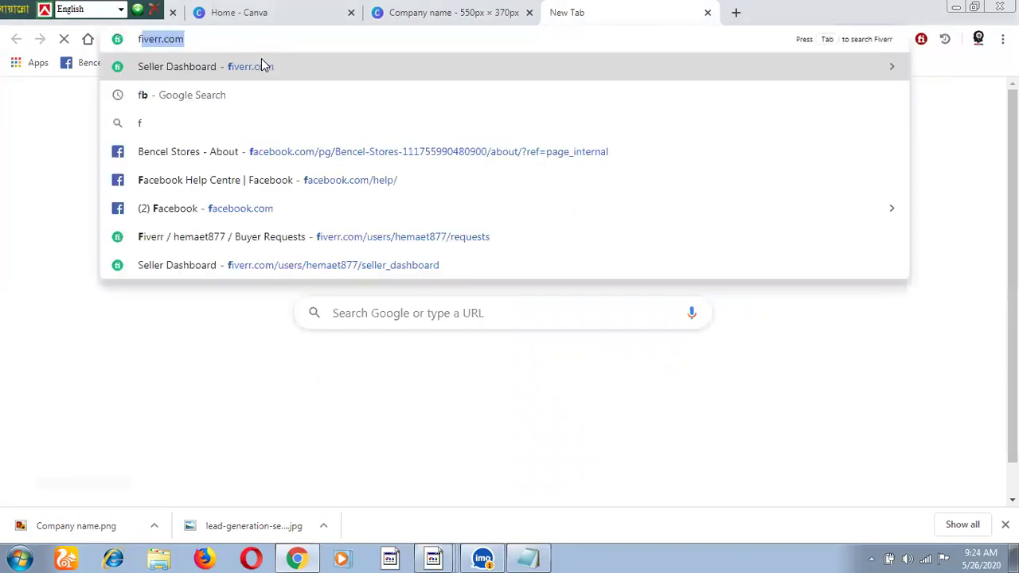
key(Return)
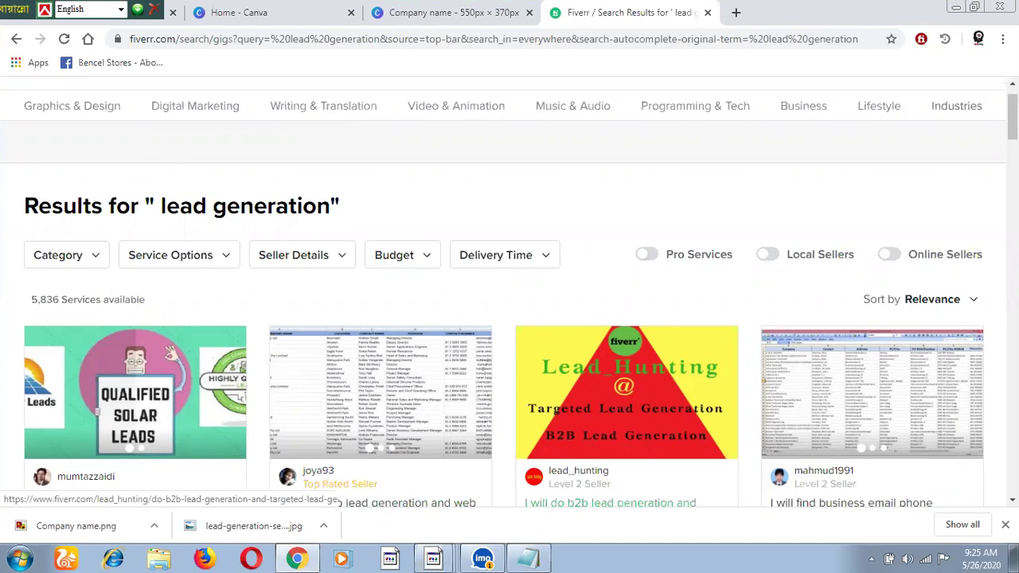
Look over the first gig results and open the "I will do b2b lead generation and web research" gig
scroll(610, 494, down, 2)
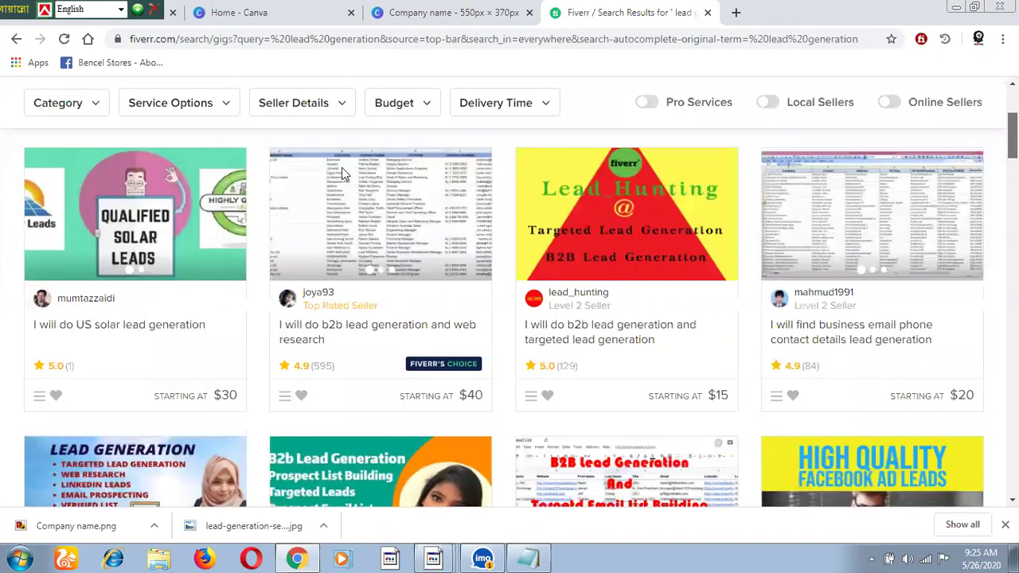
scroll(341, 167, down, 1)
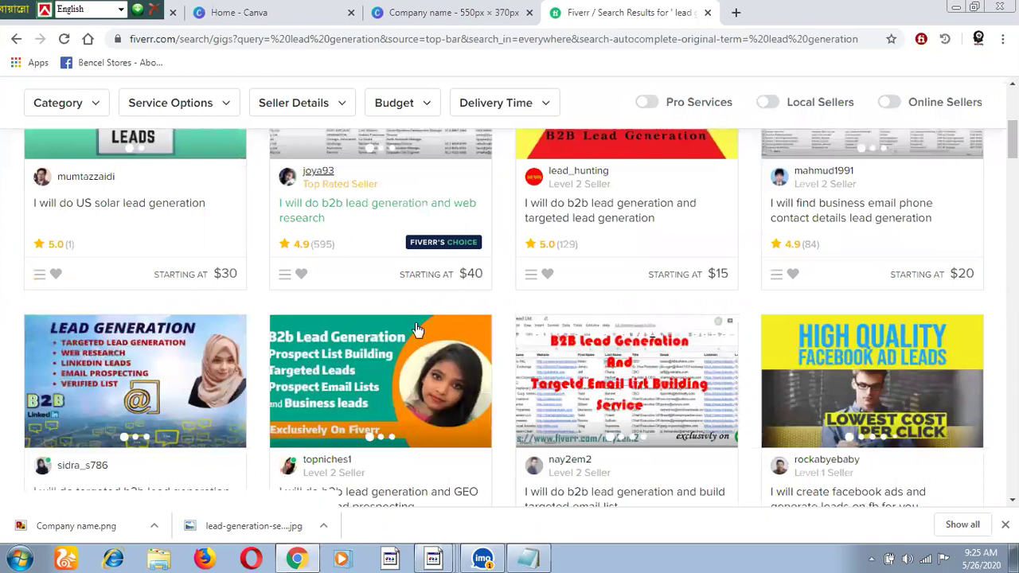
scroll(411, 333, up, 2)
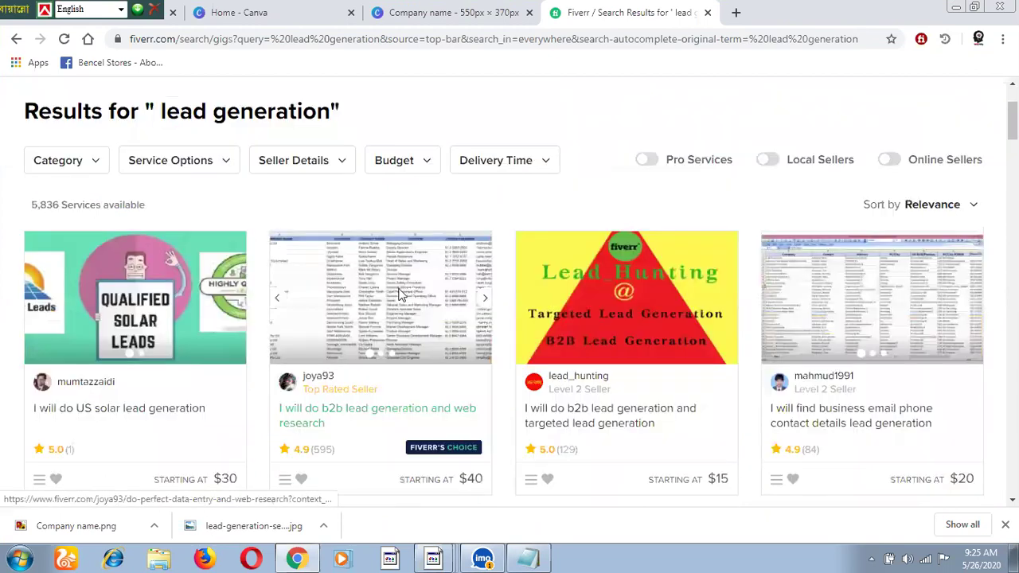
click(400, 293)
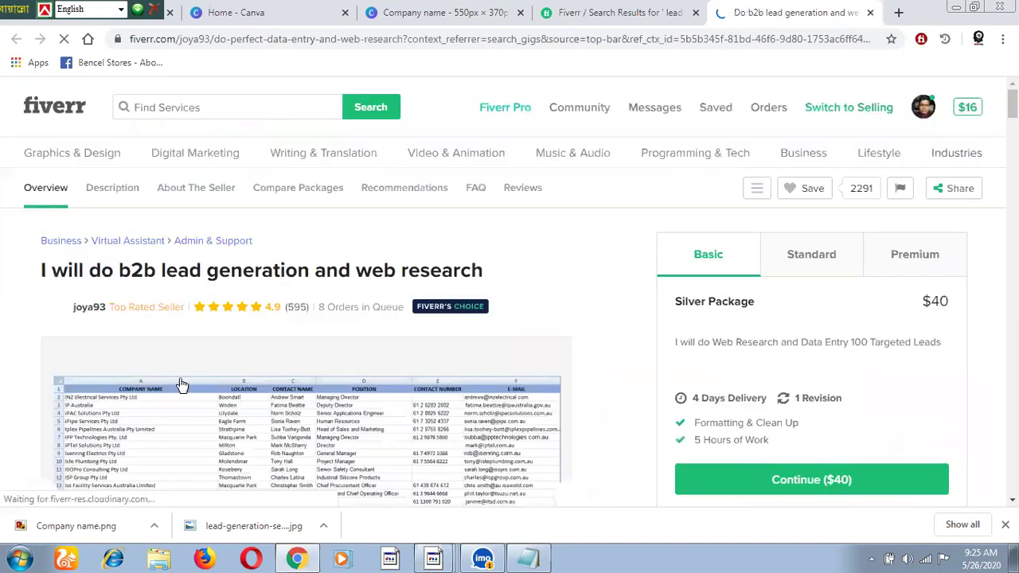
View the sample spreadsheets in the gig's gallery and show the details of its Premium package
scroll(147, 326, down, 1)
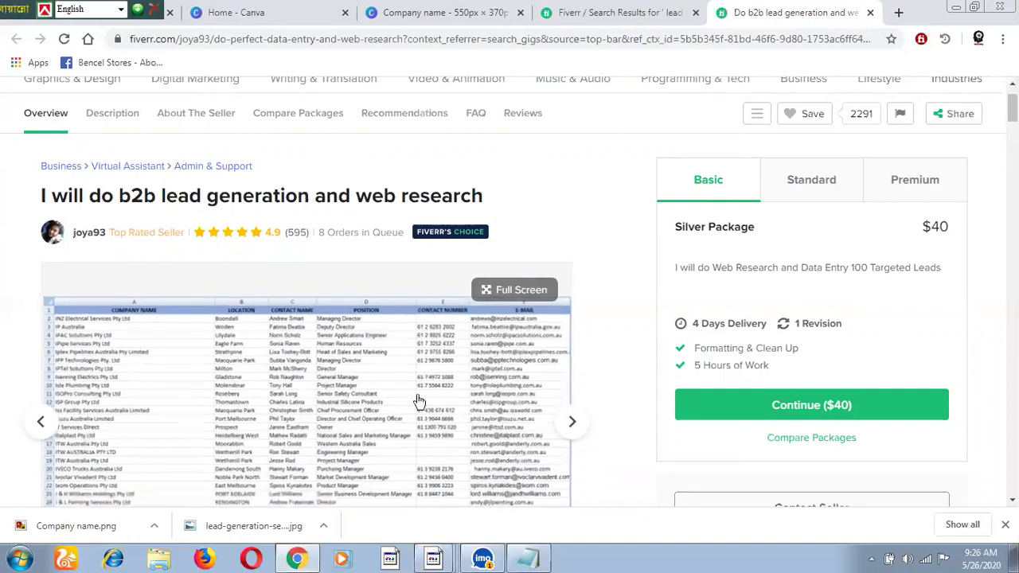
click(576, 433)
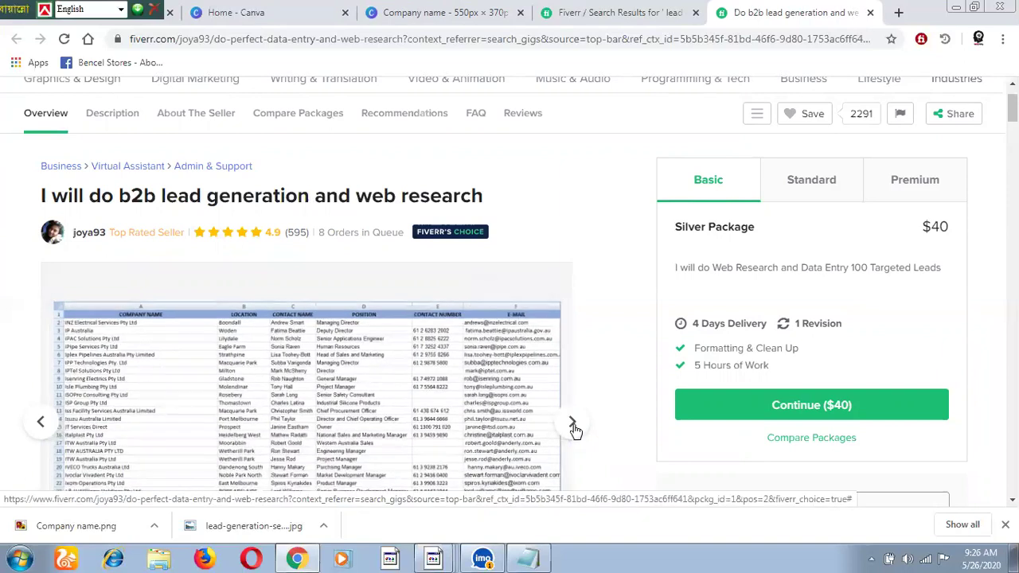
click(574, 430)
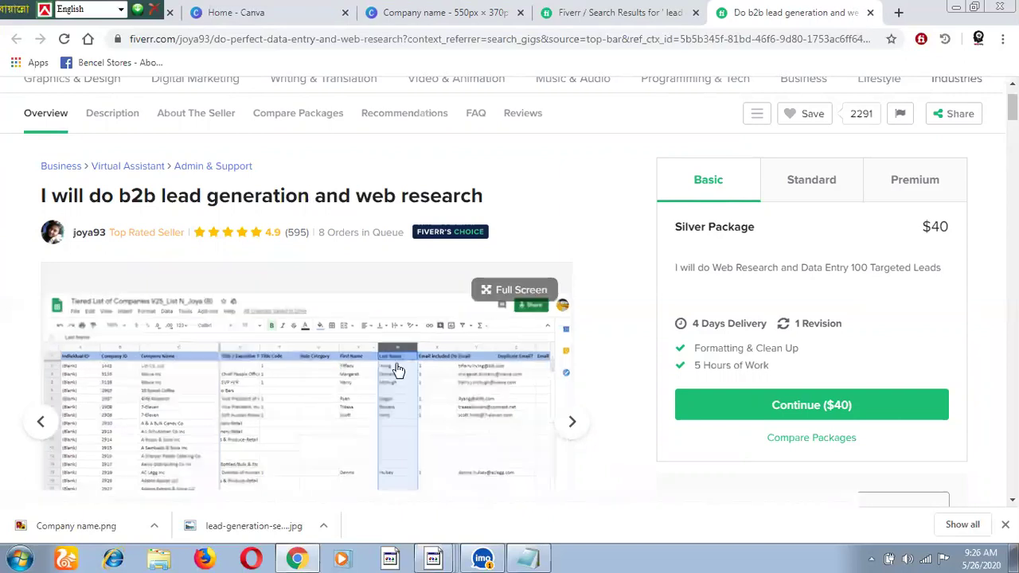
click(572, 430)
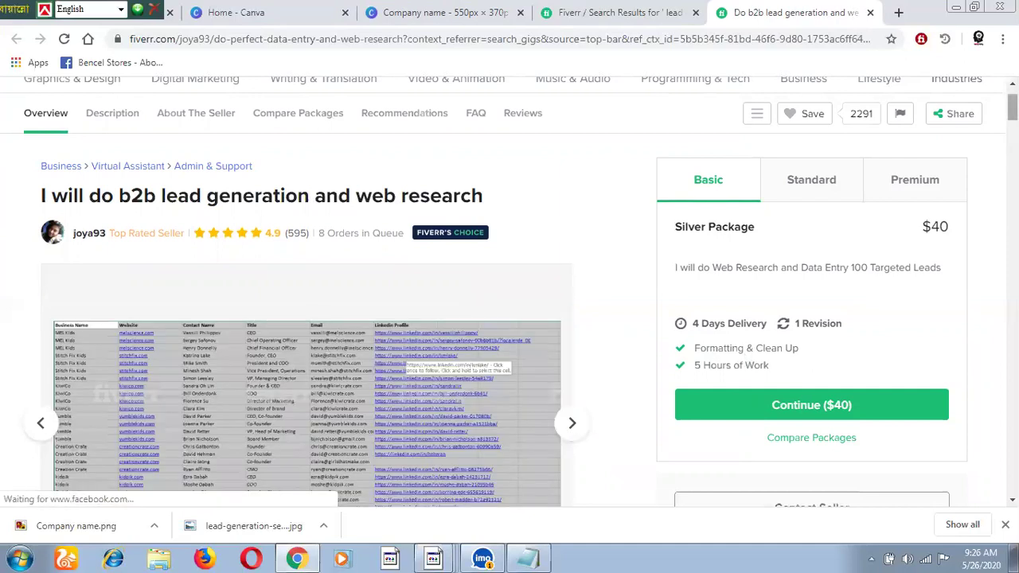
scroll(917, 172, down, 2)
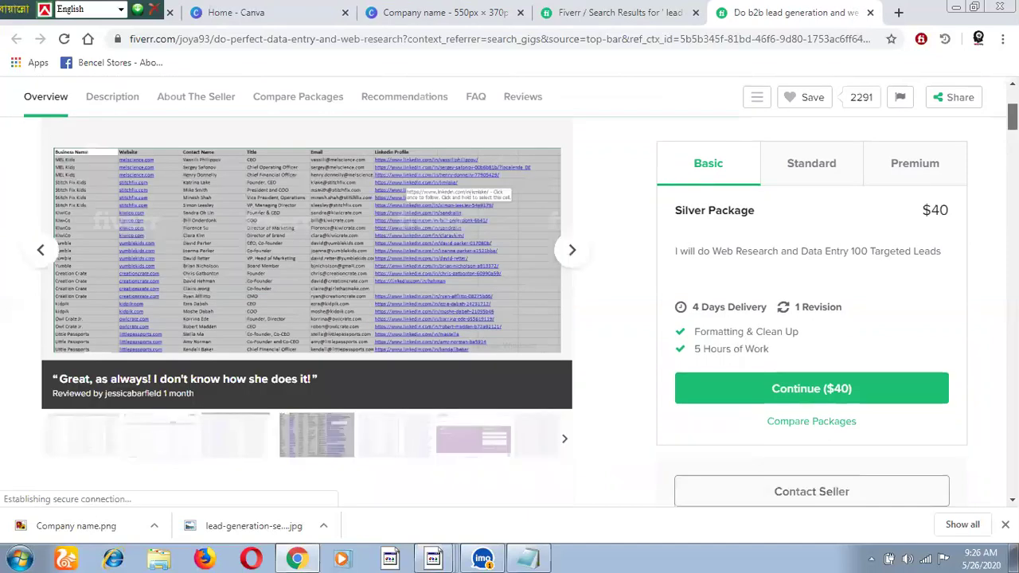
click(916, 164)
scroll(917, 172, down, 2)
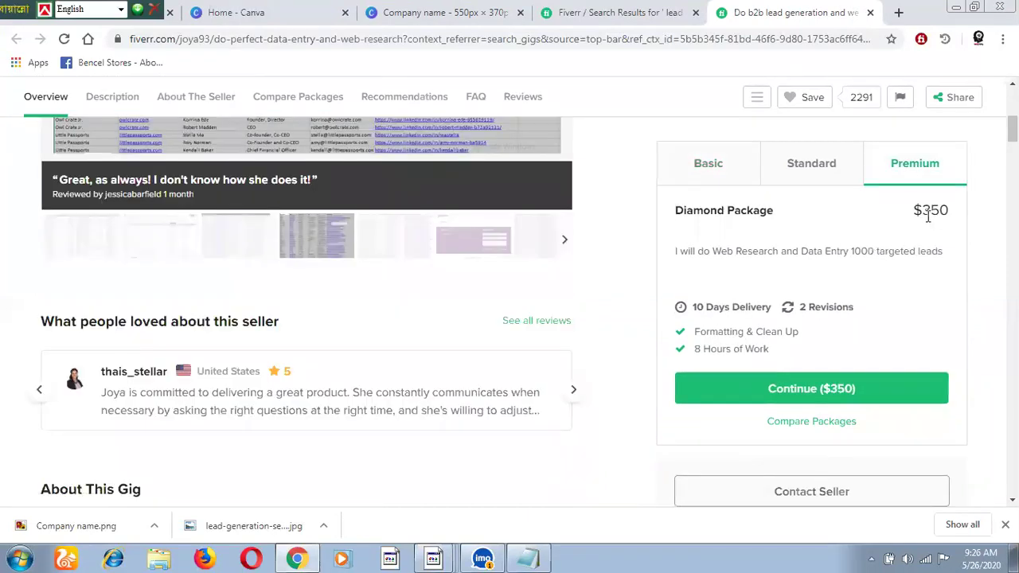
Examine the gig's description, seller profile and package comparison, and return to its expertise list
scroll(307, 310, down, 1)
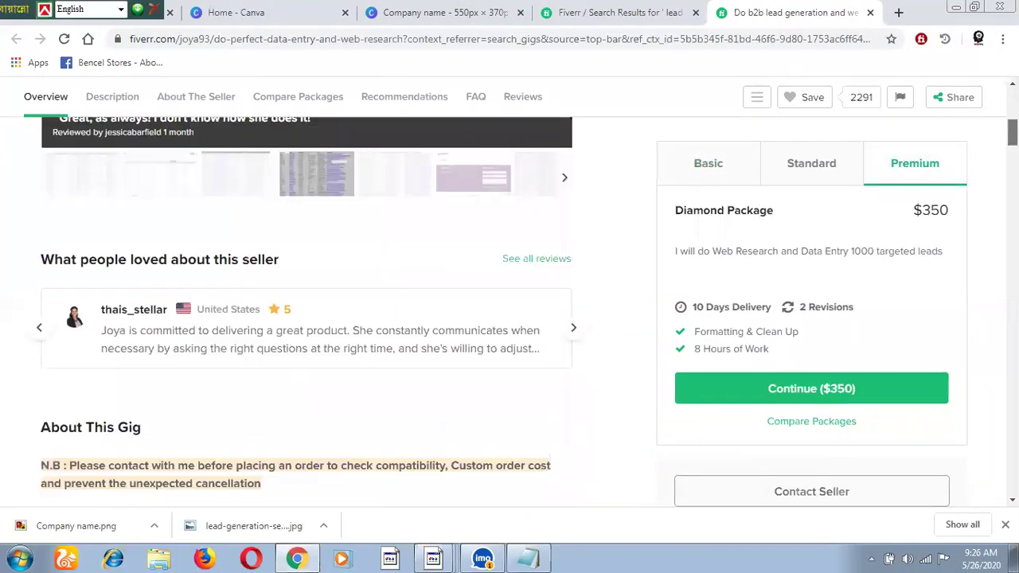
scroll(307, 311, down, 5)
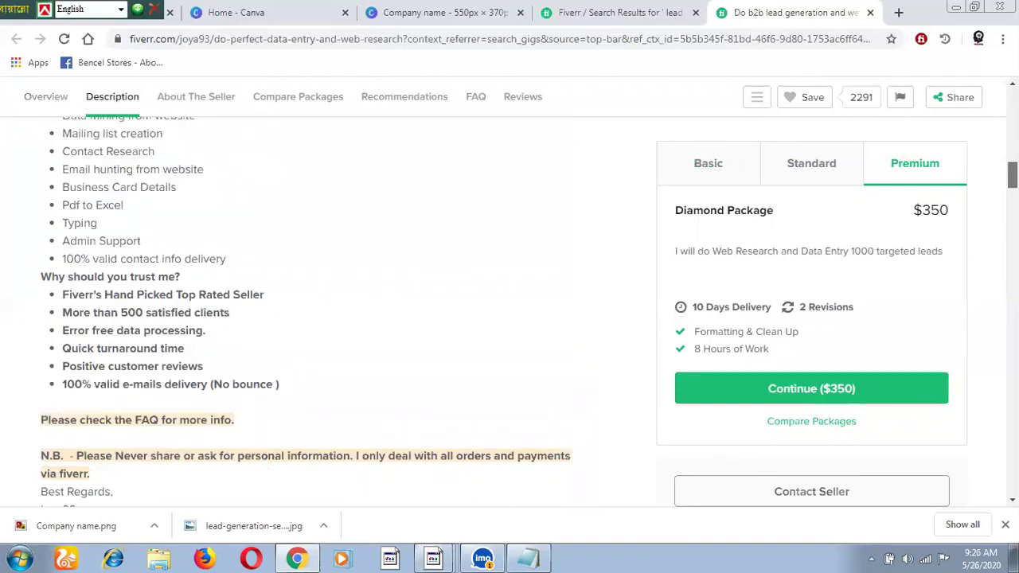
scroll(307, 310, down, 4)
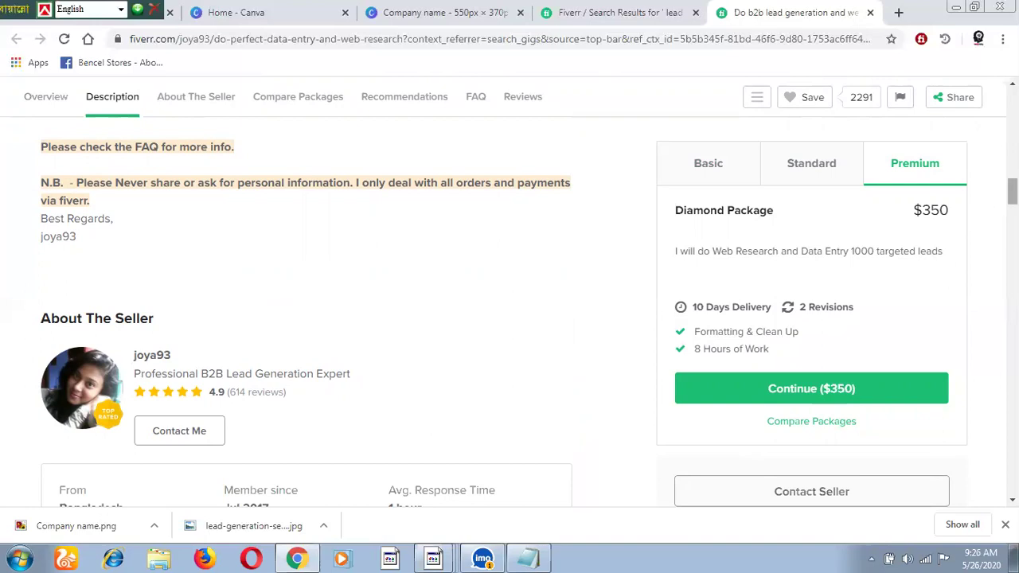
scroll(1013, 195, down, 10)
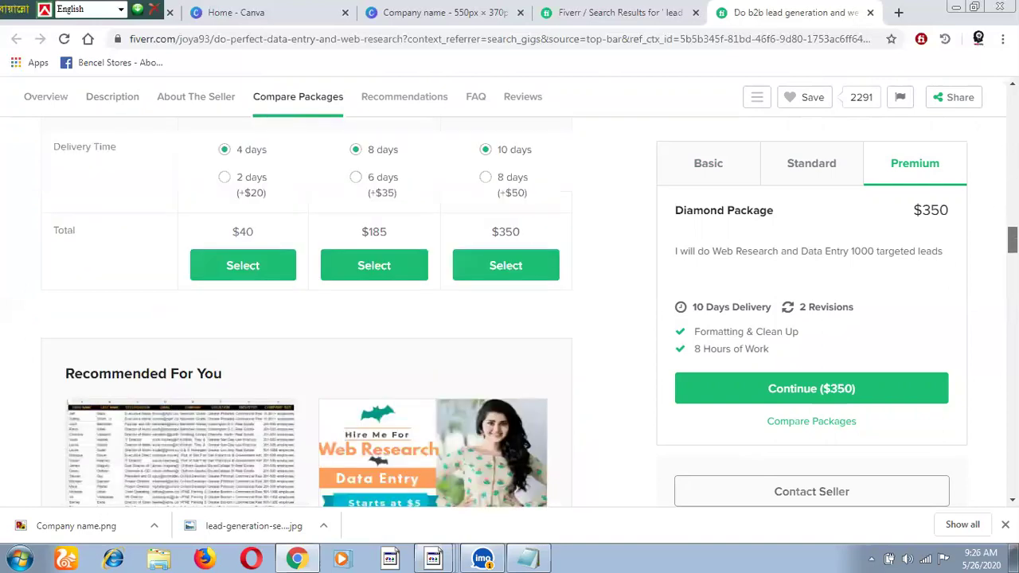
scroll(509, 311, down, 3)
scroll(509, 311, up, 8)
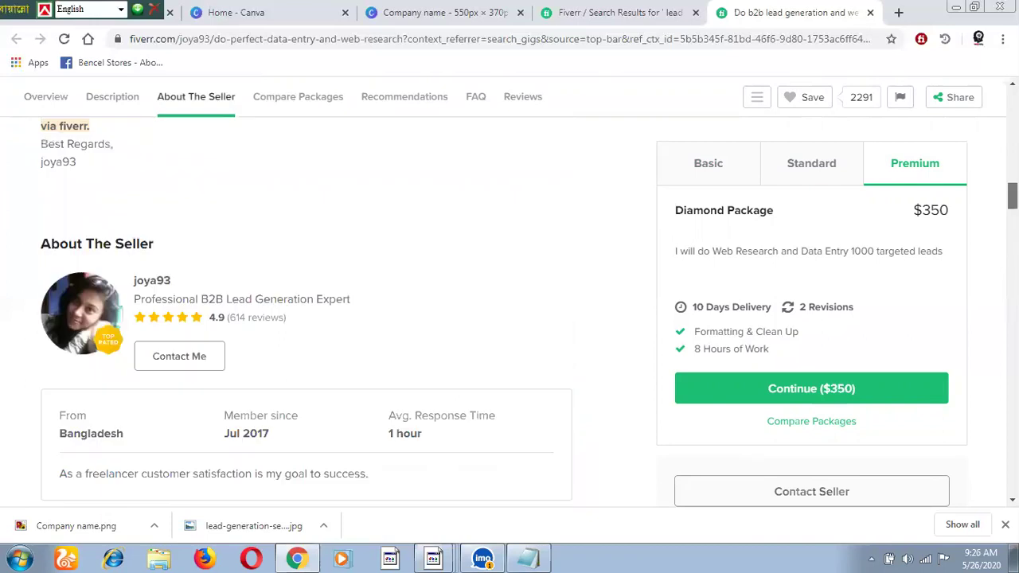
scroll(510, 311, up, 3)
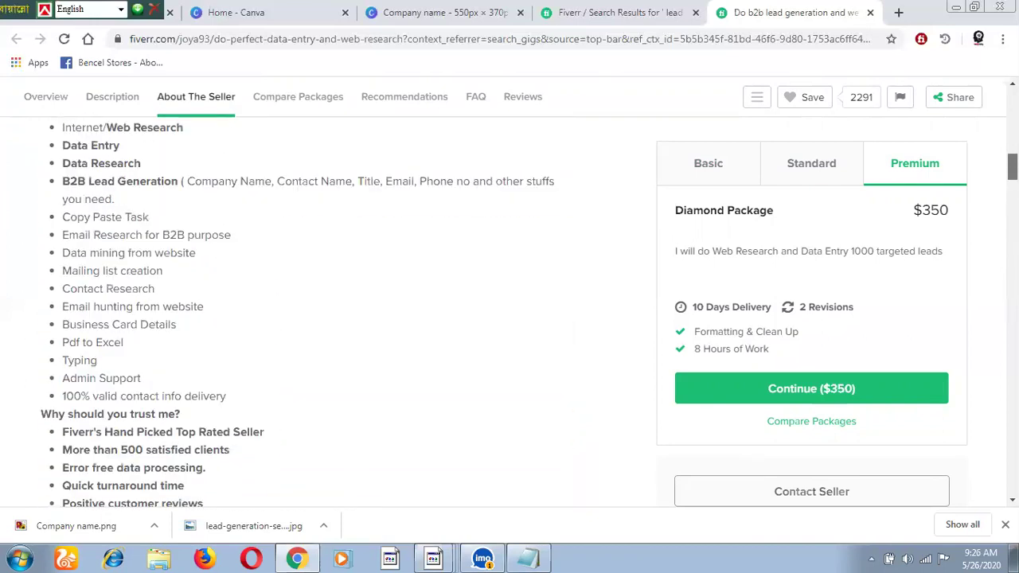
scroll(510, 310, up, 1)
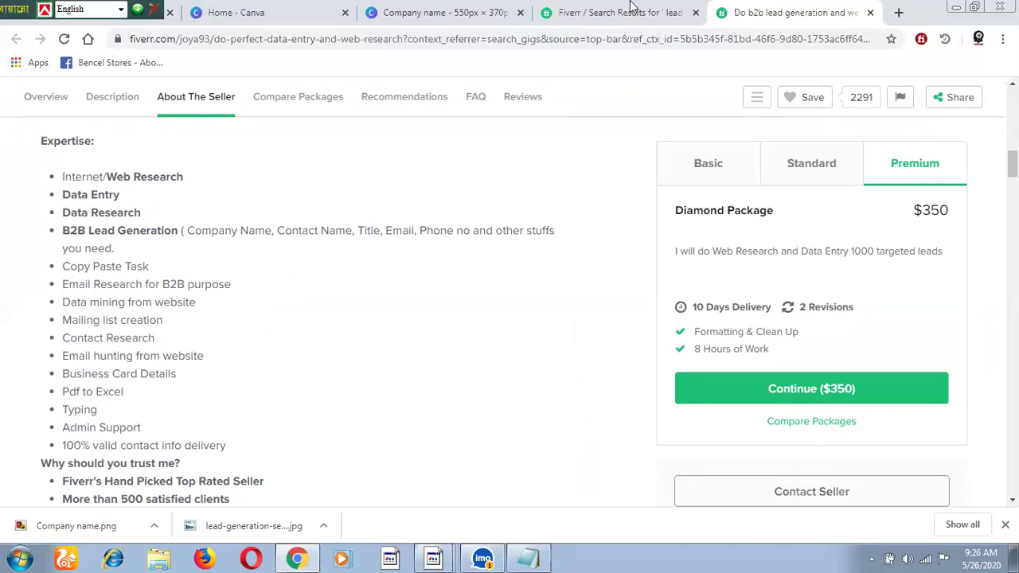
Go back to the search results and open the "I will do targeted b2b lead generation and web research" gig
key(ctrl+shift+Tab)
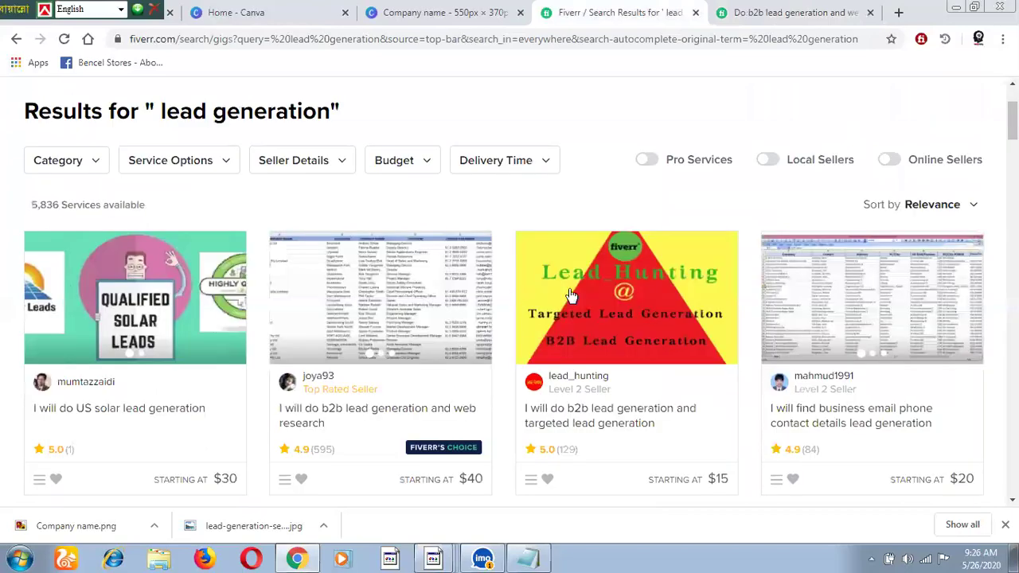
scroll(510, 319, down, 3)
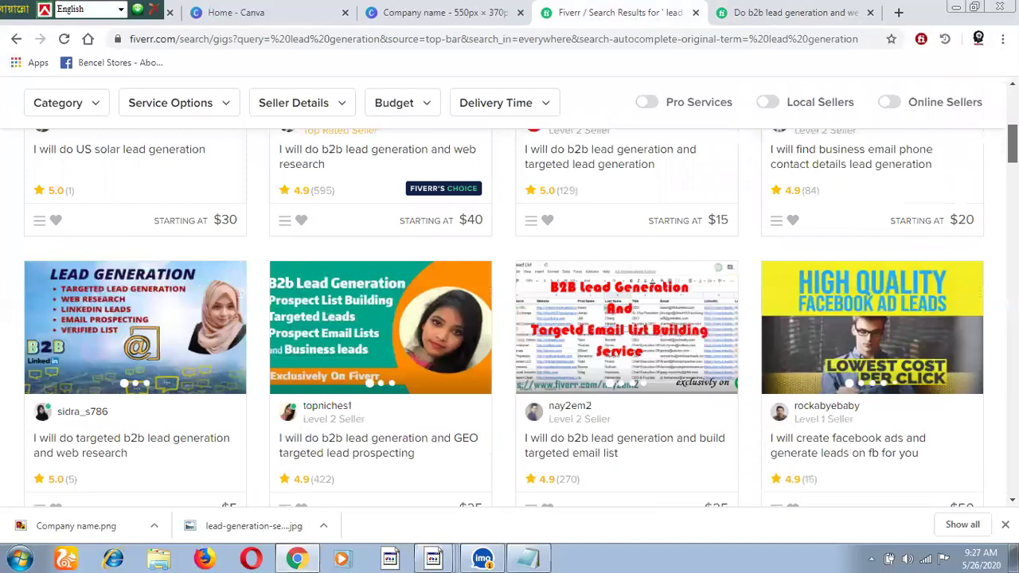
click(90, 430)
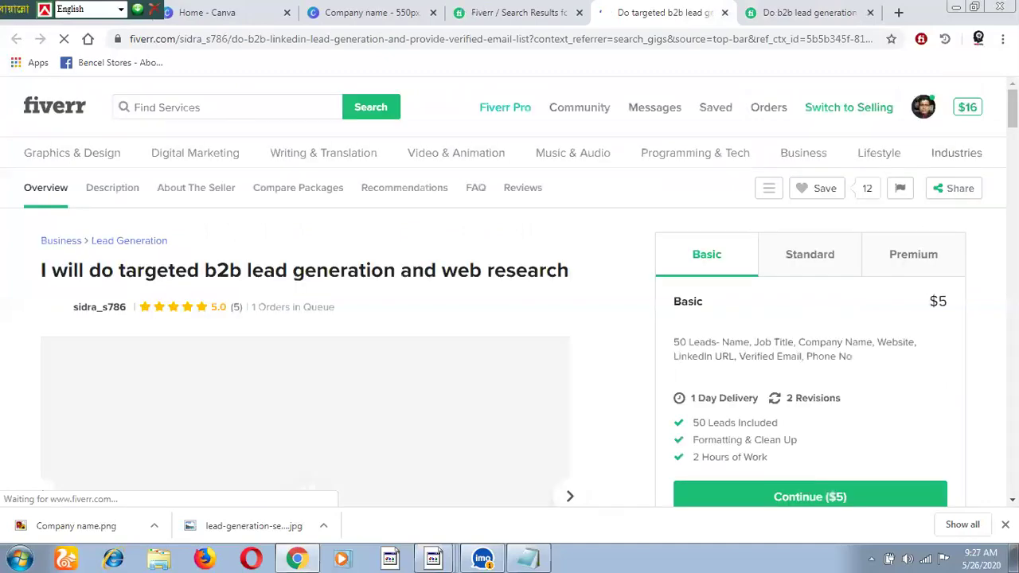
Review the targeted b2b gig's image, description and list of included lead data, and return to the search results
scroll(510, 295, down, 2)
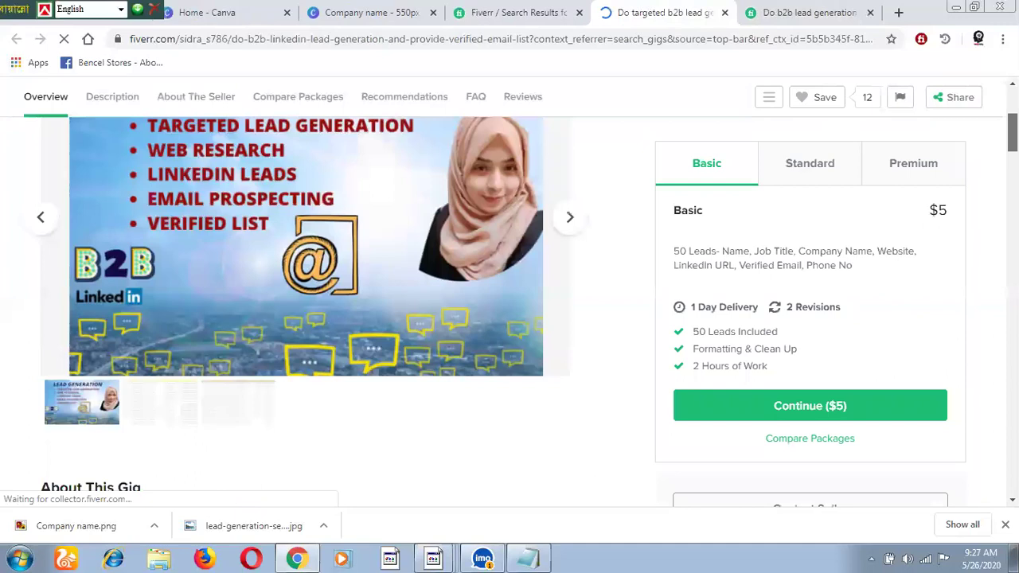
scroll(299, 121, down, 10)
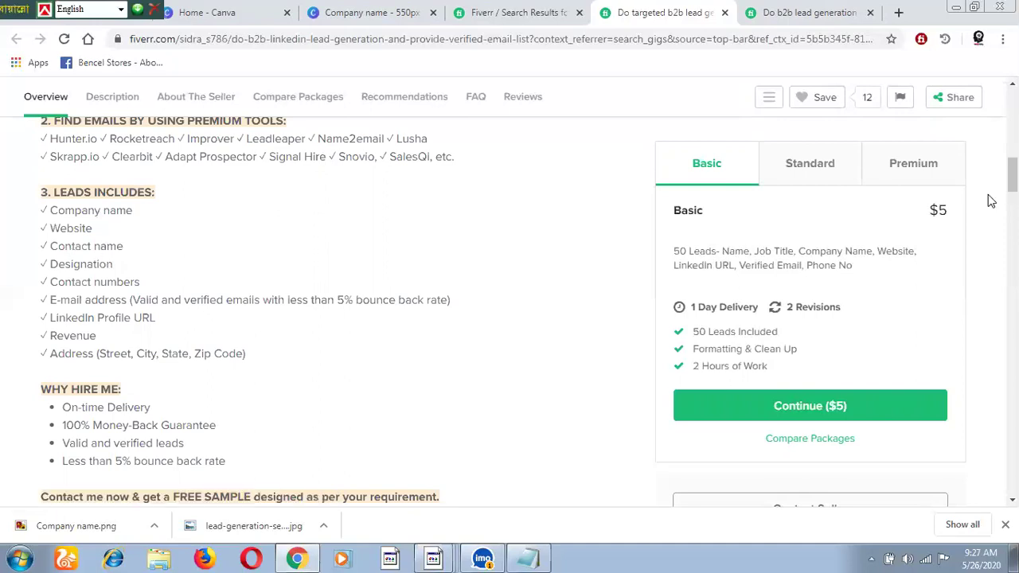
scroll(510, 311, up, 6)
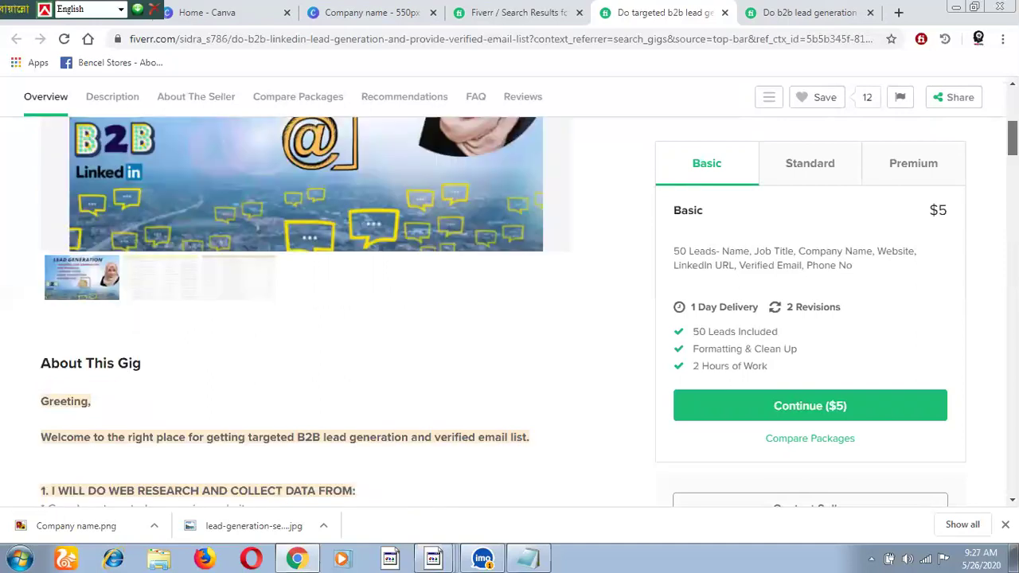
scroll(262, 273, up, 4)
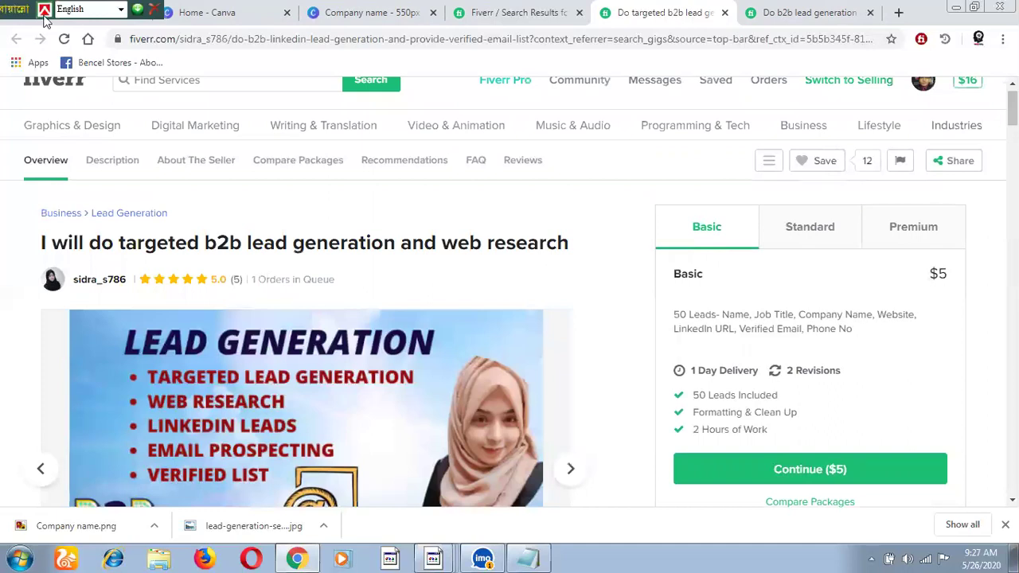
click(539, 6)
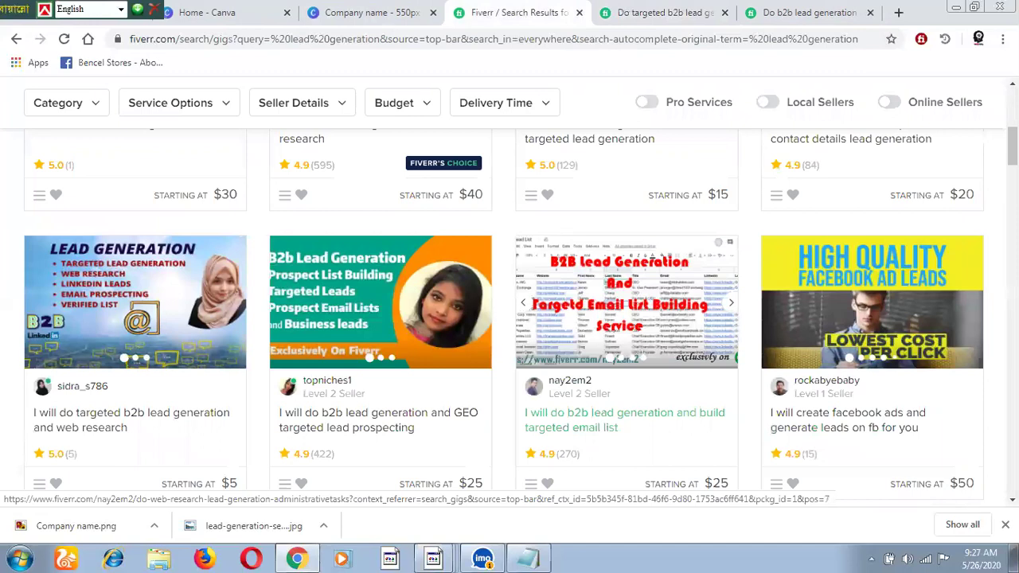
Browse the rest of the search results and open the "I will b2b lead generation, any targeted lead generation" gig from the browsing history
scroll(627, 319, down, 5)
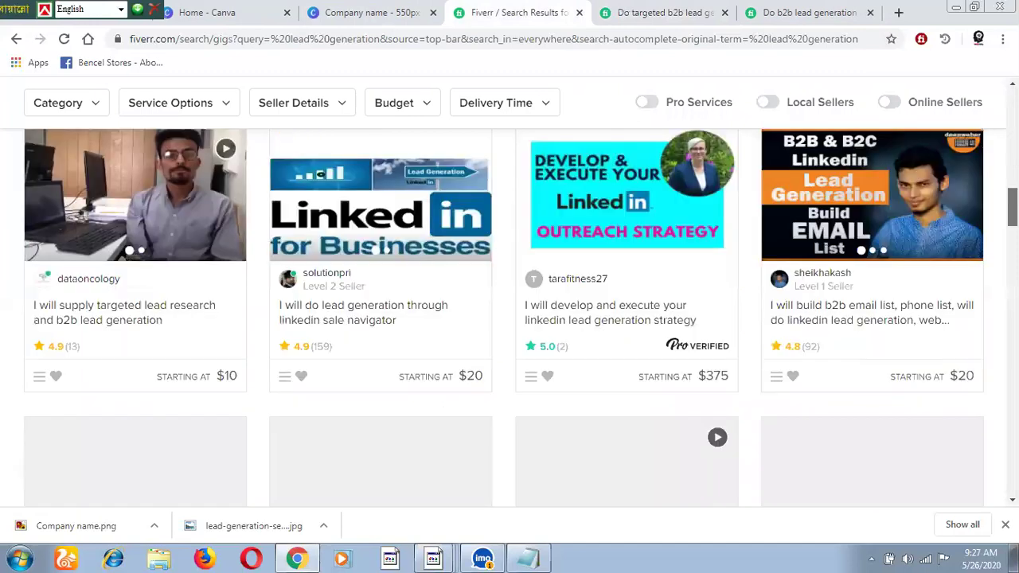
scroll(510, 319, down, 5)
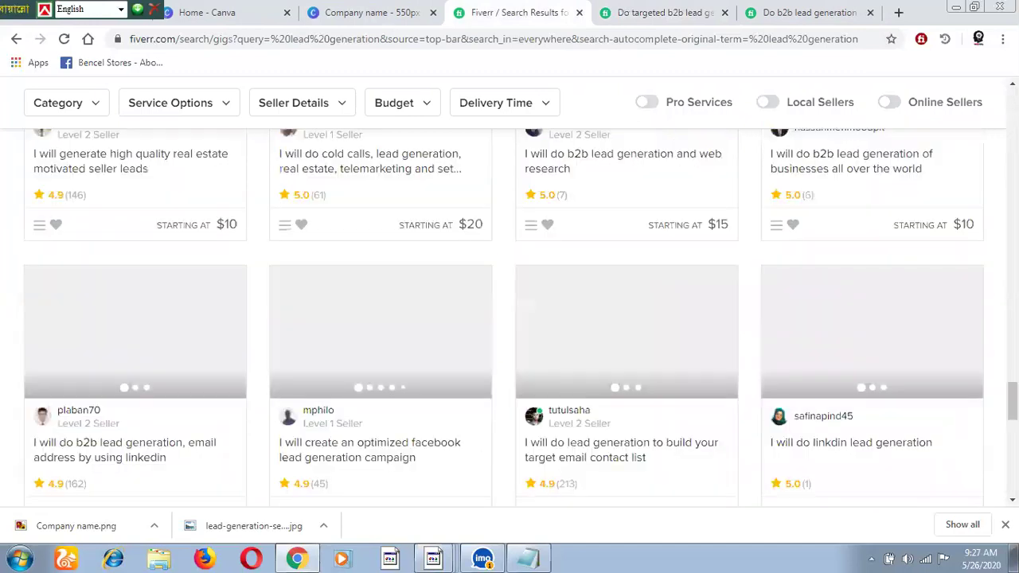
scroll(510, 319, down, 10)
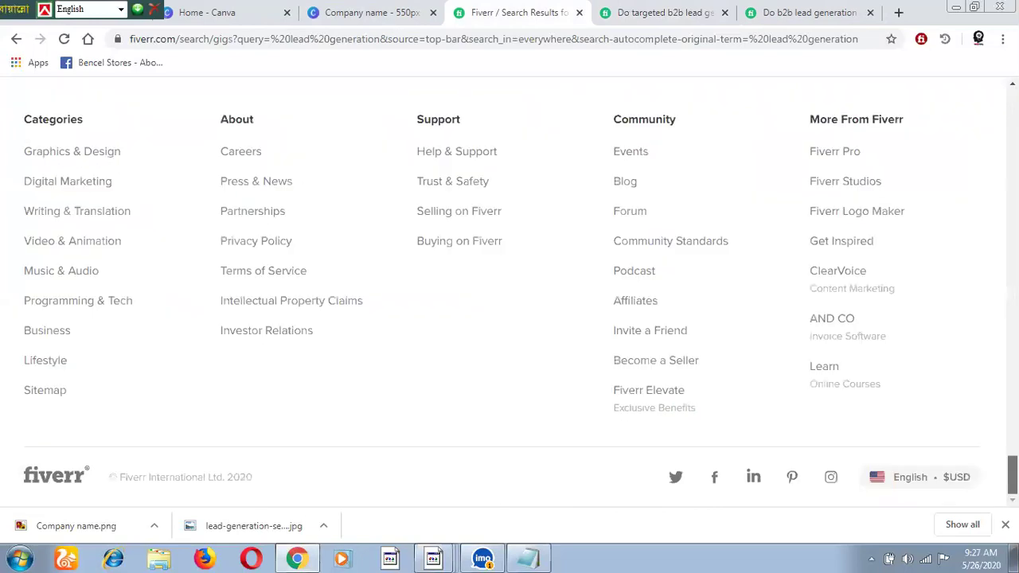
scroll(223, 422, up, 4)
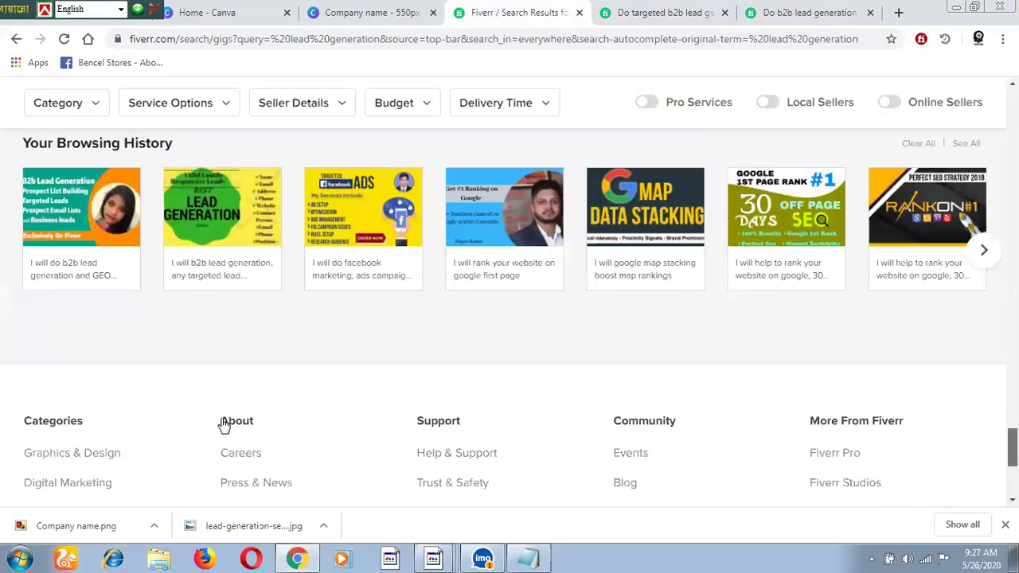
scroll(226, 425, up, 3)
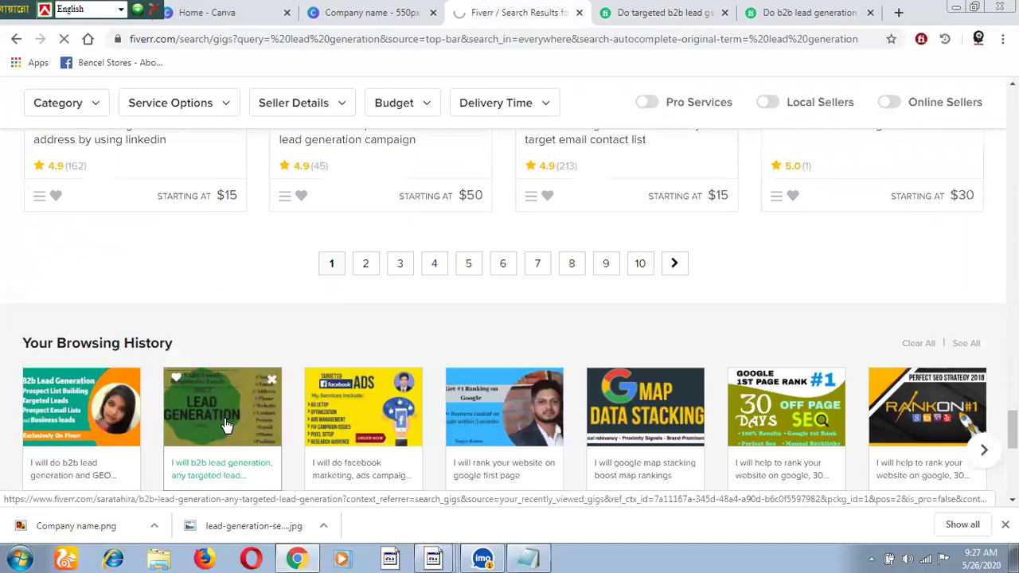
click(226, 426)
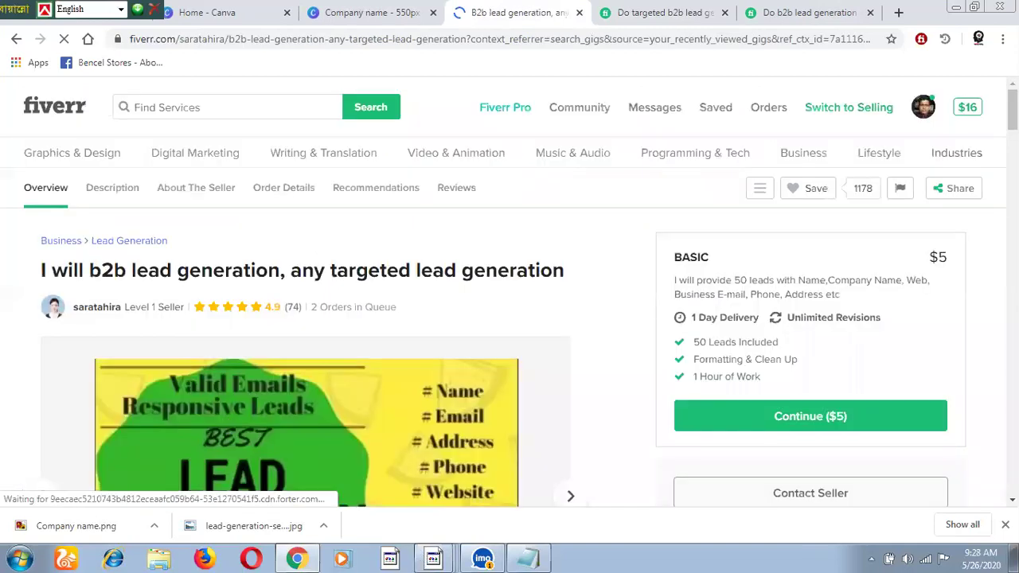
Review the gig's main image and its description, including the list of lead data provided and the reasons to choose it
scroll(510, 318, down, 2)
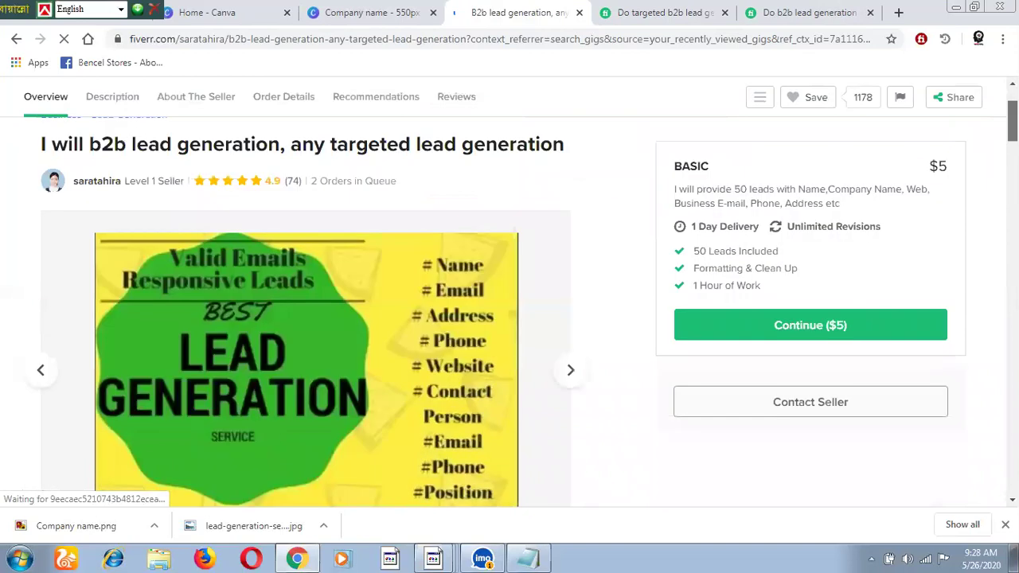
scroll(306, 312, down, 2)
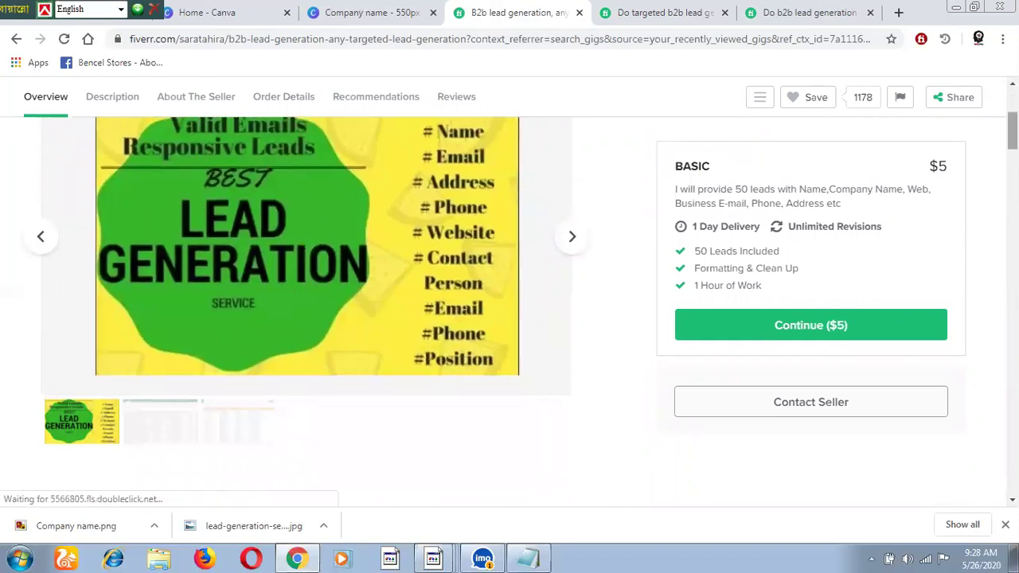
scroll(319, 303, down, 3)
scroll(318, 303, down, 5)
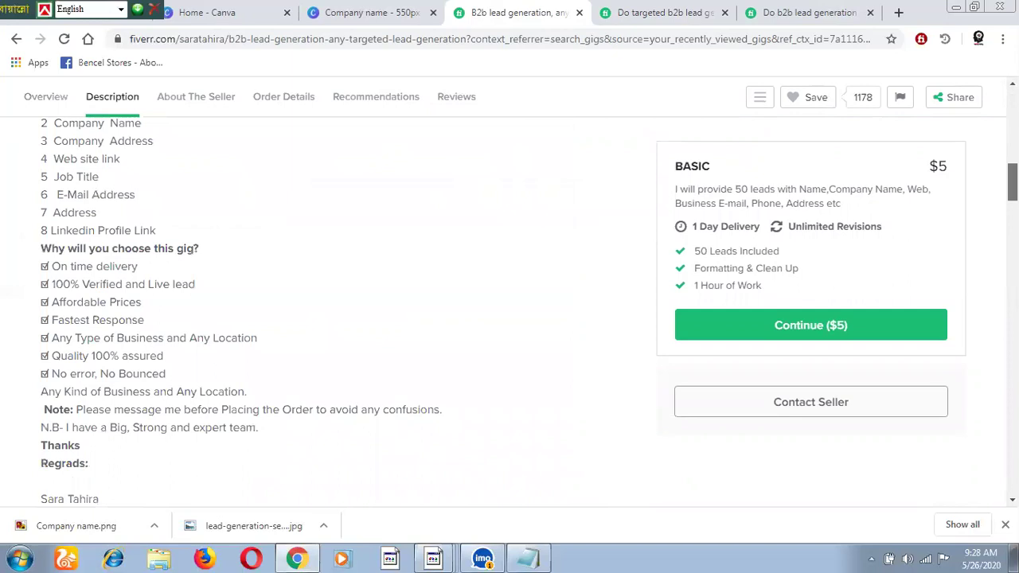
scroll(20, 268, up, 1)
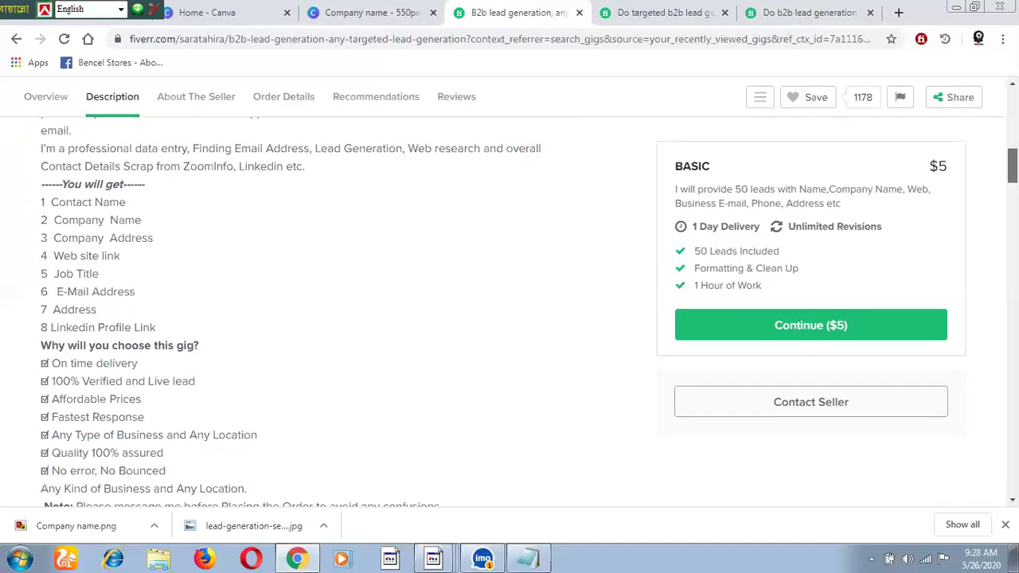
Examine the gig's seller profile and order details, and return to the start of the About This Gig section
scroll(509, 310, down, 3)
scroll(510, 310, down, 6)
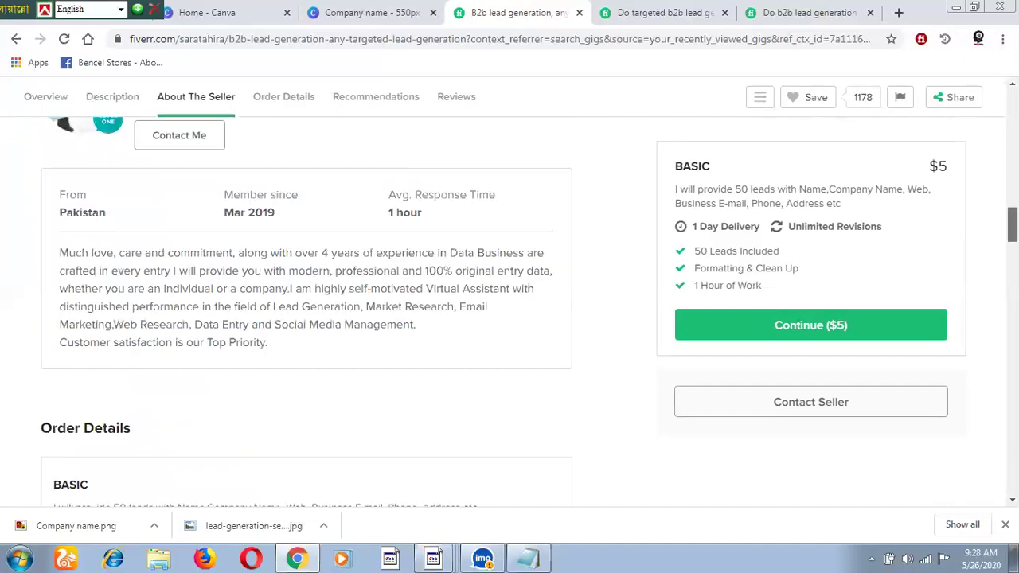
scroll(509, 310, down, 2)
scroll(509, 311, up, 7)
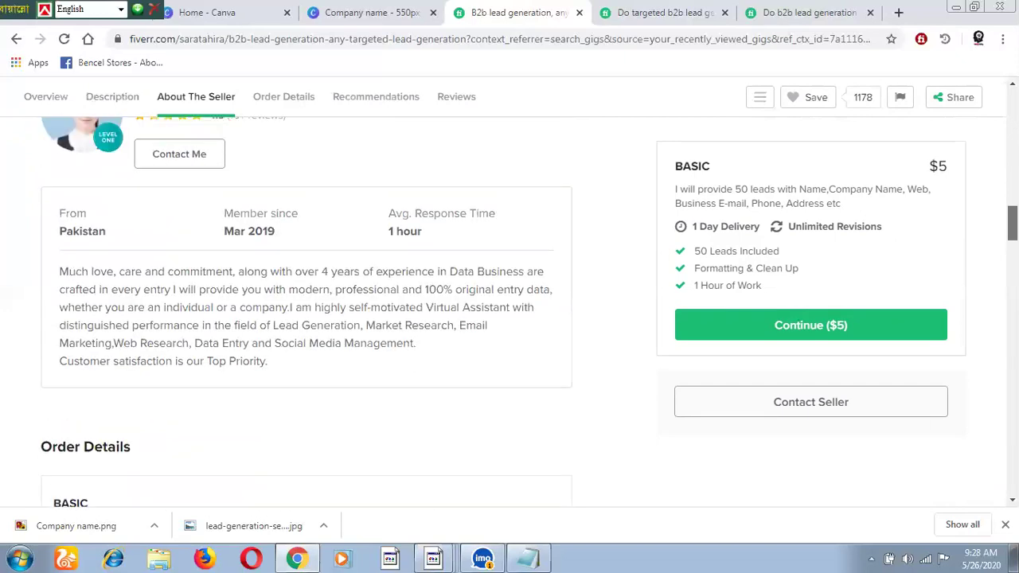
scroll(510, 310, up, 3)
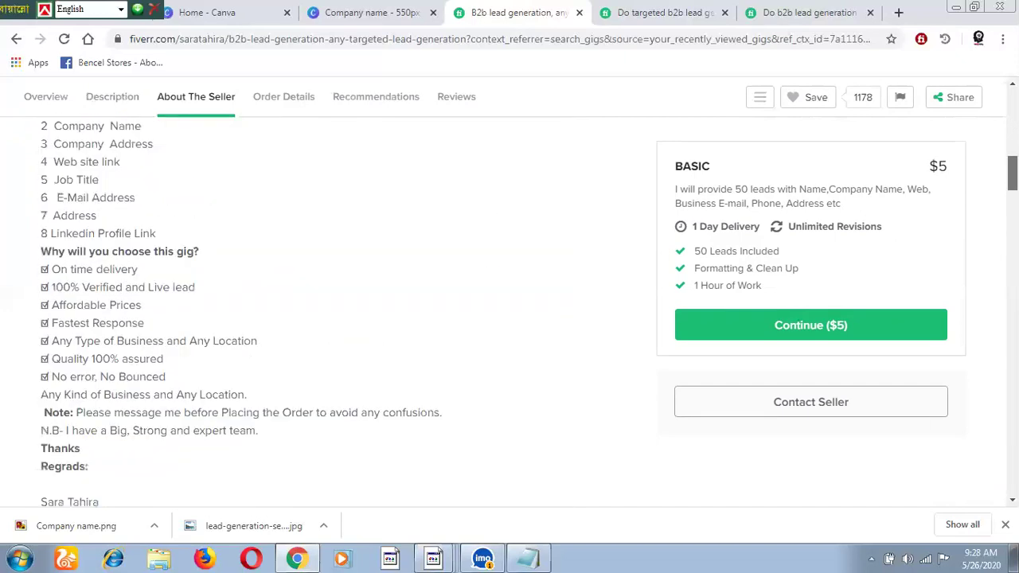
scroll(107, 319, up, 2)
scroll(125, 273, up, 3)
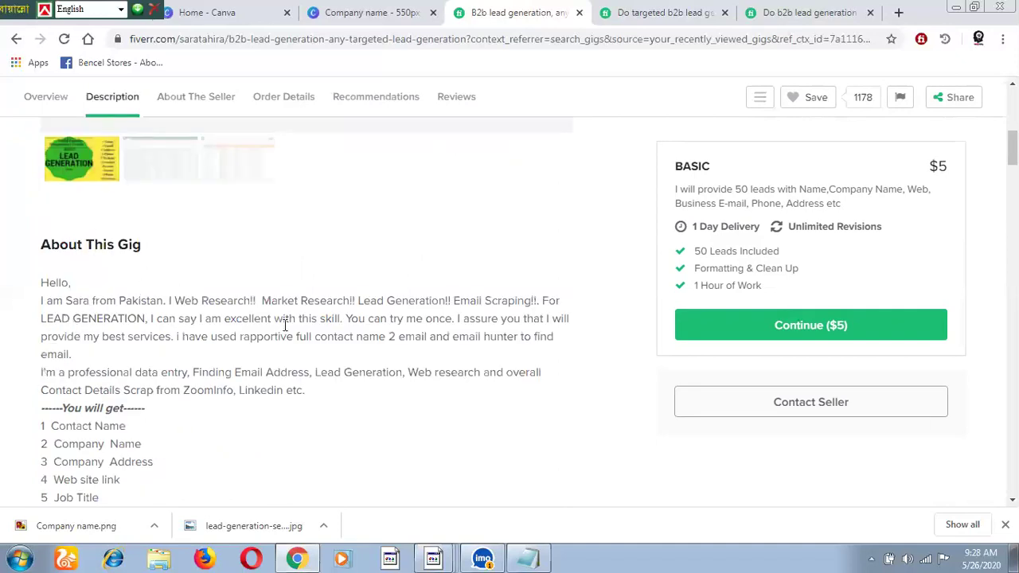
Revisit the other two open gigs, ending at the gig description and expertise list of the data entry and web research gig
click(611, 7)
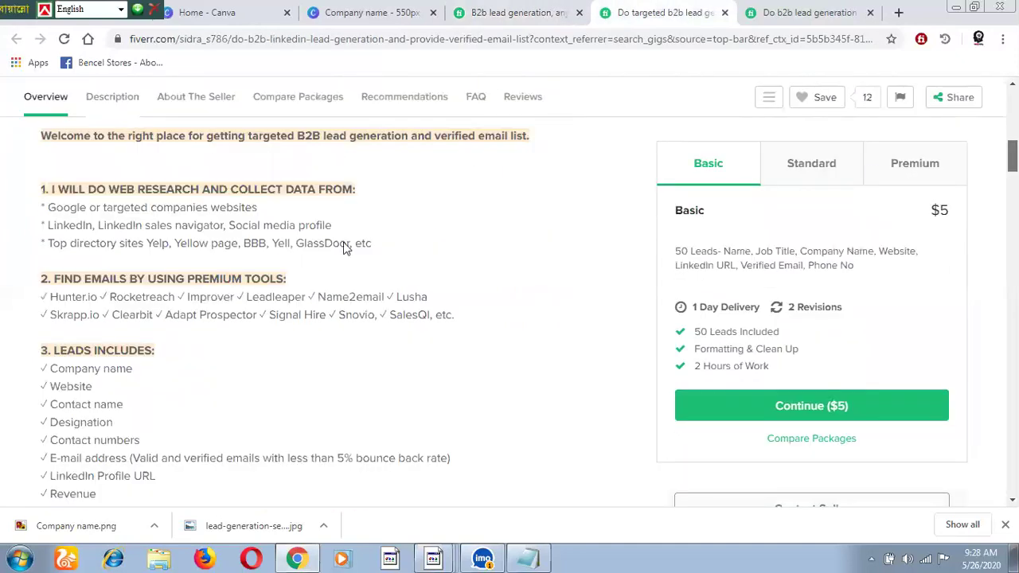
click(809, 10)
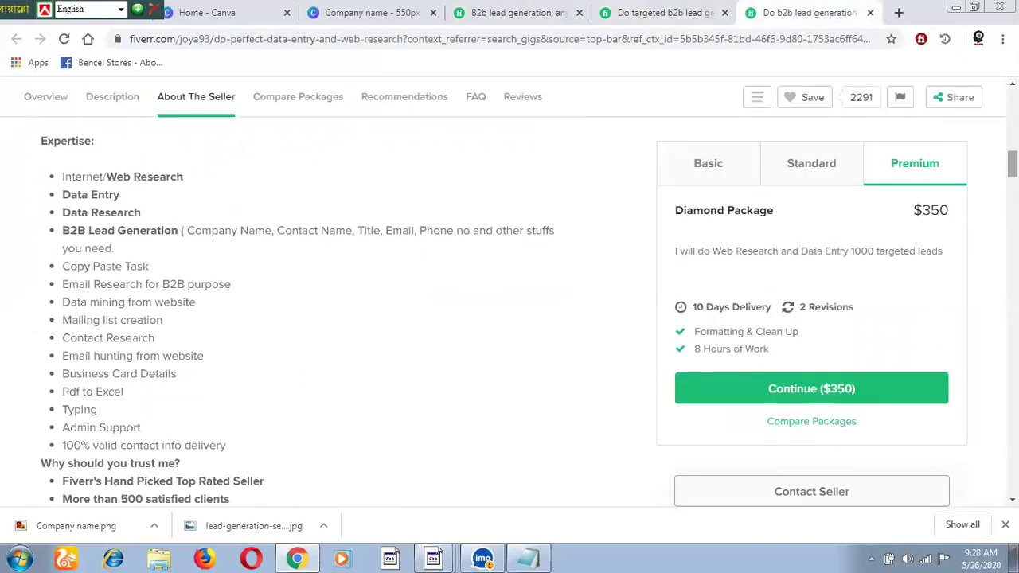
scroll(1013, 163, up, 1)
scroll(529, 314, up, 1)
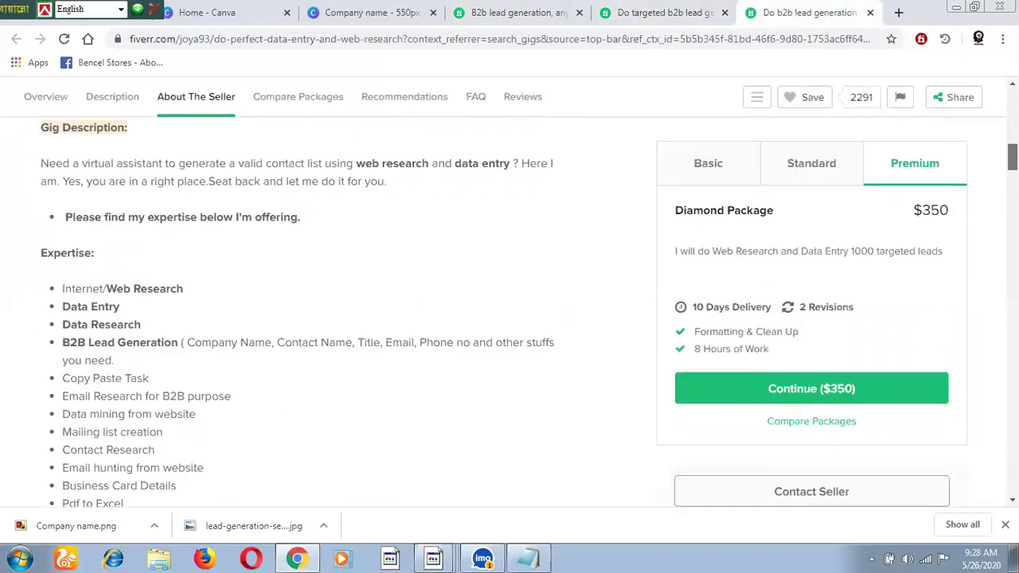
scroll(1013, 156, up, 1)
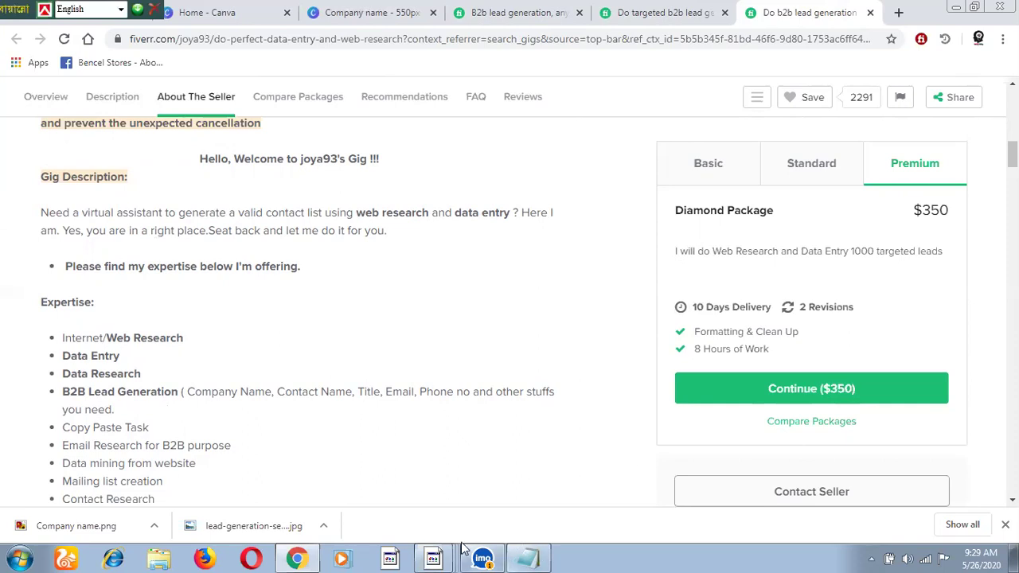
Switch to Notepad to check the lead generation field list, and minimise its window
click(528, 557)
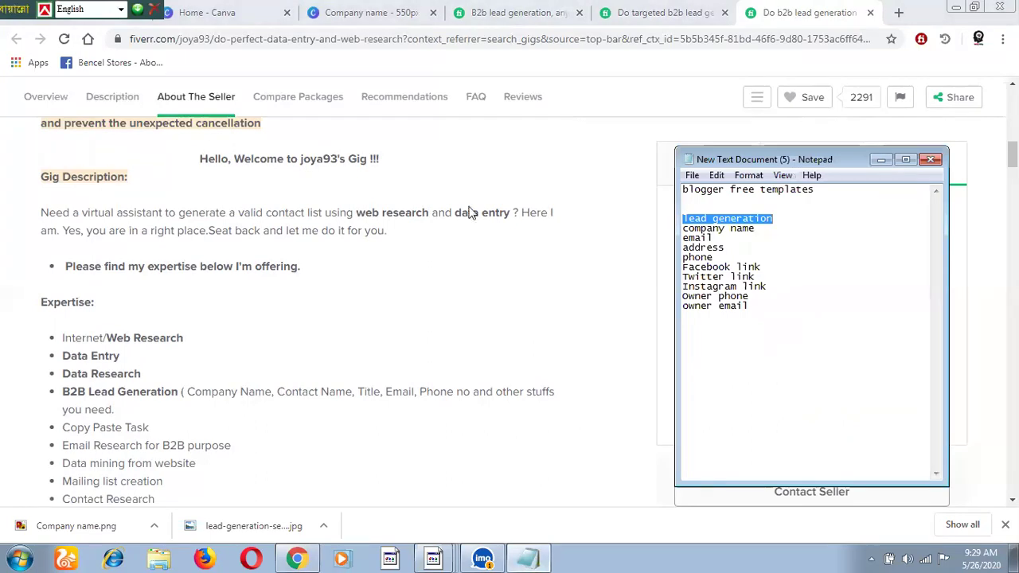
click(881, 160)
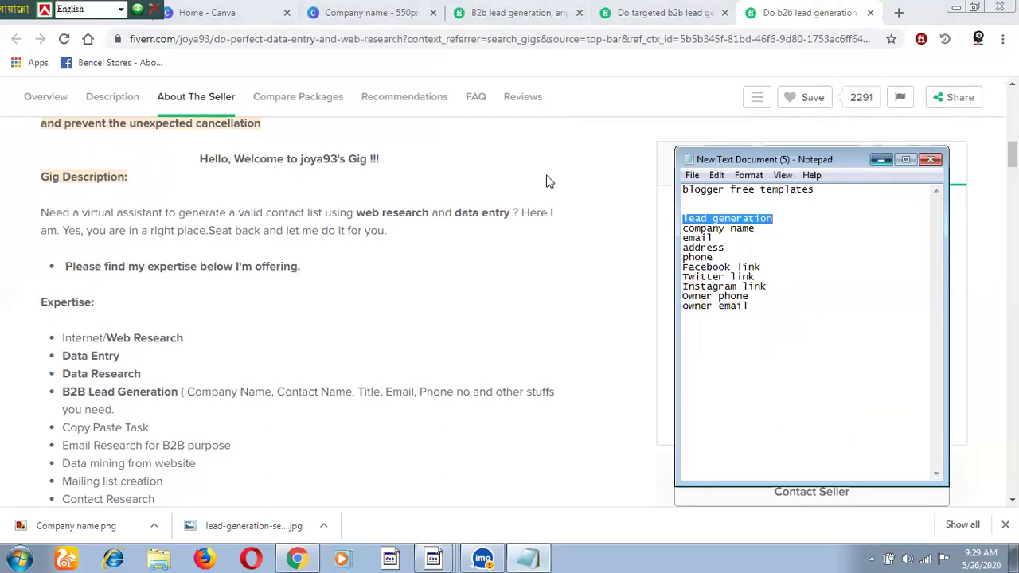